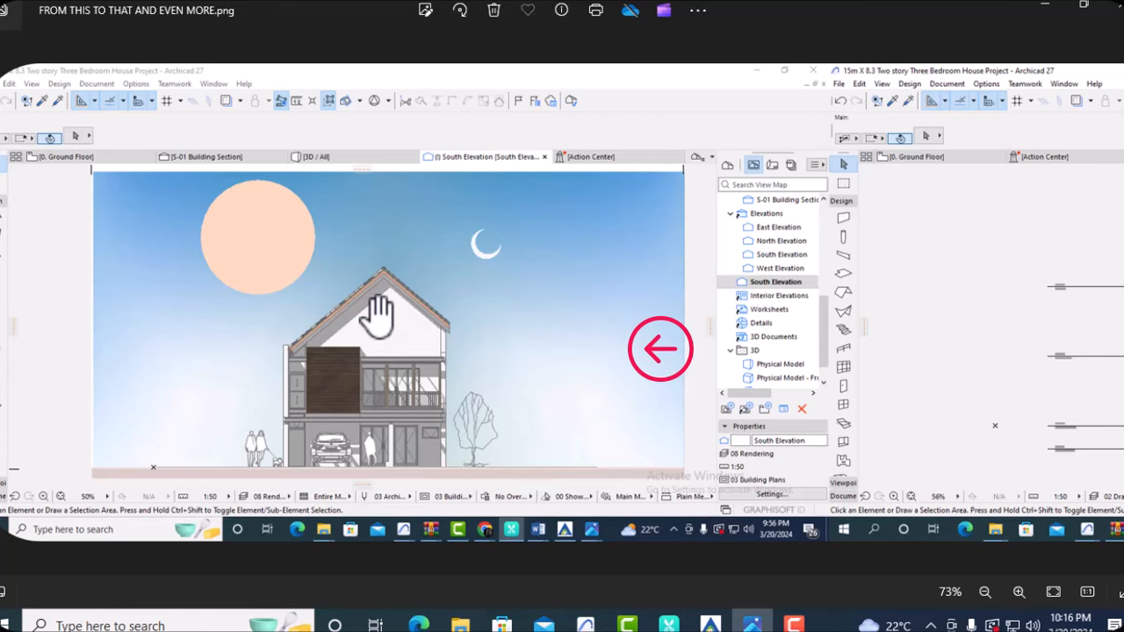
# Switch from the reference image to Archicad and examine the South Elevation's roof, facade, foundation and story level lines
pyautogui.click(1042, 7)
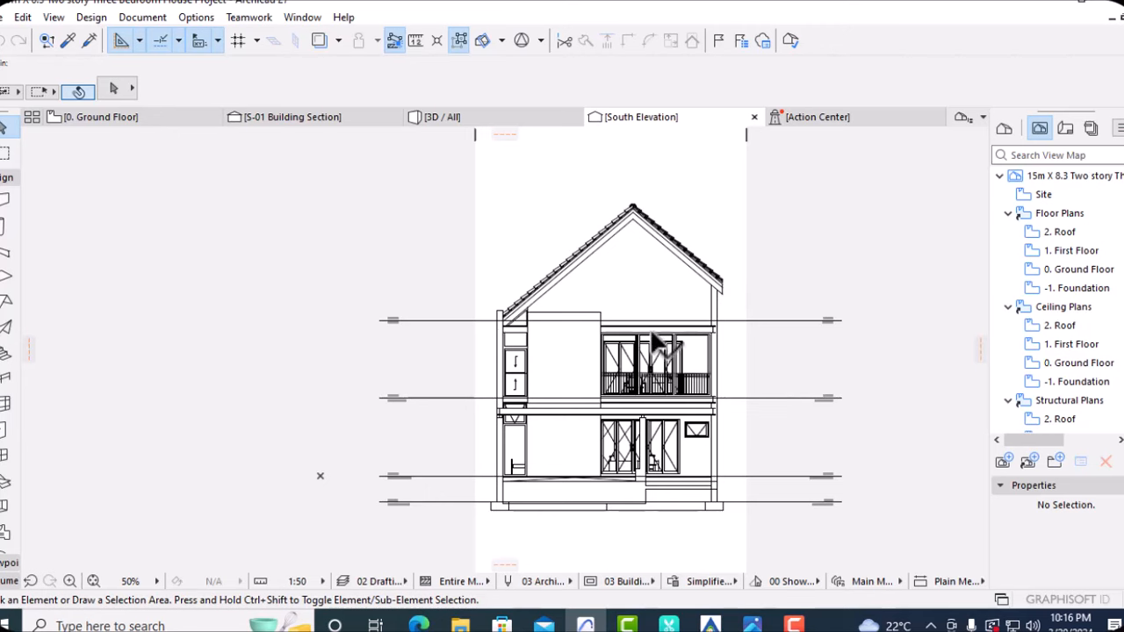
pyautogui.scroll(2, 642, 353)
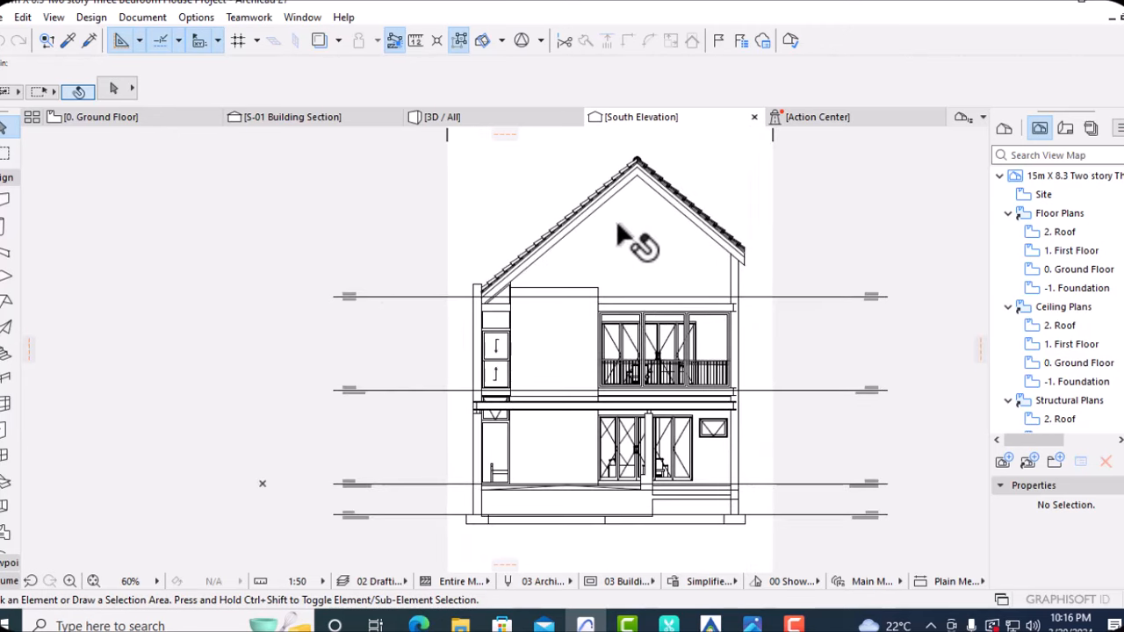
pyautogui.moveTo(620, 220); pyautogui.dragTo(626, 235, button='middle')
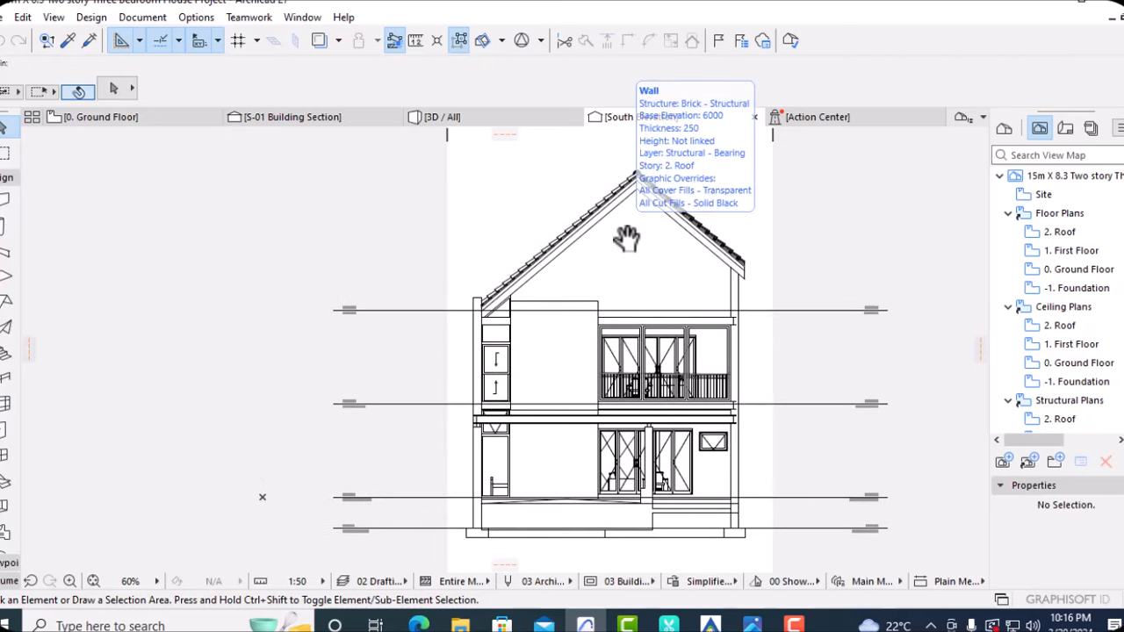
pyautogui.moveTo(607, 271)
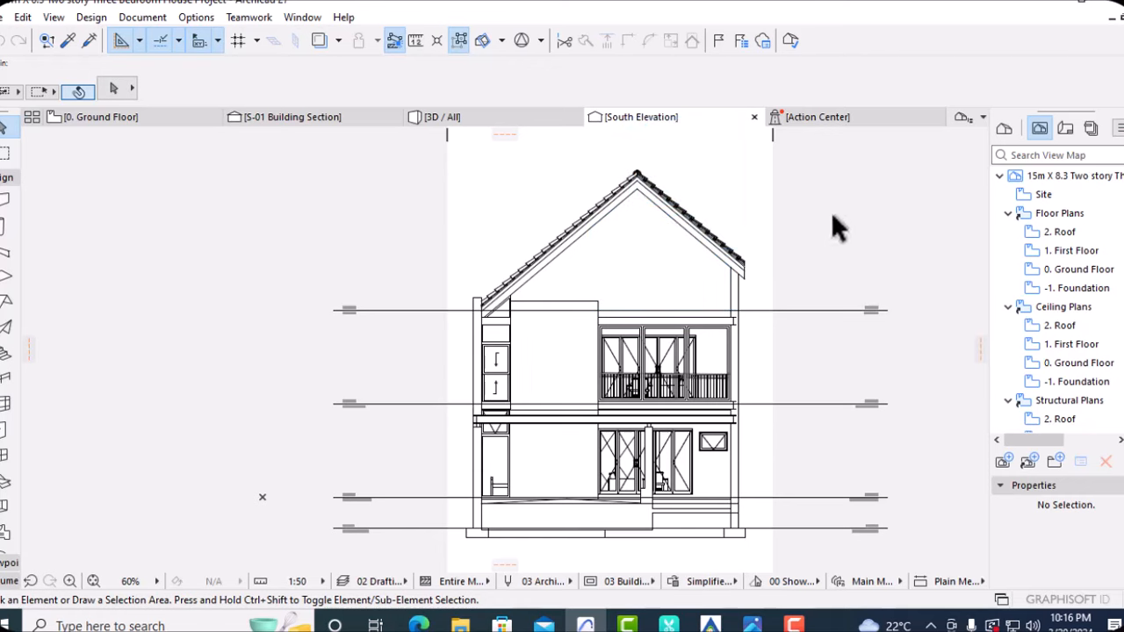
pyautogui.scroll(-2, 811, 290)
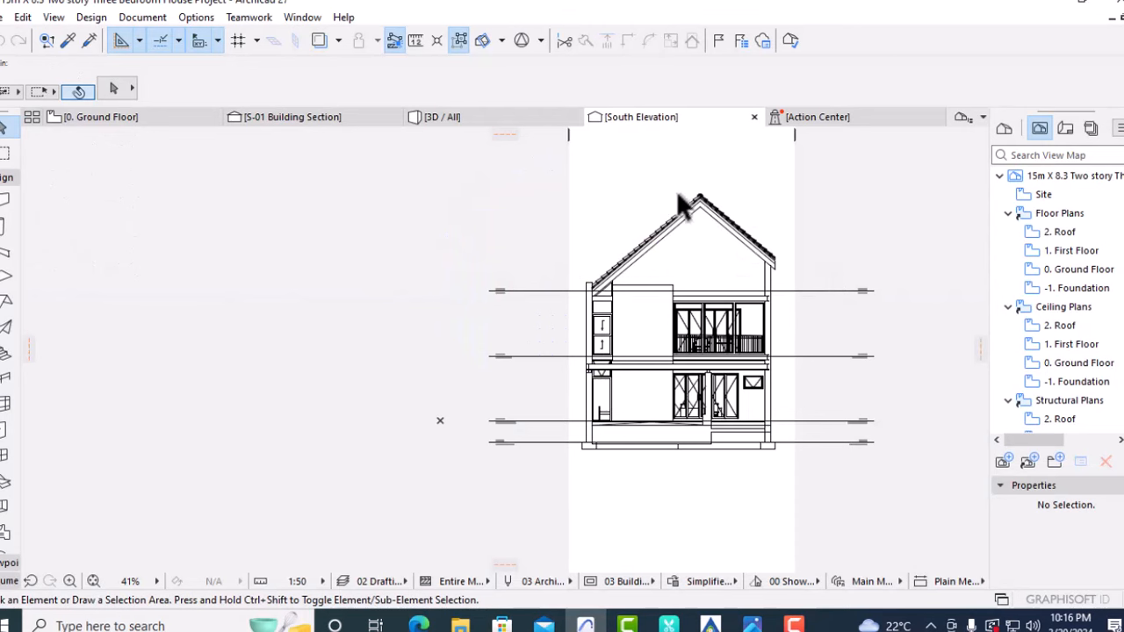
pyautogui.scroll(3, 781, 341)
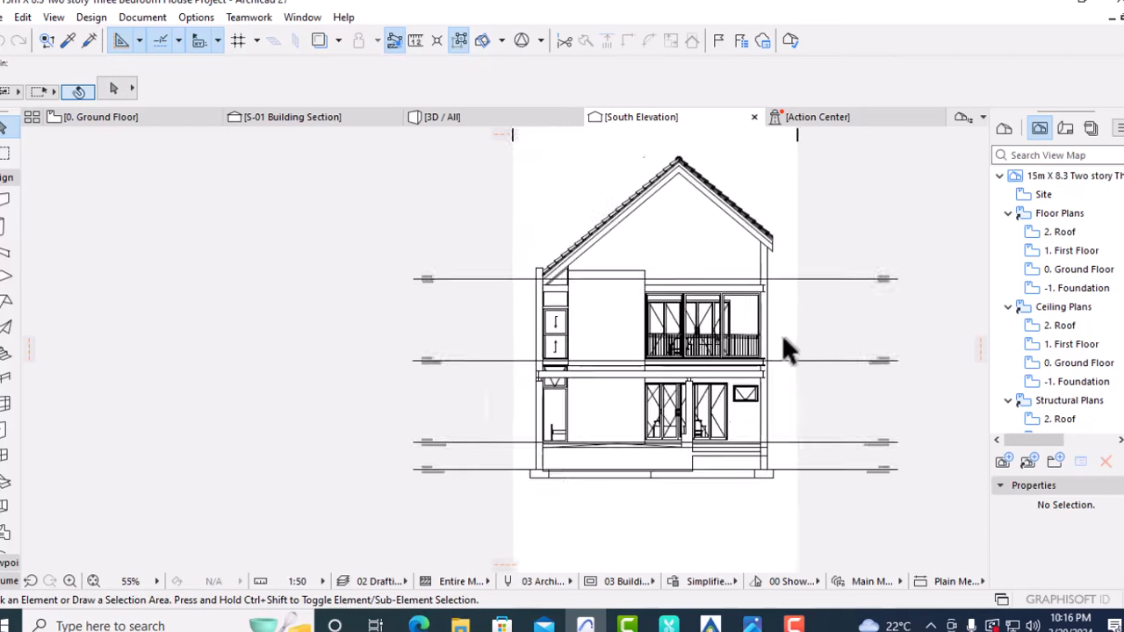
pyautogui.scroll(-3, 703, 233)
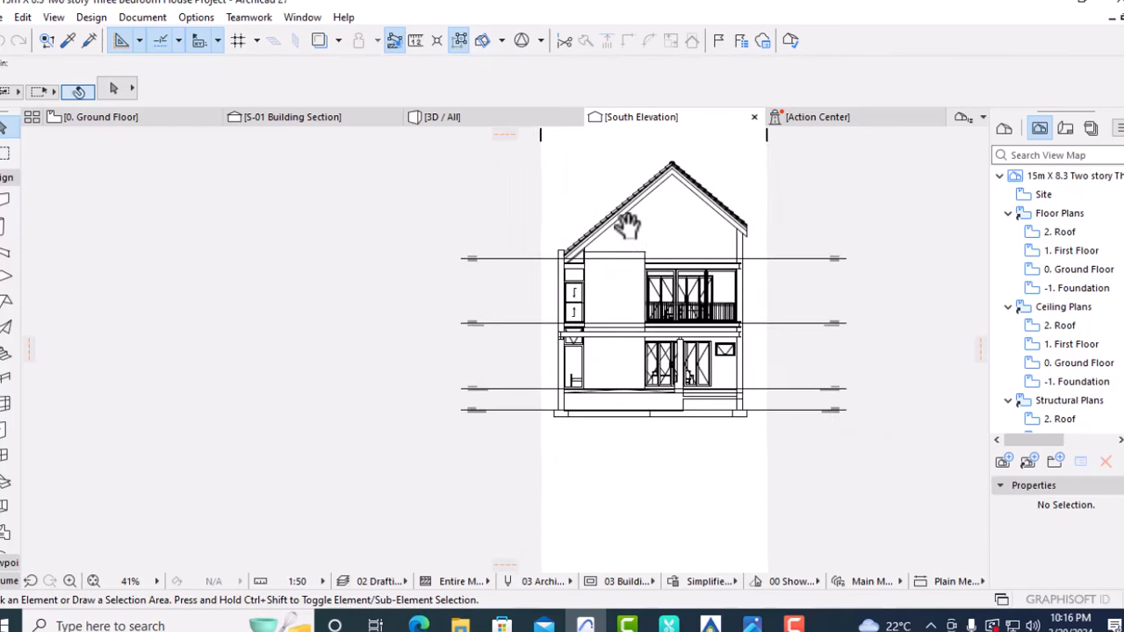
pyautogui.moveTo(606, 257); pyautogui.dragTo(576, 281, button='middle')
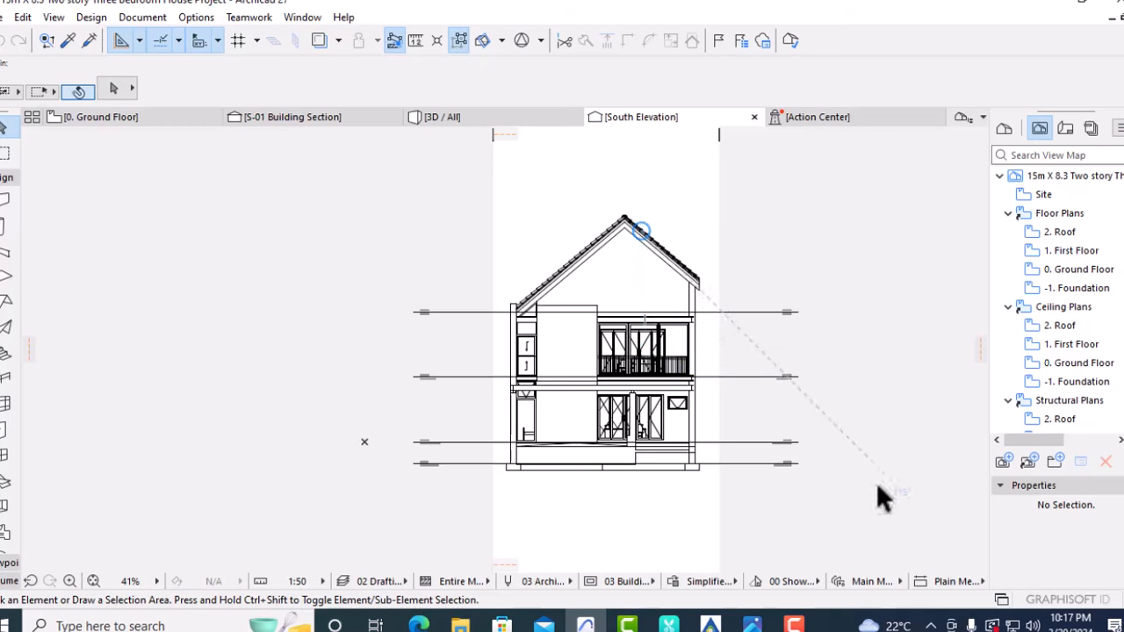
pyautogui.scroll(5, 408, 312)
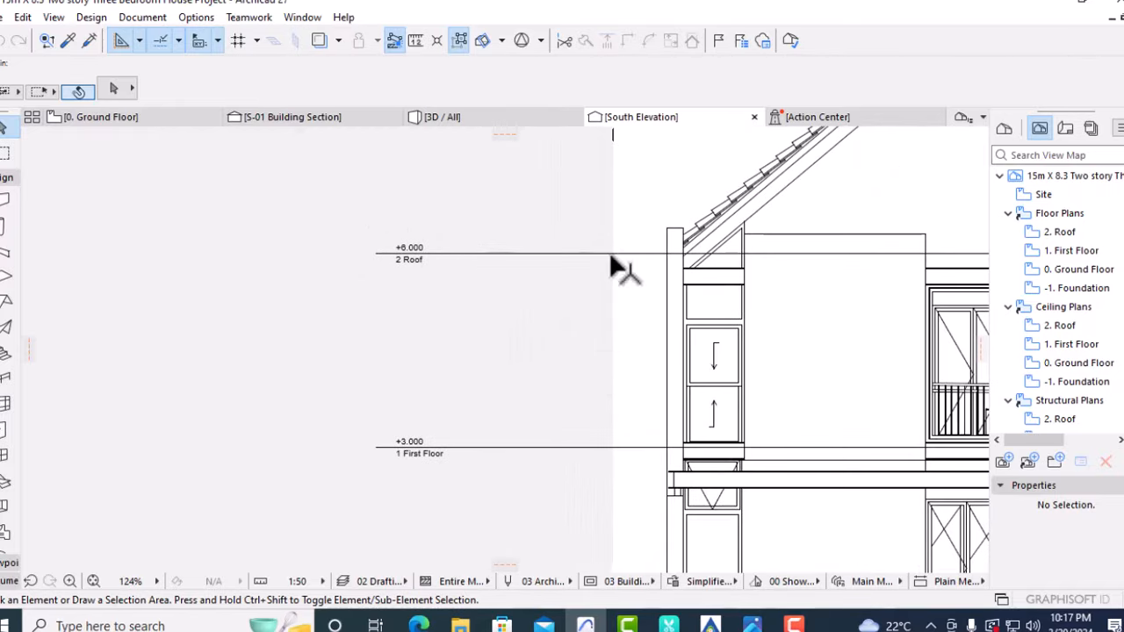
pyautogui.scroll(-5, 707, 273)
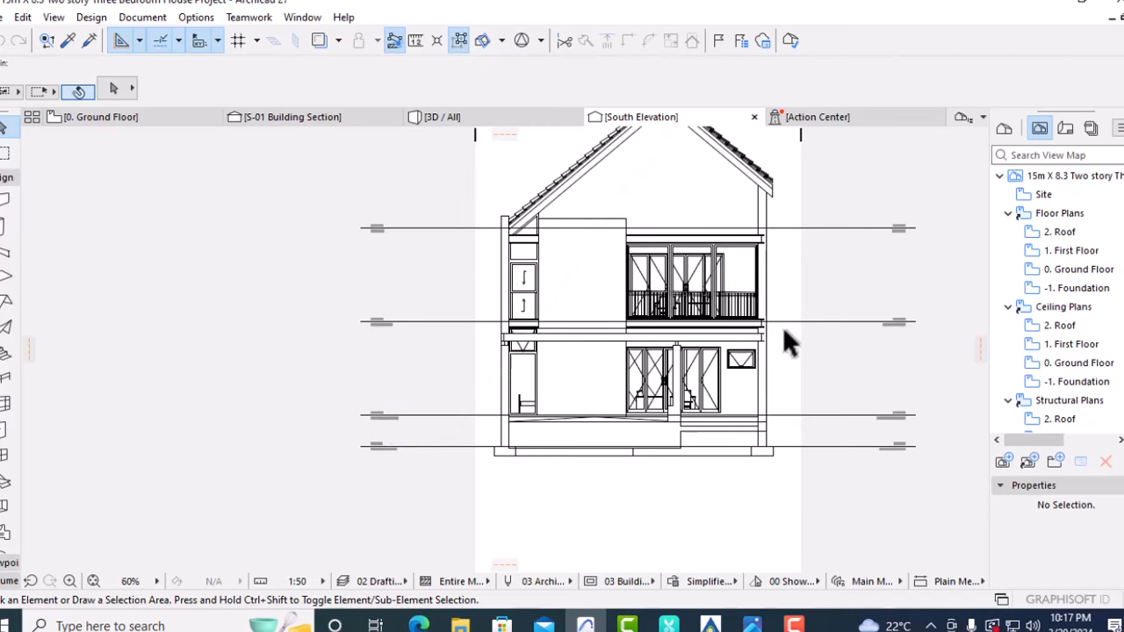
pyautogui.moveTo(784, 332); pyautogui.dragTo(789, 340, button='middle')
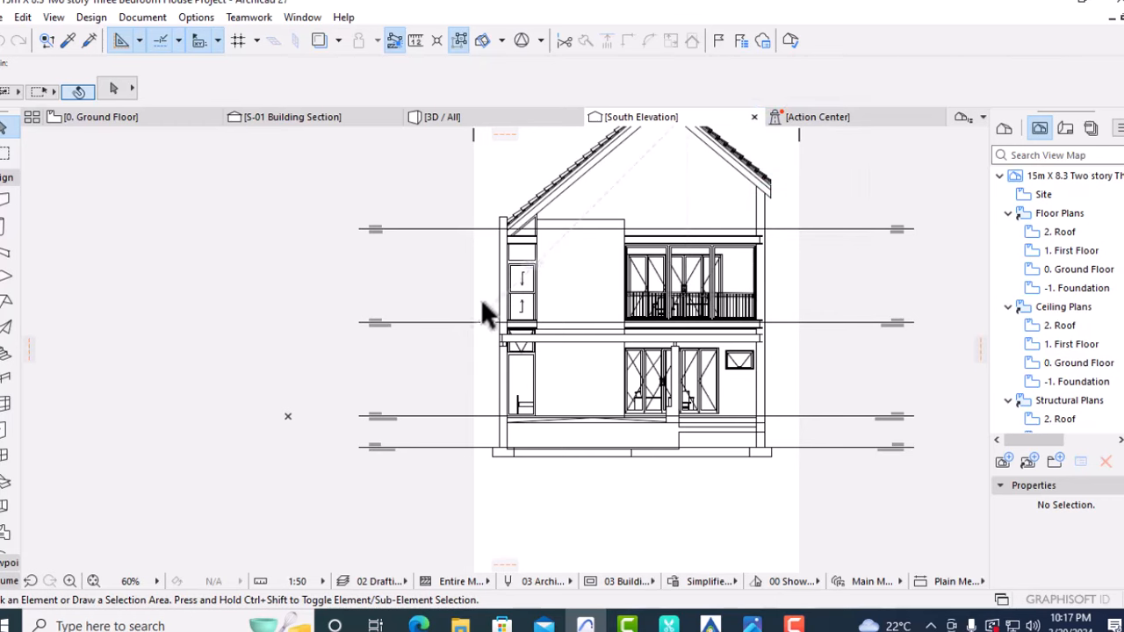
pyautogui.moveTo(763, 215)
pyautogui.scroll(1, 844, 173)
pyautogui.moveTo(843, 176); pyautogui.dragTo(832, 223, button='middle')
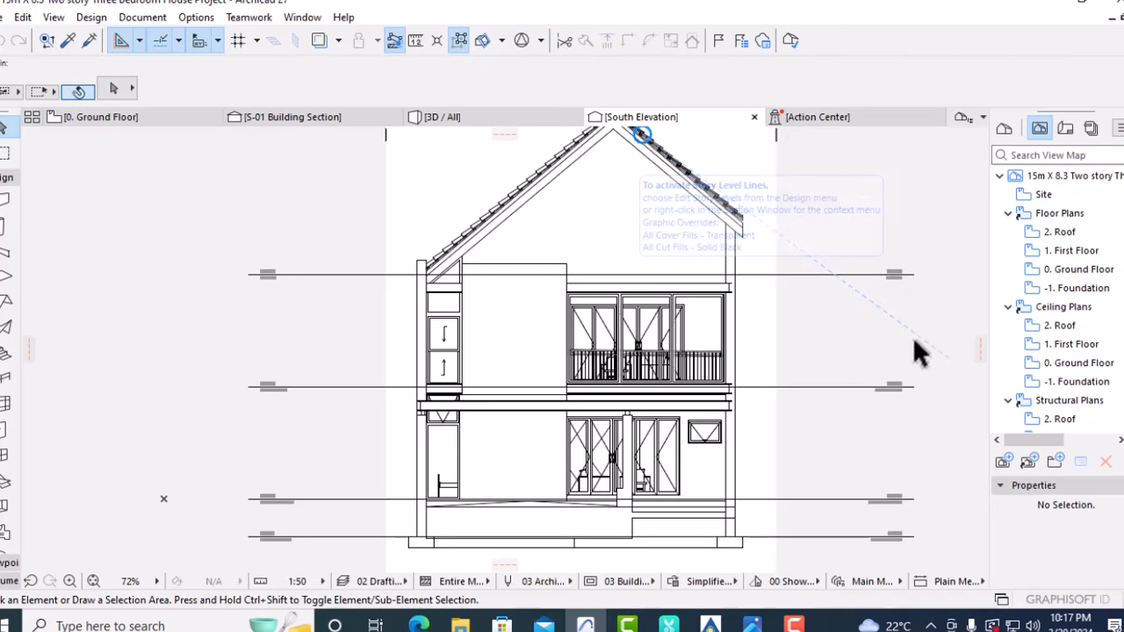
# Enclose the whole house on the ground floor plan with an all-stories marquee and show it in 3D
pyautogui.press('F2')
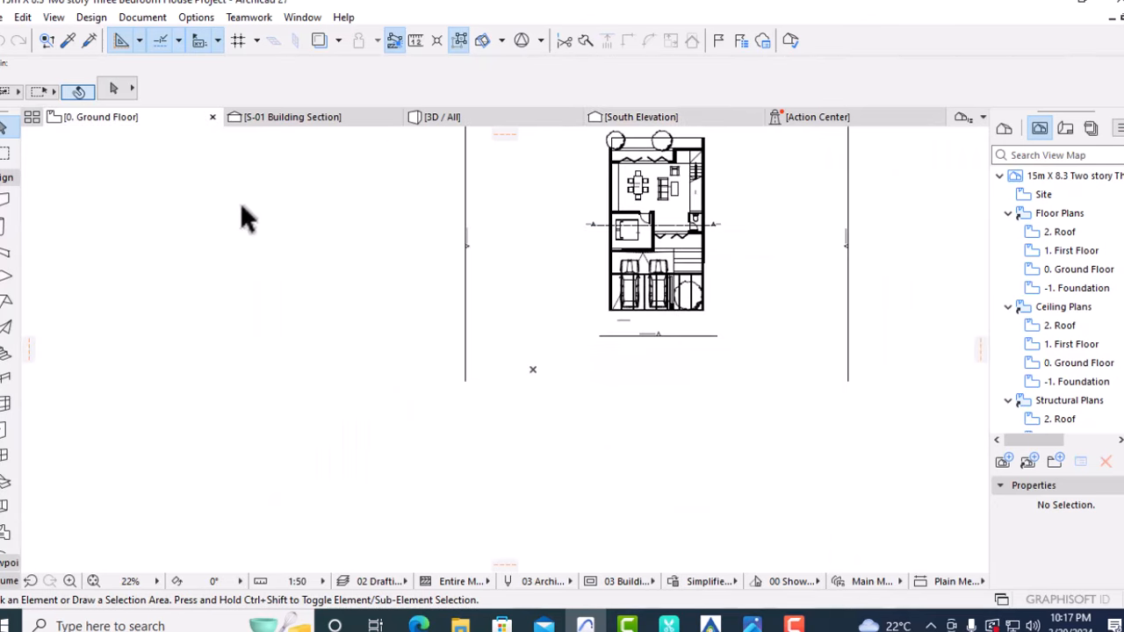
pyautogui.click(5, 153)
pyautogui.scroll(3, 518, 228)
pyautogui.click(528, 238)
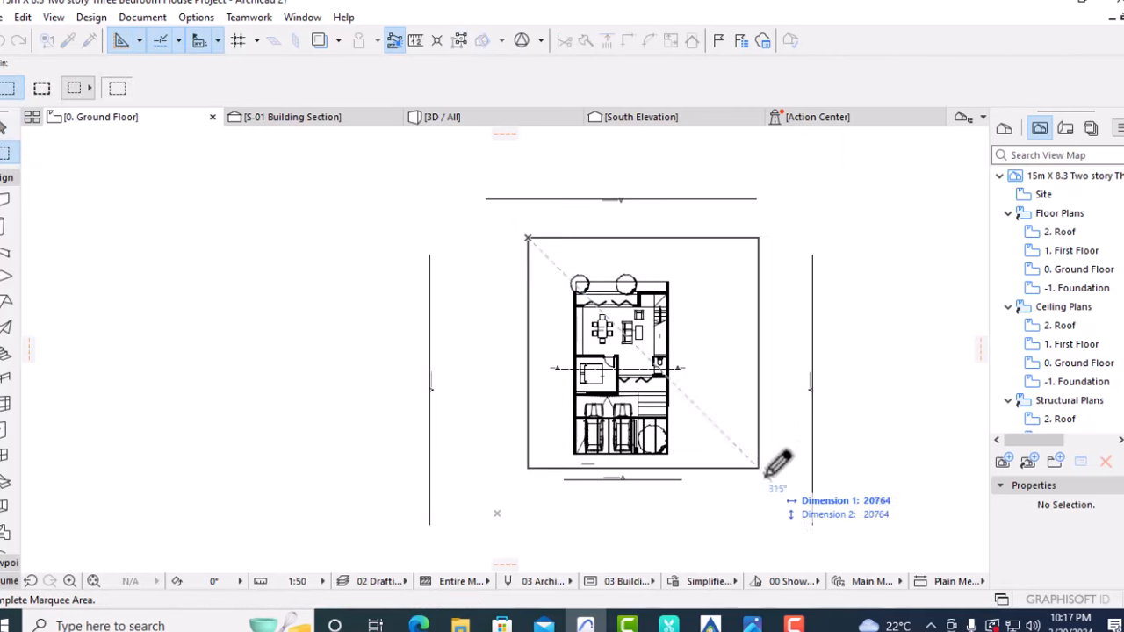
pyautogui.click(761, 510)
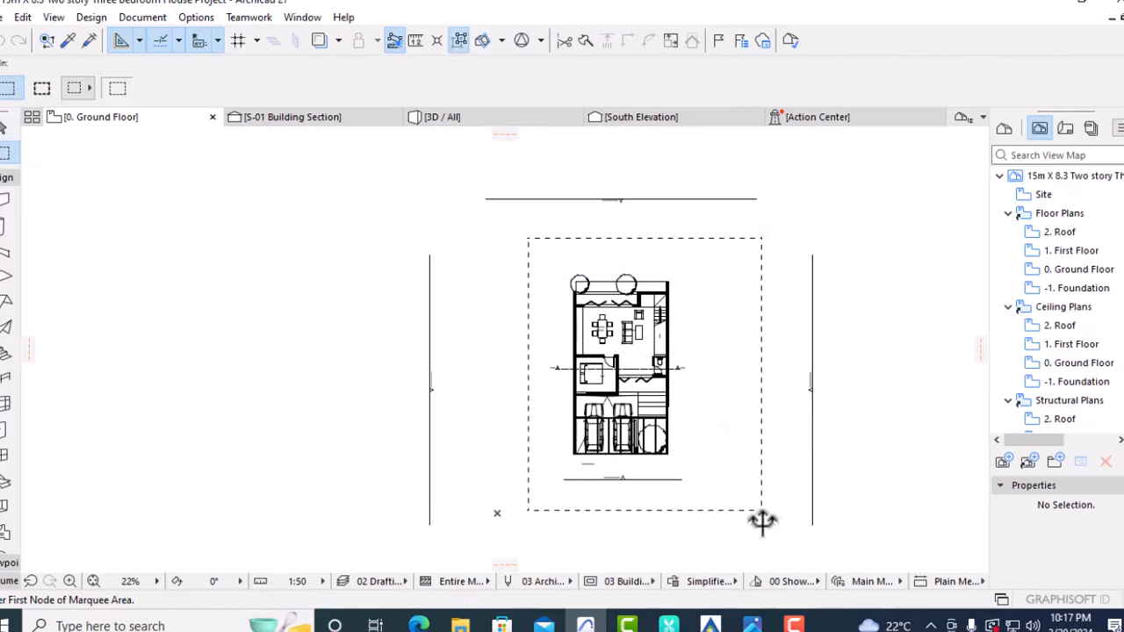
pyautogui.click(42, 86)
pyautogui.press('F5')
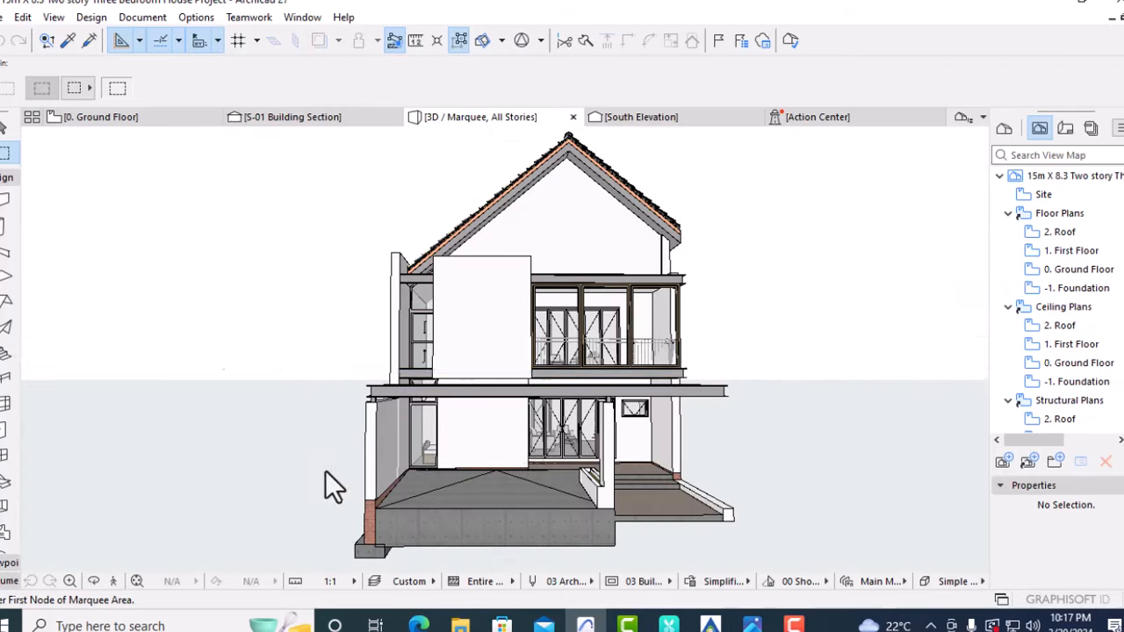
# Fit the 3D house model in the window and examine its front facade, pergola, balcony and roof from several angles
pyautogui.press('Escape')
pyautogui.click(136, 581)
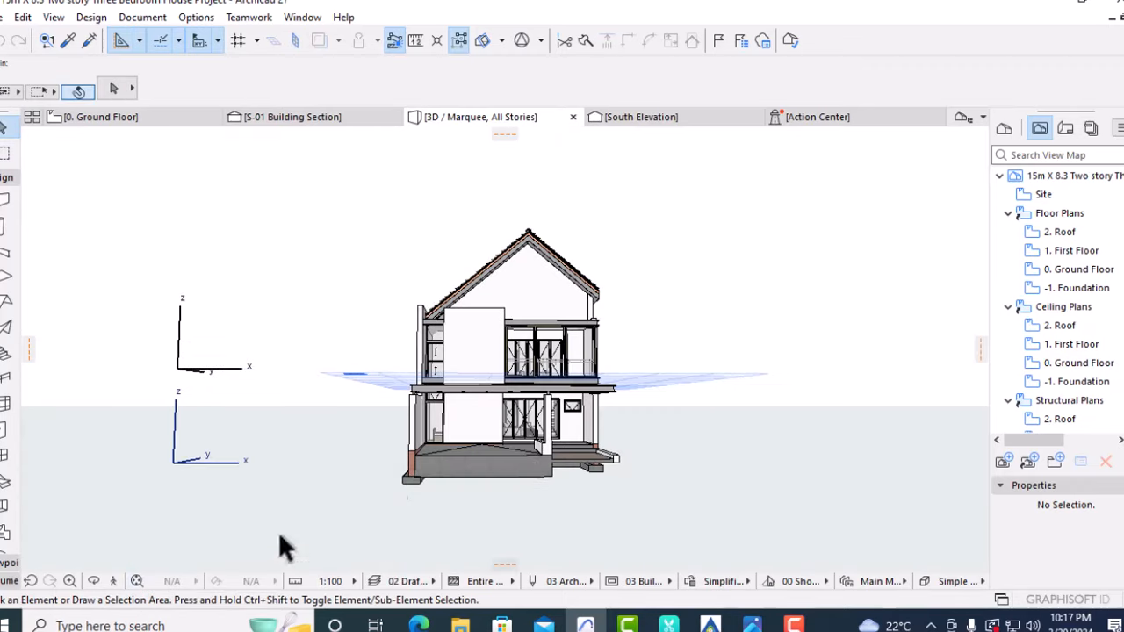
pyautogui.keyDown('shift'); pyautogui.moveTo(612, 359); pyautogui.dragTo(542, 426, button='middle'); pyautogui.keyUp('shift')
pyautogui.keyDown('shift'); pyautogui.moveTo(489, 310); pyautogui.dragTo(777, 386, button='middle'); pyautogui.keyUp('shift')
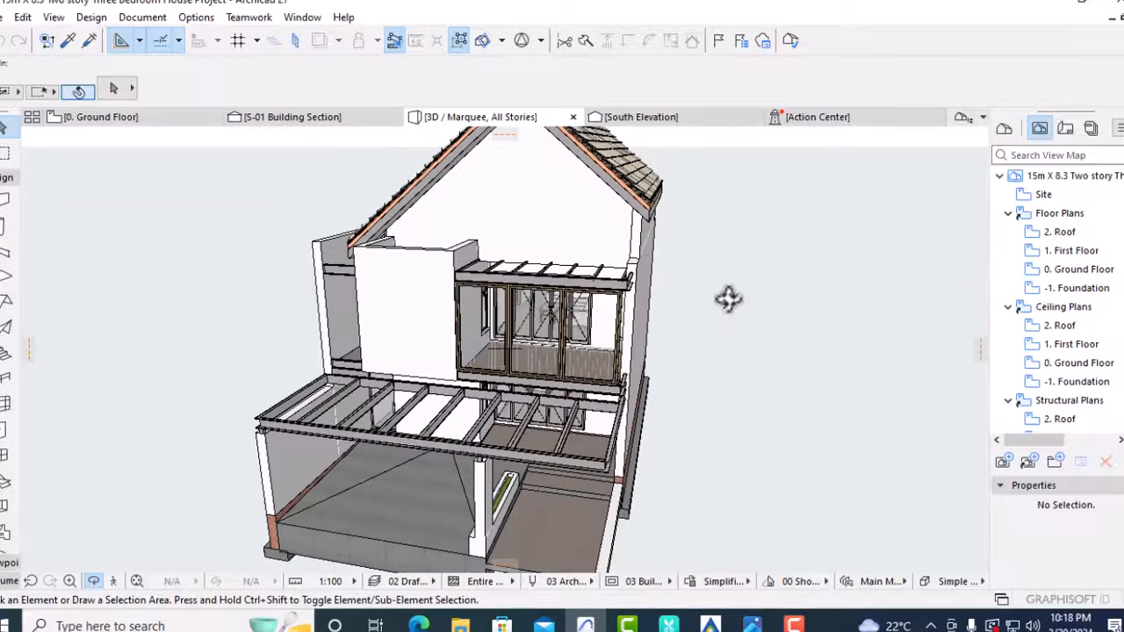
pyautogui.keyDown('shift'); pyautogui.moveTo(728, 299); pyautogui.dragTo(571, 274, button='middle'); pyautogui.keyUp('shift')
pyautogui.keyDown('shift'); pyautogui.moveTo(508, 294); pyautogui.dragTo(527, 315, button='middle'); pyautogui.keyUp('shift')
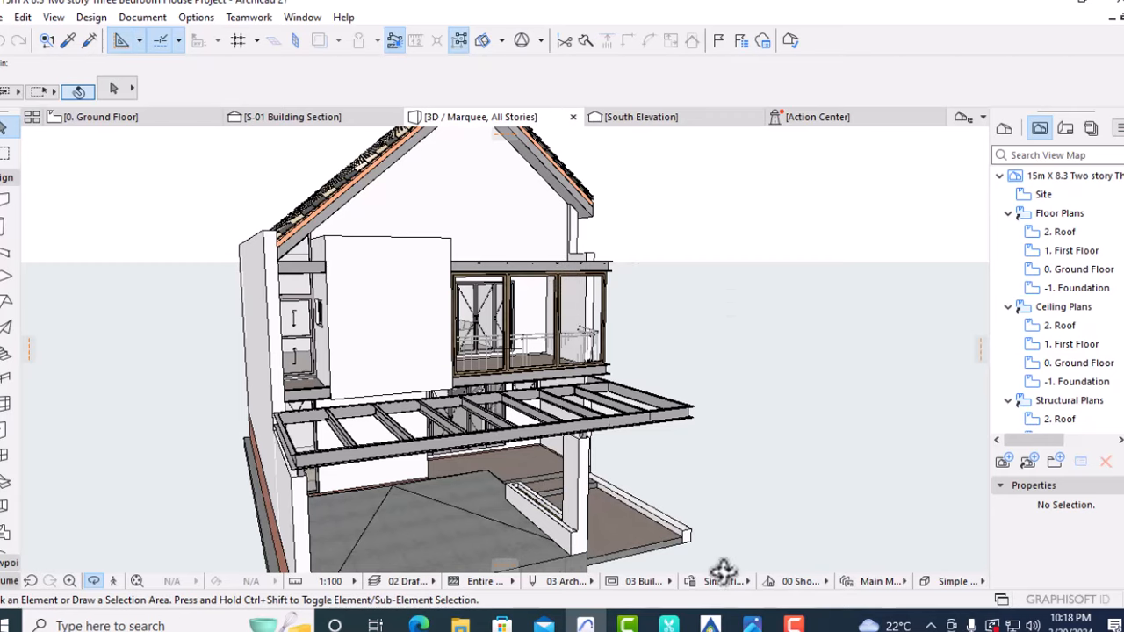
pyautogui.keyDown('shift'); pyautogui.moveTo(807, 414); pyautogui.dragTo(642, 380, button='middle'); pyautogui.keyUp('shift')
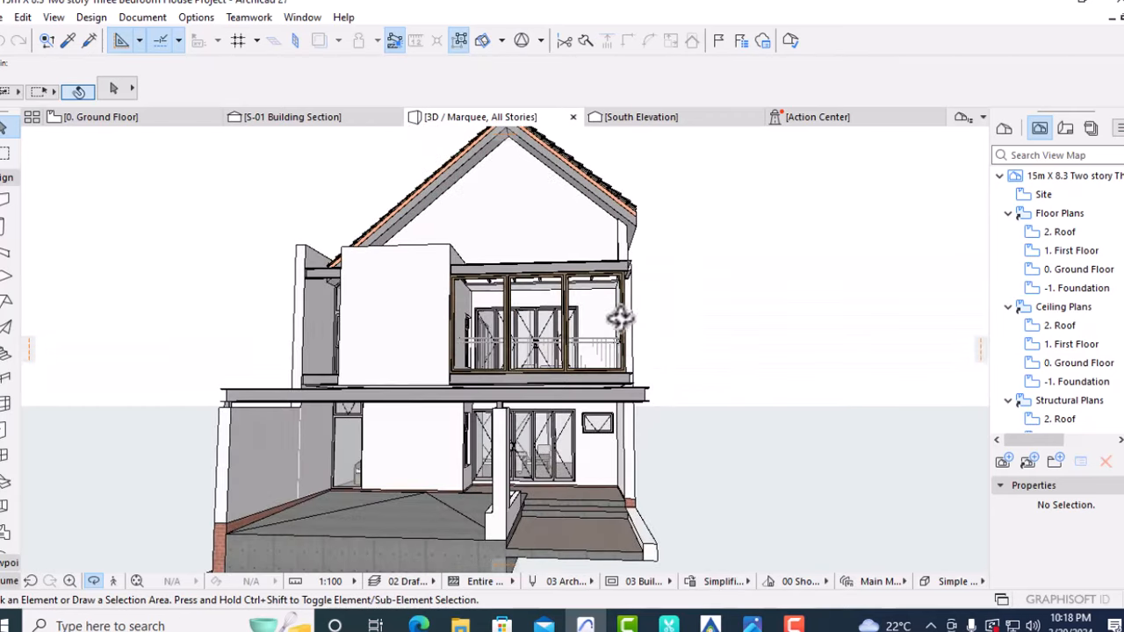
pyautogui.keyDown('shift'); pyautogui.moveTo(620, 318); pyautogui.dragTo(558, 413, button='middle'); pyautogui.keyUp('shift')
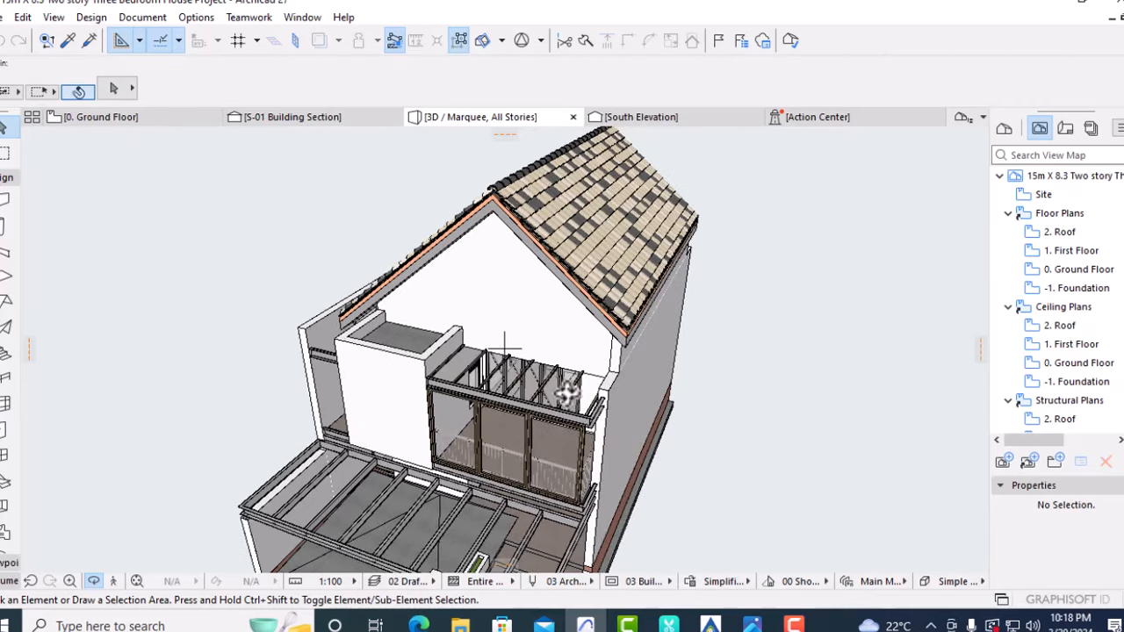
# On the ground floor plan, stretch both ends of the South Elevation line out to the vertical elevation lines on either side
pyautogui.press('F2')
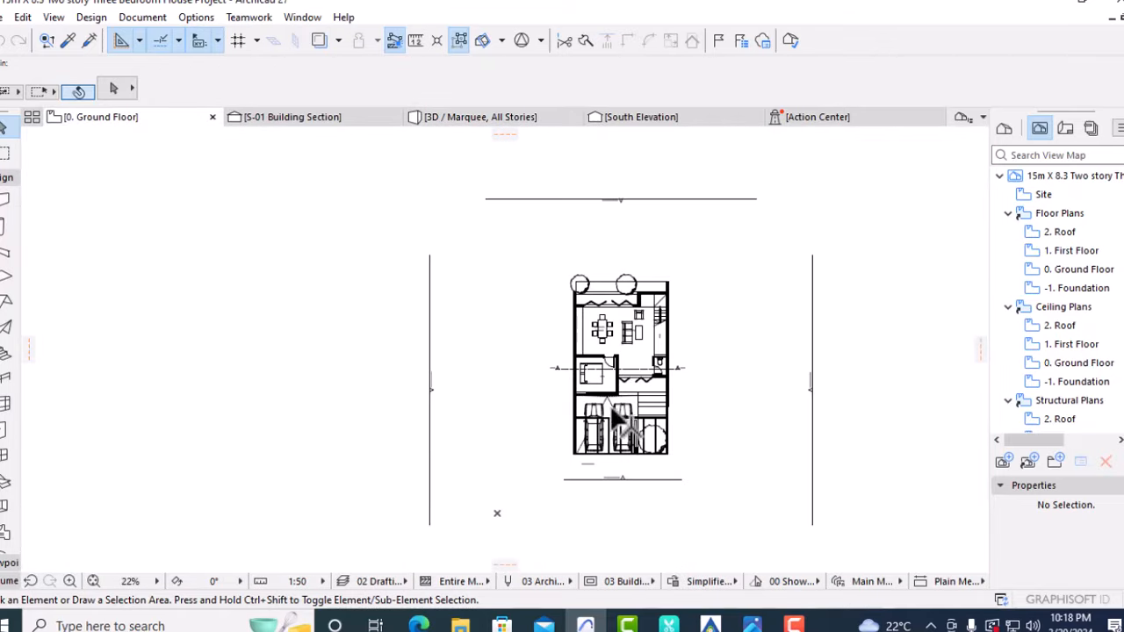
pyautogui.click(620, 479)
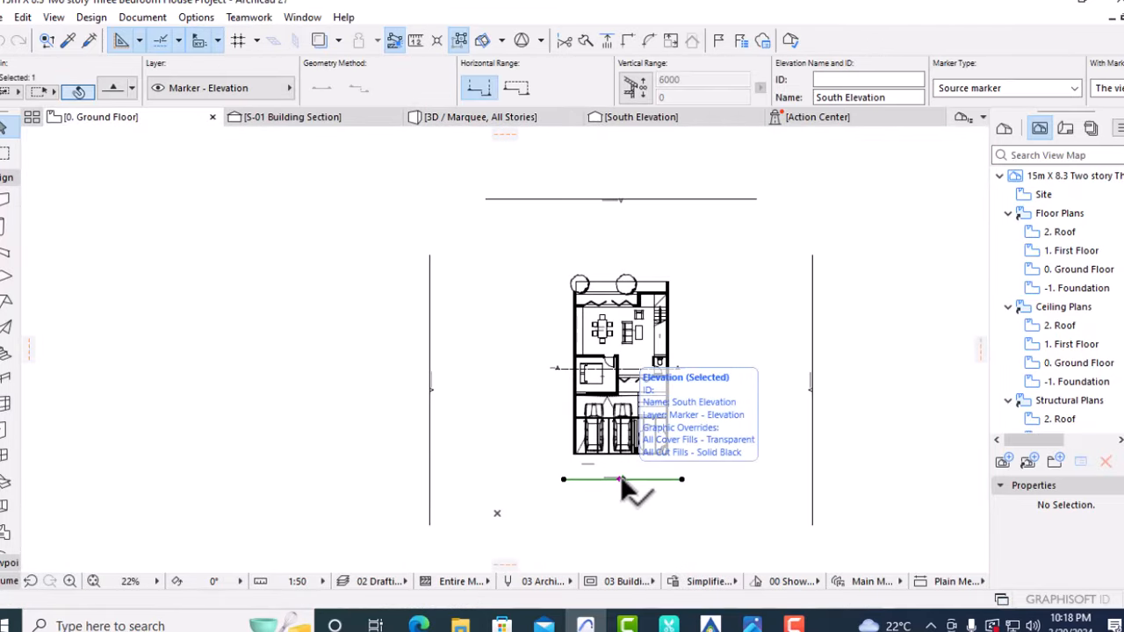
pyautogui.click(563, 478)
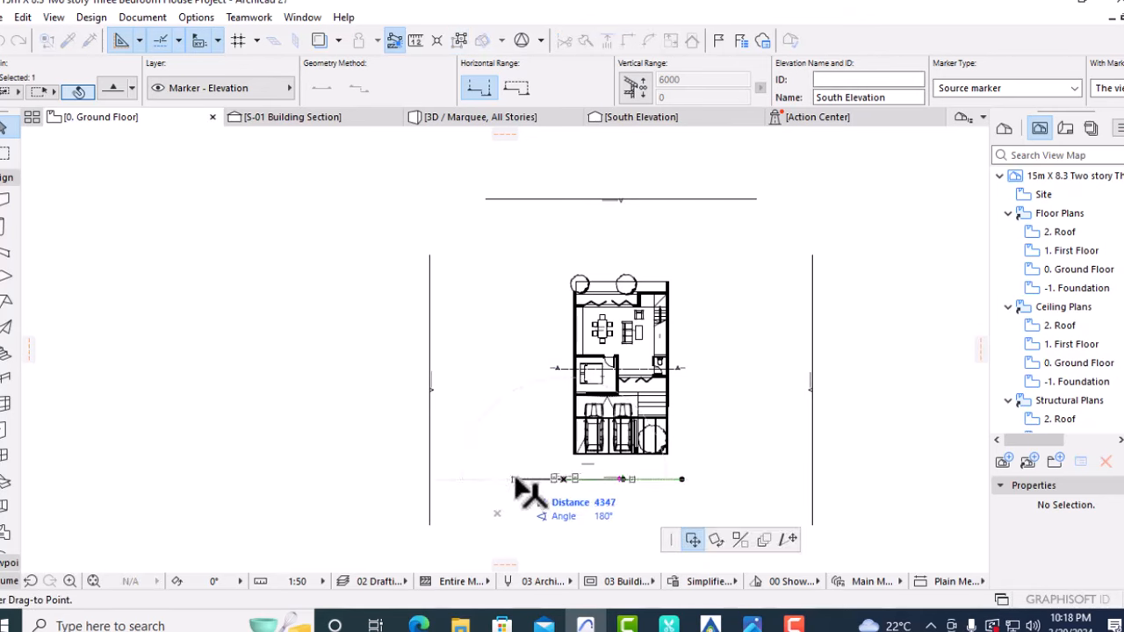
pyautogui.click(787, 540)
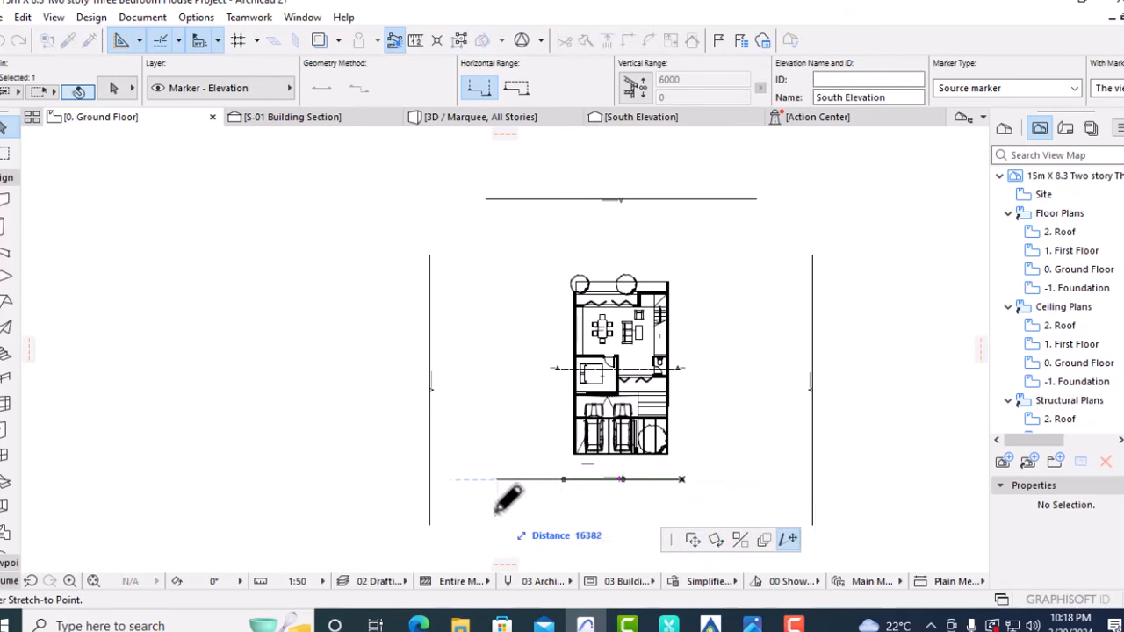
pyautogui.click(430, 387)
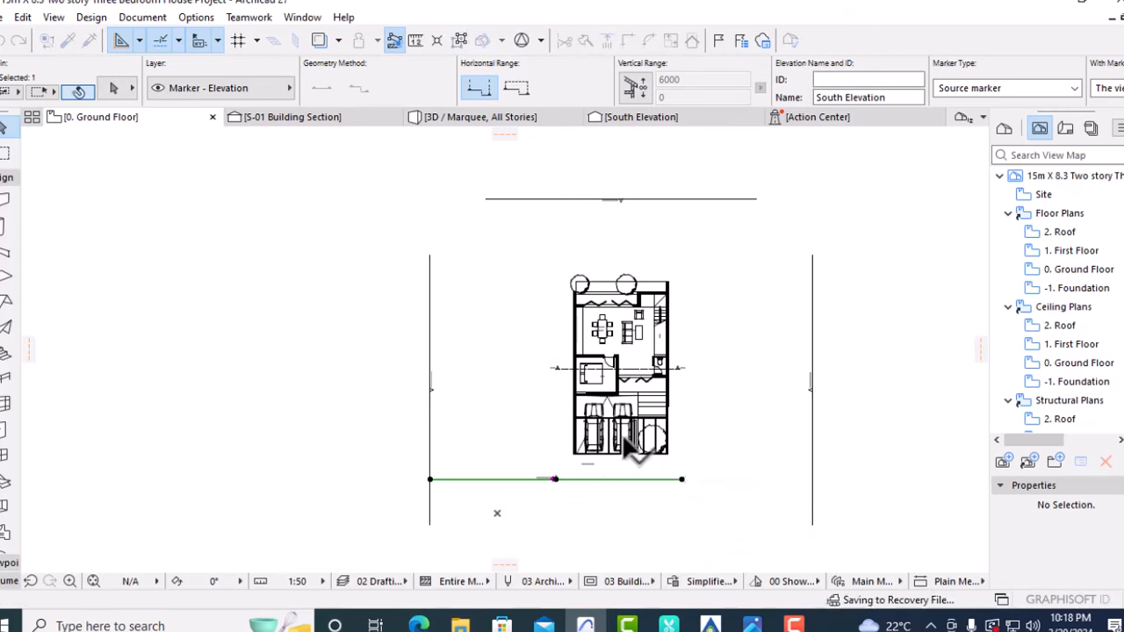
pyautogui.click(682, 479)
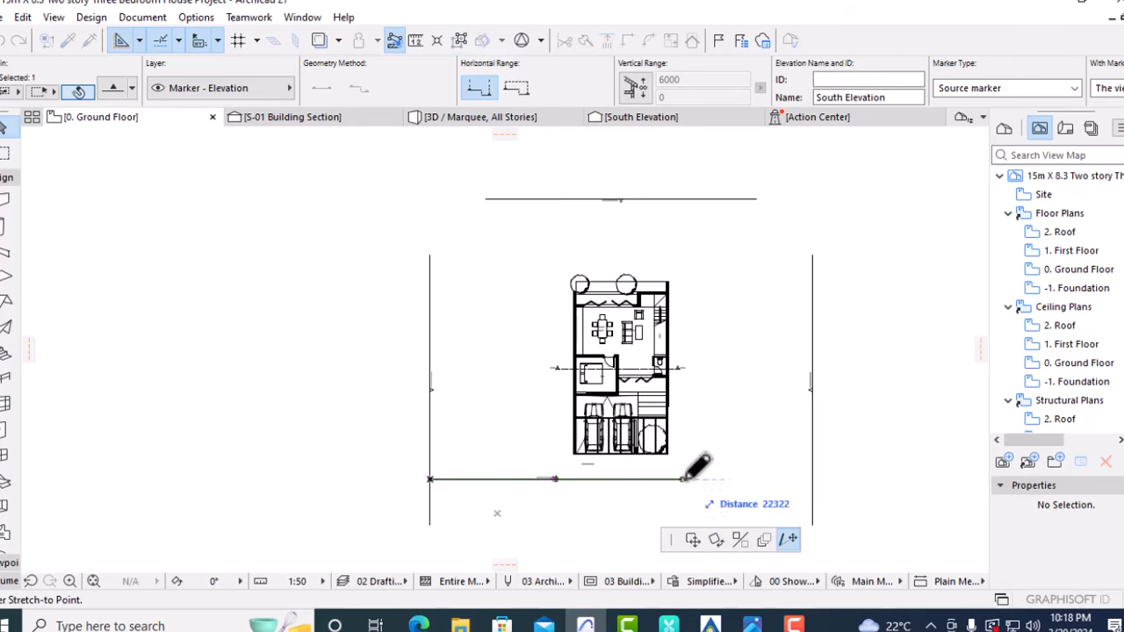
pyautogui.click(814, 395)
# Limit the South Elevation marker's vertical range, with the lower limit at -200 and the upper limit at 20000
pyautogui.scroll(6, 618, 477)
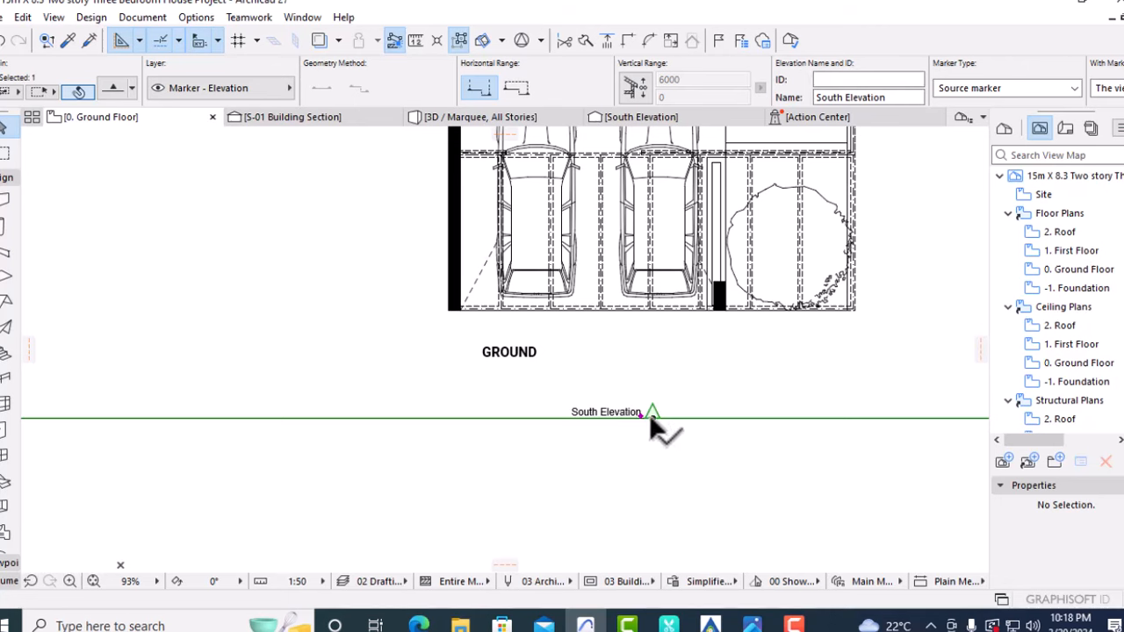
pyautogui.rightClick(652, 418)
pyautogui.press('Escape')
pyautogui.click(634, 91)
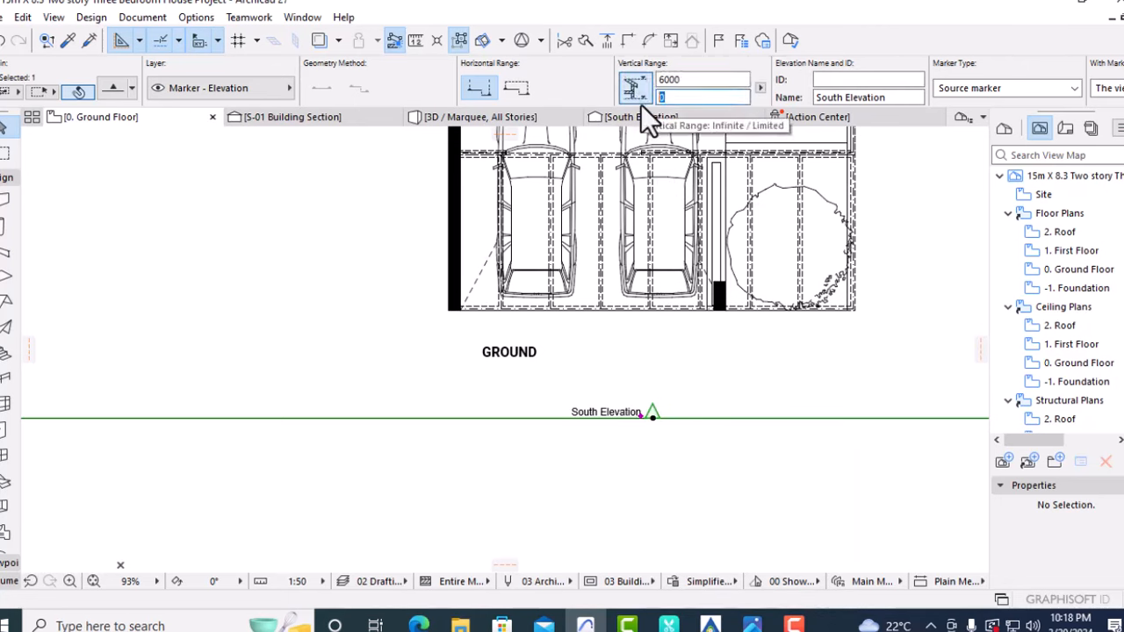
pyautogui.write('-')
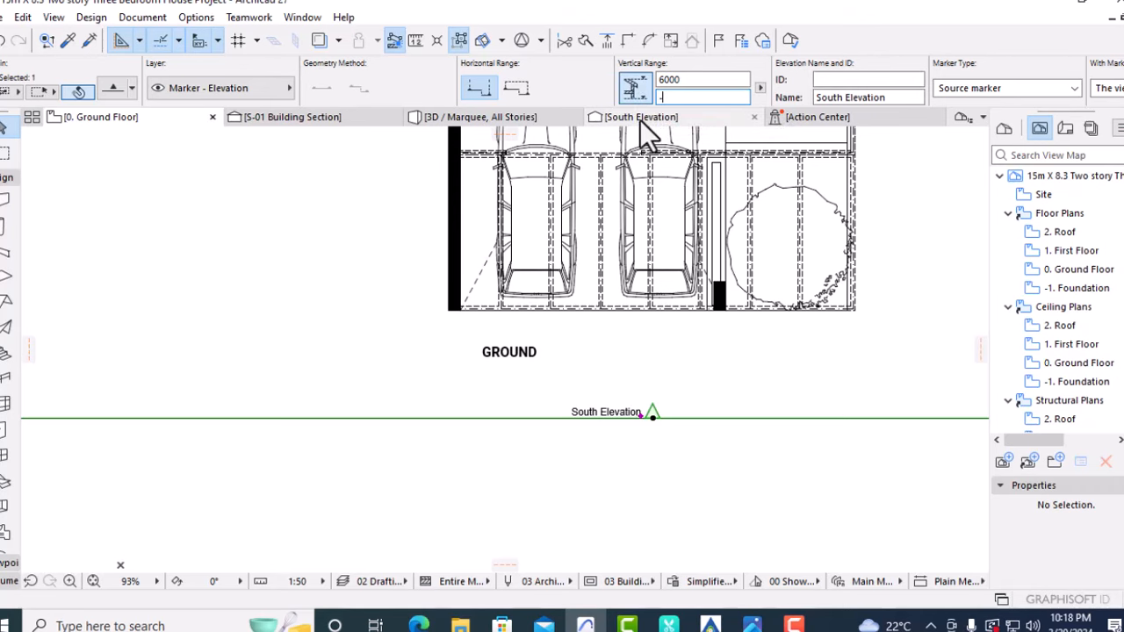
pyautogui.write('200')
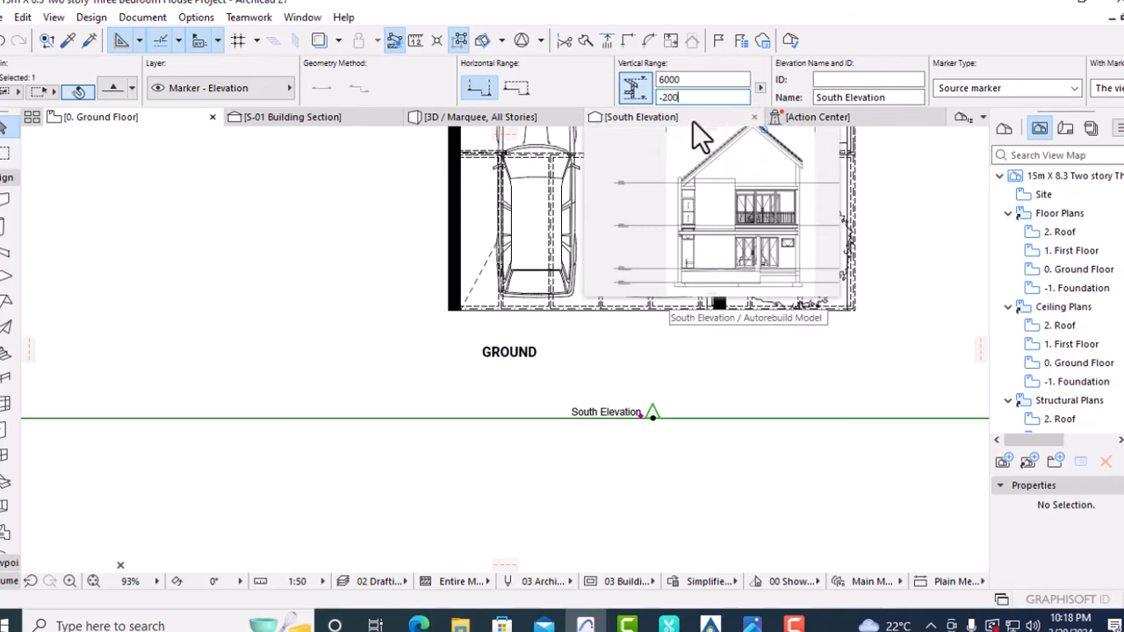
pyautogui.press('Tab')
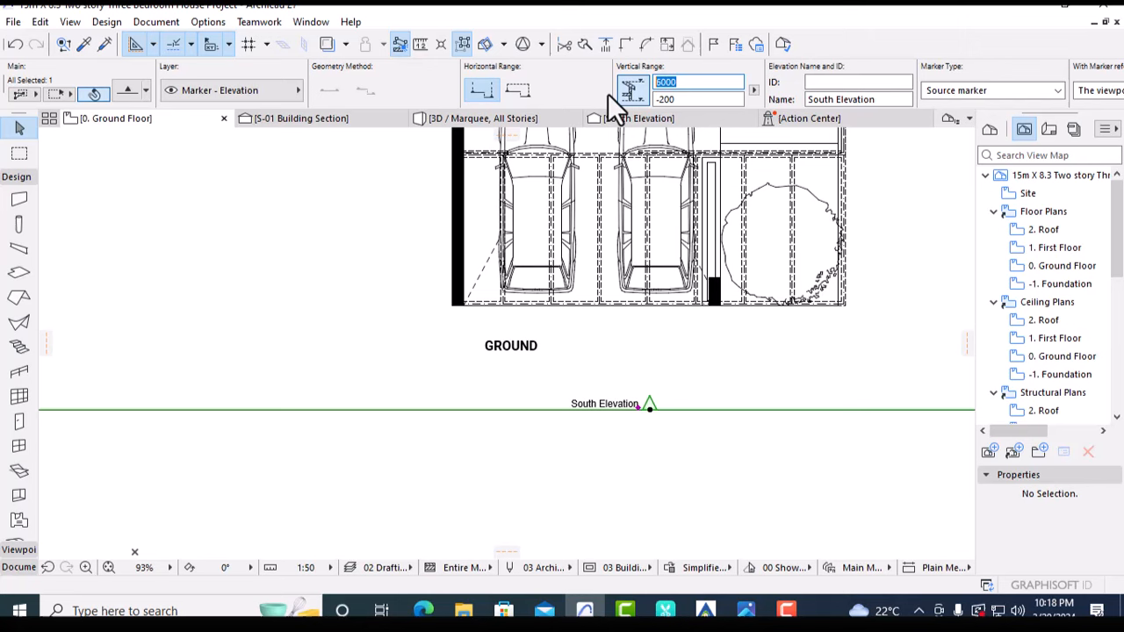
pyautogui.write('20000')
pyautogui.click(877, 192)
# Open the South Elevation from its marker with the current view settings and view its full extent
pyautogui.rightClick(649, 403)
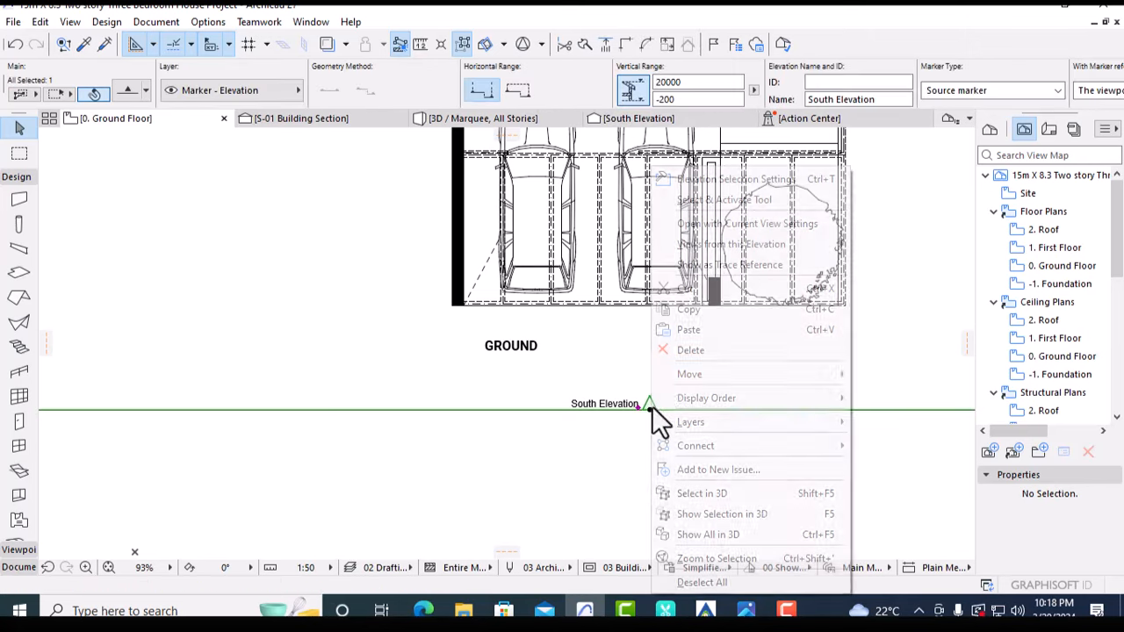
pyautogui.click(717, 223)
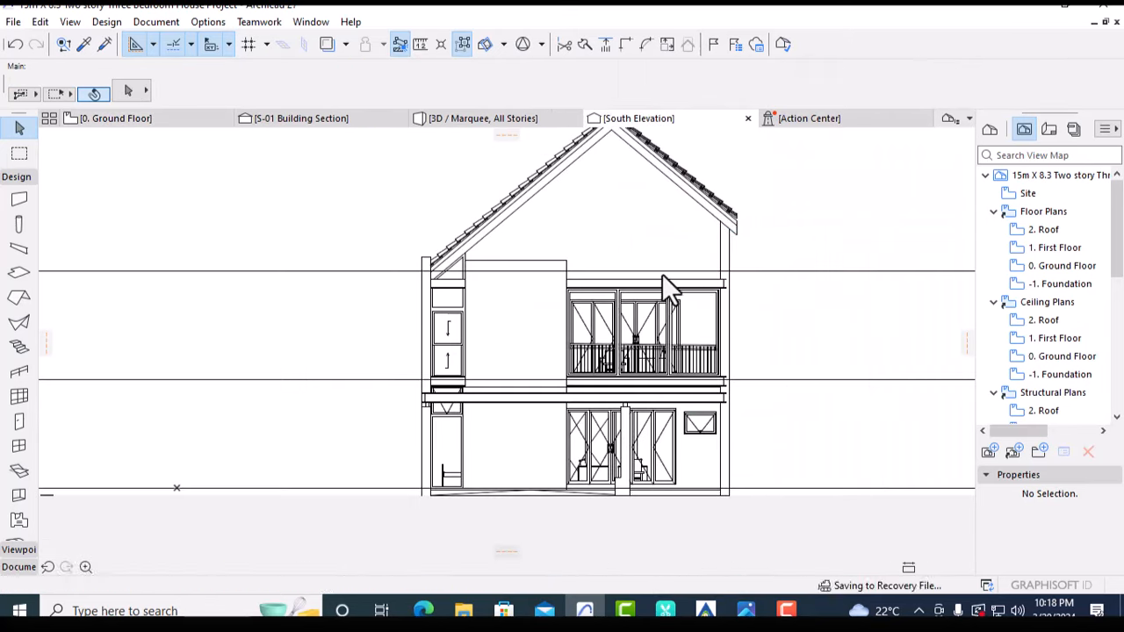
pyautogui.scroll(-5, 590, 344)
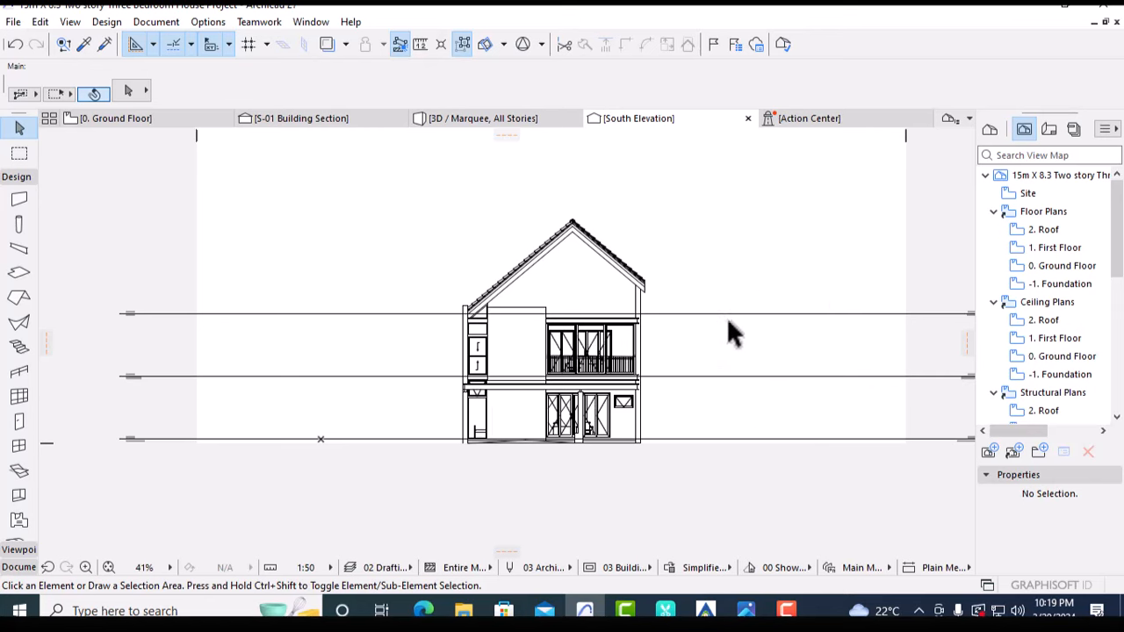
# Set Show Story Levels to None in the settings of the South Elevation
pyautogui.click(988, 129)
pyautogui.rightClick(1045, 301)
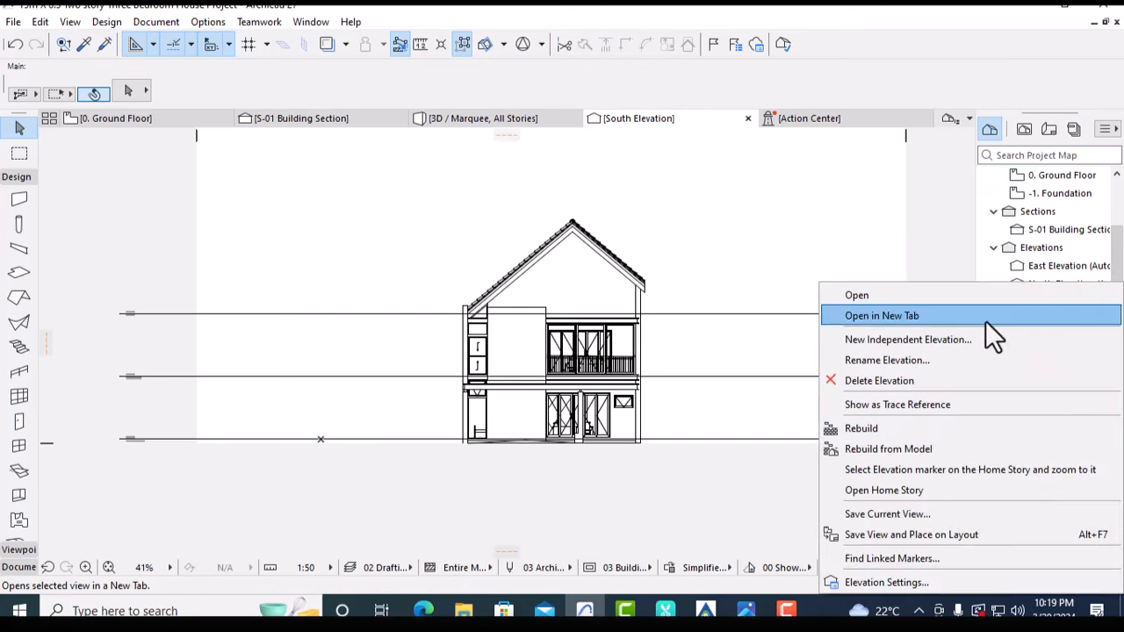
pyautogui.click(887, 579)
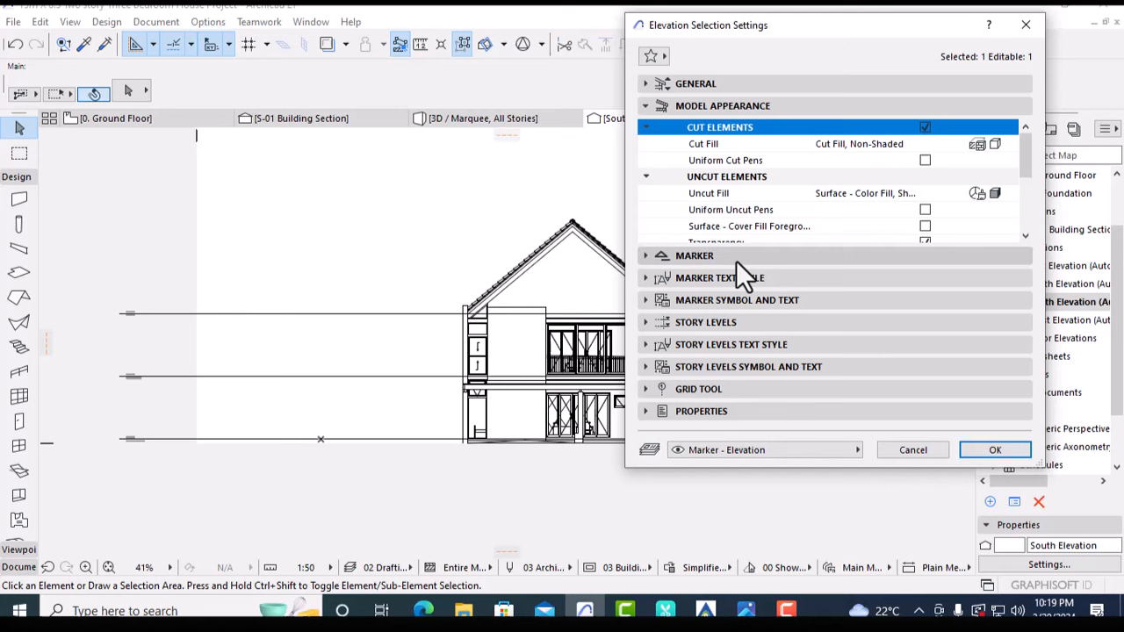
pyautogui.click(643, 108)
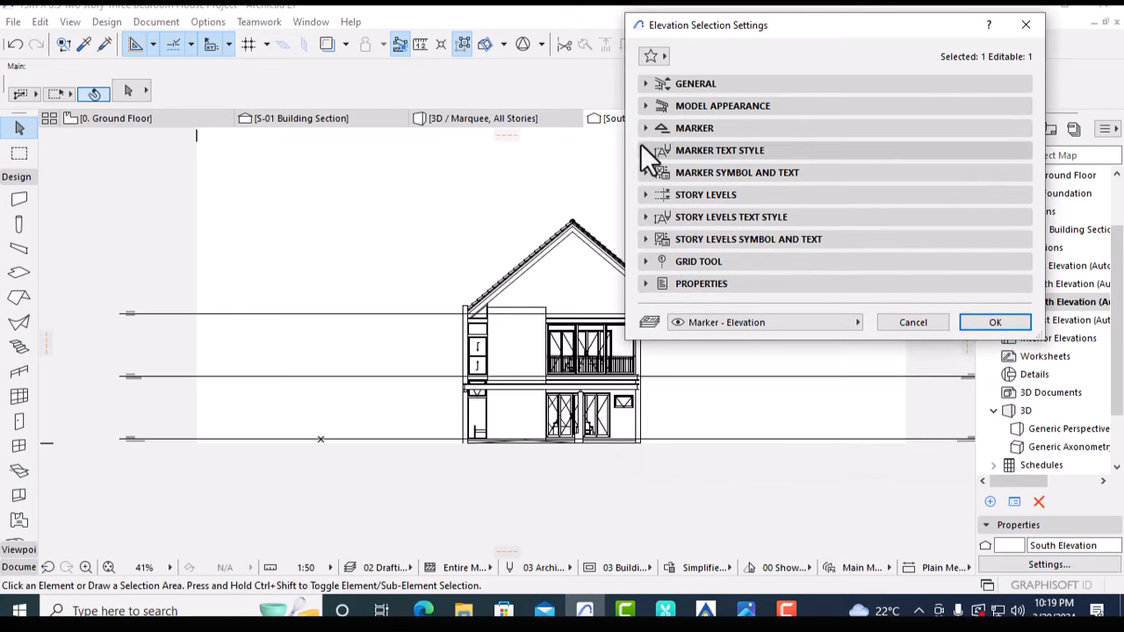
pyautogui.click(645, 195)
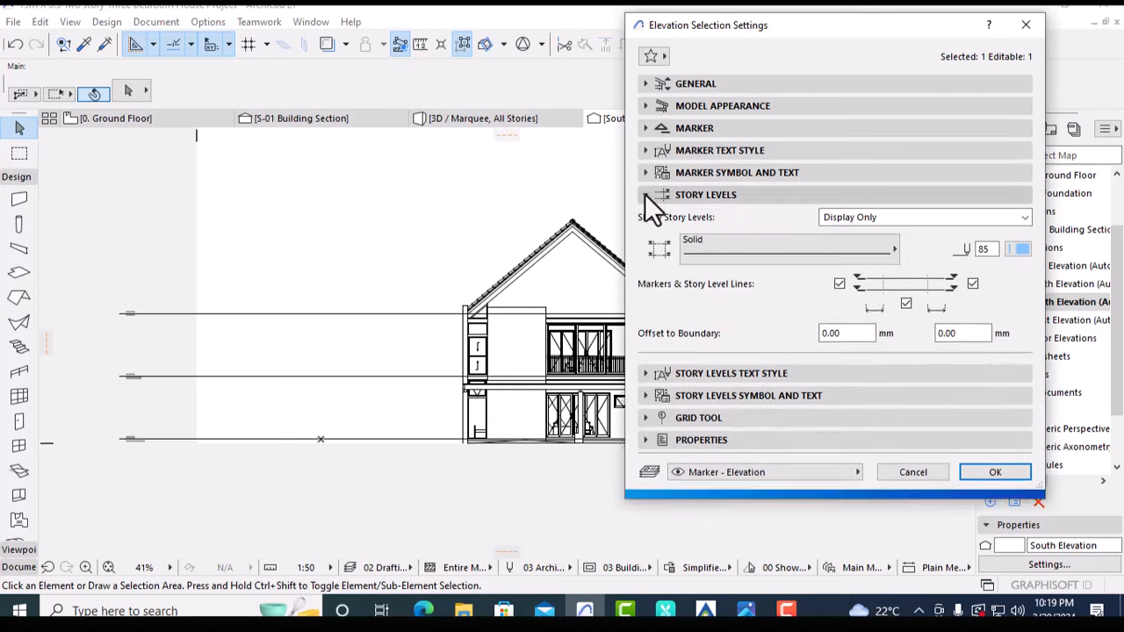
pyautogui.click(897, 203)
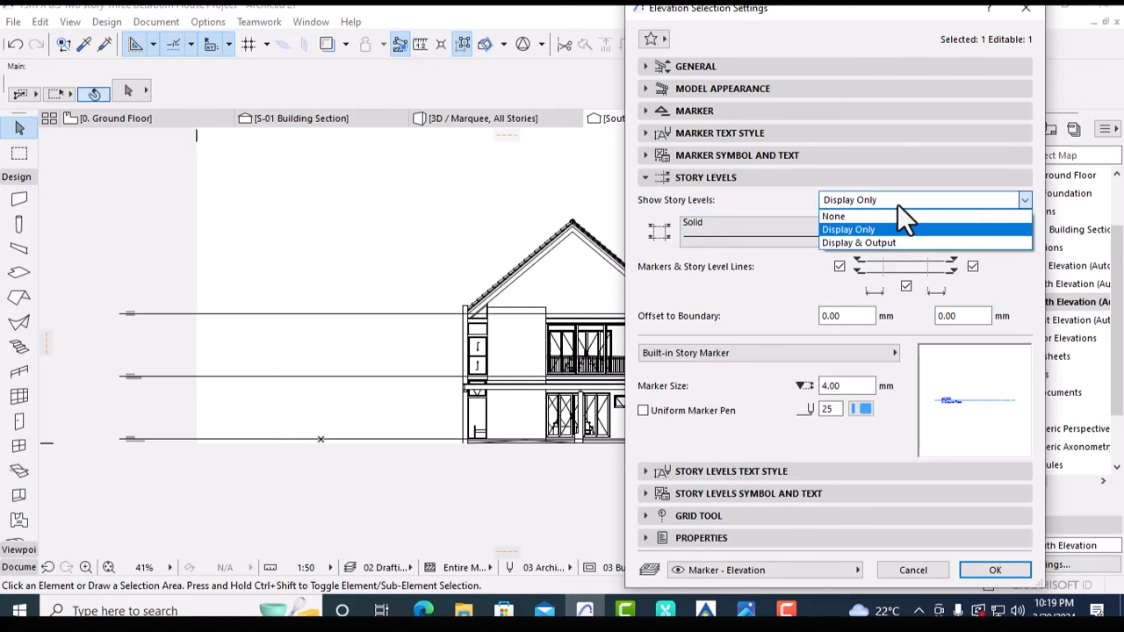
pyautogui.click(839, 217)
pyautogui.click(985, 570)
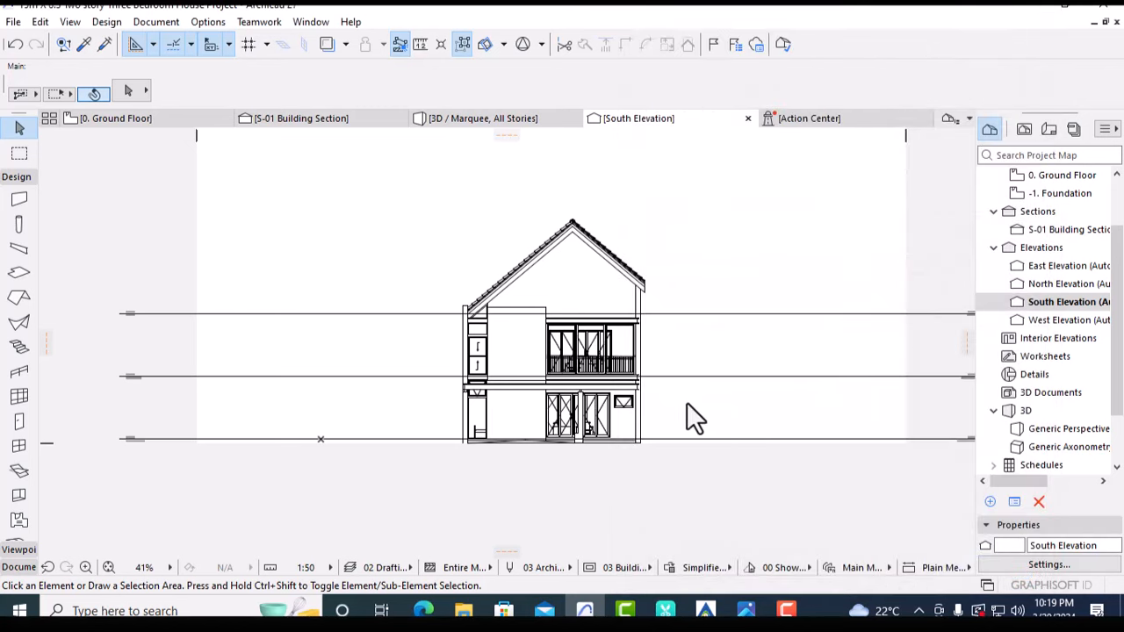
pyautogui.moveTo(709, 475)
pyautogui.mouseDown()
pyautogui.moveTo(622, 430)
pyautogui.moveTo(671, 472)
pyautogui.mouseUp()
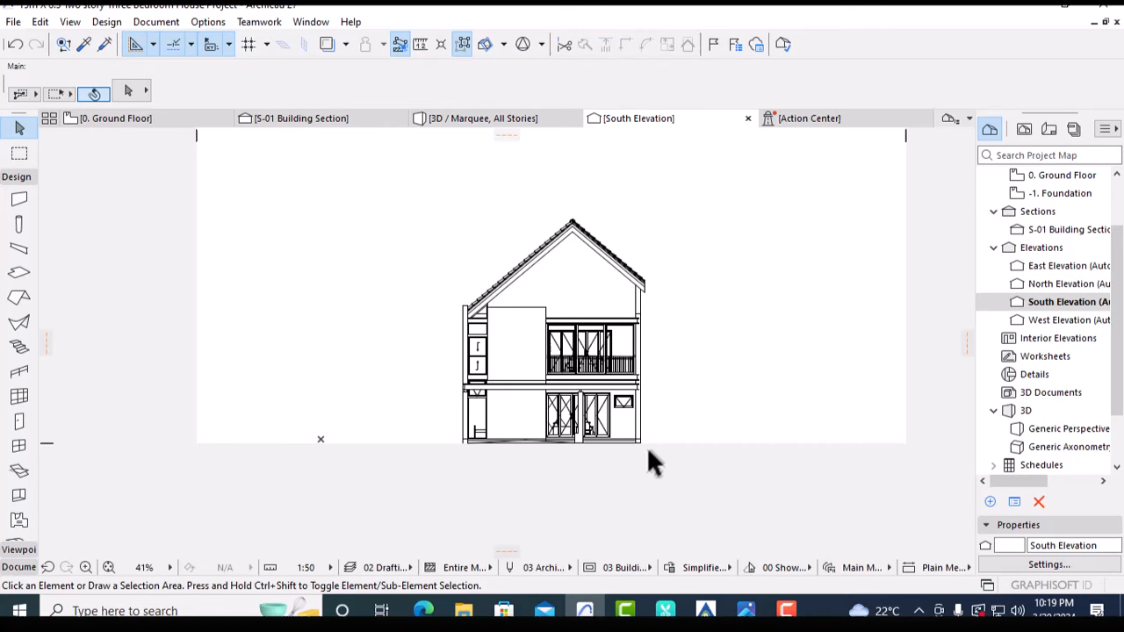
# Examine the reference picture FROM THIS TO THAT AND EVEN MORE.png against the plain house elevation
pyautogui.scroll(2, 540, 261)
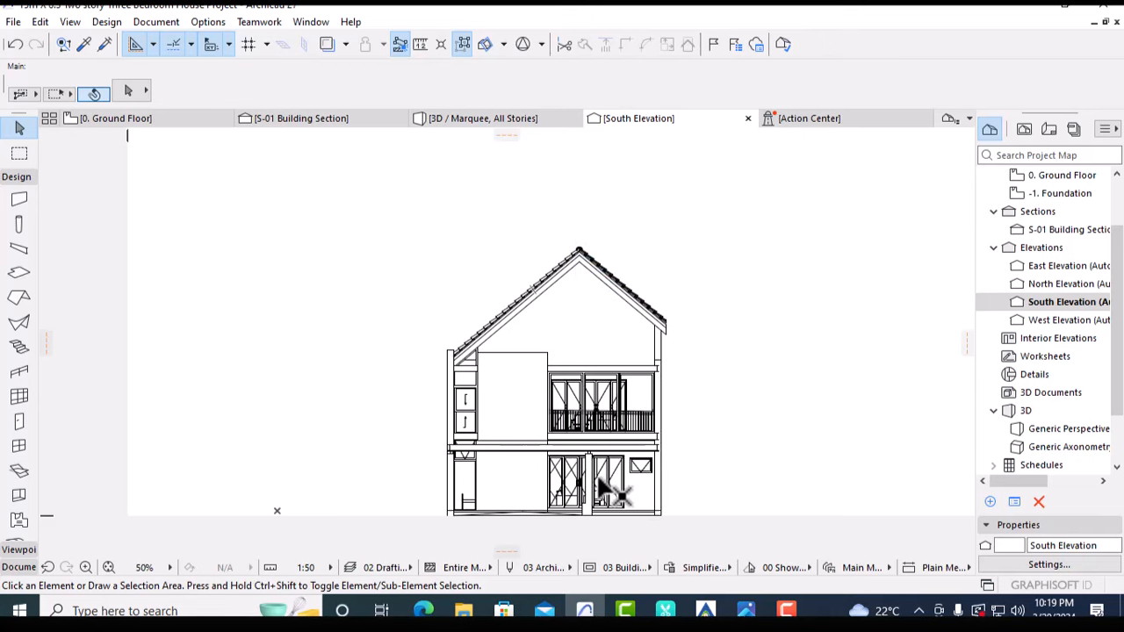
pyautogui.scroll(1, 603, 469)
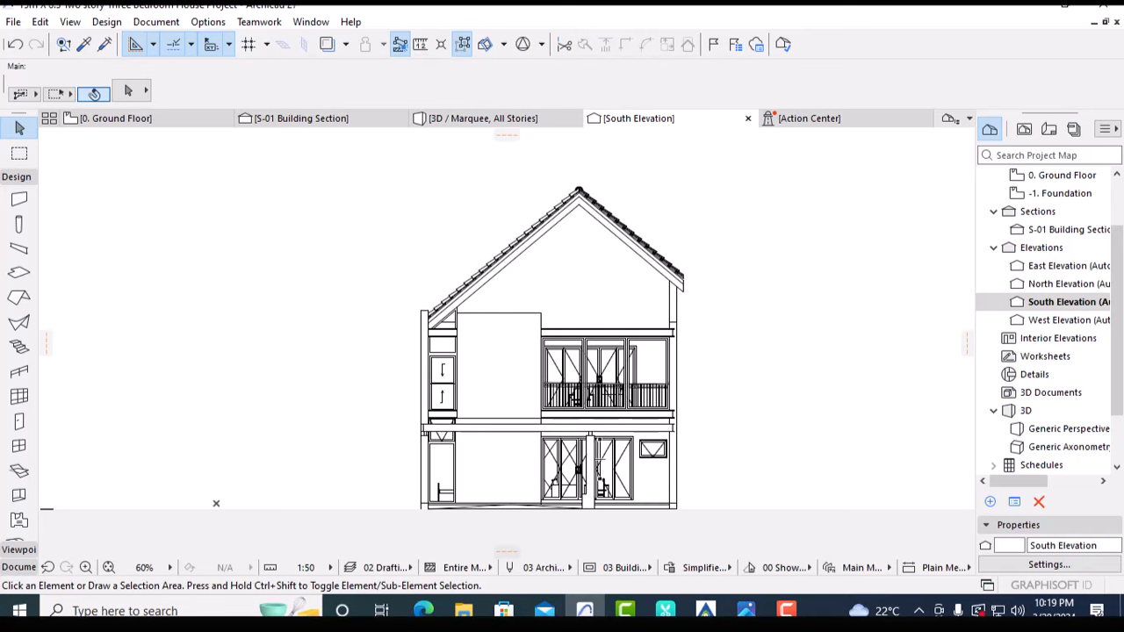
pyautogui.click(746, 611)
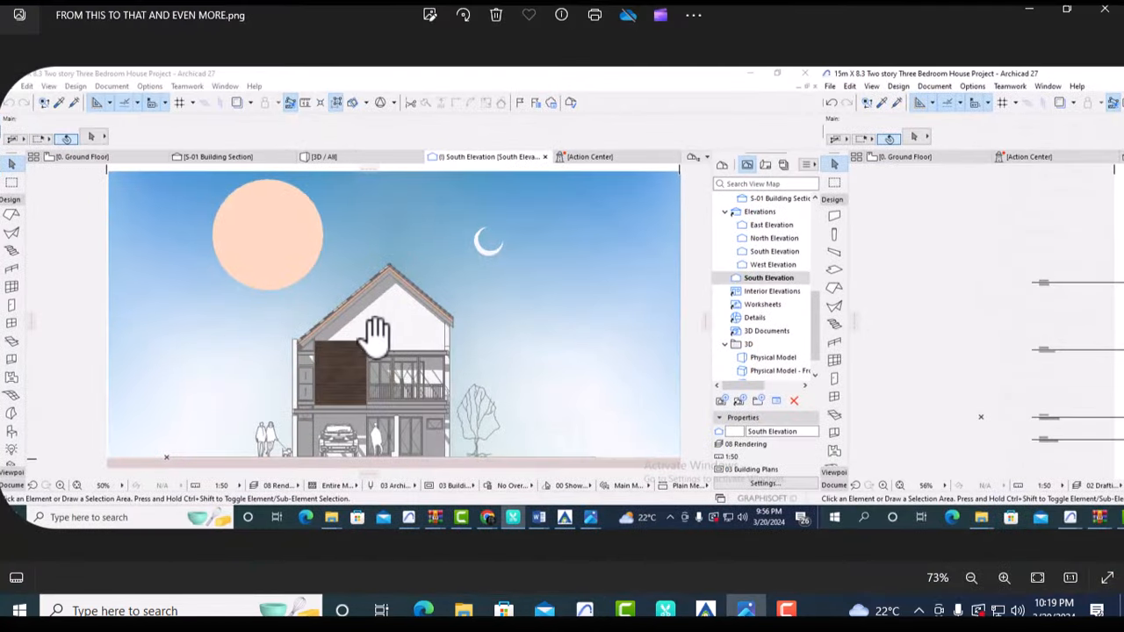
pyautogui.scroll(2, 270, 309)
pyautogui.scroll(2, 343, 305)
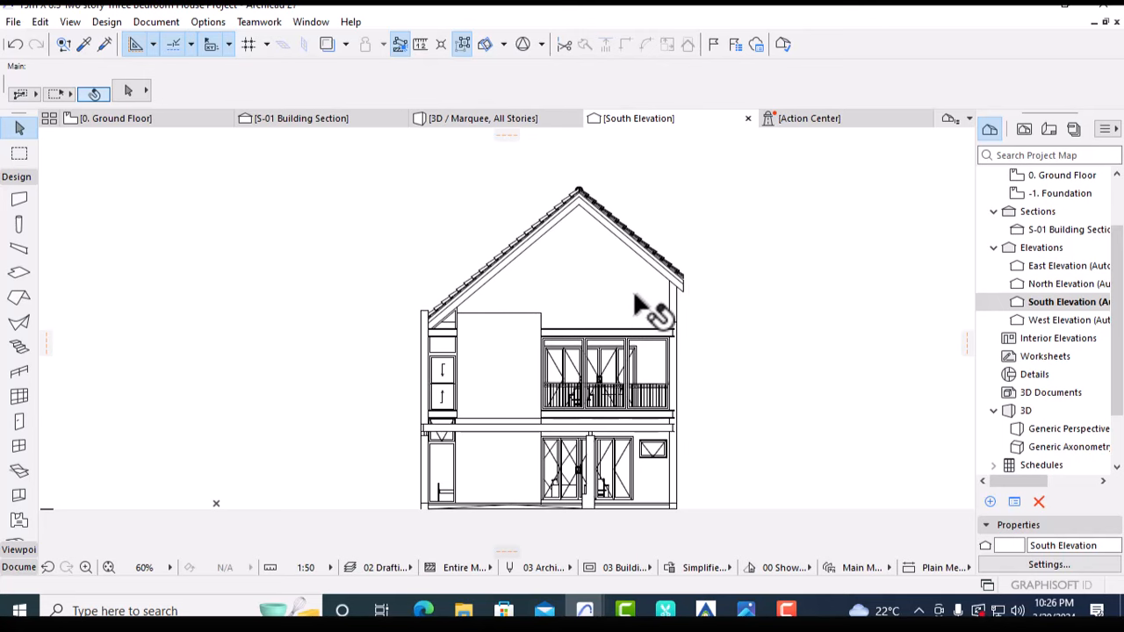
pyautogui.moveTo(635, 297)
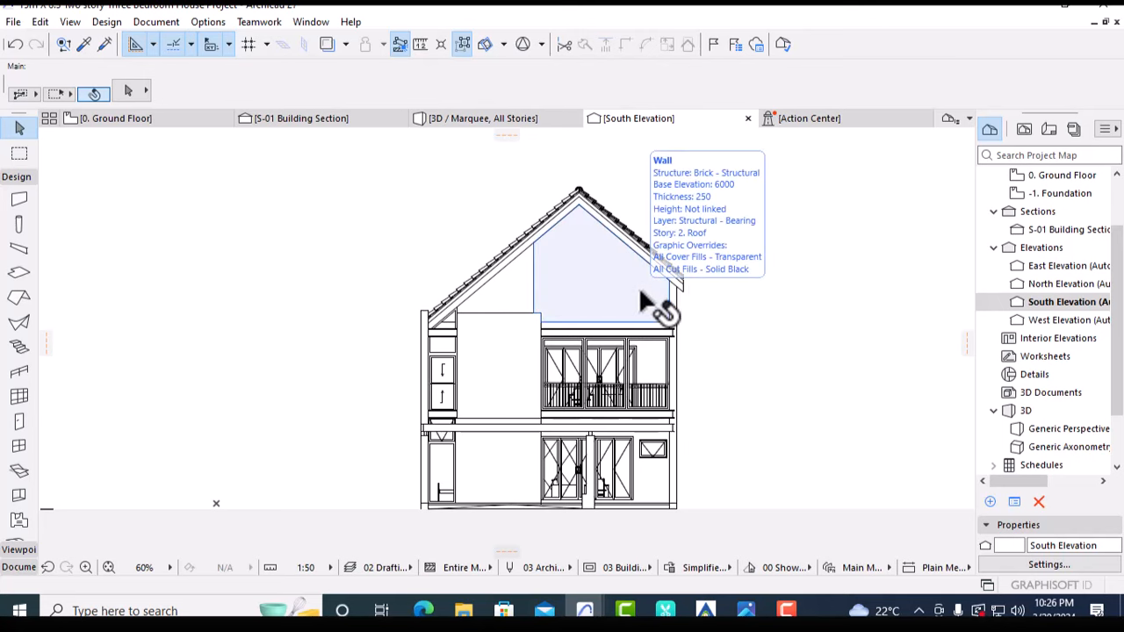
# Switch to File Explorer, display the obj folder's contents as large icons, and browse the Downloads folder for presentation images
pyautogui.click(464, 611)
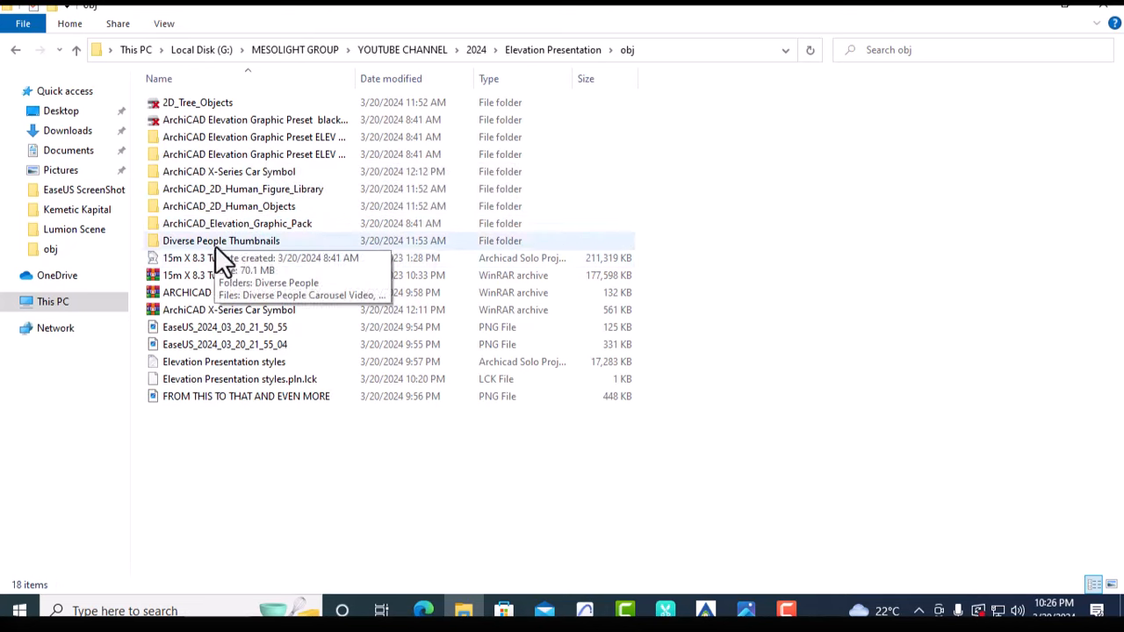
pyautogui.rightClick(220, 435)
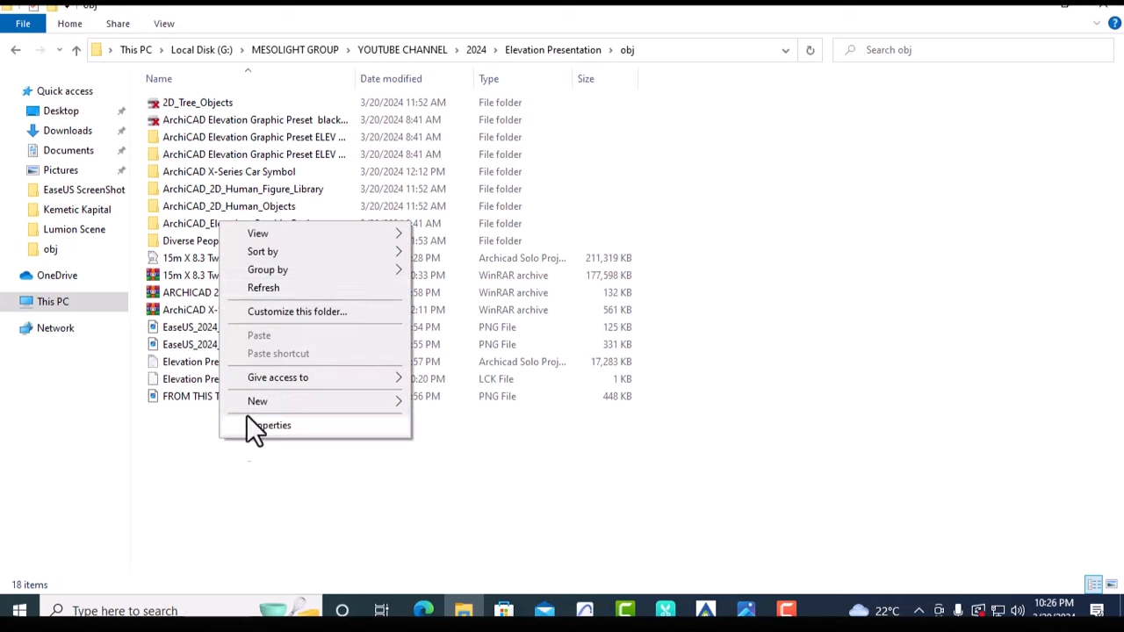
pyautogui.moveTo(399, 234)
pyautogui.click(457, 252)
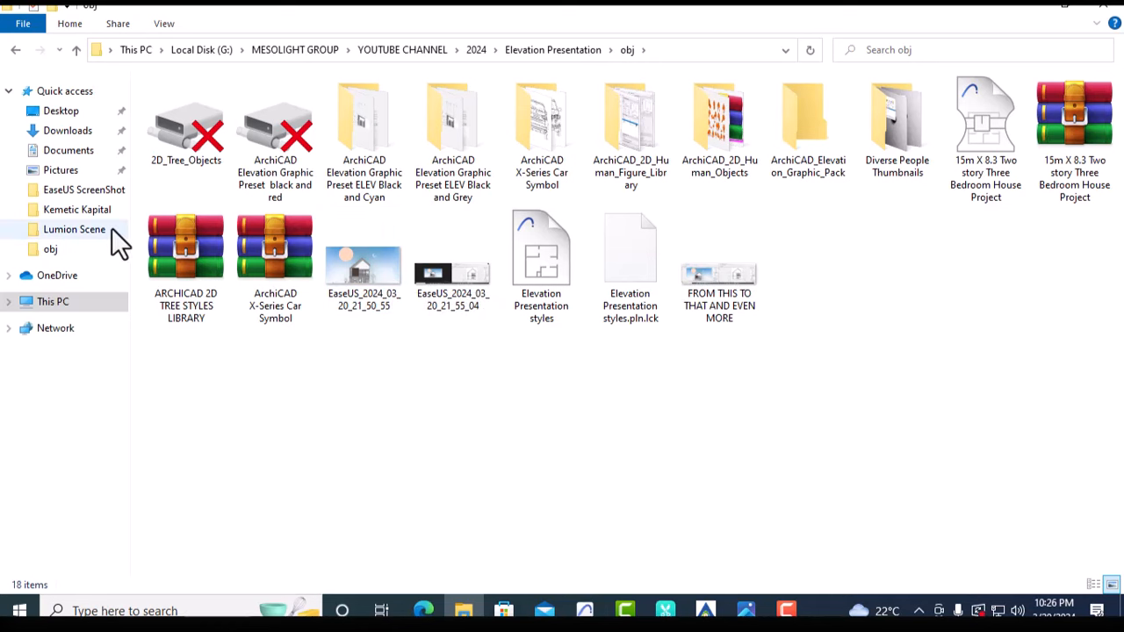
pyautogui.click(69, 132)
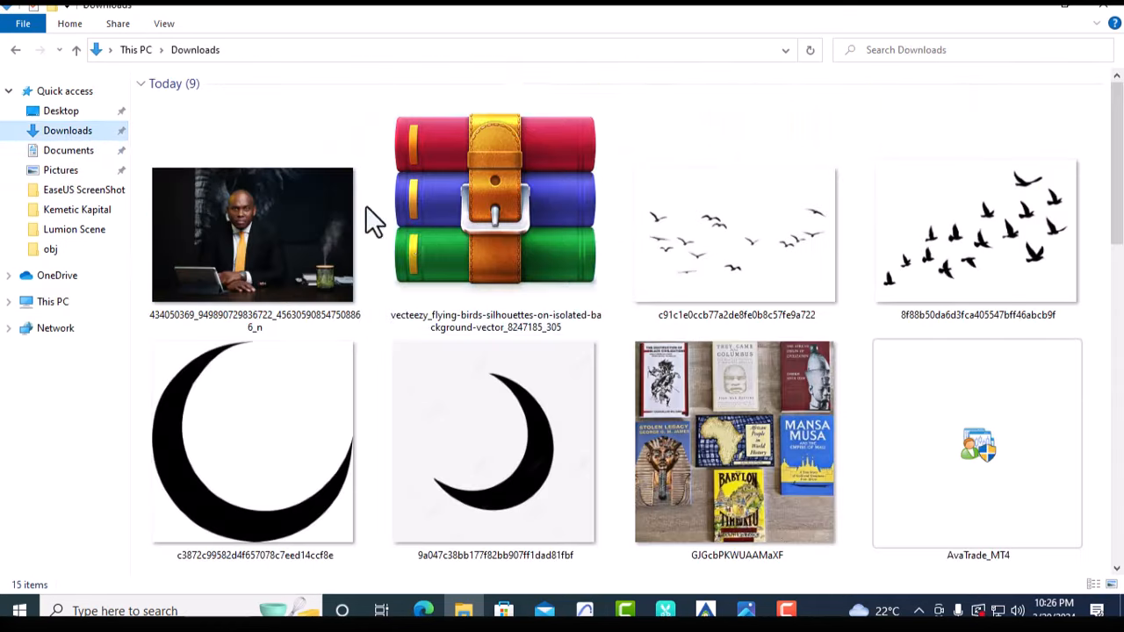
pyautogui.scroll(-10, 720, 369)
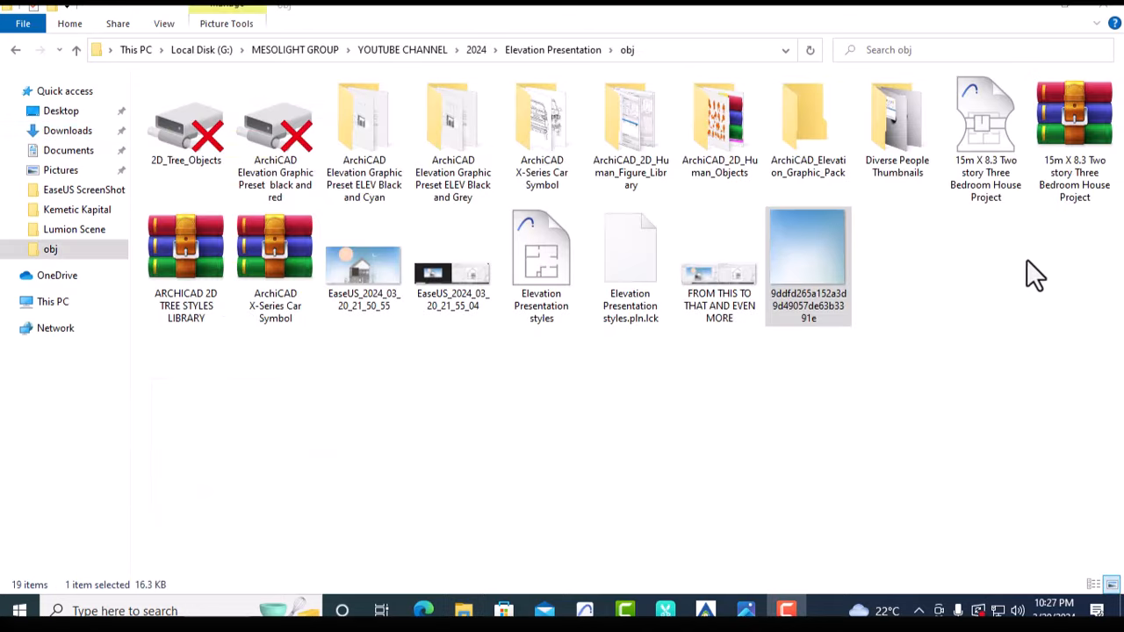
# Place the blue sky gradient image from the obj folder into the South Elevation over the house
pyautogui.click(1027, 259)
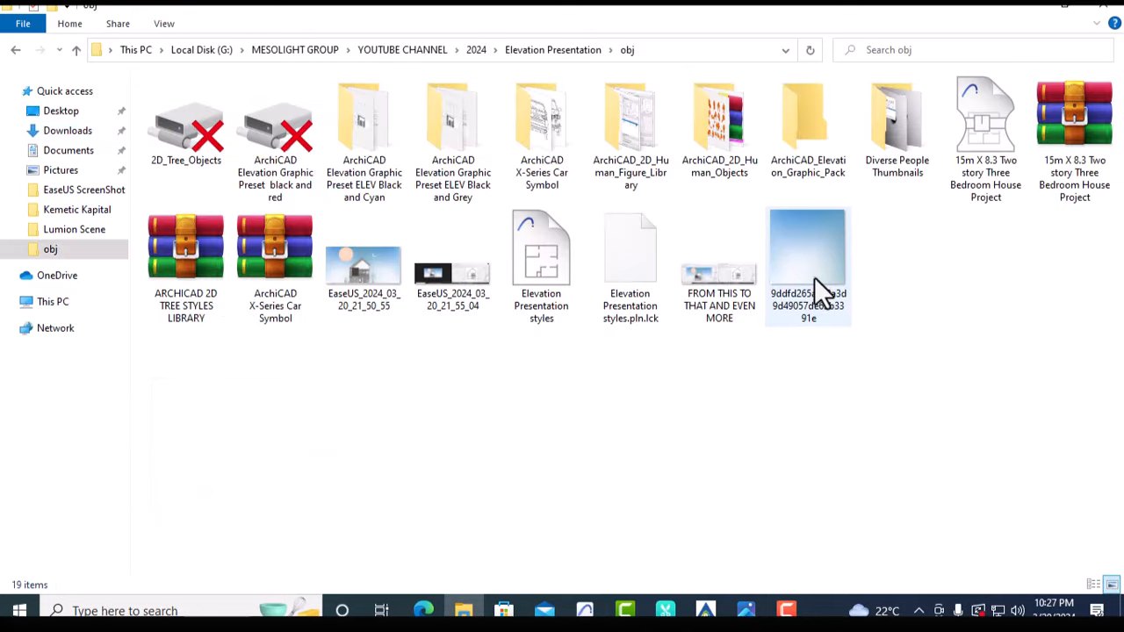
pyautogui.click(815, 270)
pyautogui.moveTo(947, 27); pyautogui.dragTo(497, 185)
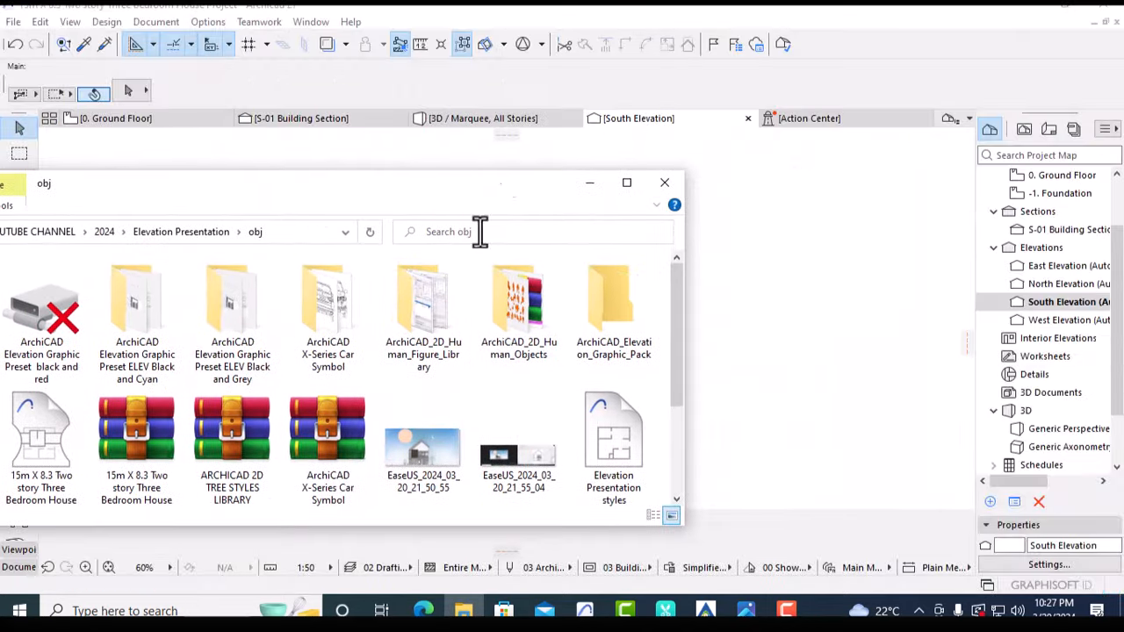
pyautogui.scroll(-1, 402, 426)
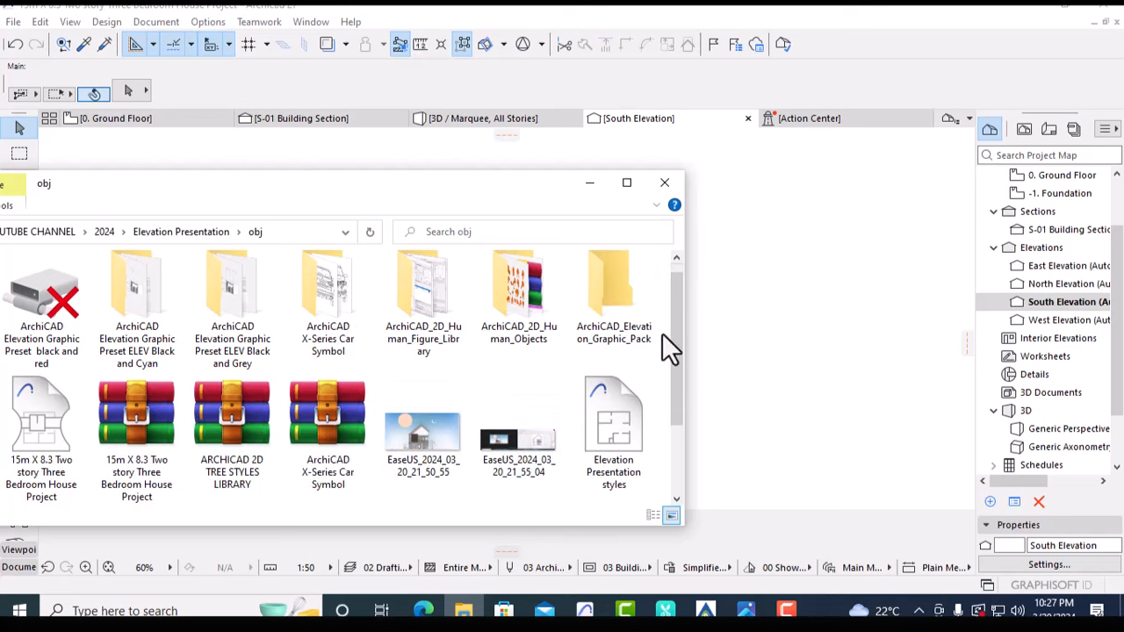
pyautogui.moveTo(681, 332); pyautogui.dragTo(680, 398)
pyautogui.moveTo(143, 446); pyautogui.dragTo(379, 259)
pyautogui.click(820, 339)
pyautogui.click(898, 445)
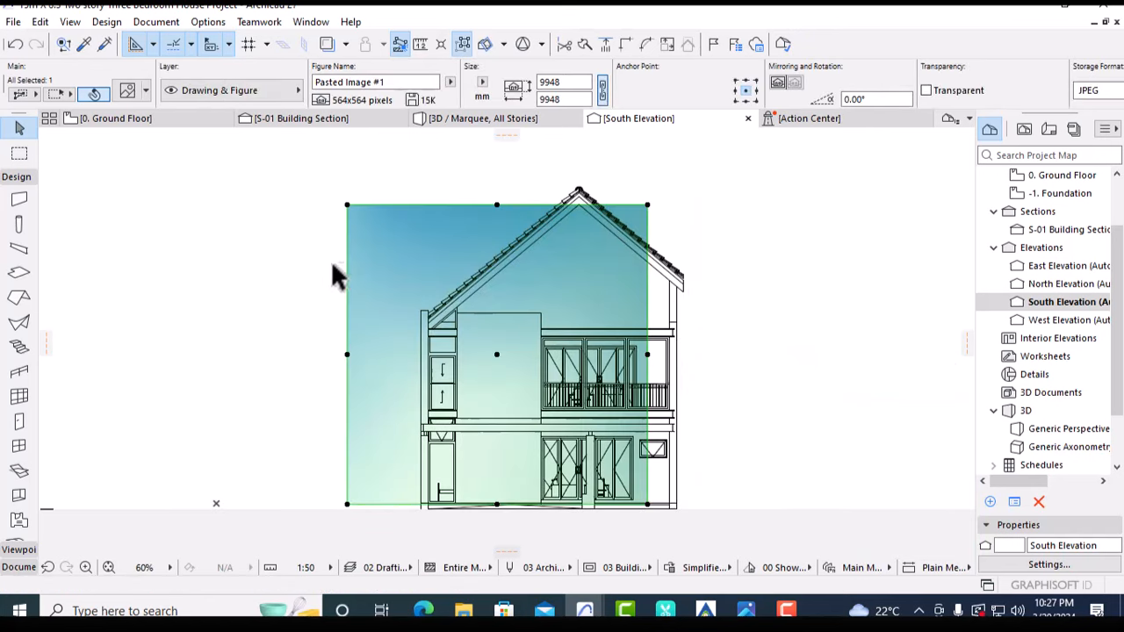
# Move the sky image slightly down toward the ground line of the elevation
pyautogui.click(334, 271)
pyautogui.click(388, 370)
pyautogui.hotkey('ctrl', 'd')
pyautogui.click(347, 507)
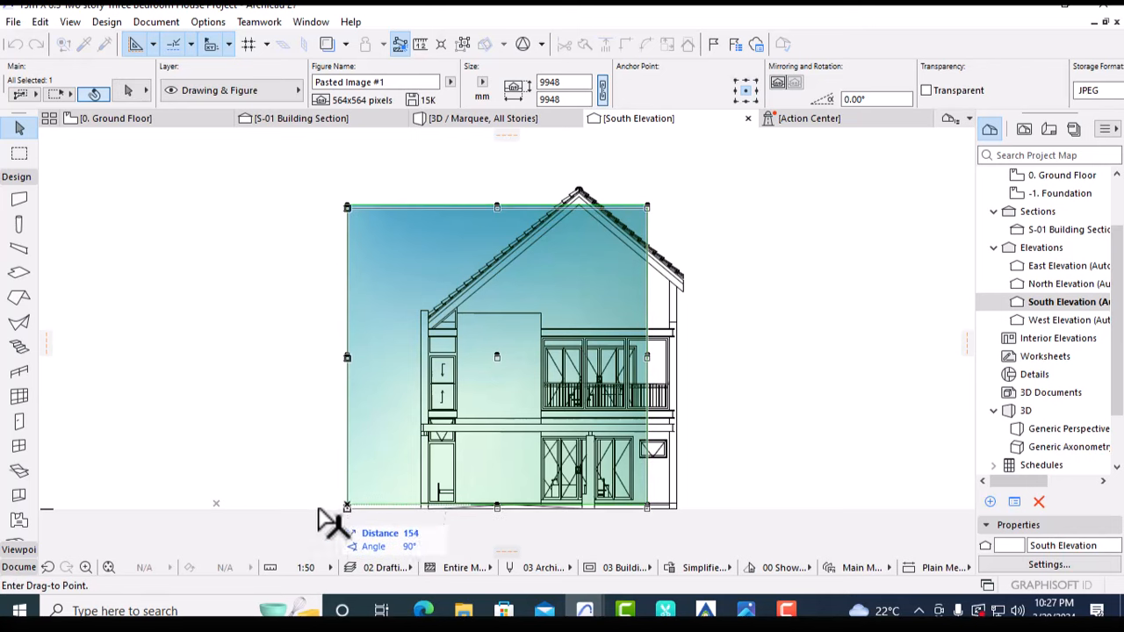
pyautogui.press('Escape')
pyautogui.press('Escape')
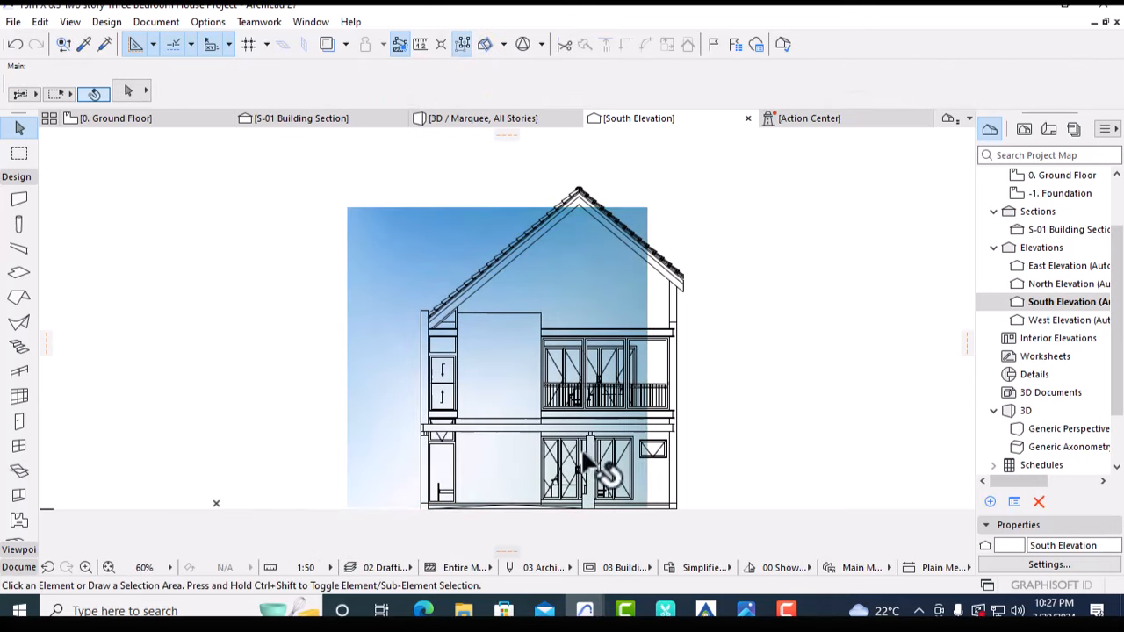
# Move the sky image straight up from its lower corner so its bottom edge meets the floor line at the house's base
pyautogui.click(389, 409)
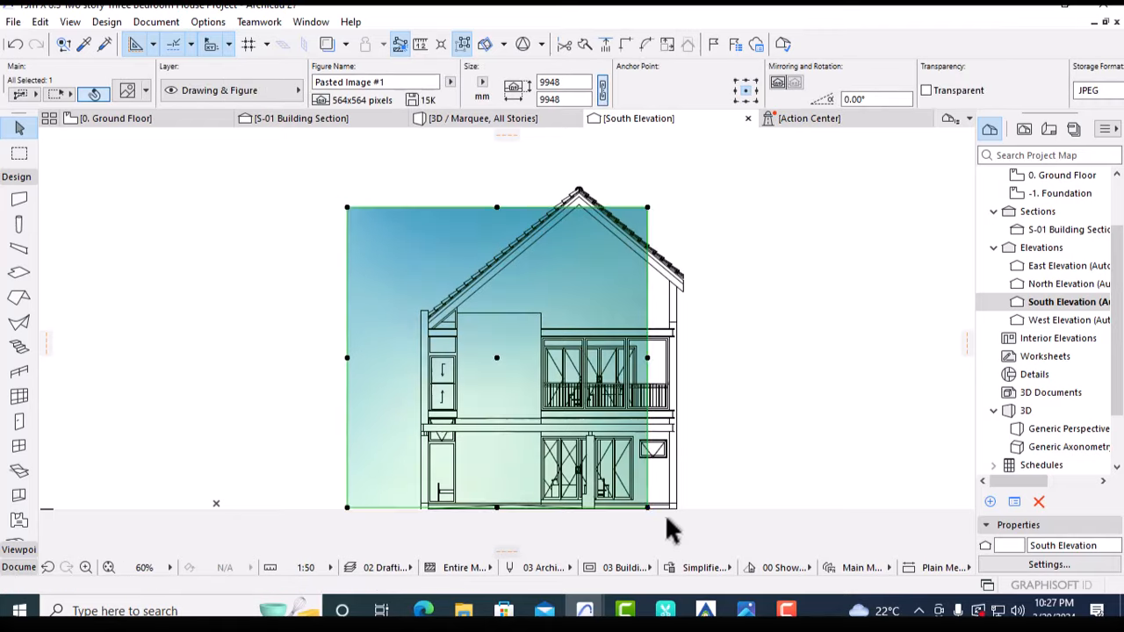
pyautogui.scroll(5, 665, 512)
pyautogui.hotkey('ctrl', 'd')
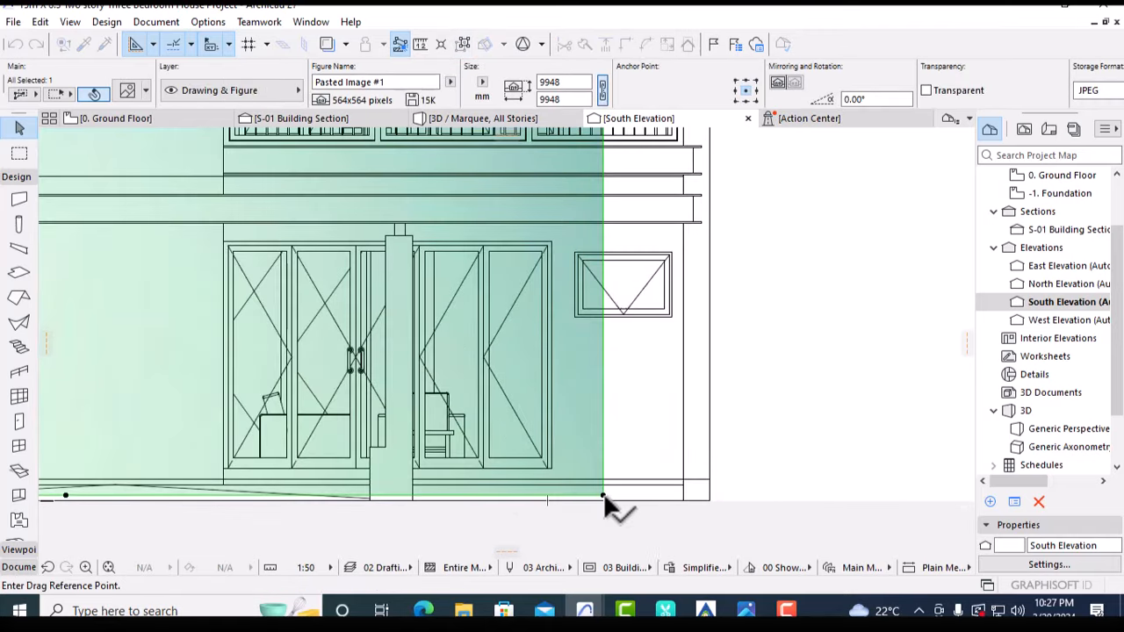
pyautogui.click(603, 496)
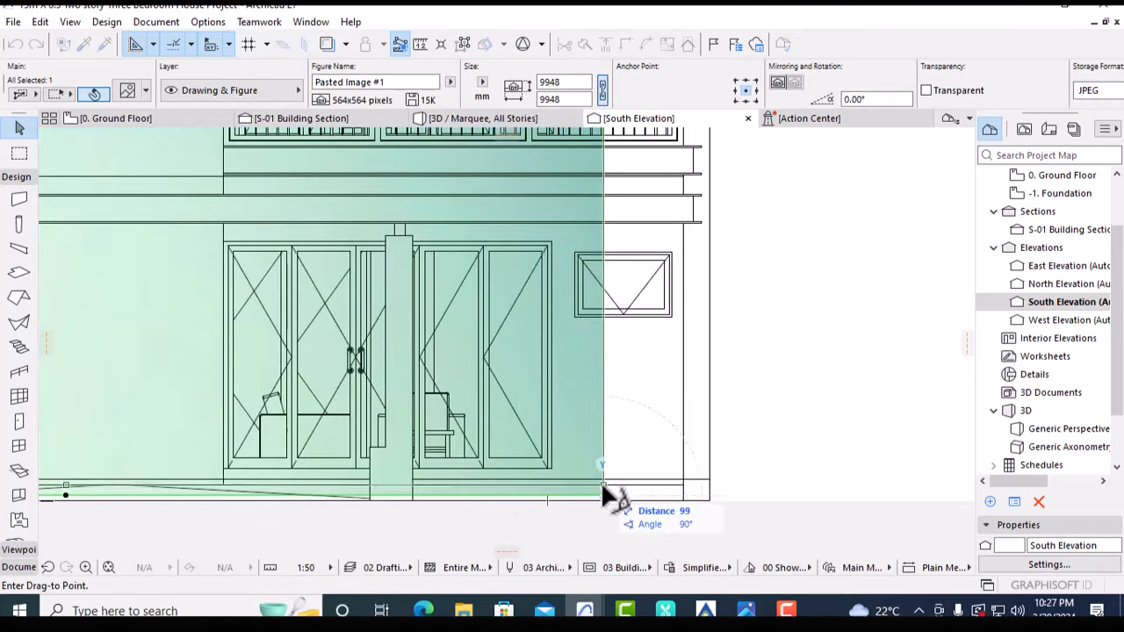
pyautogui.click(602, 479)
pyautogui.click(782, 399)
# Resize the sky image graphically from its lower-left corner up to the elevation's upper limit, making it 20001 mm high
pyautogui.scroll(-5, 807, 388)
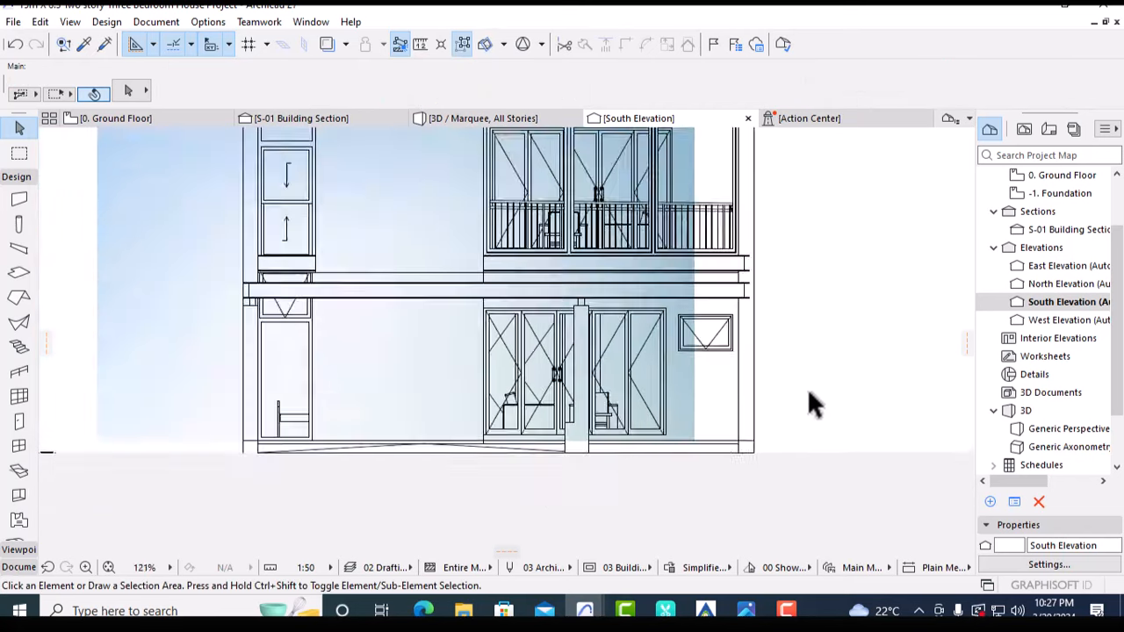
pyautogui.moveTo(790, 425); pyautogui.dragTo(803, 520, button='middle')
pyautogui.click(488, 279)
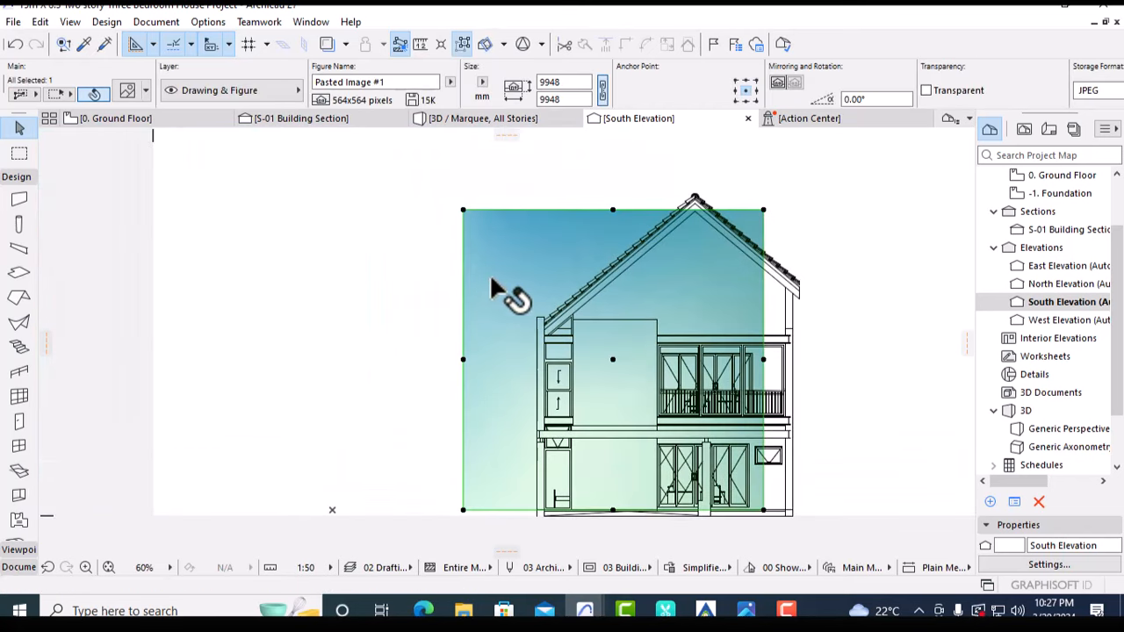
pyautogui.hotkey('ctrl', 'k')
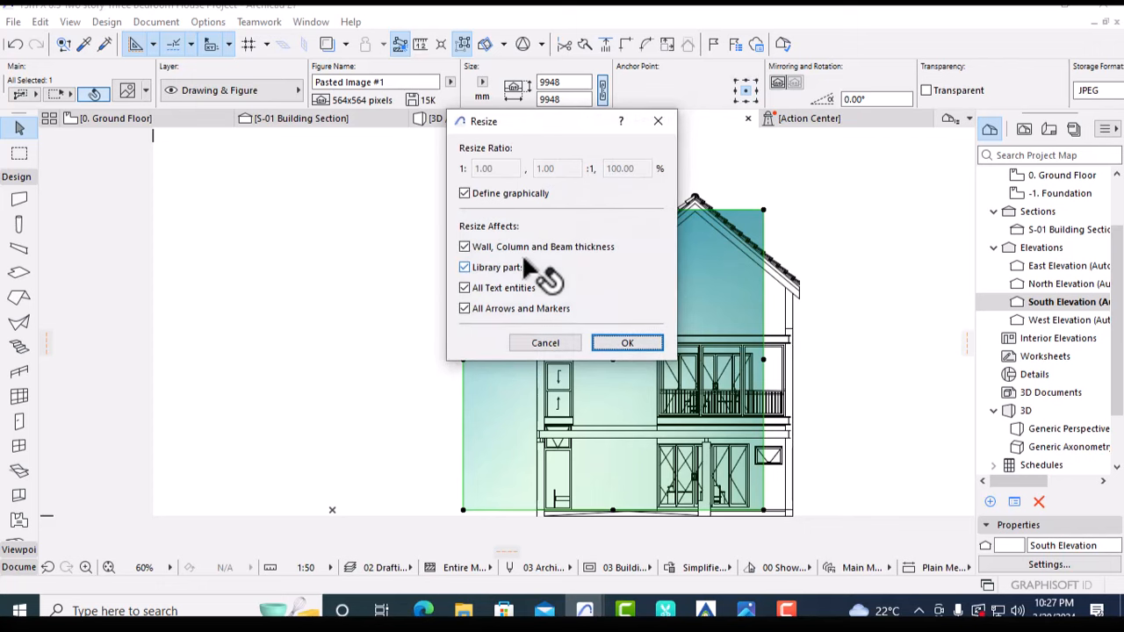
pyautogui.click(619, 340)
pyautogui.click(462, 510)
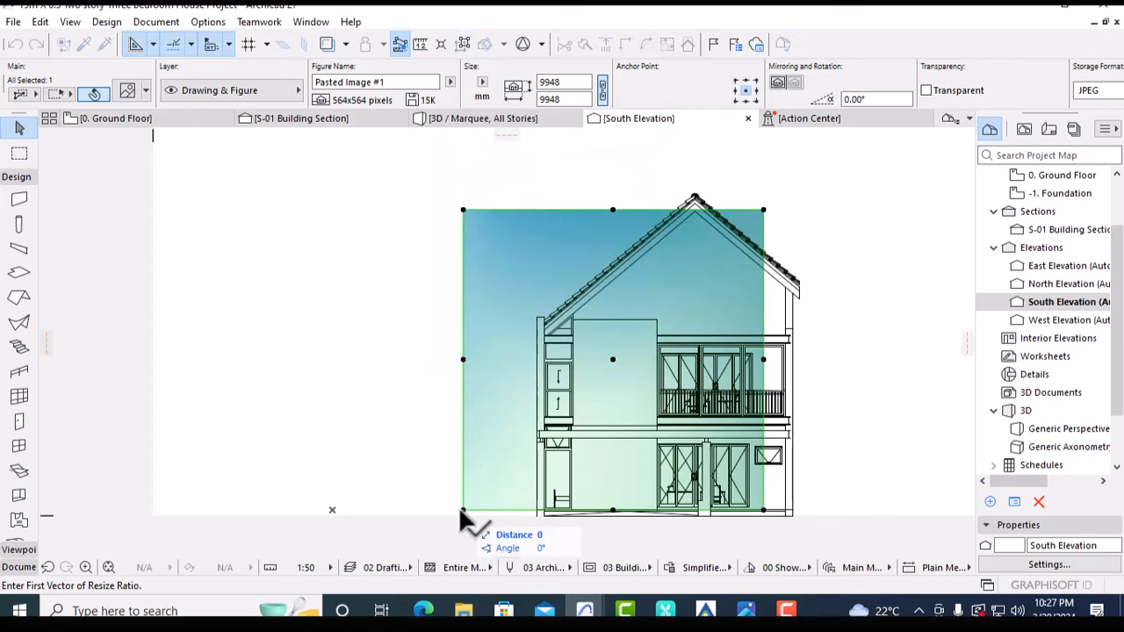
pyautogui.click(463, 209)
pyautogui.scroll(1, 463, 195)
pyautogui.moveTo(475, 195); pyautogui.dragTo(486, 341, button='middle')
pyautogui.scroll(-7, 491, 319)
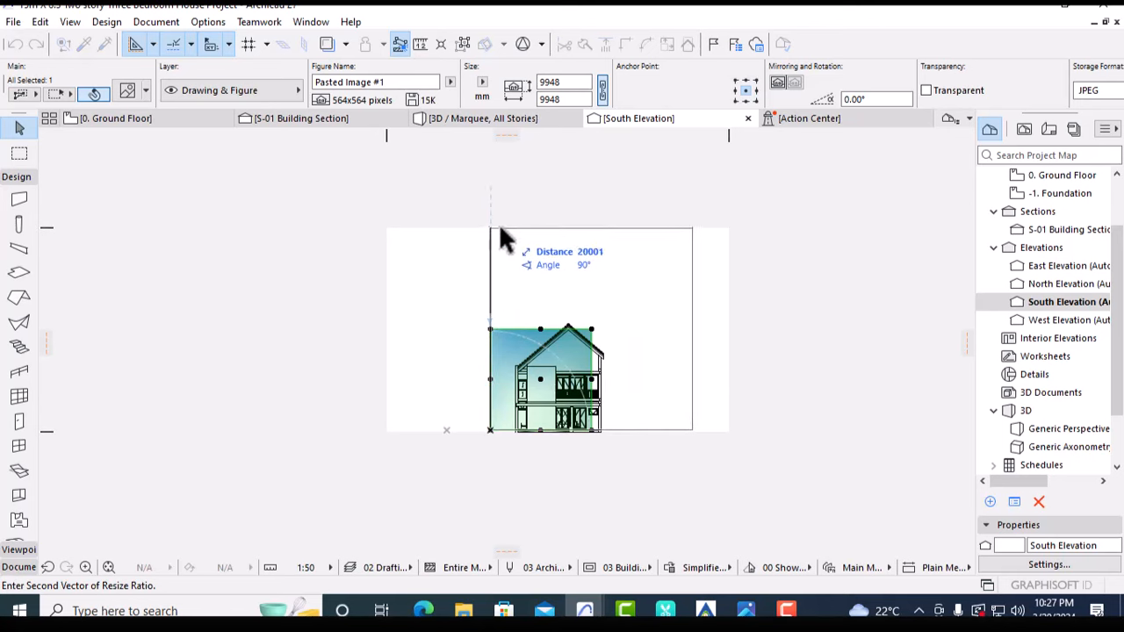
pyautogui.click(494, 227)
pyautogui.press('Escape')
# Move the enlarged sky image to the left boundary of the elevation and mirror a copy of it across its right edge
pyautogui.click(601, 280)
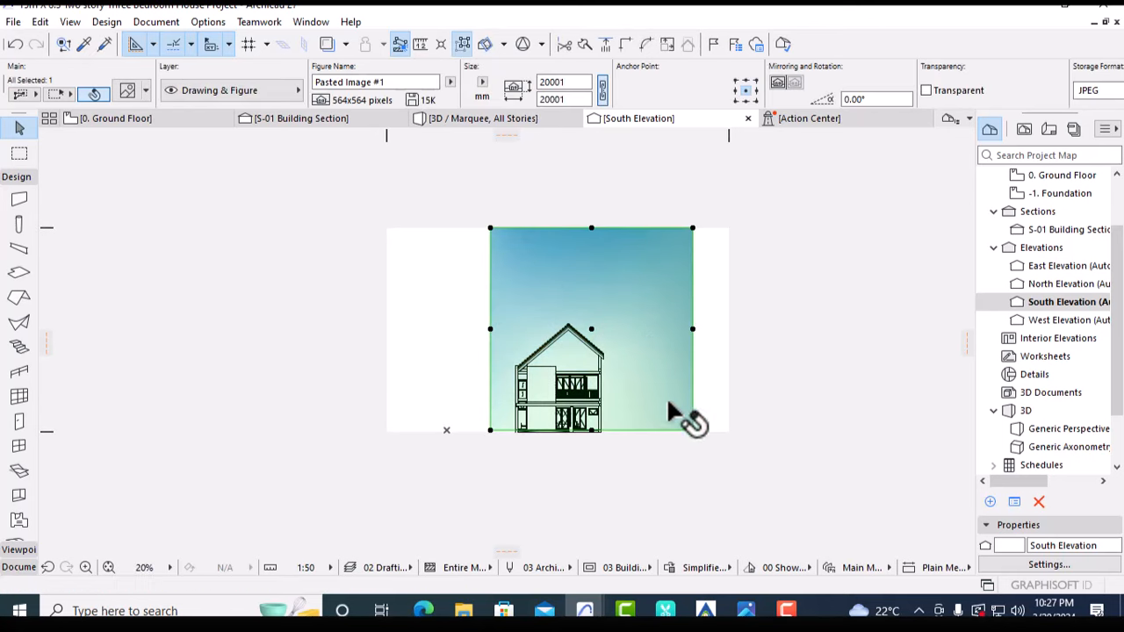
pyautogui.click(590, 432)
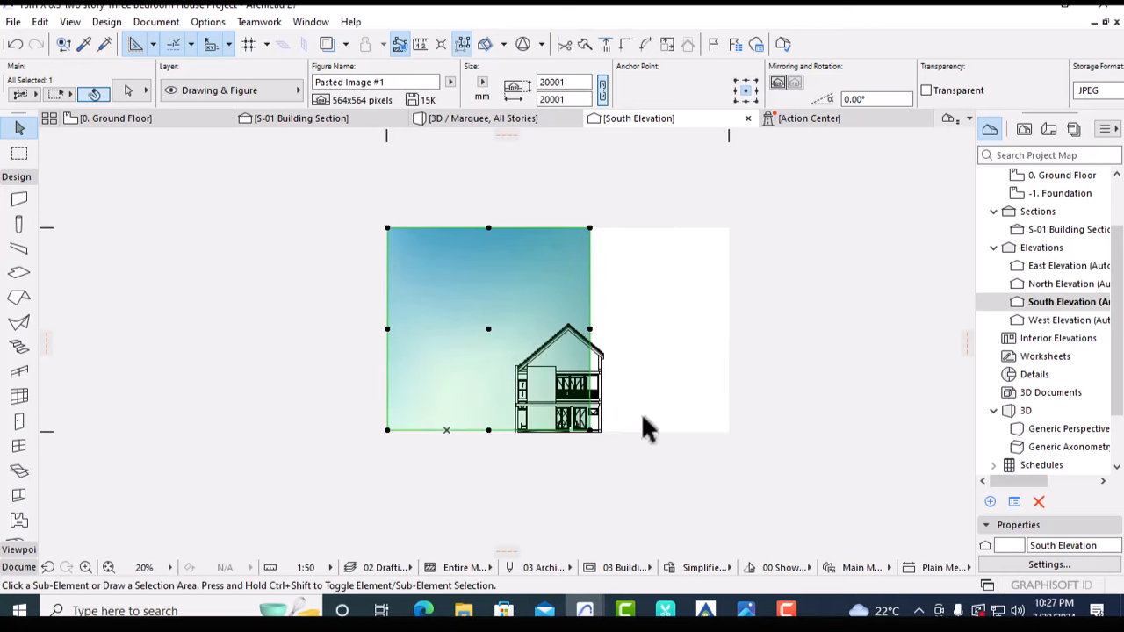
pyautogui.hotkey('ctrl', 'm')
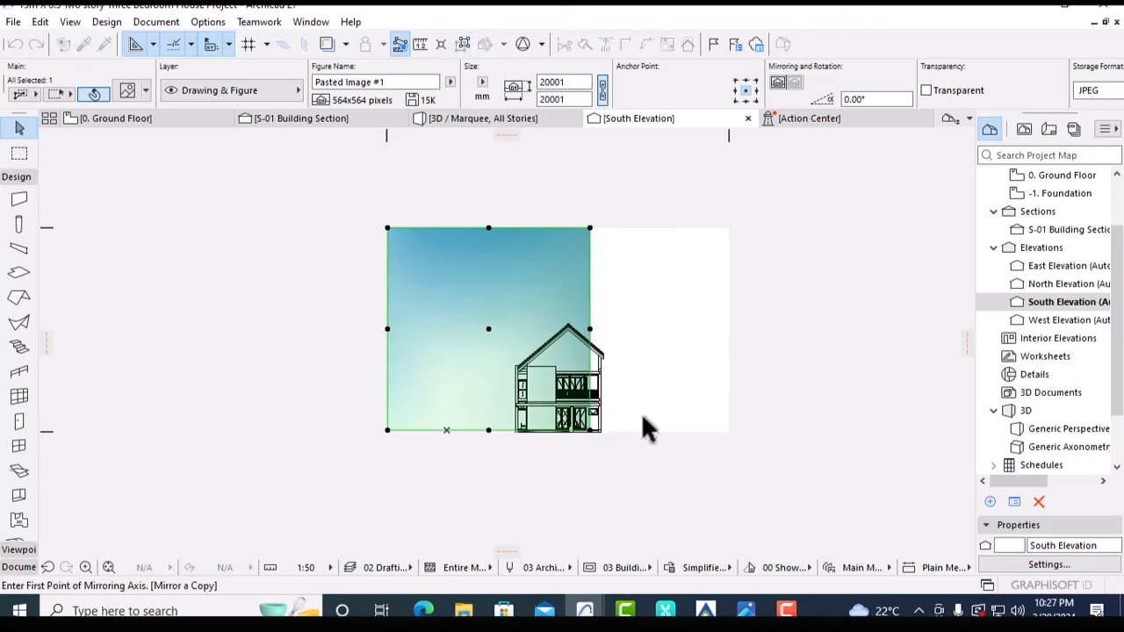
pyautogui.click(590, 229)
pyautogui.click(591, 430)
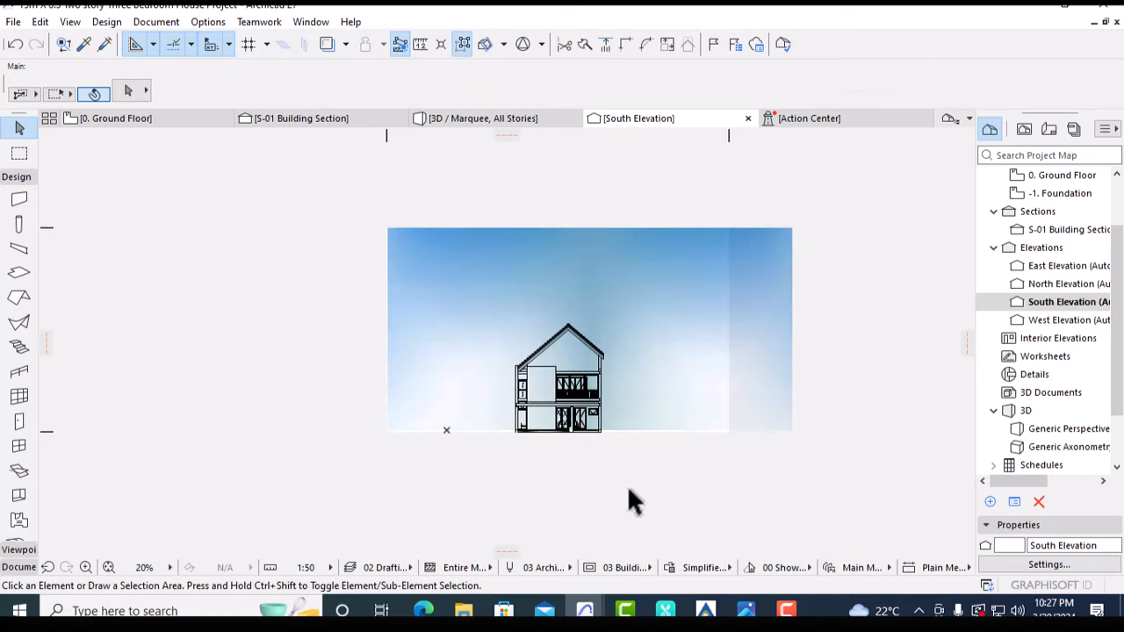
# Draw a thin rectangular fill along the ground line, spanning from the sky background's left edge to its right edge
pyautogui.scroll(4, 587, 478)
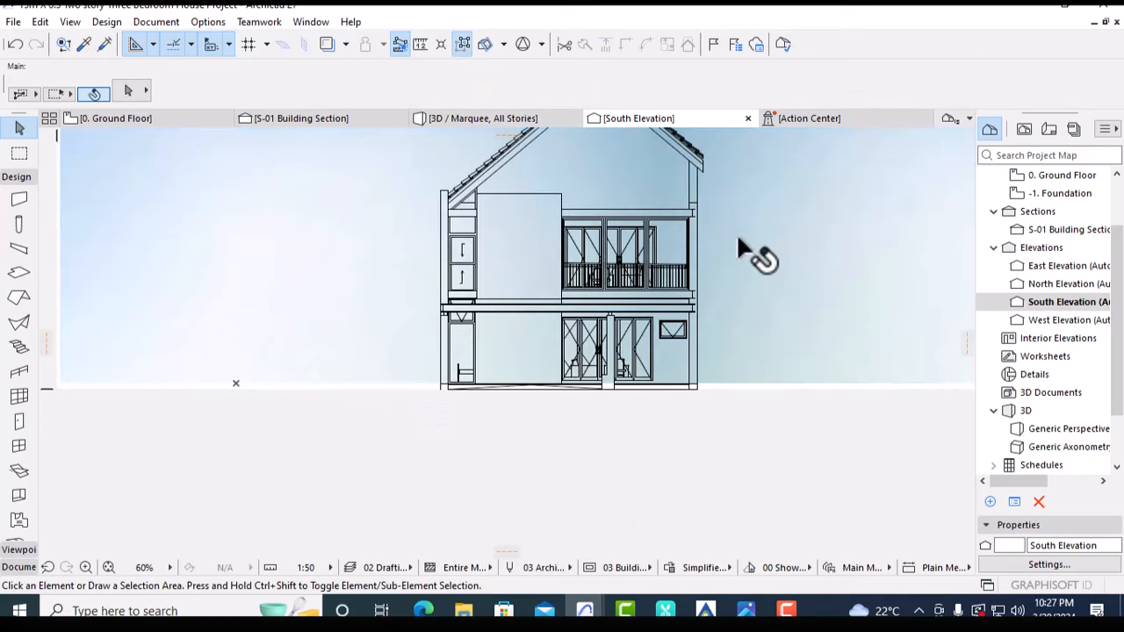
pyautogui.moveTo(737, 232); pyautogui.dragTo(722, 339, button='middle')
pyautogui.scroll(-3, 703, 334)
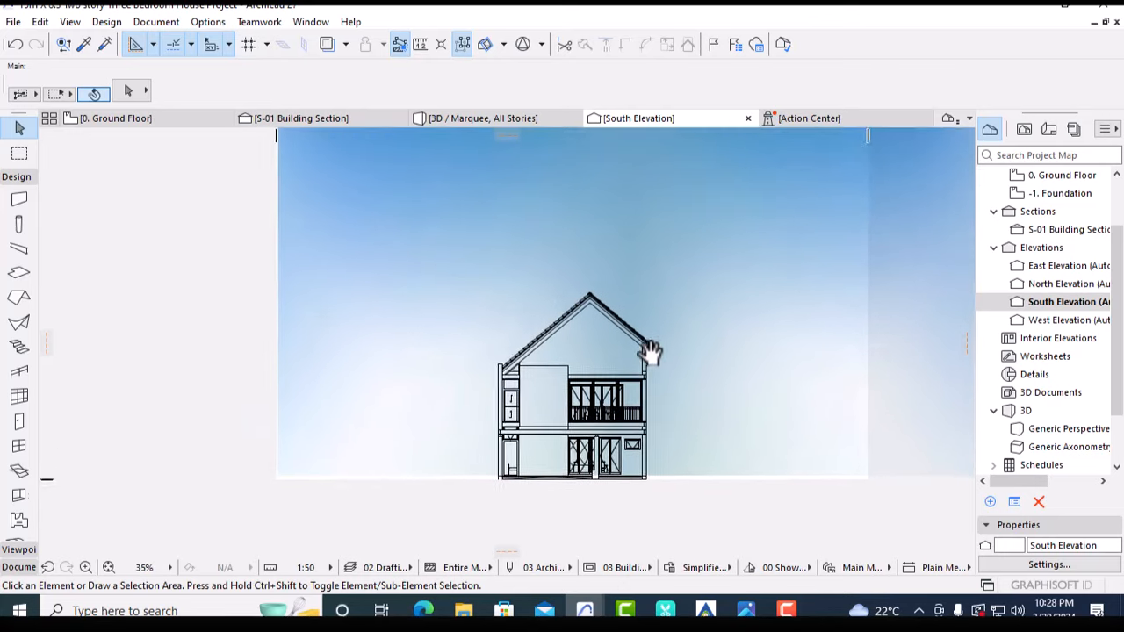
pyautogui.moveTo(650, 352); pyautogui.dragTo(648, 358, button='middle')
pyautogui.scroll(3, 493, 488)
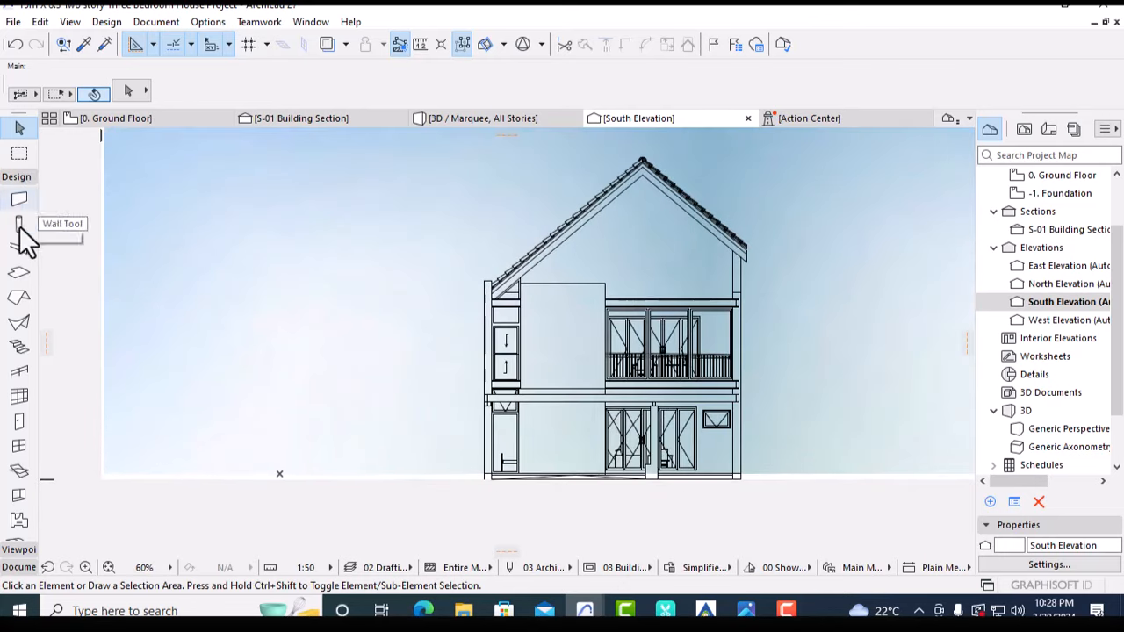
pyautogui.click(17, 550)
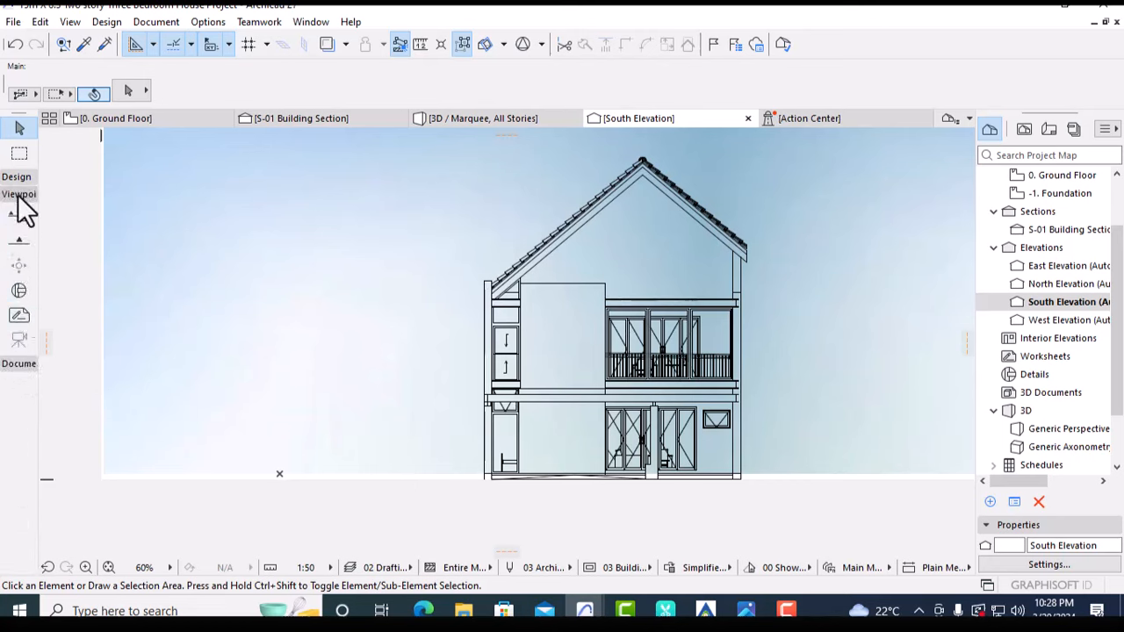
pyautogui.click(18, 367)
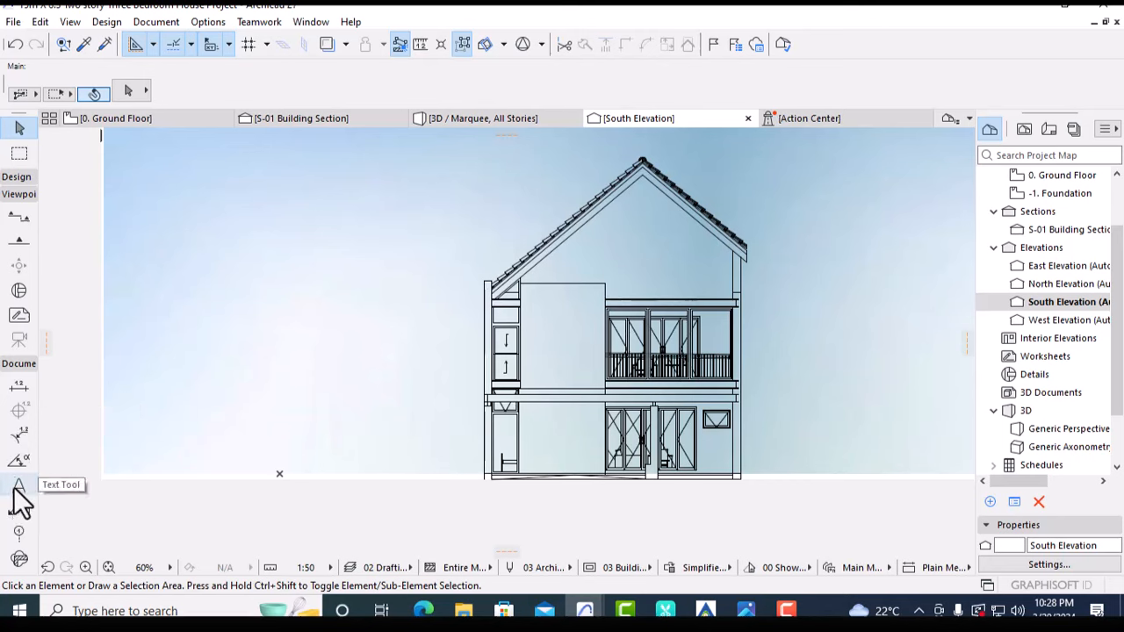
pyautogui.scroll(-5, 21, 503)
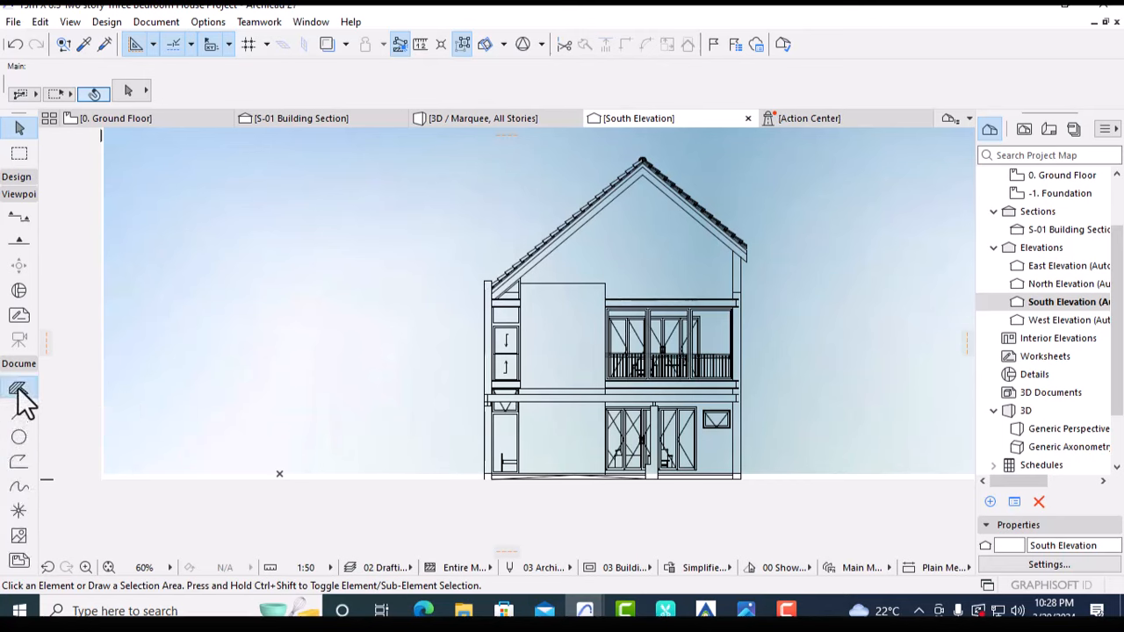
pyautogui.click(19, 389)
pyautogui.click(104, 474)
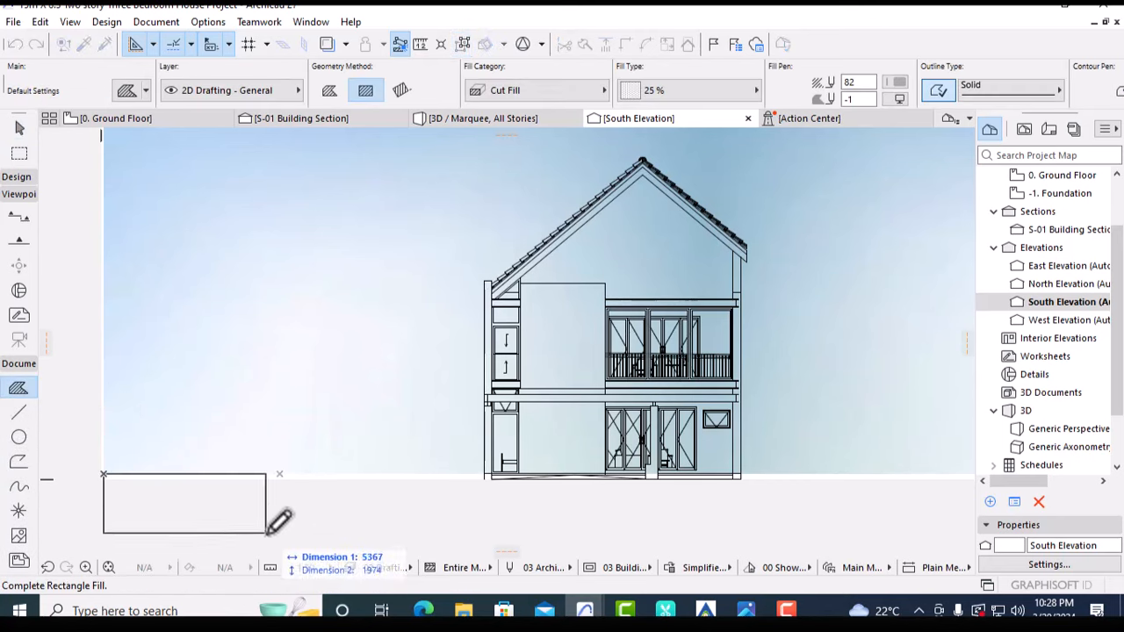
pyautogui.scroll(-3, 839, 506)
pyautogui.moveTo(841, 509); pyautogui.dragTo(437, 432, button='middle')
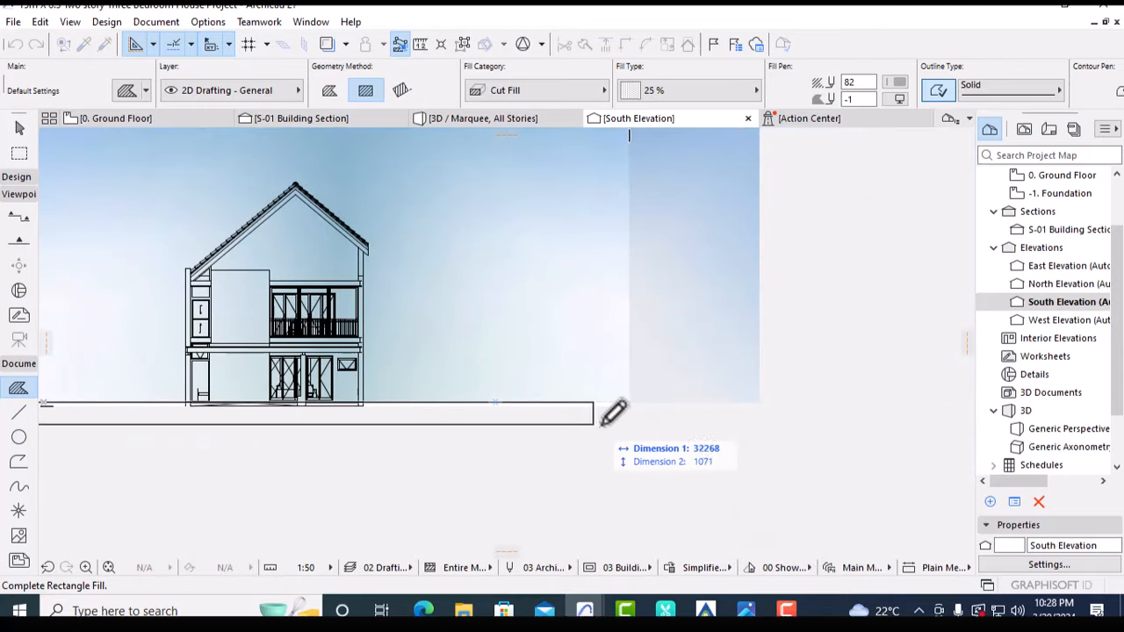
pyautogui.click(761, 409)
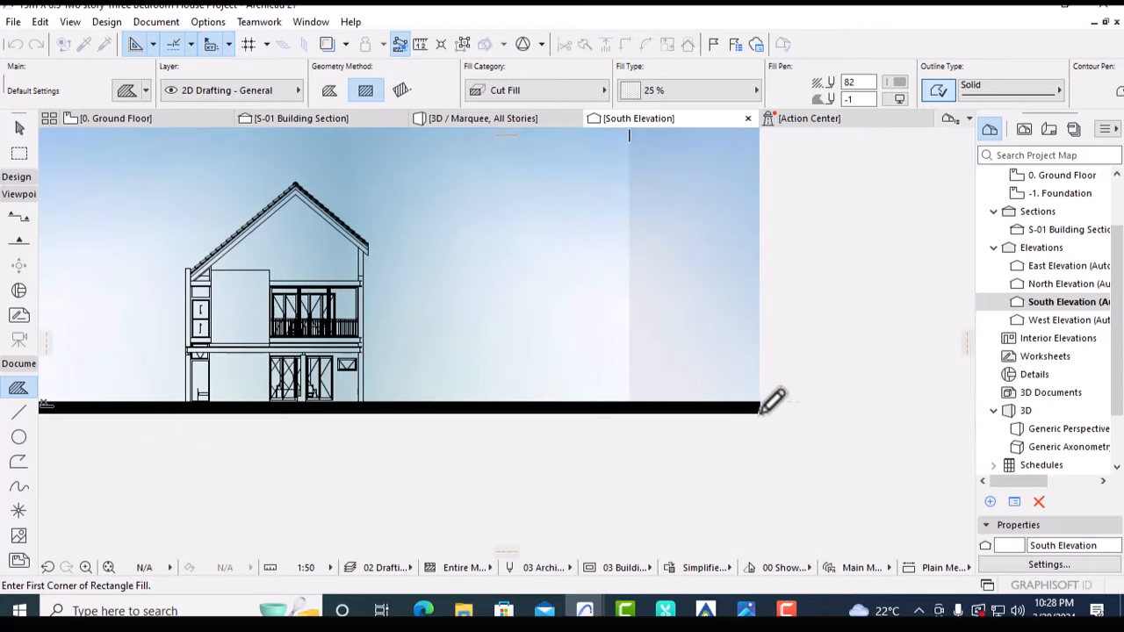
pyautogui.click(710, 484)
pyautogui.moveTo(353, 457); pyautogui.dragTo(444, 465, button='middle')
pyautogui.press('Escape')
pyautogui.press('Escape')
# Set the ground fill's foreground pen to 103 and its category to Drafting Fill
pyautogui.scroll(4, 271, 423)
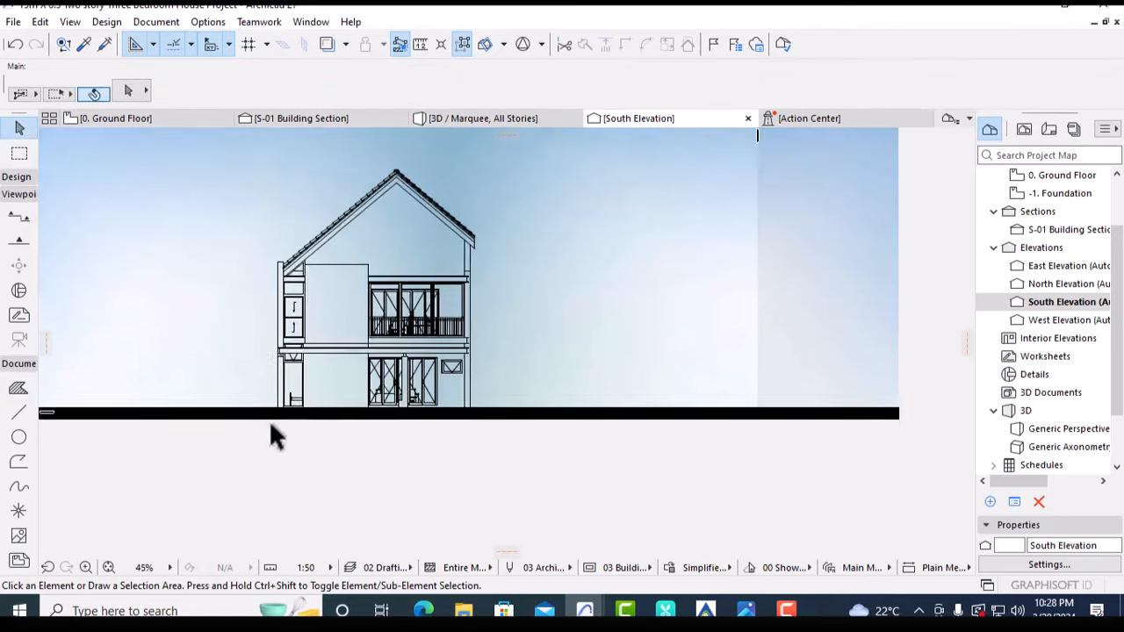
pyautogui.click(316, 417)
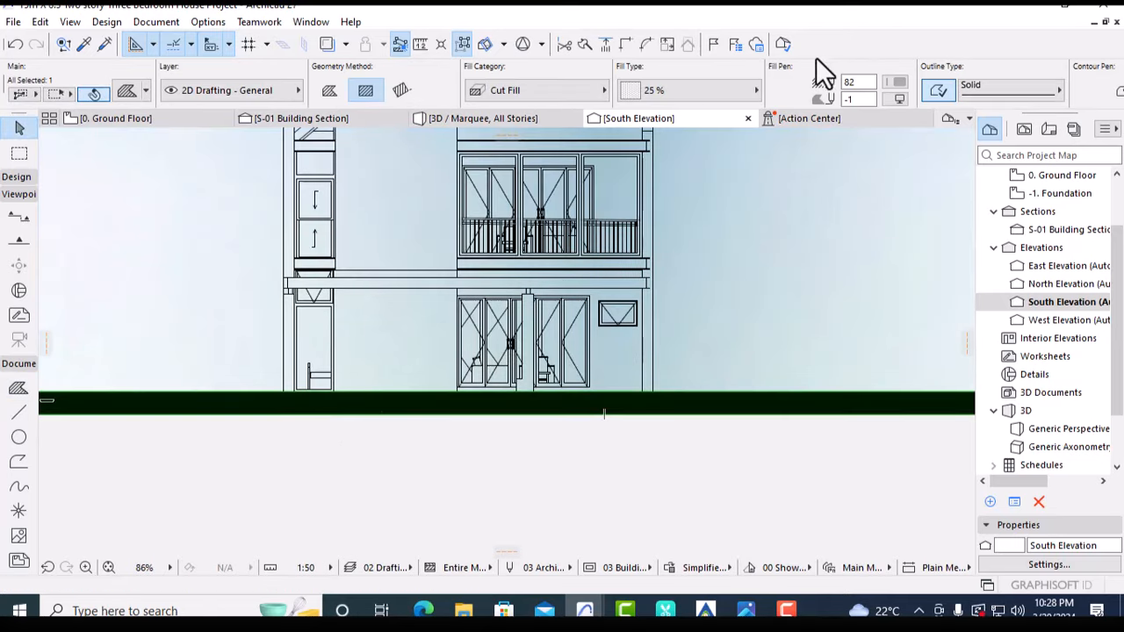
pyautogui.click(896, 83)
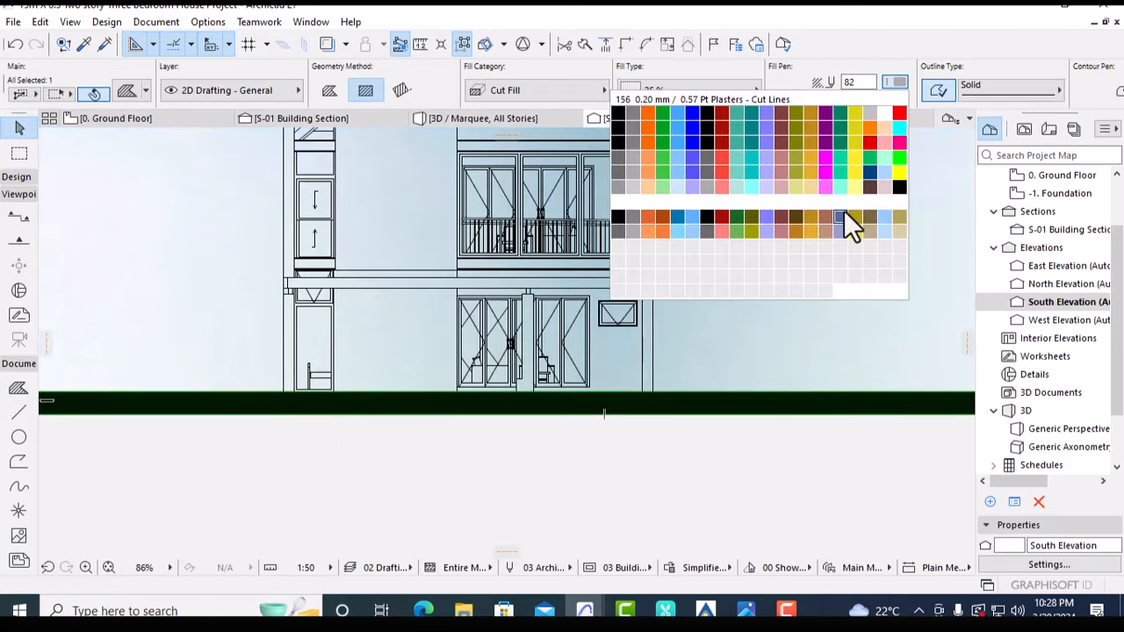
pyautogui.click(648, 185)
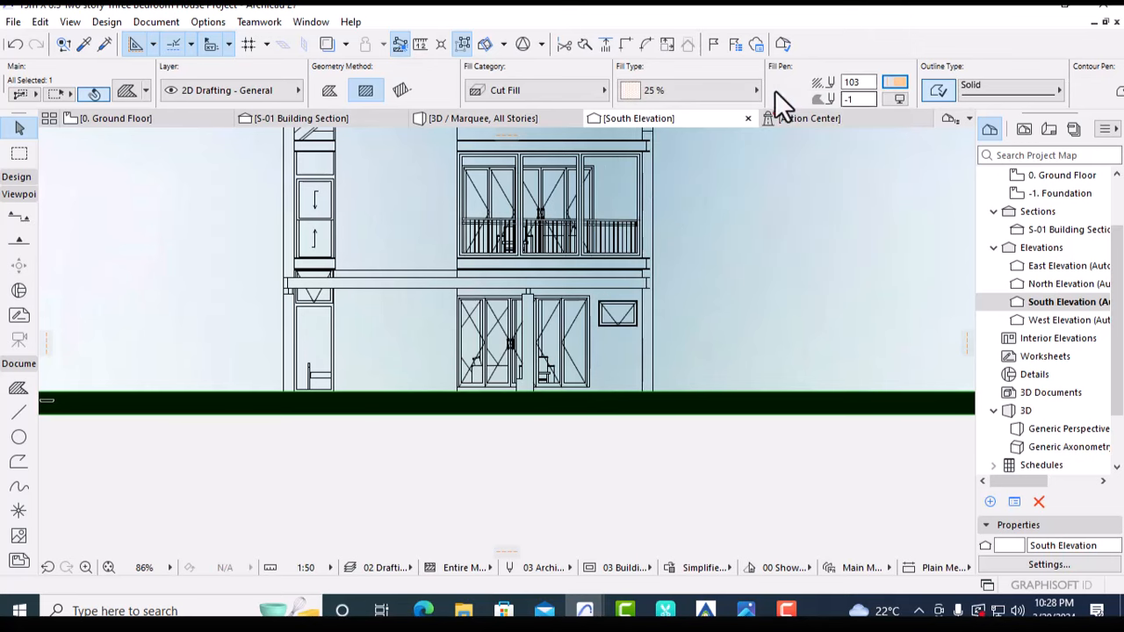
pyautogui.click(539, 89)
pyautogui.click(650, 85)
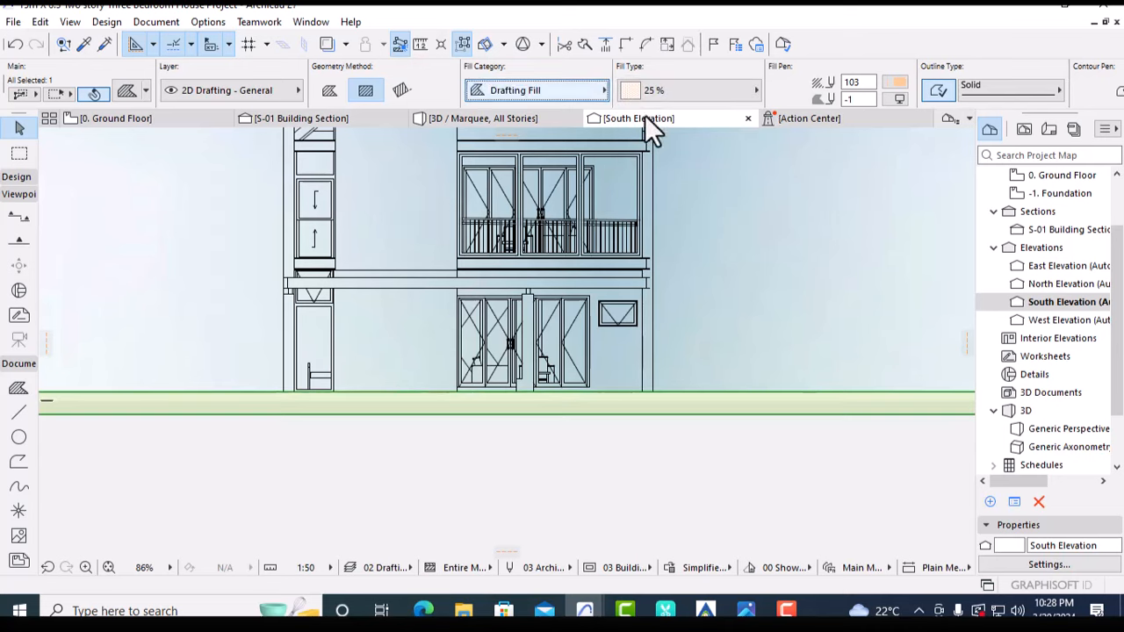
pyautogui.click(705, 241)
# Turn the ground fill's outline off and back on to compare its appearance
pyautogui.click(700, 406)
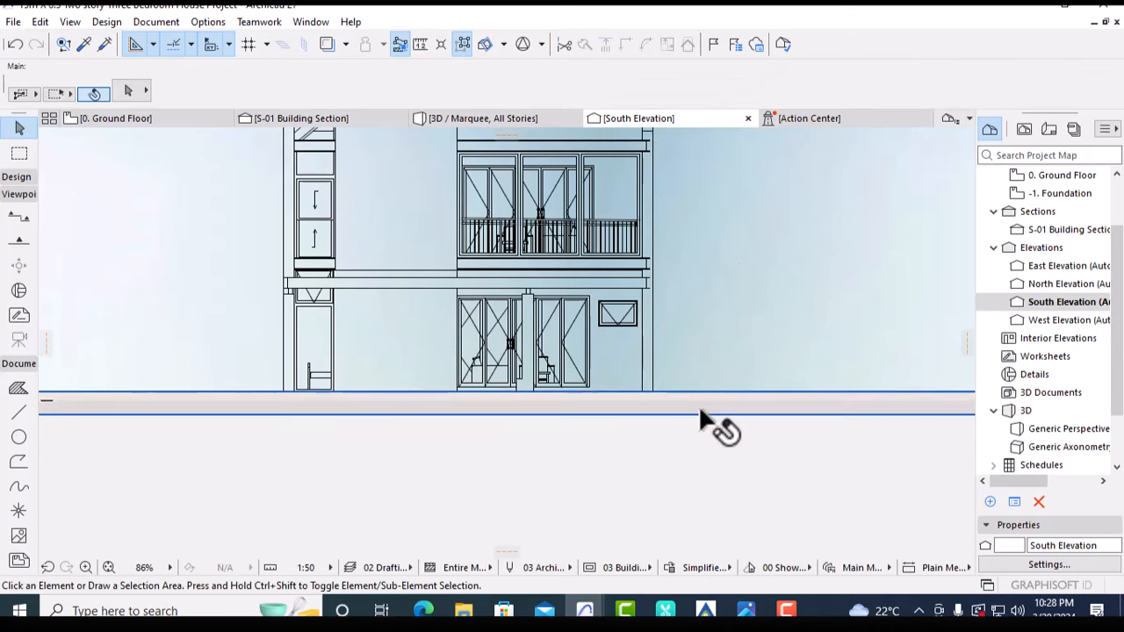
pyautogui.click(927, 95)
pyautogui.click(851, 262)
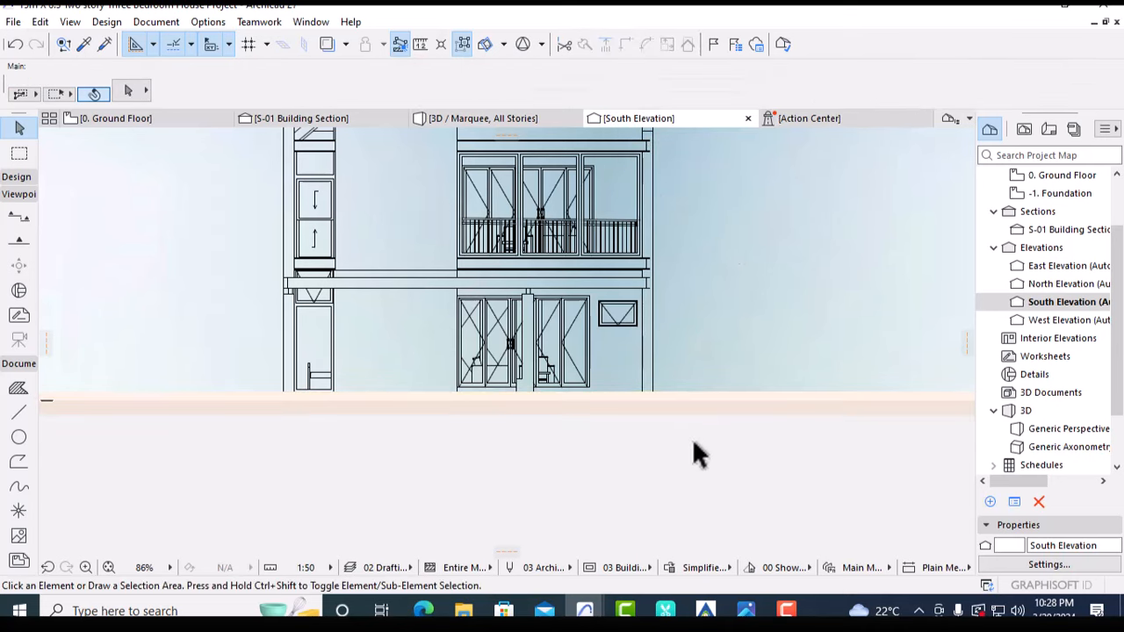
pyautogui.click(683, 411)
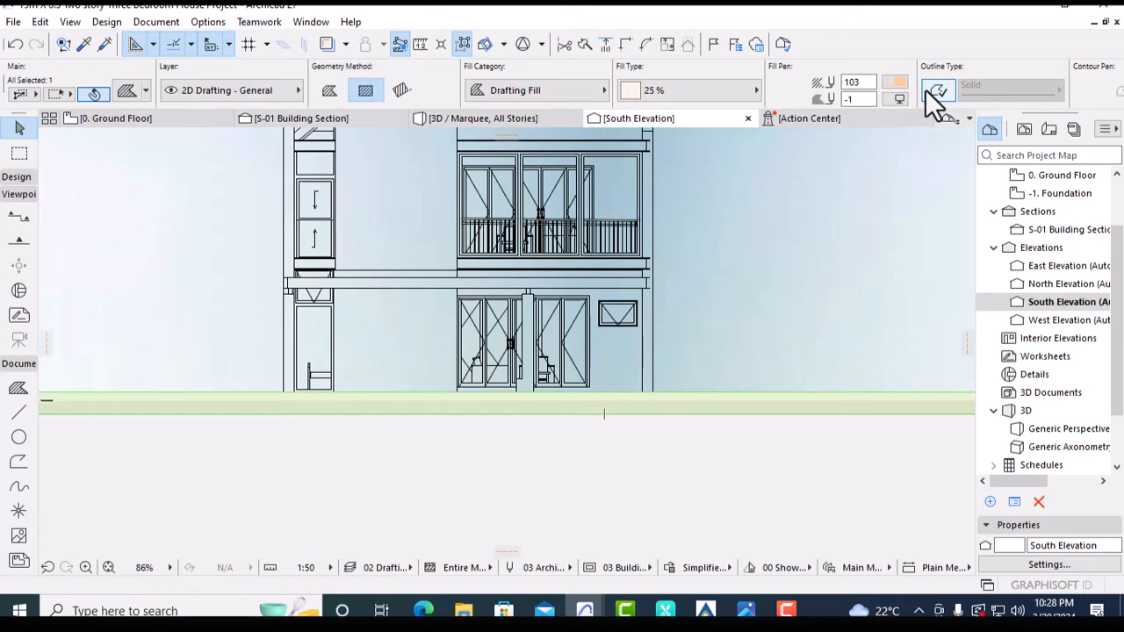
pyautogui.click(929, 94)
pyautogui.click(802, 312)
# Set the ground fill's foreground pen to 160
pyautogui.scroll(-3, 551, 422)
pyautogui.moveTo(552, 423); pyautogui.dragTo(605, 512, button='middle')
pyautogui.scroll(2, 558, 441)
pyautogui.moveTo(577, 389); pyautogui.dragTo(566, 432, button='middle')
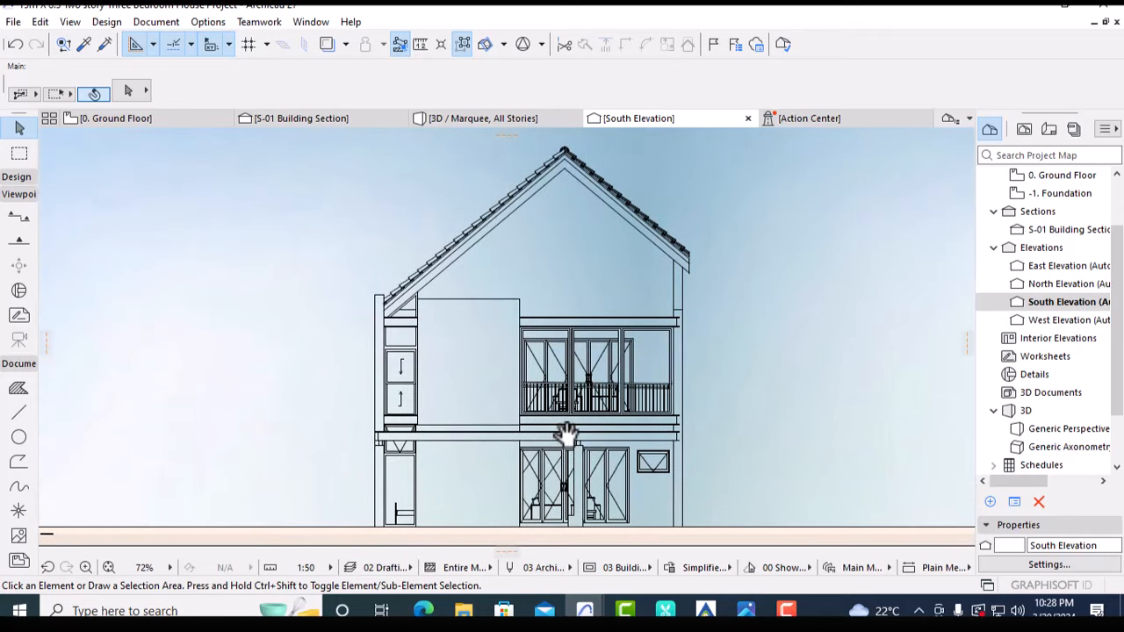
pyautogui.click(433, 543)
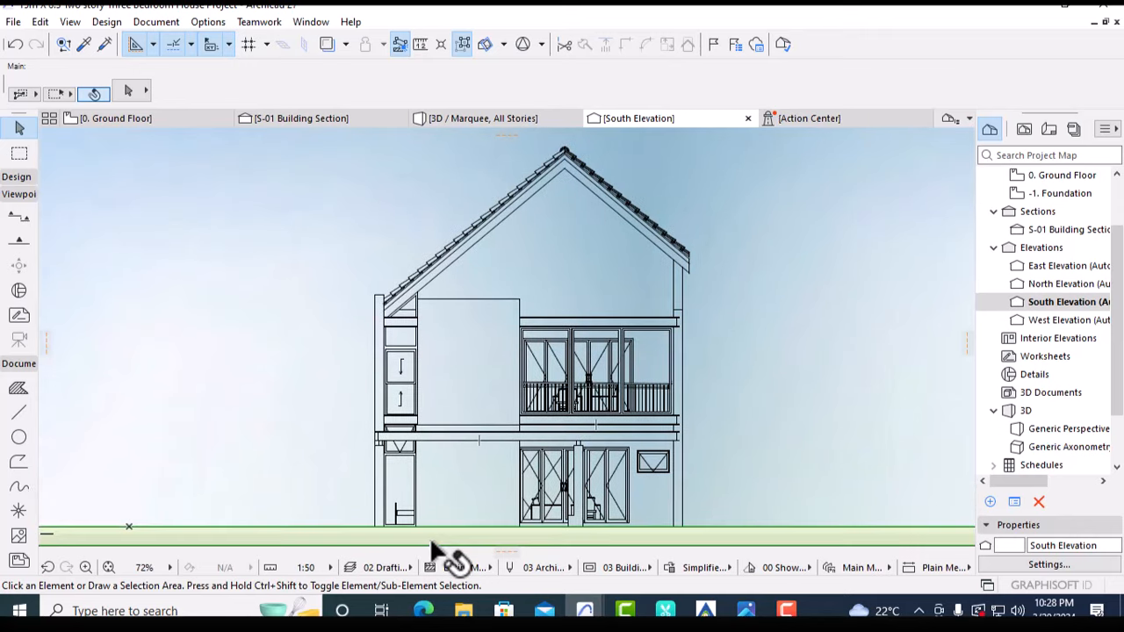
pyautogui.click(896, 83)
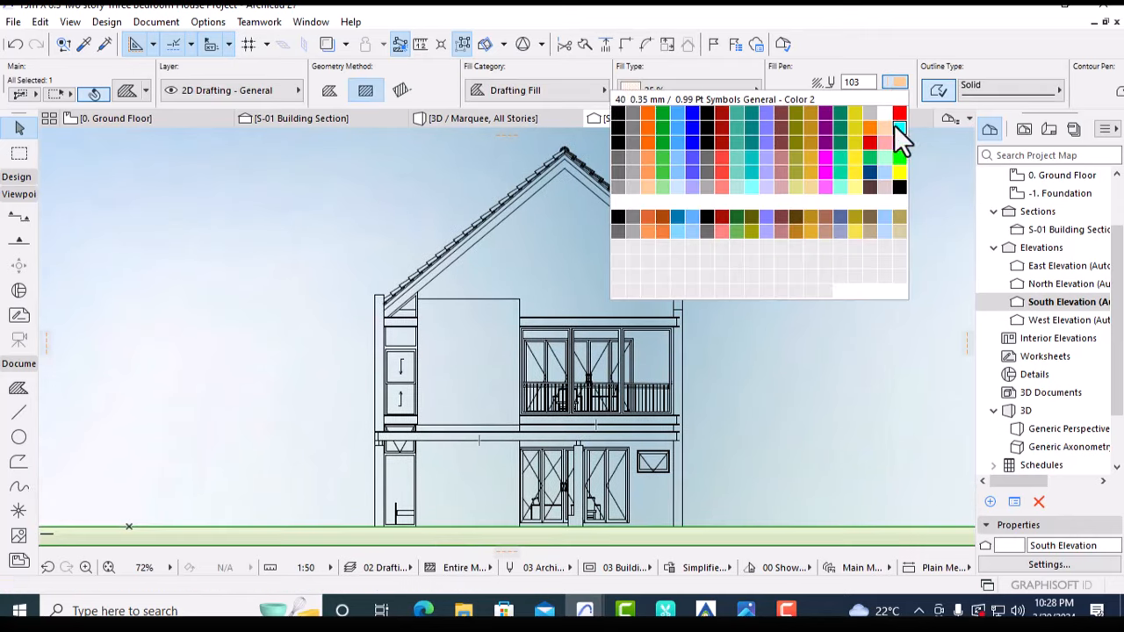
pyautogui.click(898, 219)
pyautogui.press('Escape')
# Change the foreground pen of the ground fill to 155
pyautogui.scroll(-3, 682, 307)
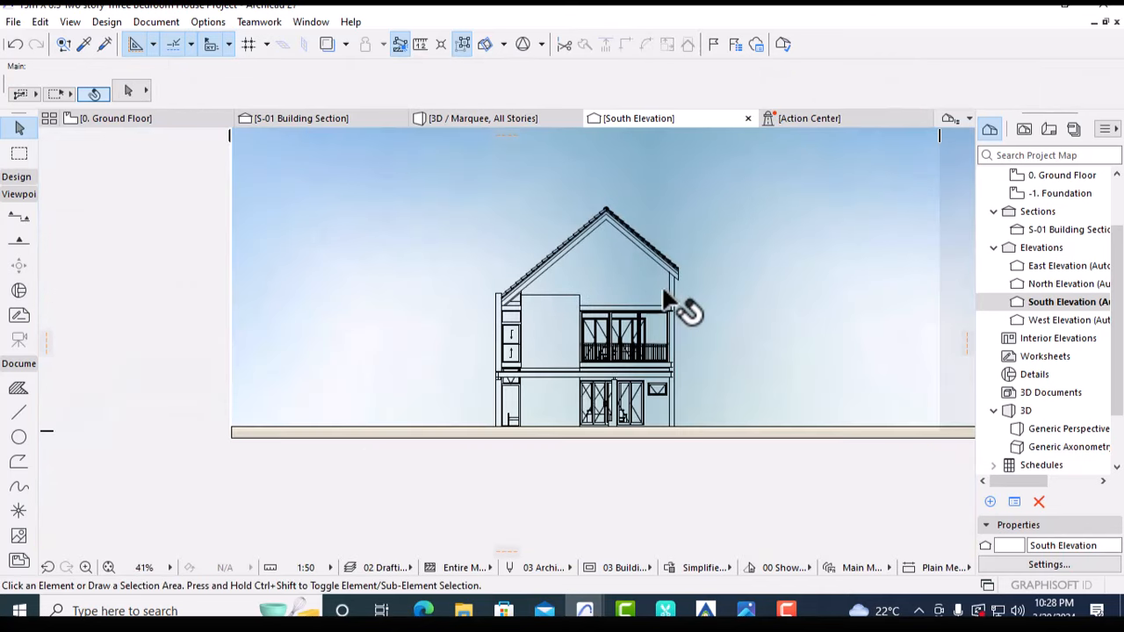
pyautogui.moveTo(668, 299); pyautogui.dragTo(659, 309, button='middle')
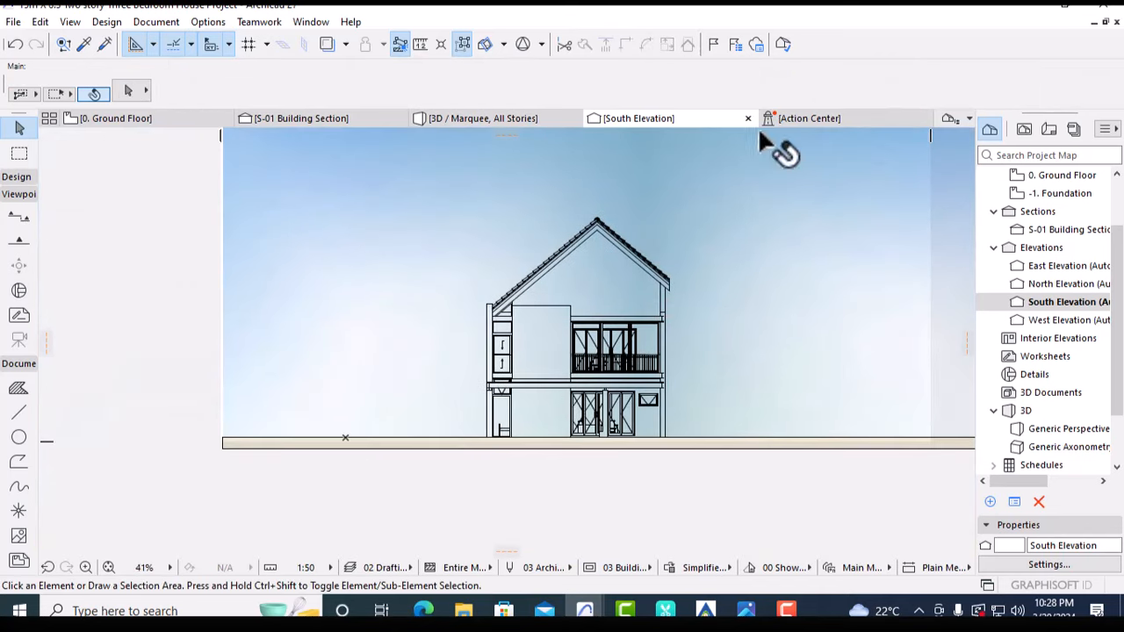
pyautogui.scroll(2, 656, 444)
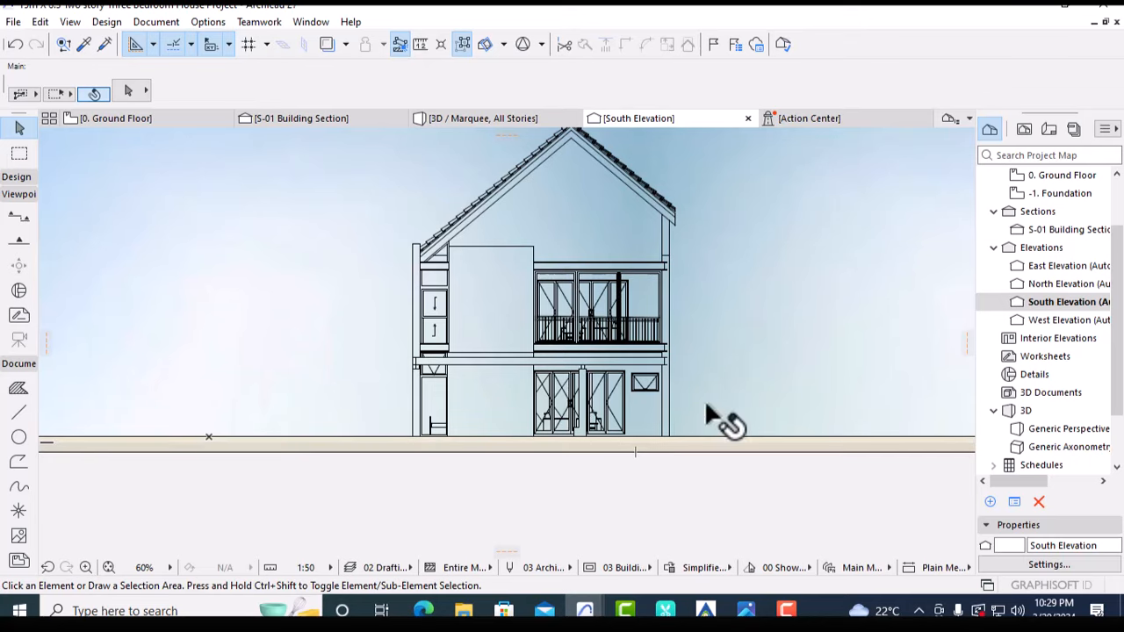
pyautogui.scroll(3, 645, 457)
pyautogui.click(659, 431)
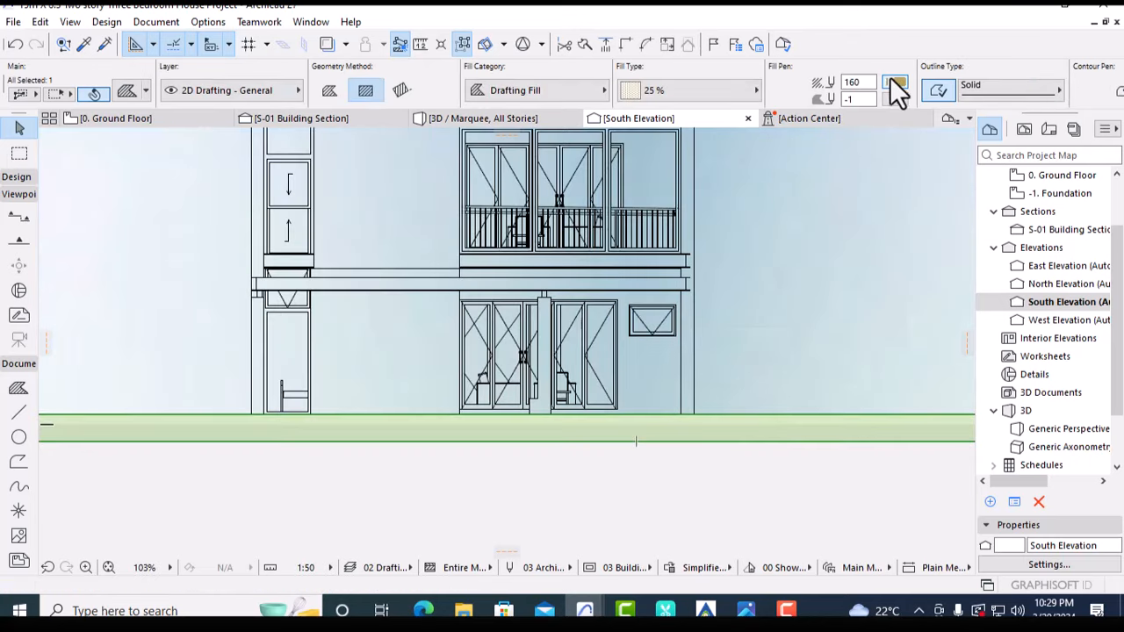
pyautogui.click(895, 81)
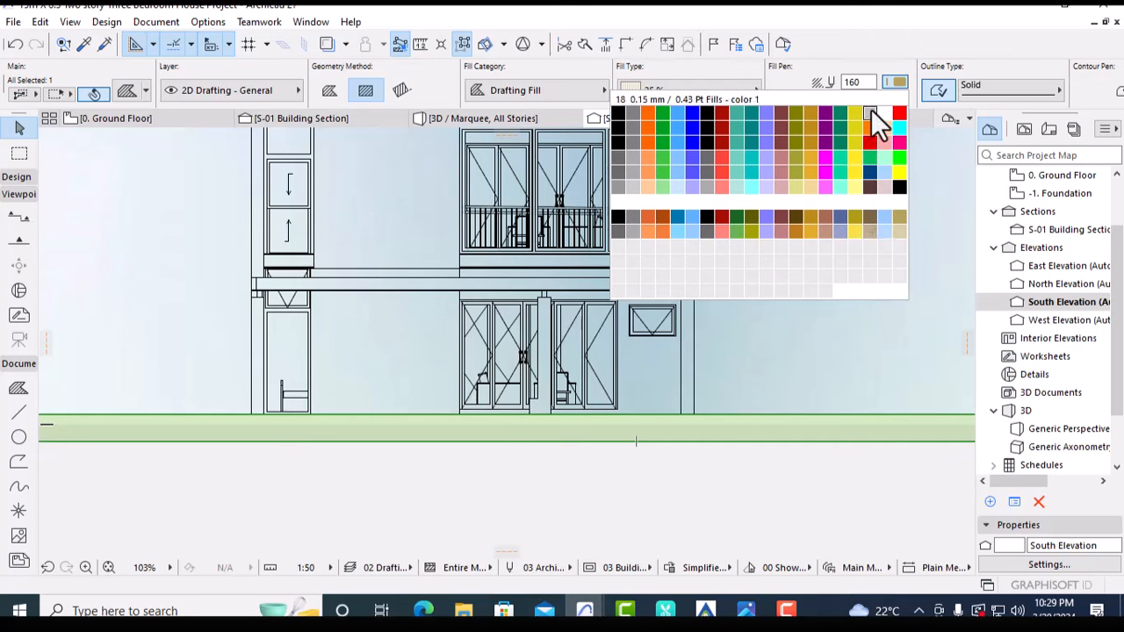
pyautogui.click(868, 80)
pyautogui.write('155')
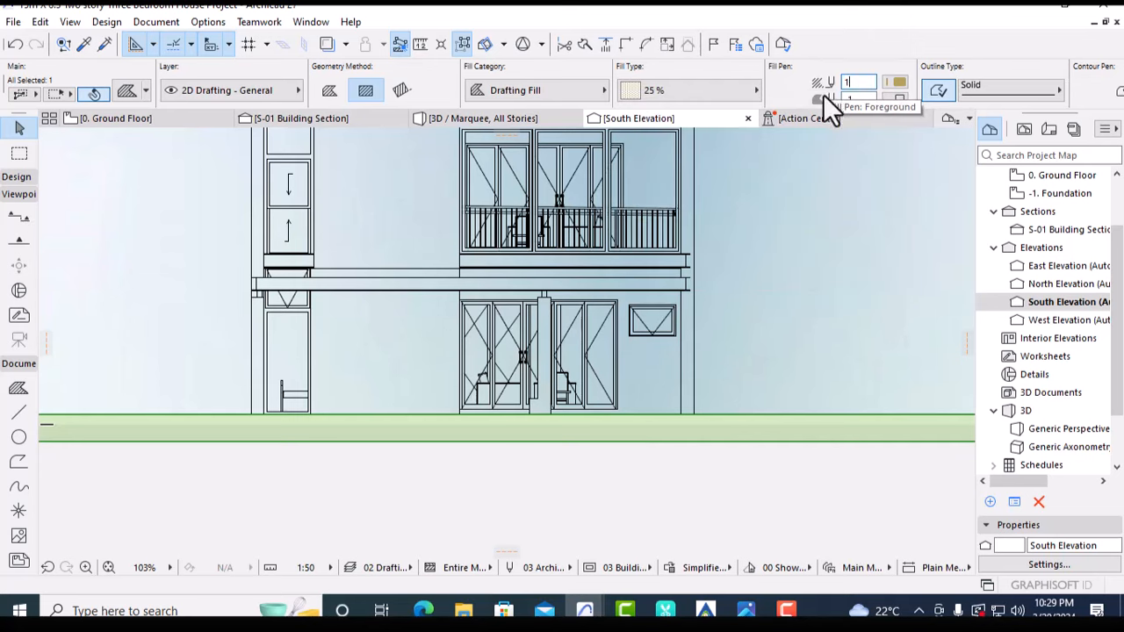
pyautogui.click(727, 496)
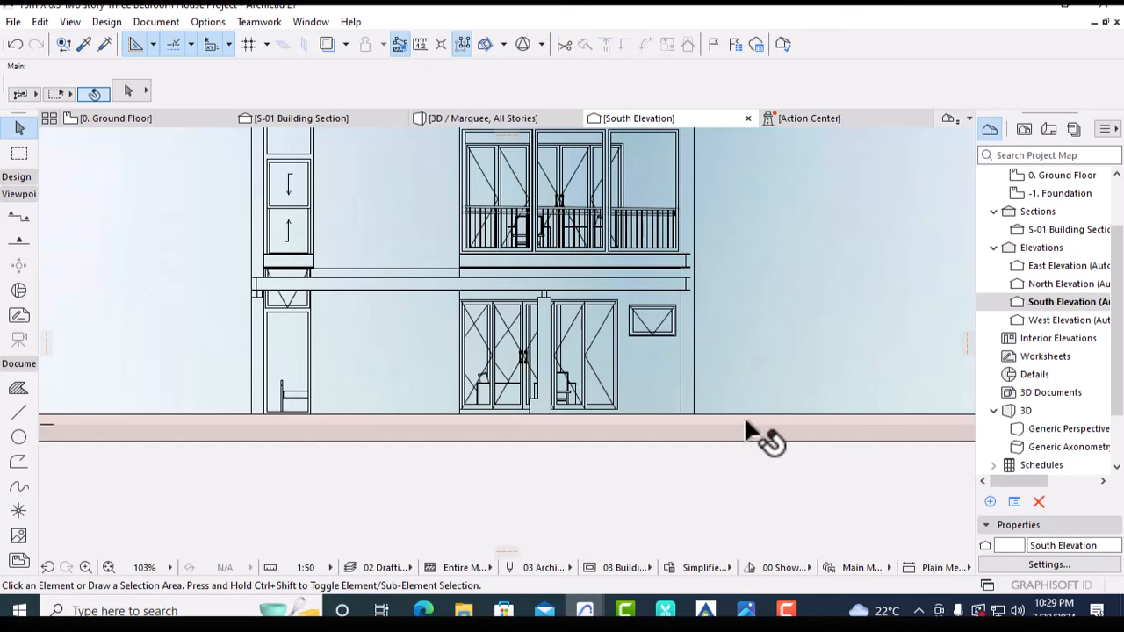
# Draw a dashed full circle in the sky above and to the left of the house's roof
pyautogui.scroll(-2, 582, 295)
pyautogui.moveTo(582, 298); pyautogui.dragTo(619, 447, button='middle')
pyautogui.scroll(-2, 573, 308)
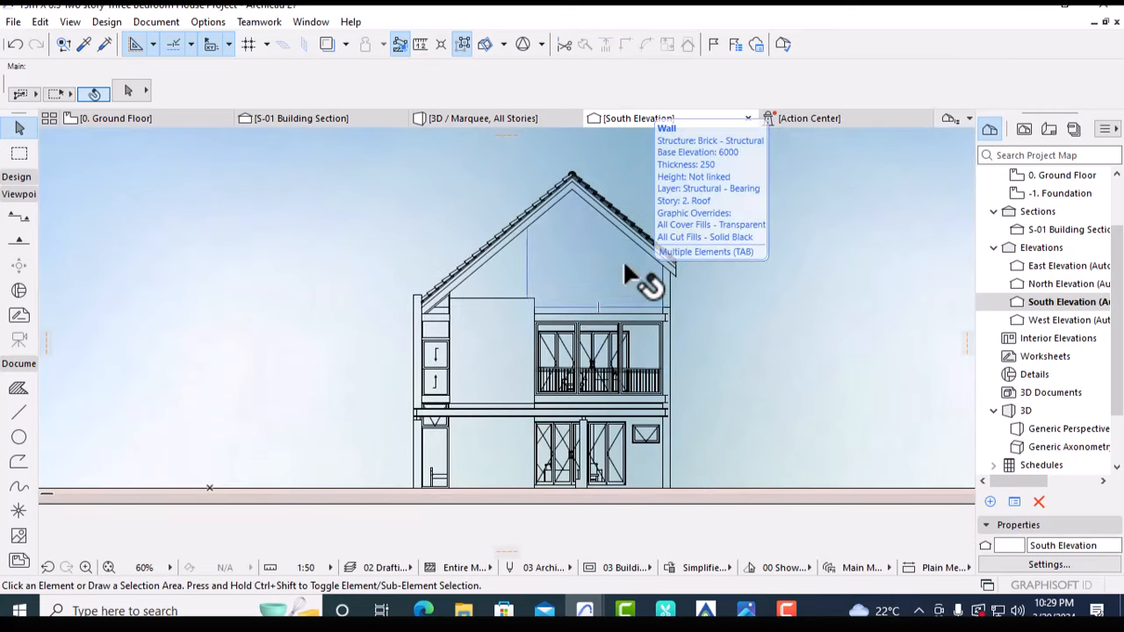
pyautogui.scroll(-2, 627, 275)
pyautogui.moveTo(627, 276); pyautogui.dragTo(619, 399, button='middle')
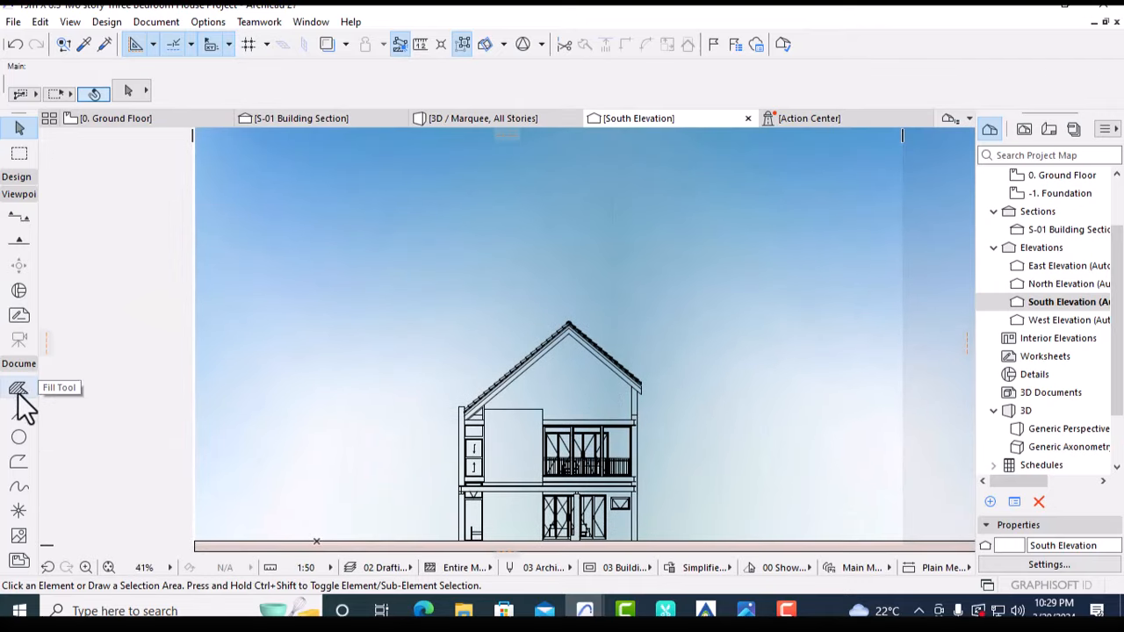
pyautogui.click(19, 437)
pyautogui.click(401, 253)
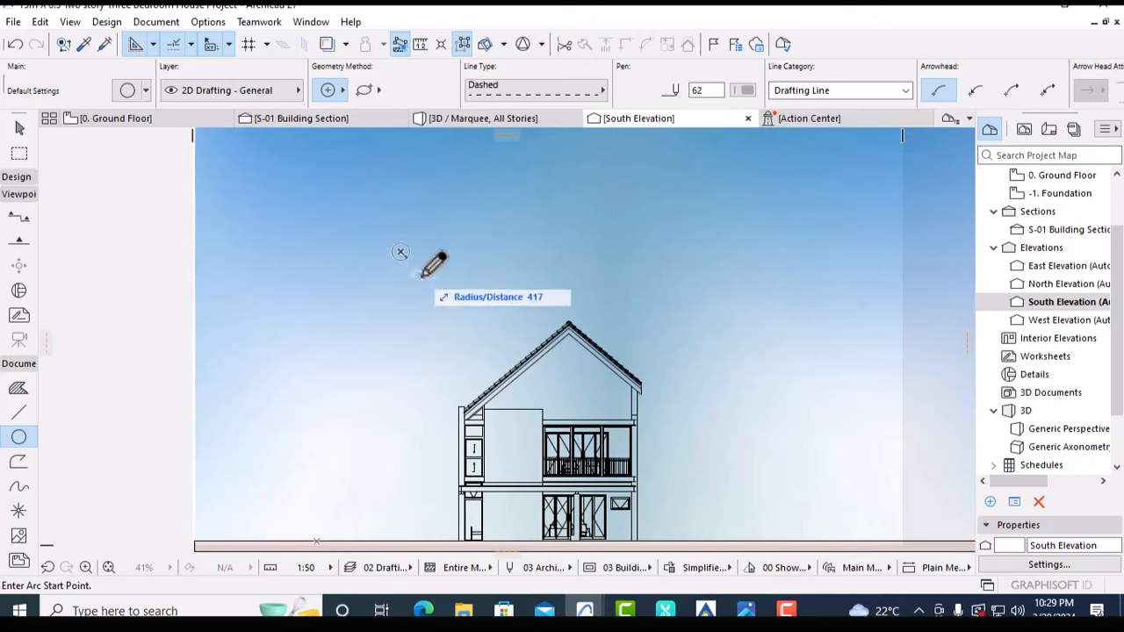
pyautogui.click(459, 290)
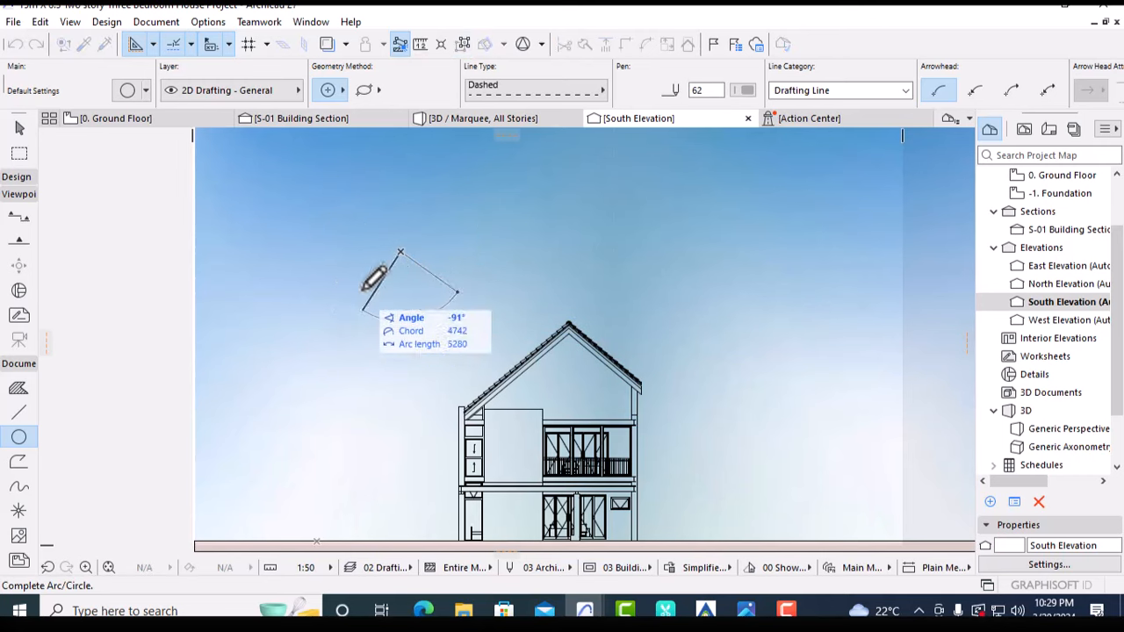
pyautogui.click(455, 289)
pyautogui.press('Escape')
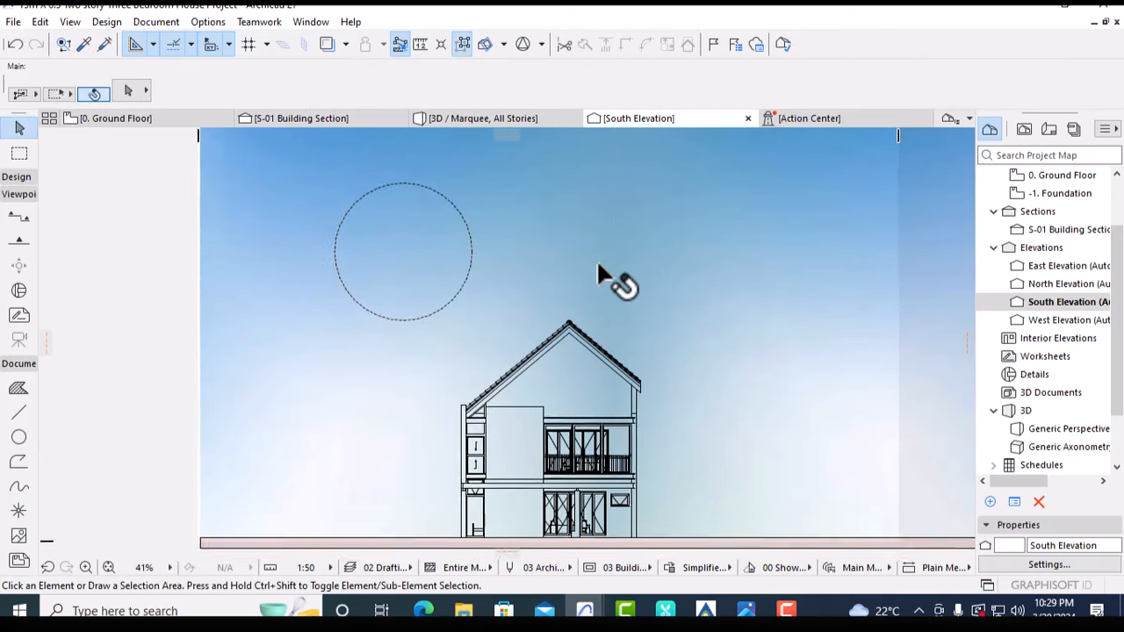
# Fill the dashed circle in the sky with a 25 % cut fill traced automatically from its outline
pyautogui.moveTo(596, 259); pyautogui.dragTo(546, 309, button='middle')
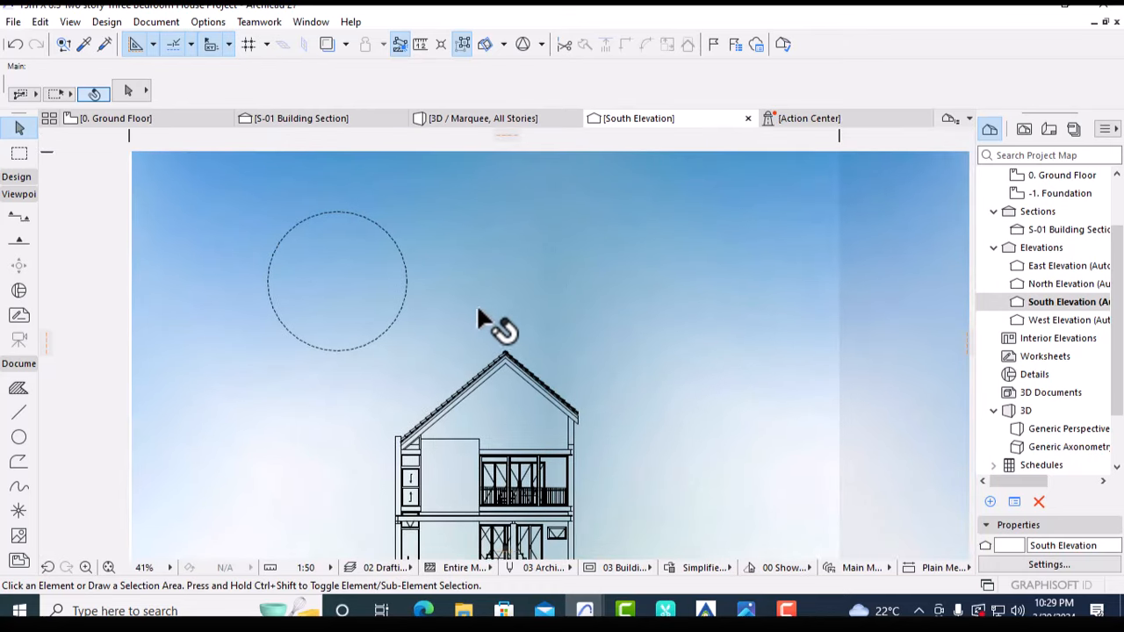
pyautogui.click(407, 264)
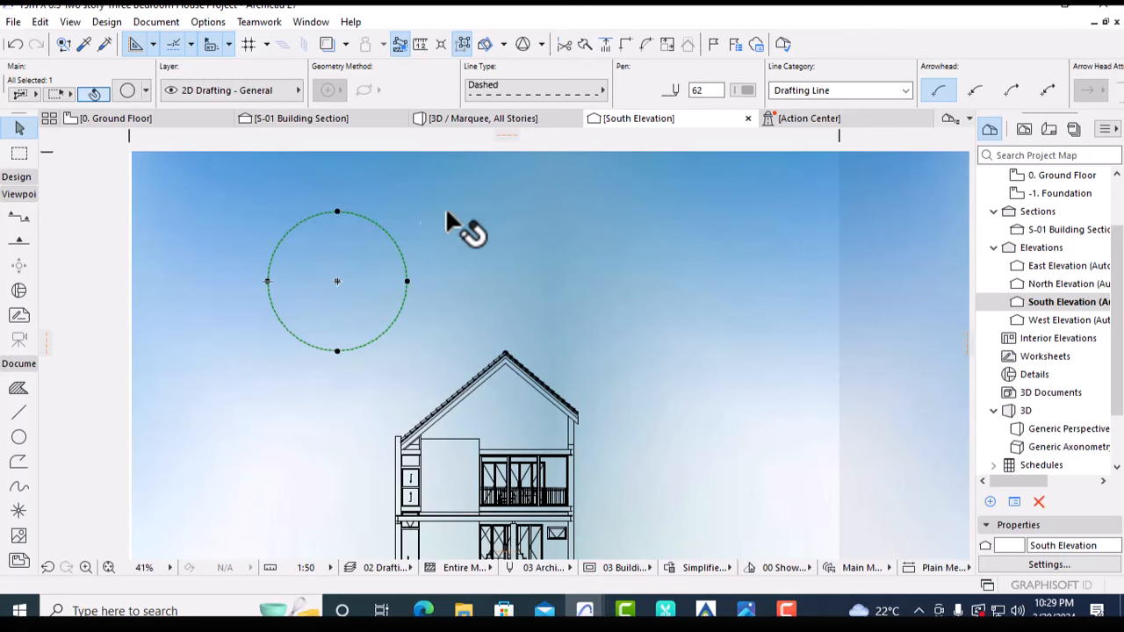
pyautogui.click(348, 245)
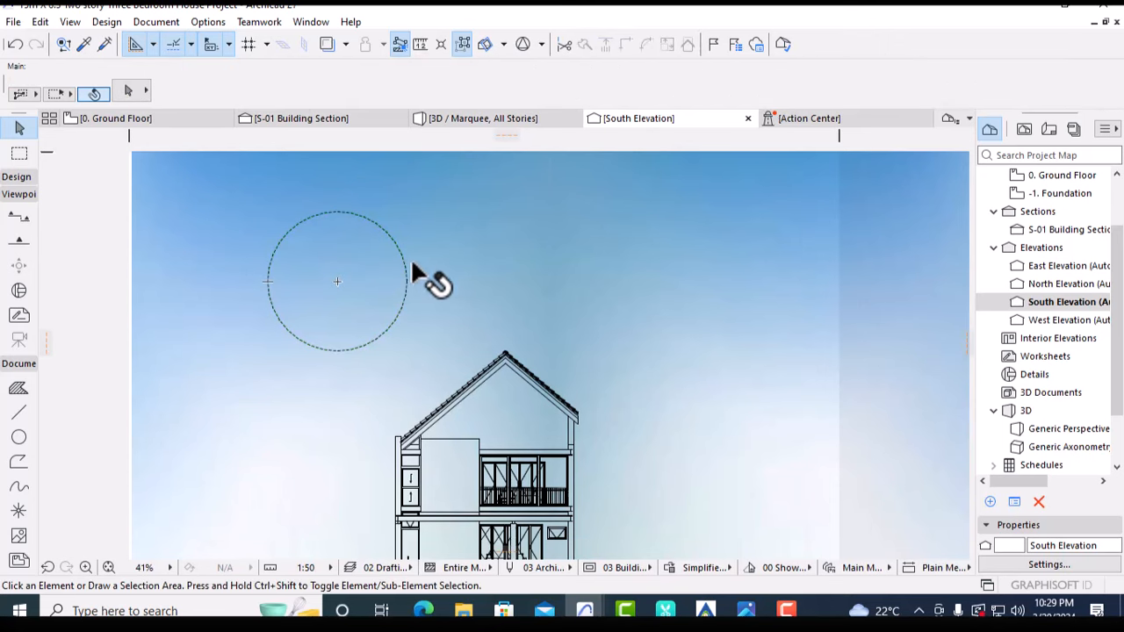
pyautogui.click(19, 388)
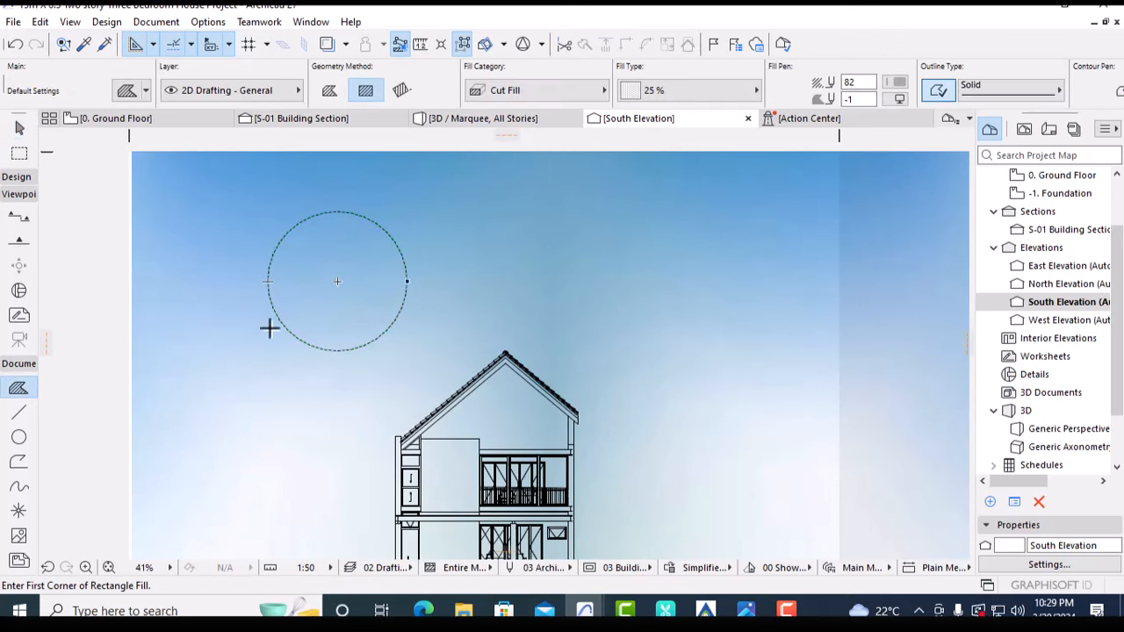
pyautogui.press('space')
pyautogui.click(360, 217)
pyautogui.press('Escape')
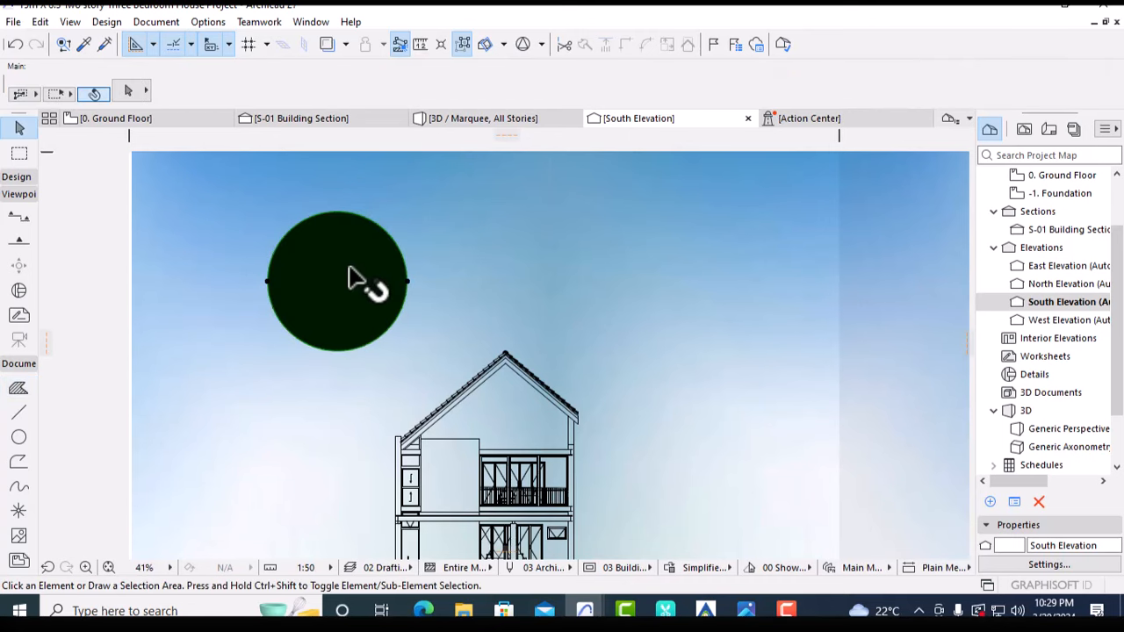
# Set the circle fill's foreground pen to 163 and change its category to Drafting Fill
pyautogui.click(376, 235)
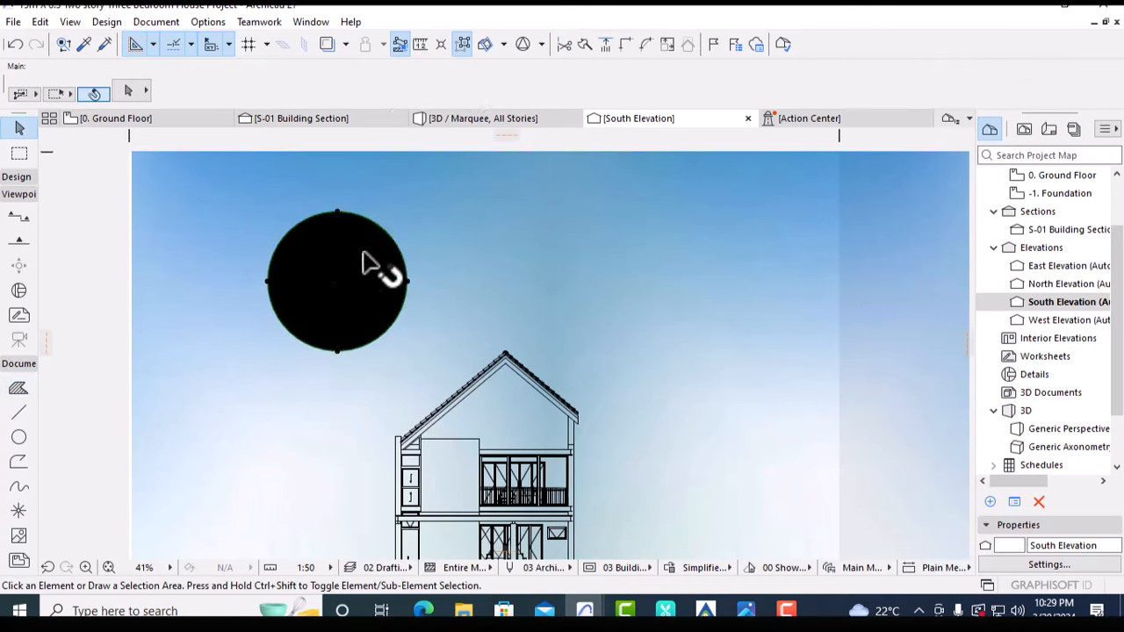
pyautogui.click(369, 263)
pyautogui.click(894, 82)
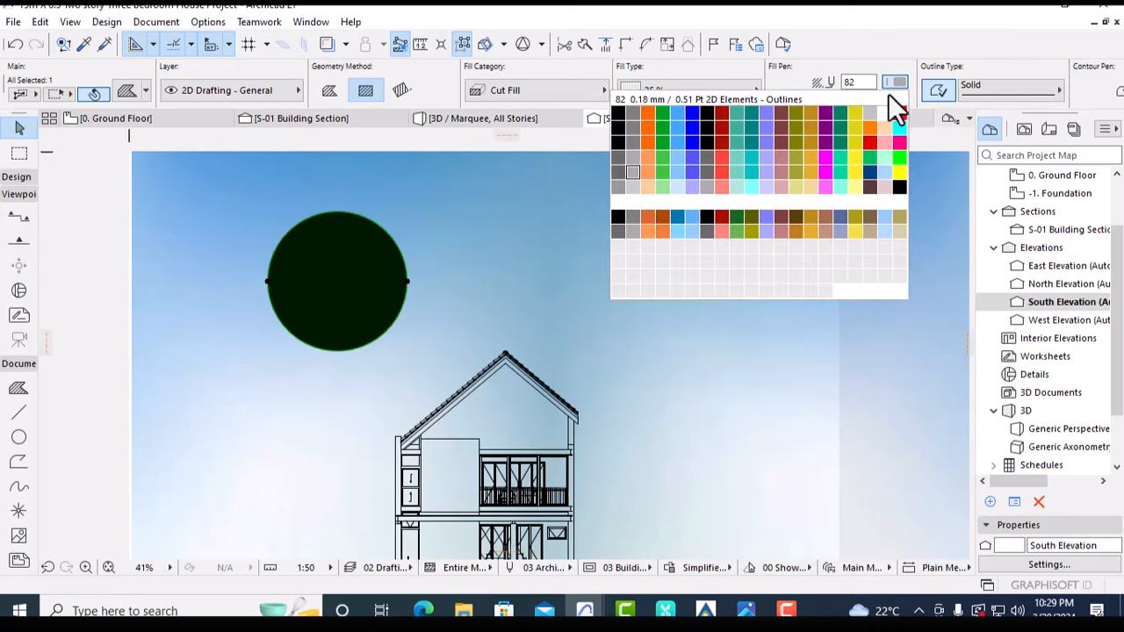
pyautogui.click(649, 232)
pyautogui.click(514, 91)
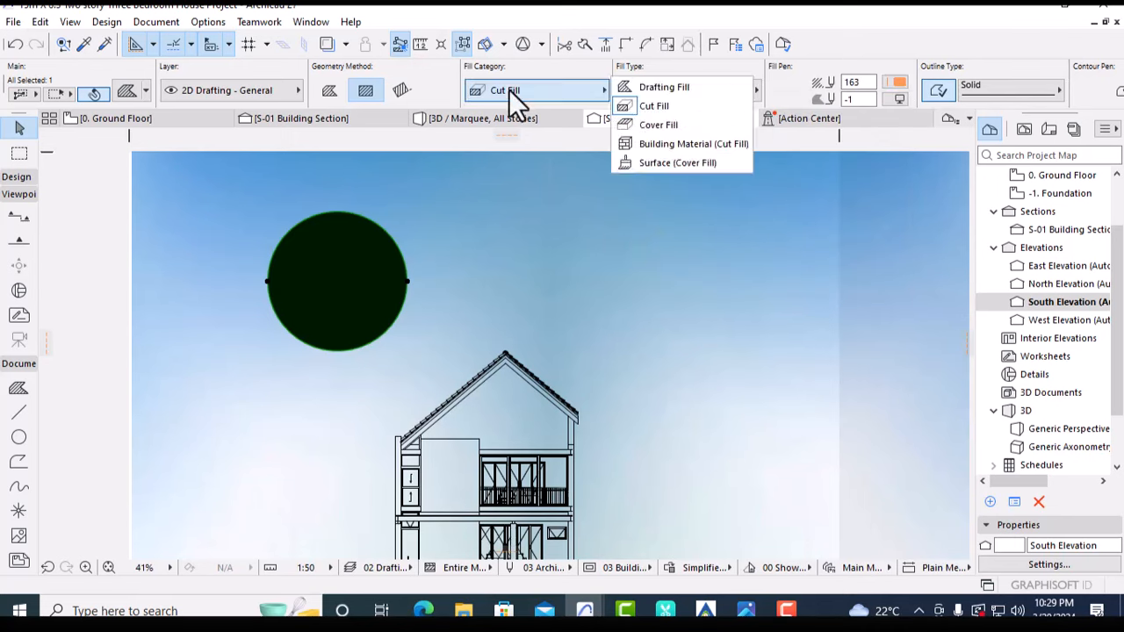
pyautogui.click(649, 88)
pyautogui.click(477, 203)
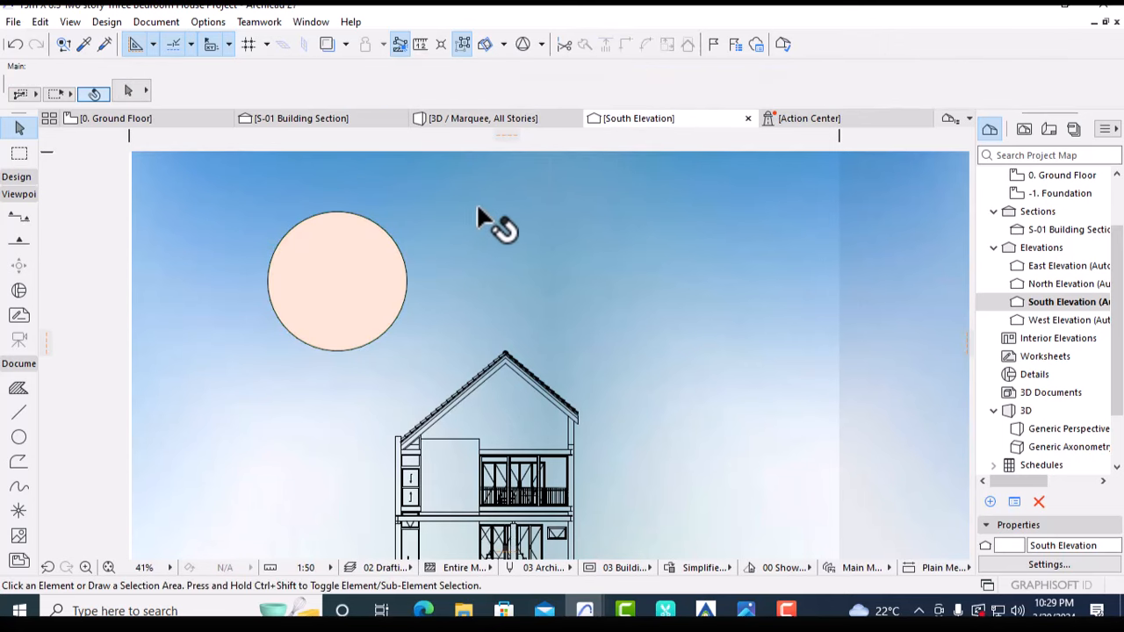
# Remove the outline around the circle's fill
pyautogui.click(405, 264)
pyautogui.click(479, 275)
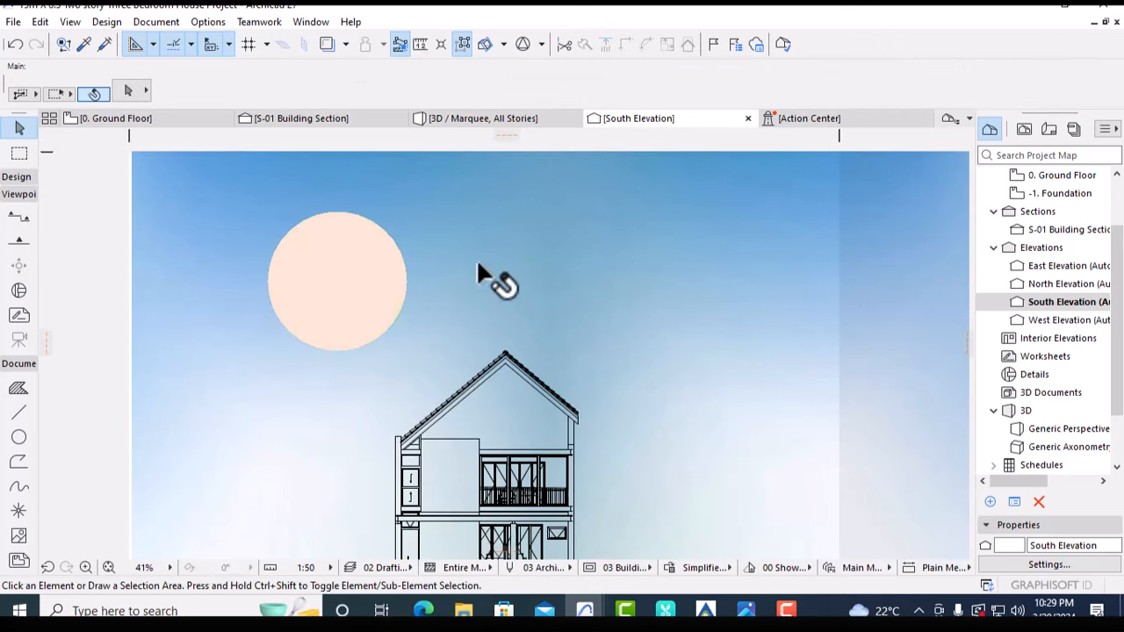
pyautogui.click(366, 278)
pyautogui.click(516, 283)
pyautogui.scroll(-4, 522, 281)
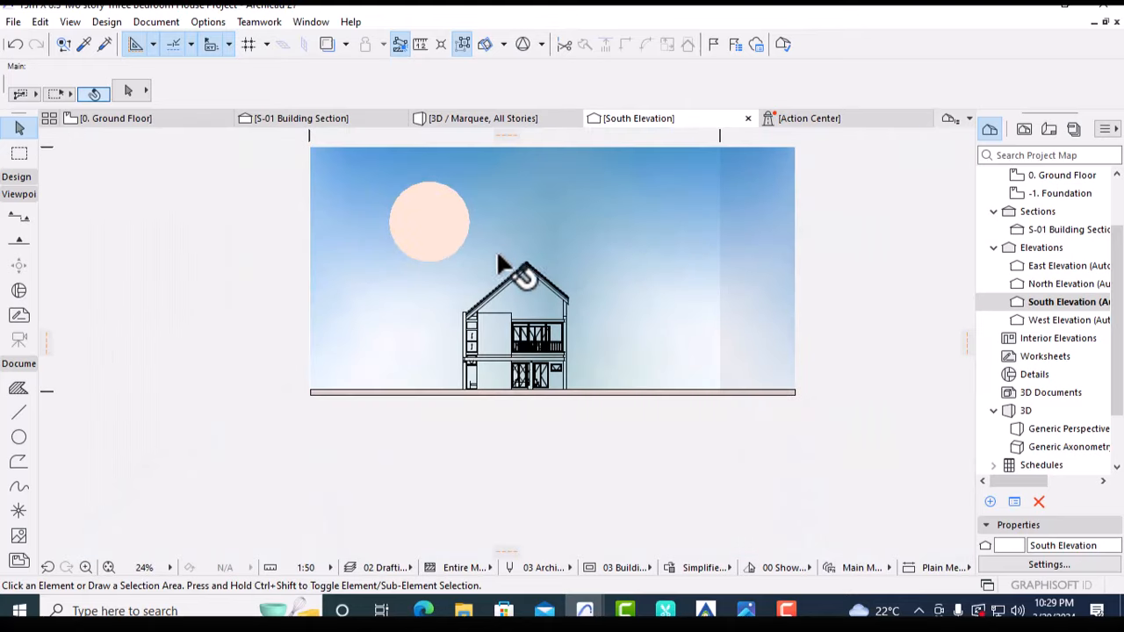
# Change the circle fill's foreground pen to 38 and its fill type to 50 %
pyautogui.click(437, 234)
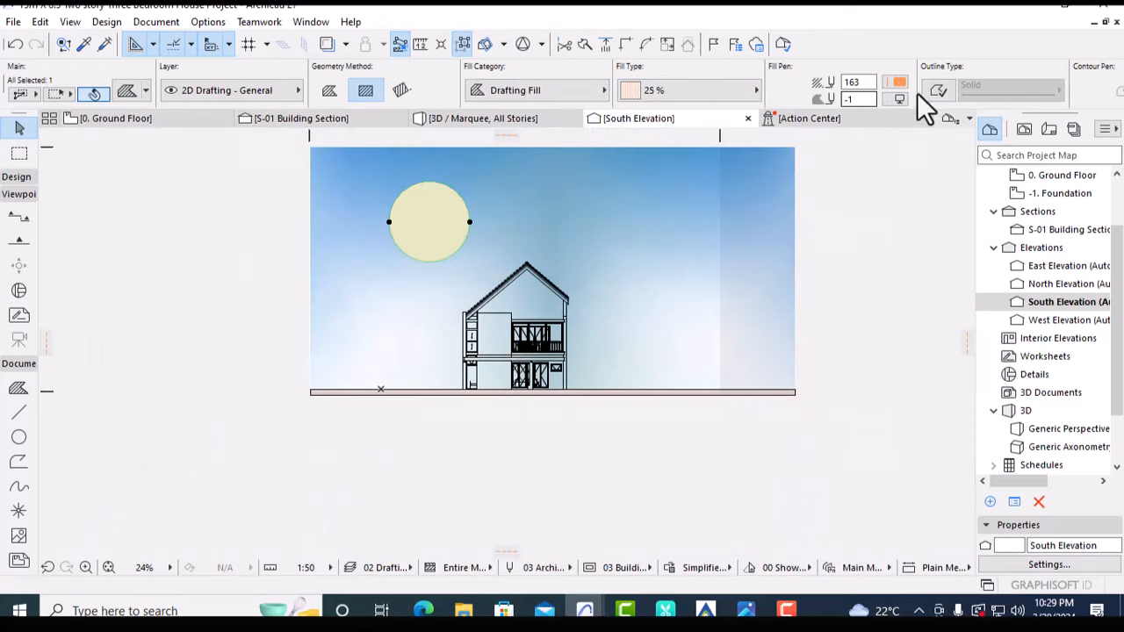
pyautogui.click(897, 81)
pyautogui.click(871, 126)
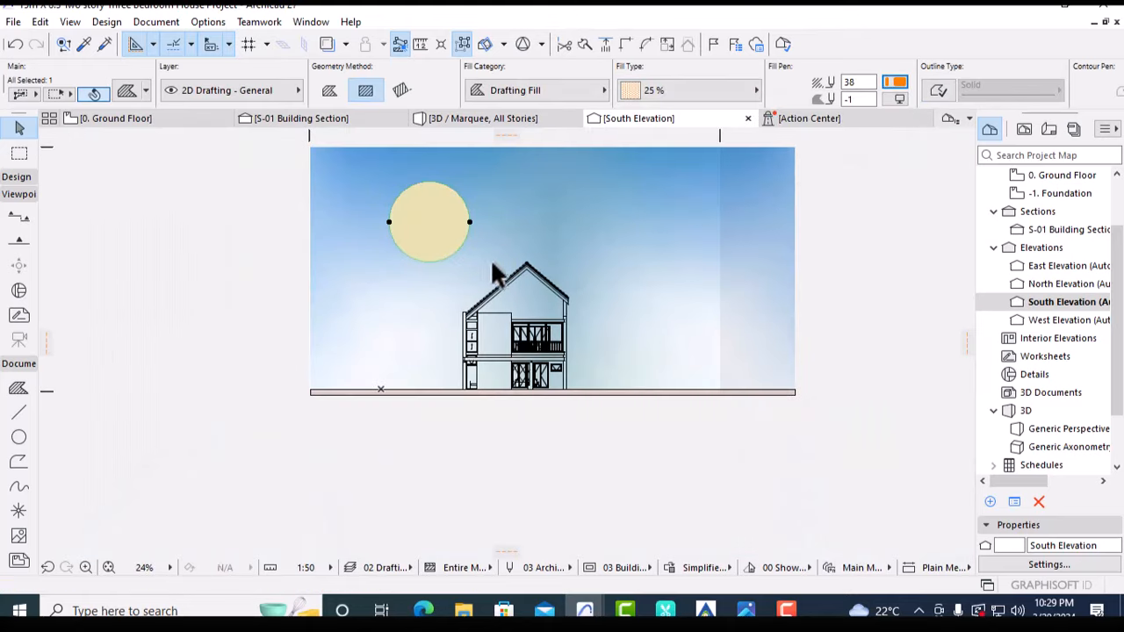
pyautogui.click(715, 92)
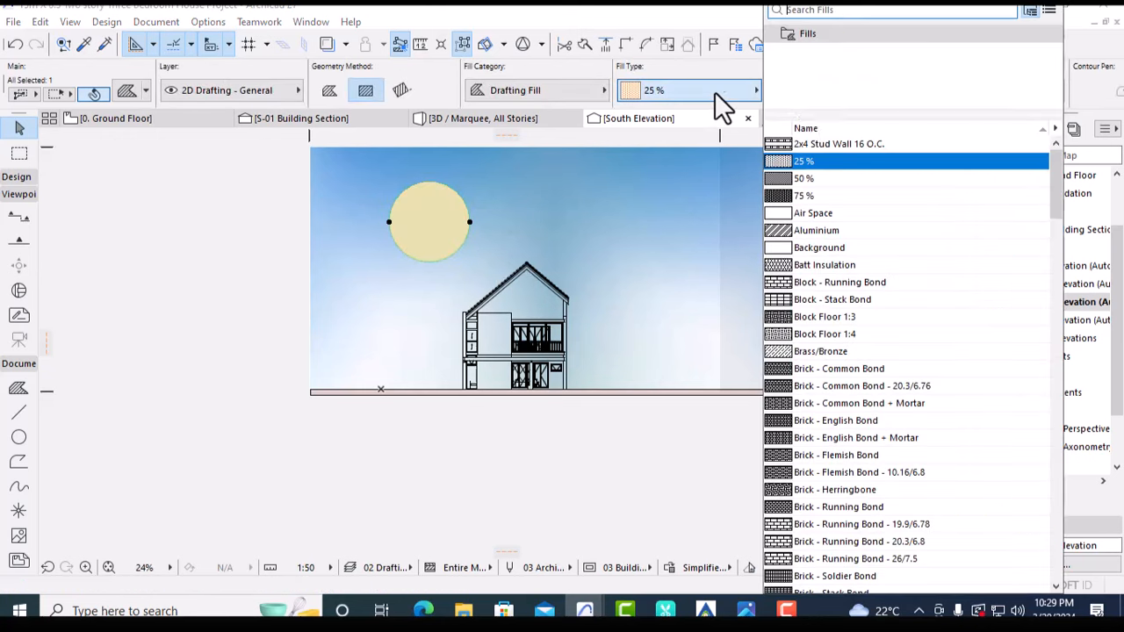
pyautogui.click(818, 176)
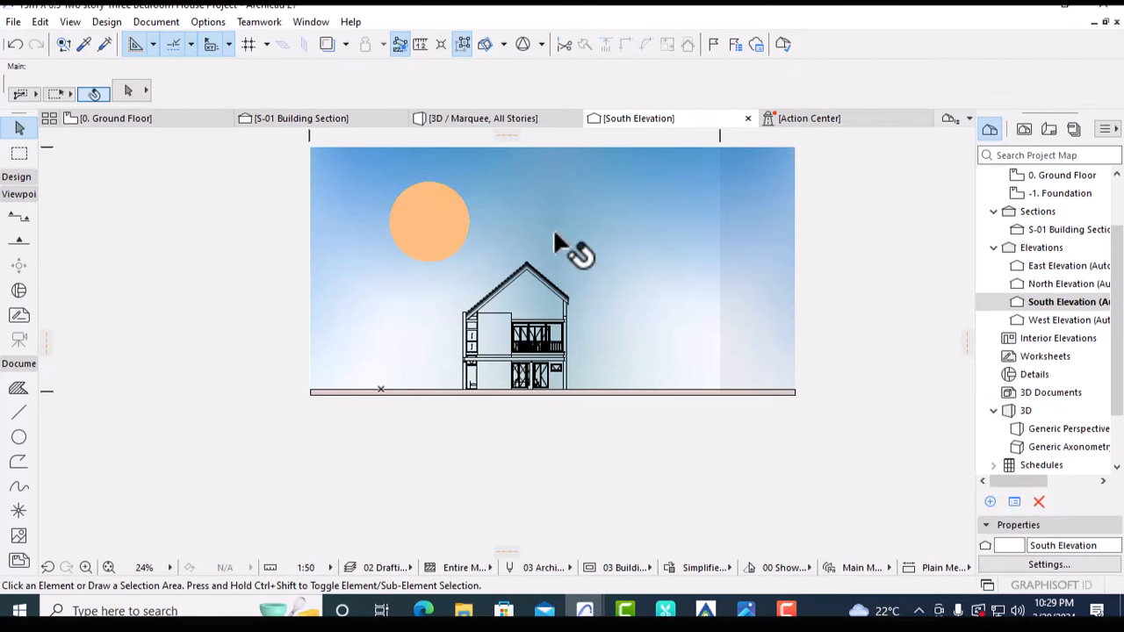
pyautogui.scroll(5, 527, 255)
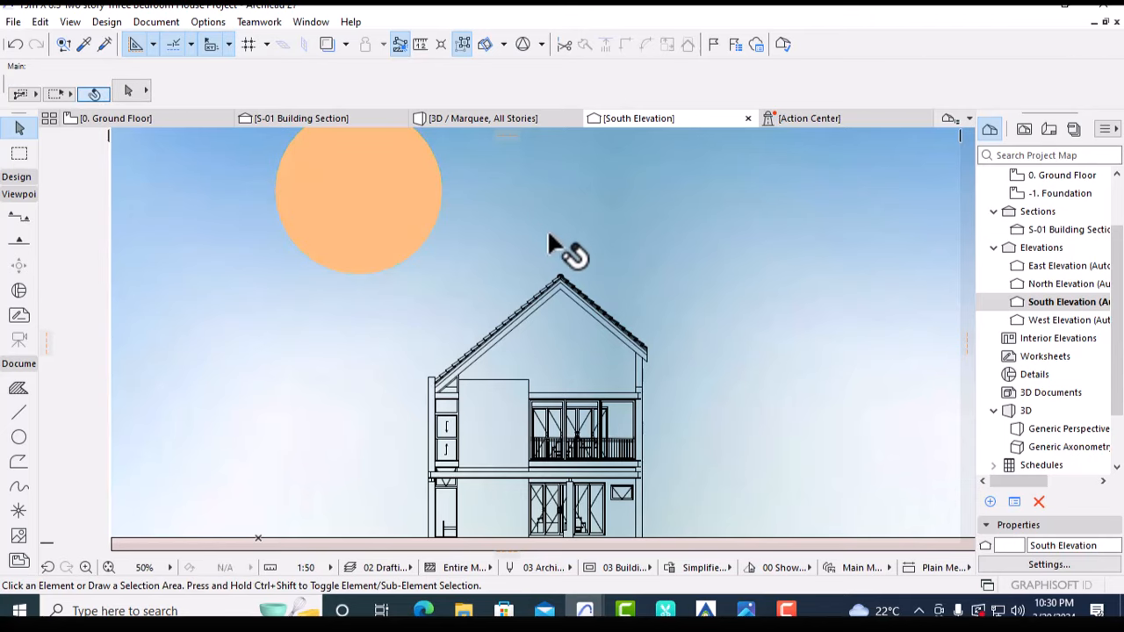
# Paste the copied crescent moon outline and place it in the sky above and to the right of the roof
pyautogui.scroll(-5, 626, 263)
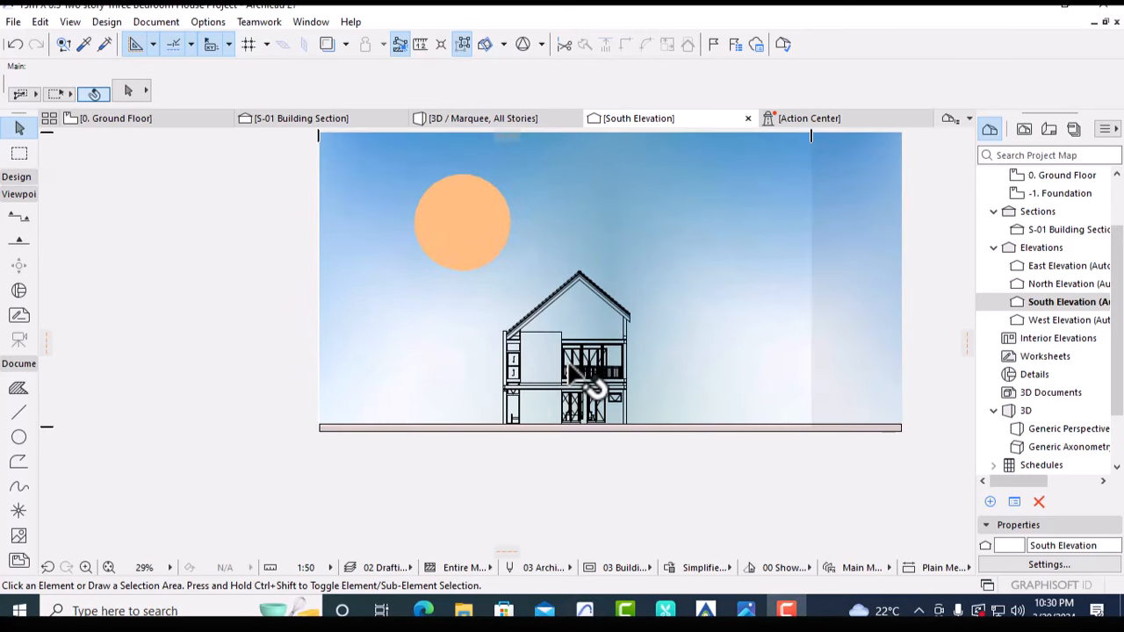
pyautogui.scroll(1, 592, 376)
pyautogui.scroll(-1, 731, 296)
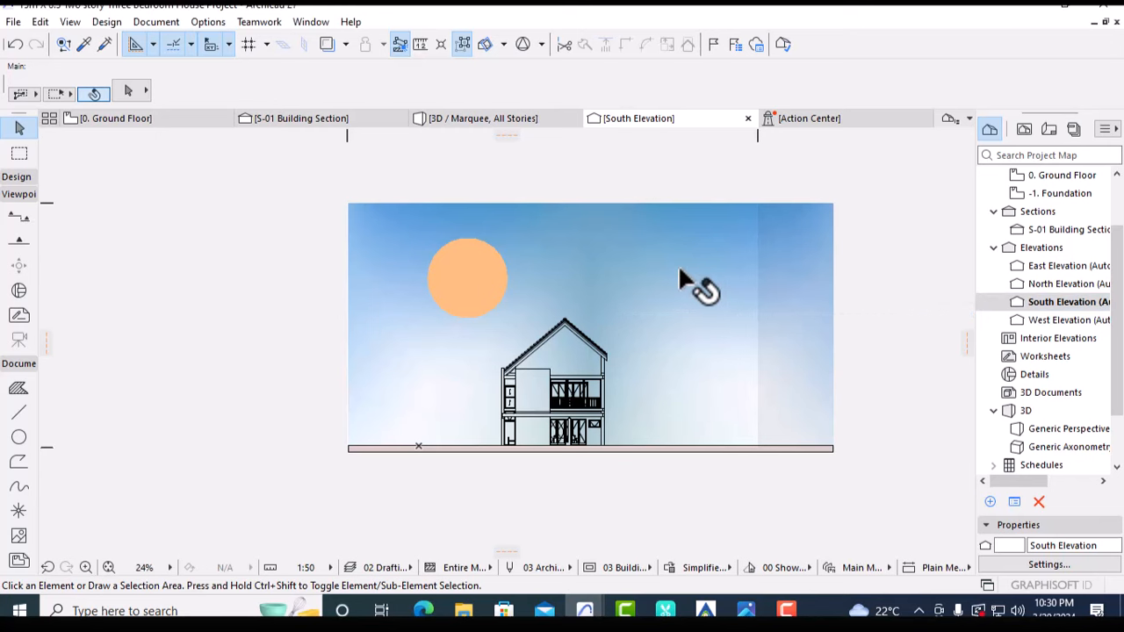
pyautogui.scroll(2, 659, 277)
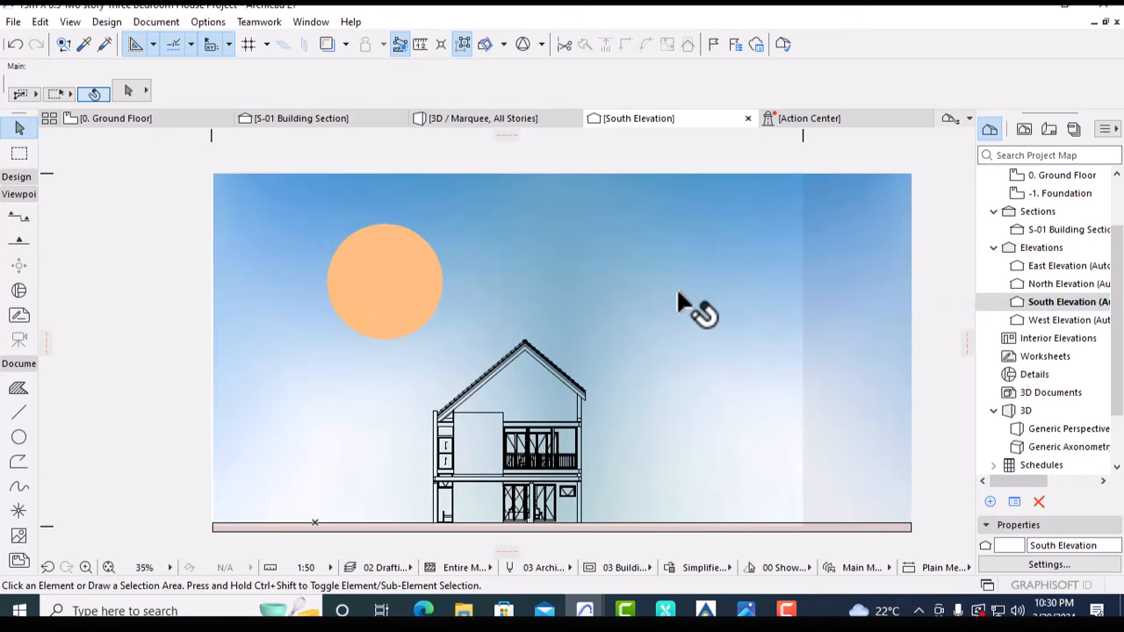
pyautogui.hotkey('ctrl', 'v')
pyautogui.click(843, 255)
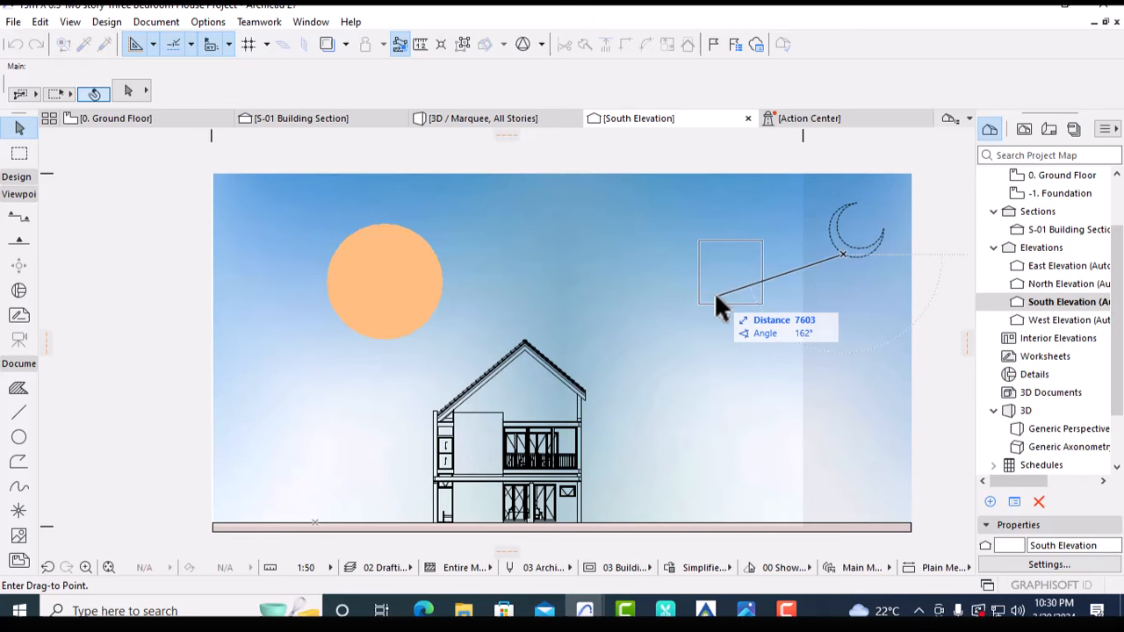
pyautogui.click(643, 315)
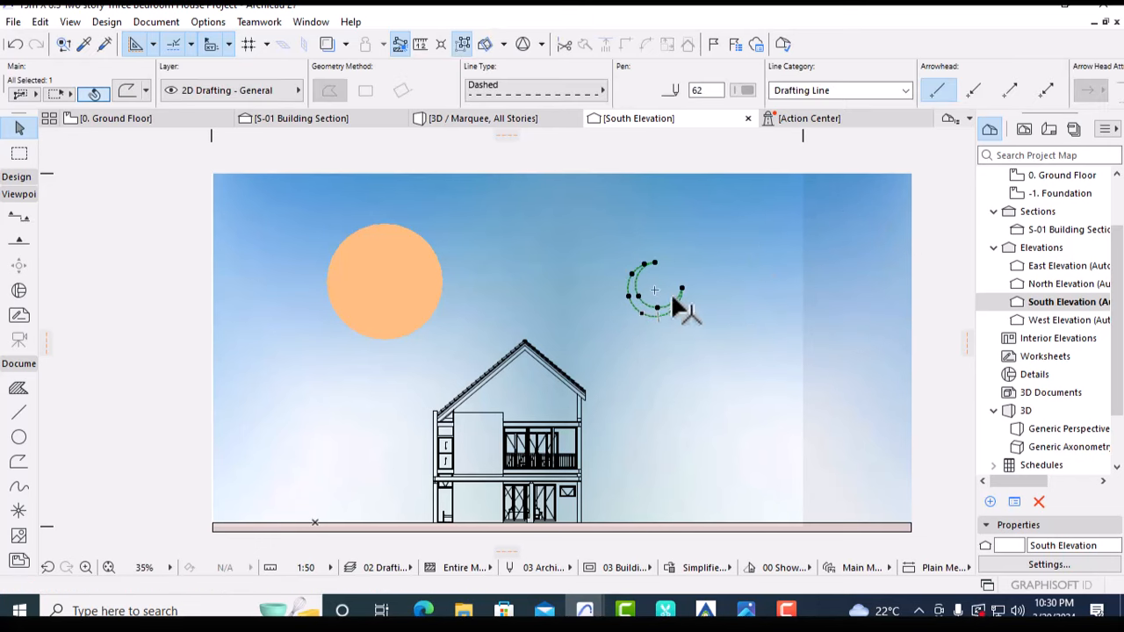
# Resize the crescent outline graphically to roughly half its size, using its right tip as the centre point
pyautogui.hotkey('ctrl', 'k')
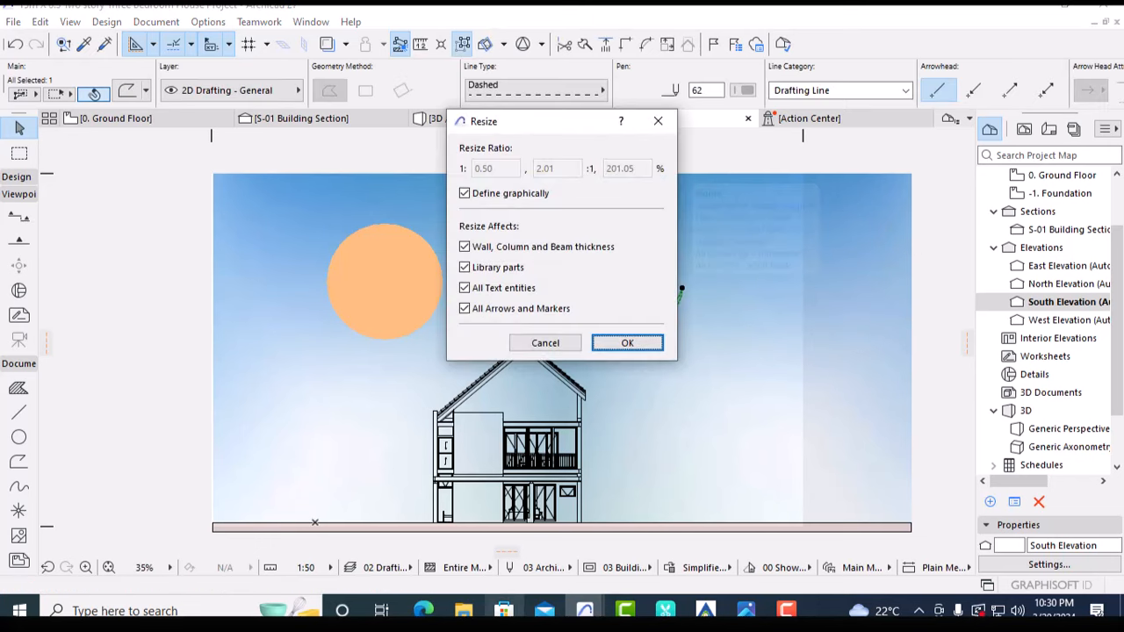
pyautogui.click(627, 343)
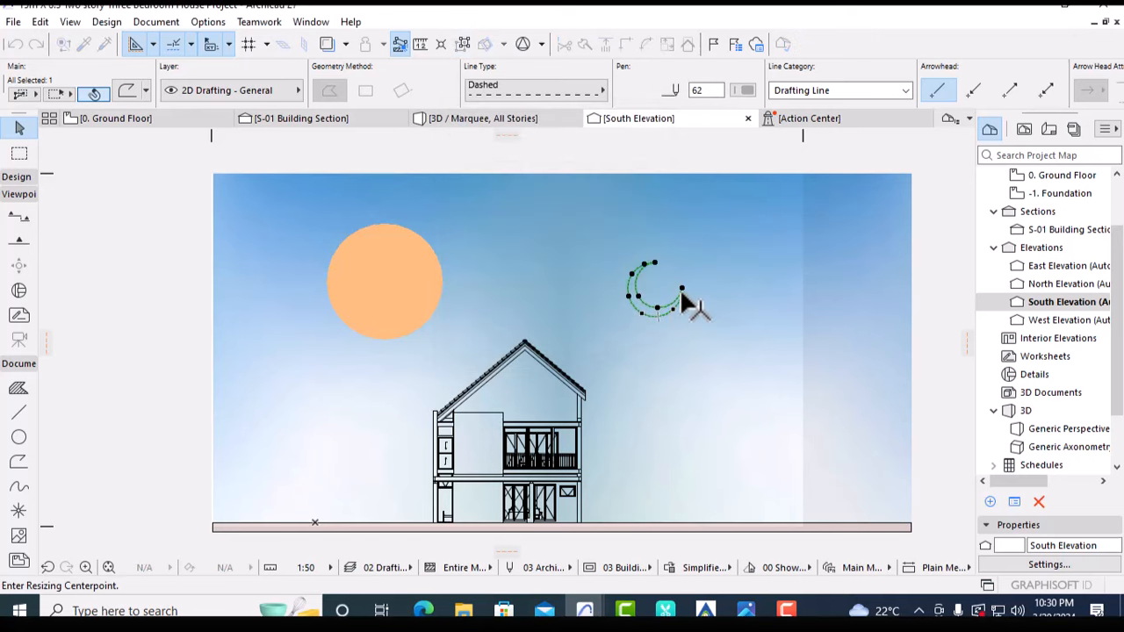
pyautogui.click(681, 288)
pyautogui.click(638, 291)
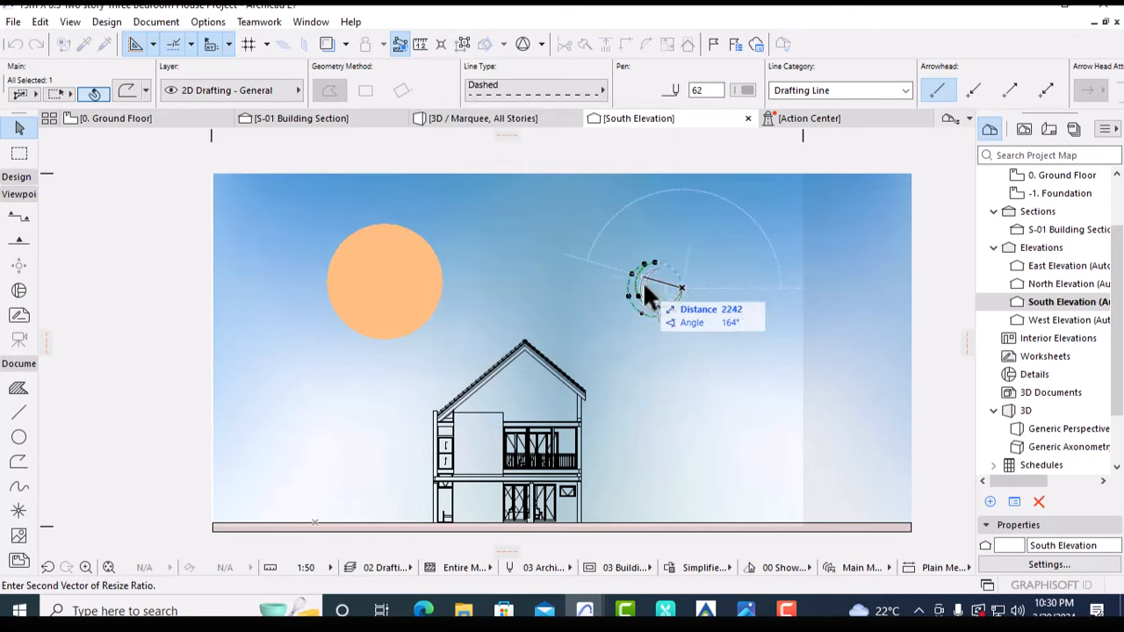
pyautogui.click(663, 318)
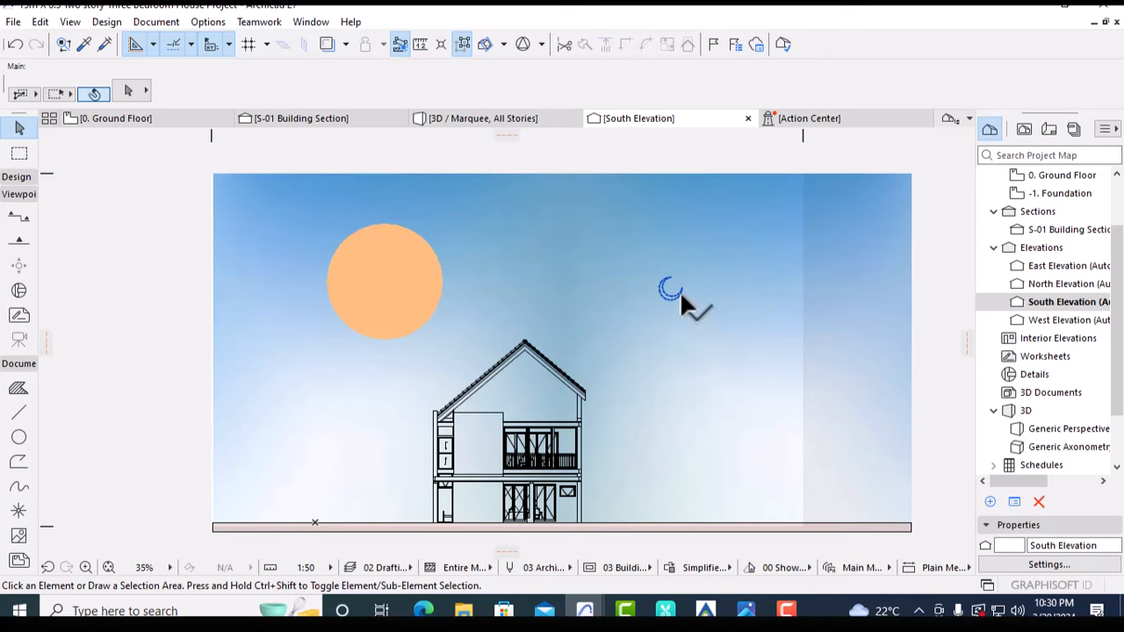
# Move the small crescent outline closer to the house, just above and to the right of the roof ridge
pyautogui.click(668, 307)
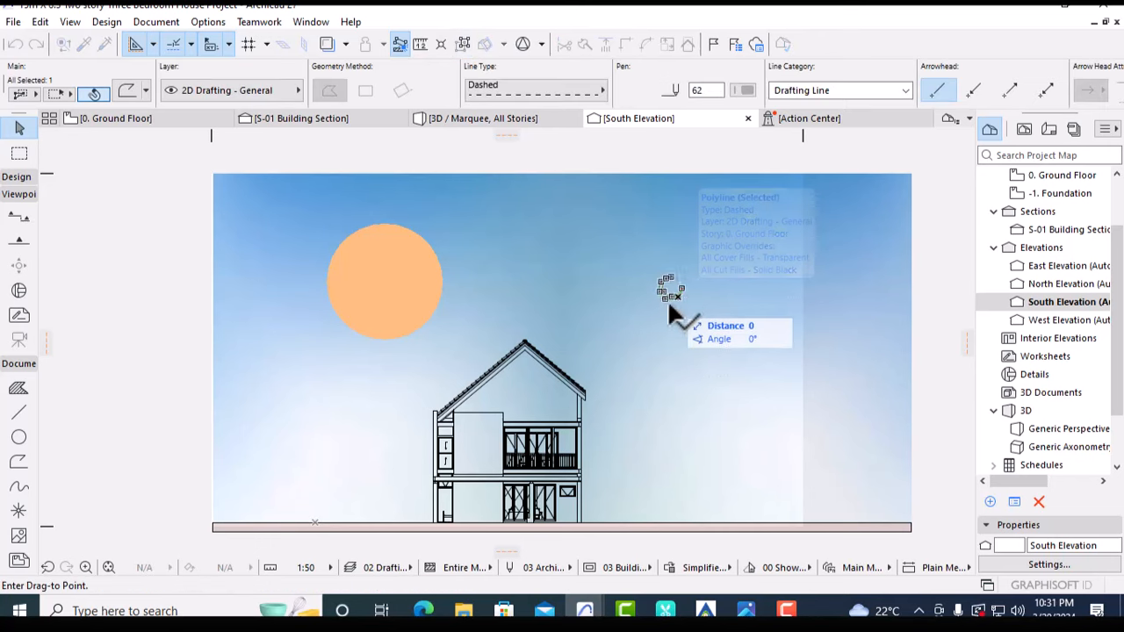
pyautogui.click(585, 328)
pyautogui.moveTo(613, 334); pyautogui.dragTo(671, 286, button='middle')
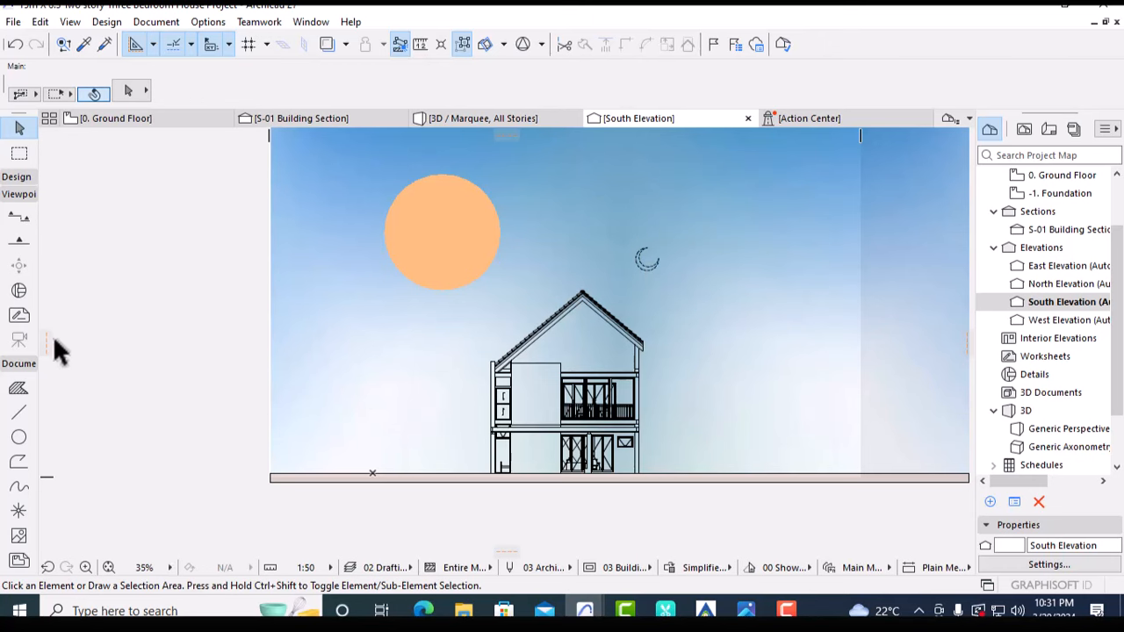
# Fill the crescent with a 25 % cut fill traced automatically from its dashed outline
pyautogui.click(19, 389)
pyautogui.scroll(3, 600, 261)
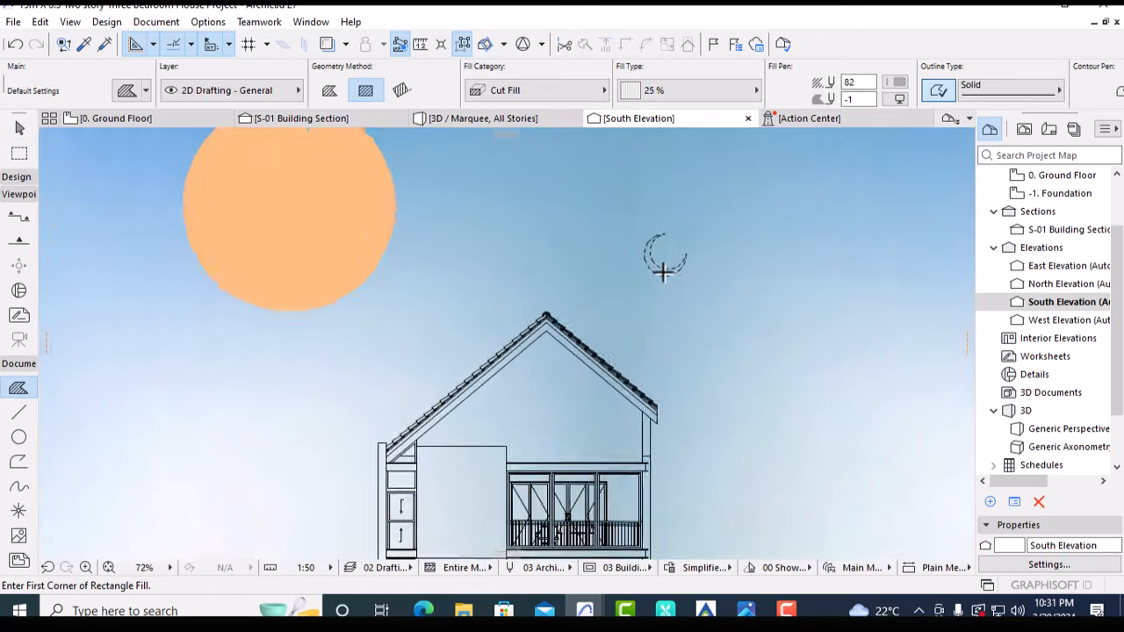
pyautogui.scroll(3, 663, 272)
pyautogui.press('space')
pyautogui.click(663, 271)
pyautogui.press('Escape')
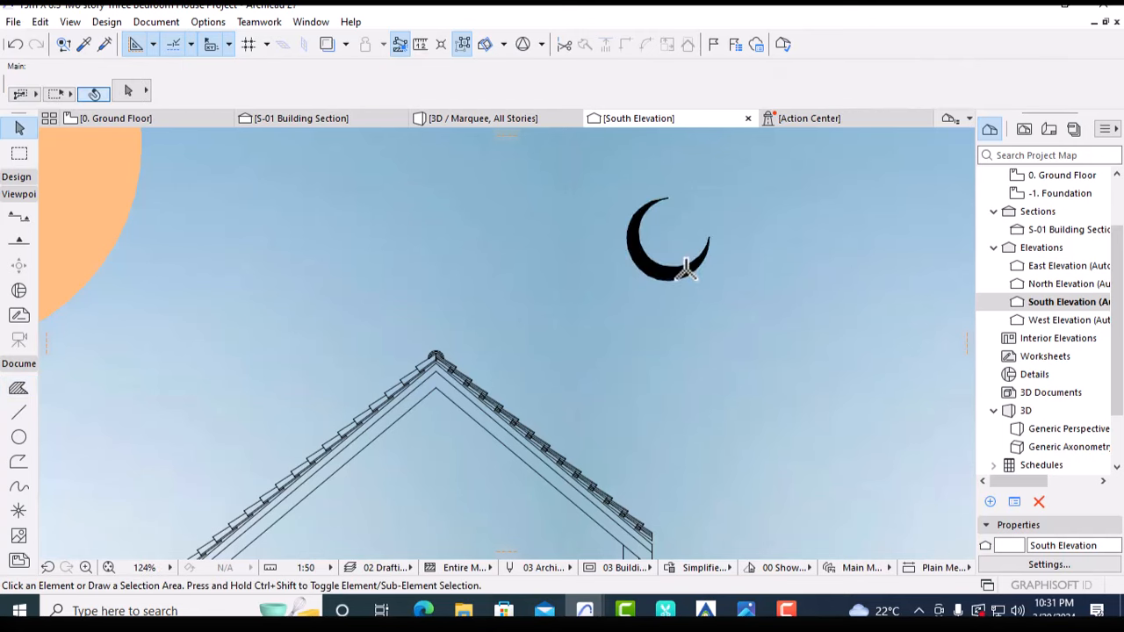
# Set the crescent fill's foreground pen to 195 and change its category to Drafting Fill
pyautogui.click(686, 268)
pyautogui.click(706, 295)
pyautogui.click(682, 270)
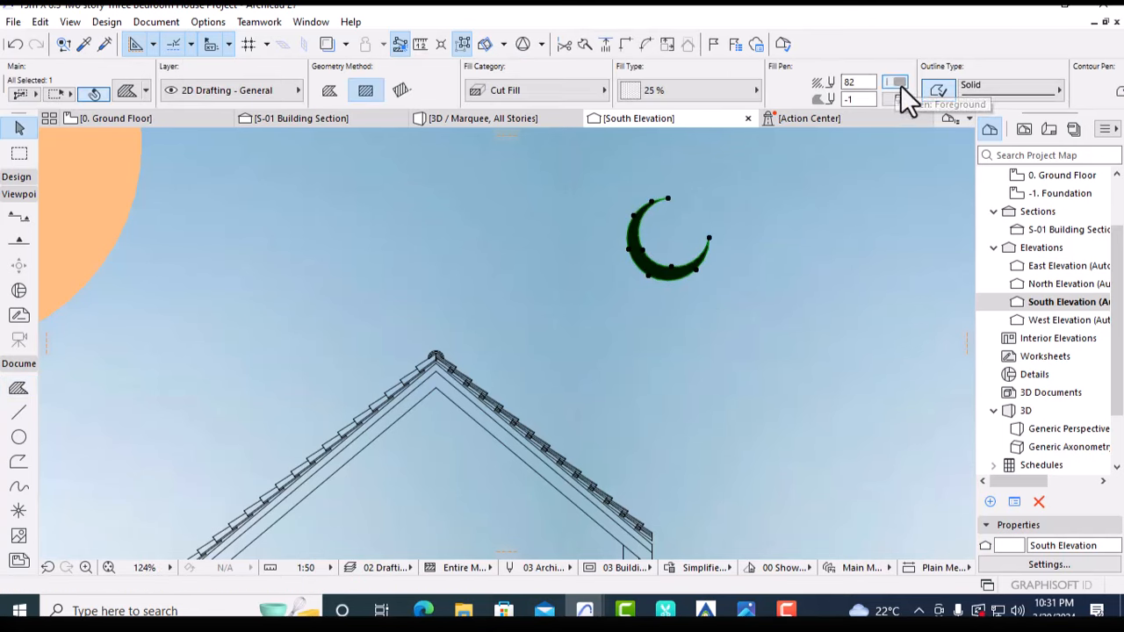
pyautogui.click(900, 84)
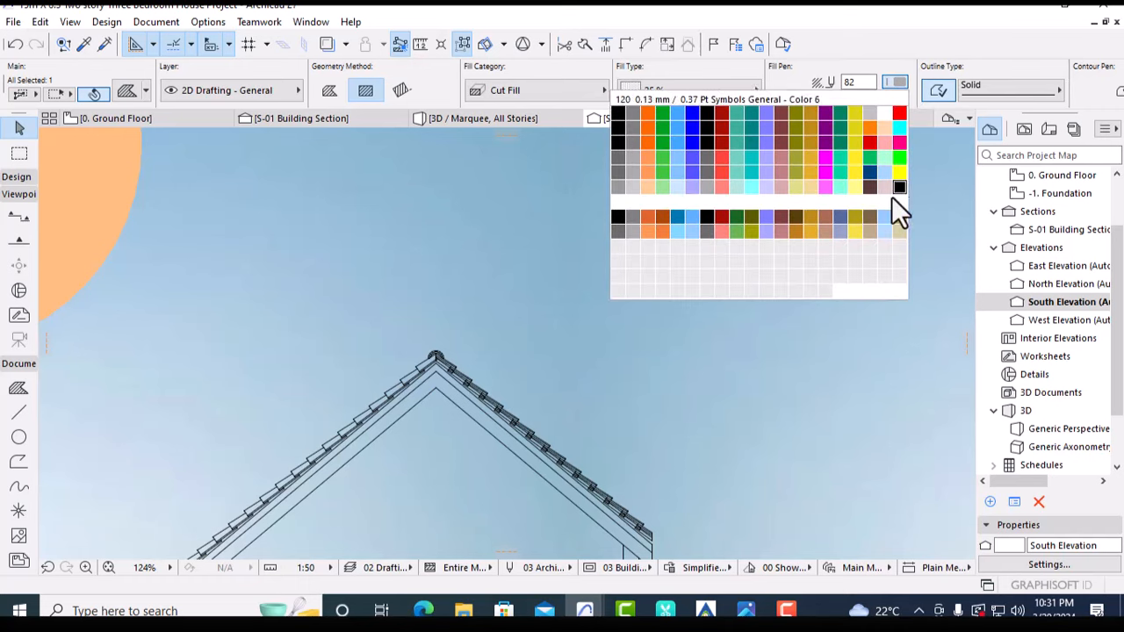
pyautogui.click(825, 248)
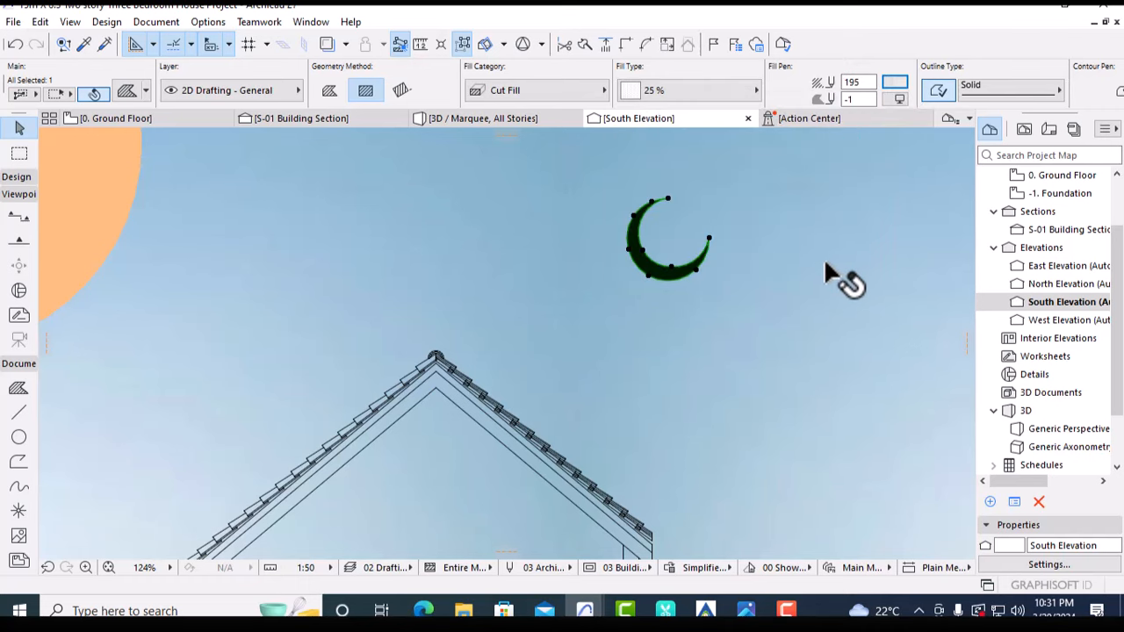
pyautogui.click(570, 93)
pyautogui.click(639, 88)
pyautogui.press('Escape')
# Turn off the outline of the crescent's fill
pyautogui.scroll(-5, 755, 228)
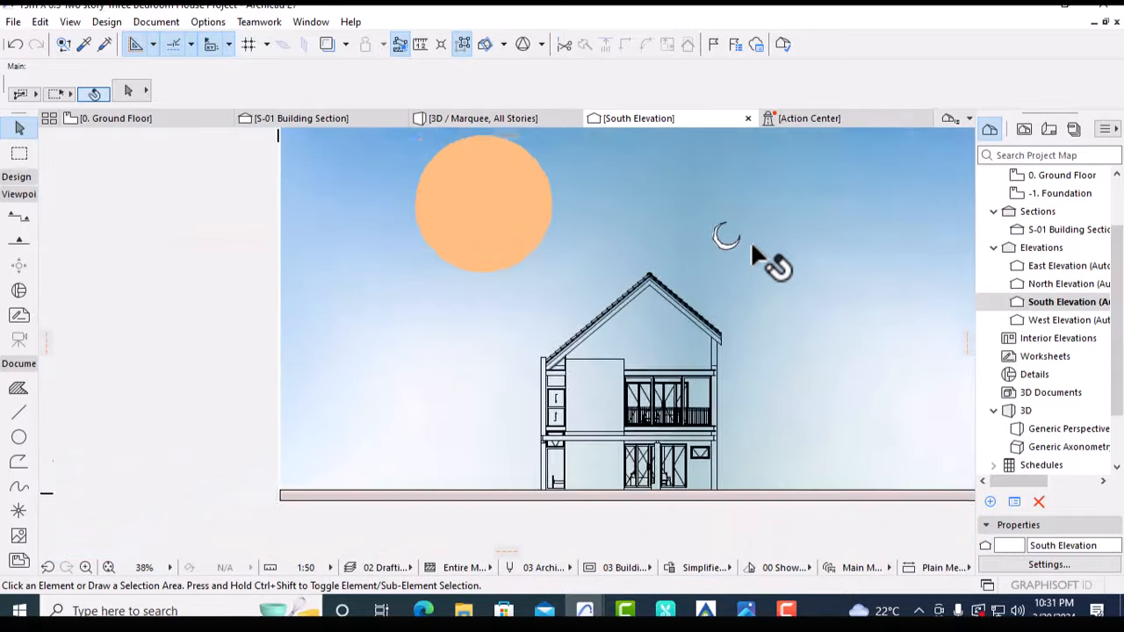
pyautogui.scroll(-1, 753, 245)
pyautogui.click(735, 238)
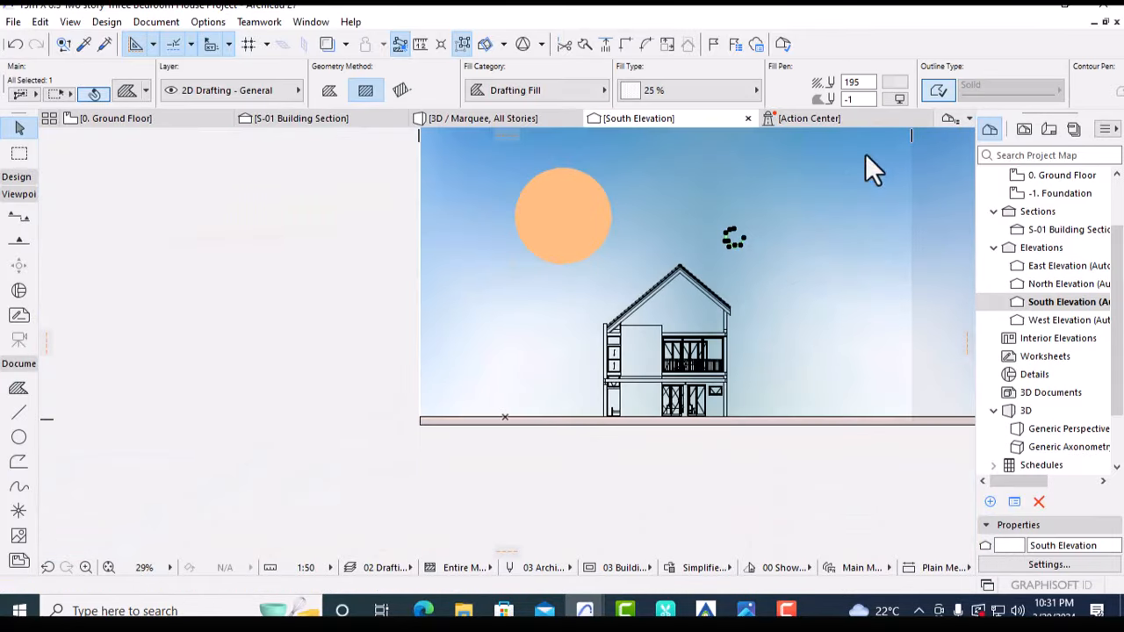
pyautogui.press('Escape')
pyautogui.scroll(-1, 751, 244)
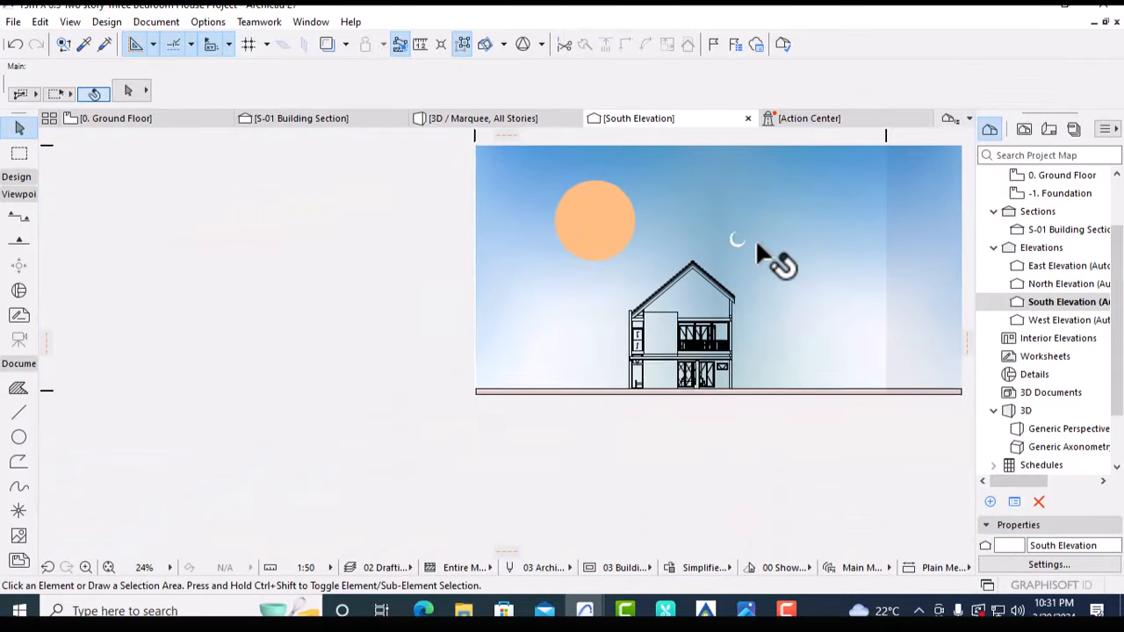
# Save the current South Elevation as a view with the custom name "South Elevation Presentation" and place it below the Elevations folder in the View Map
pyautogui.scroll(1, 763, 289)
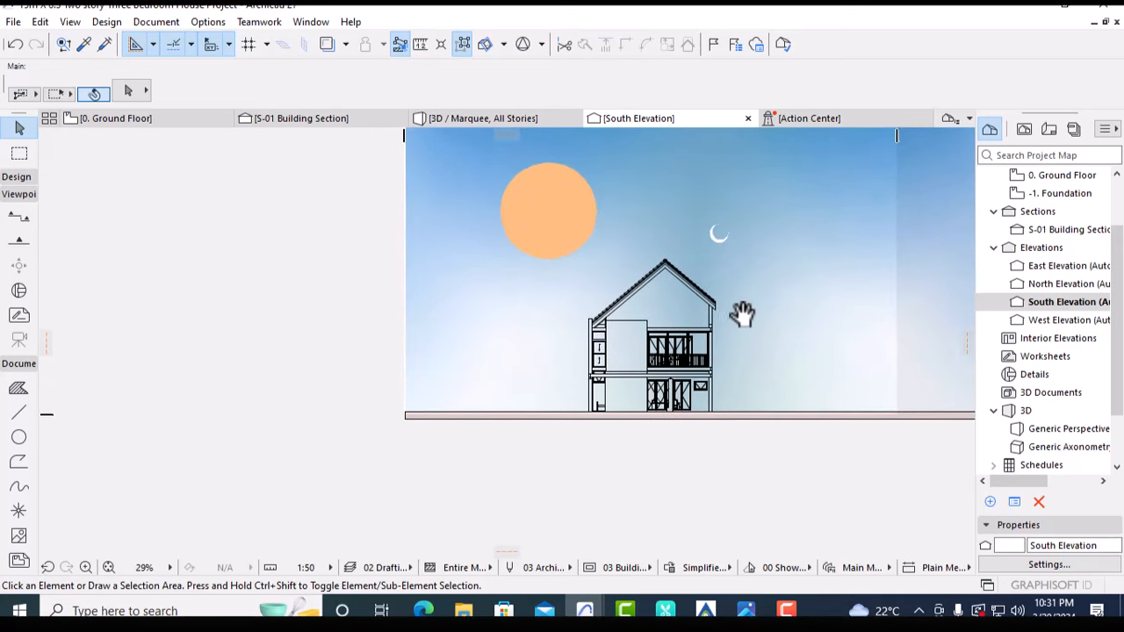
pyautogui.moveTo(742, 313); pyautogui.dragTo(679, 369, button='middle')
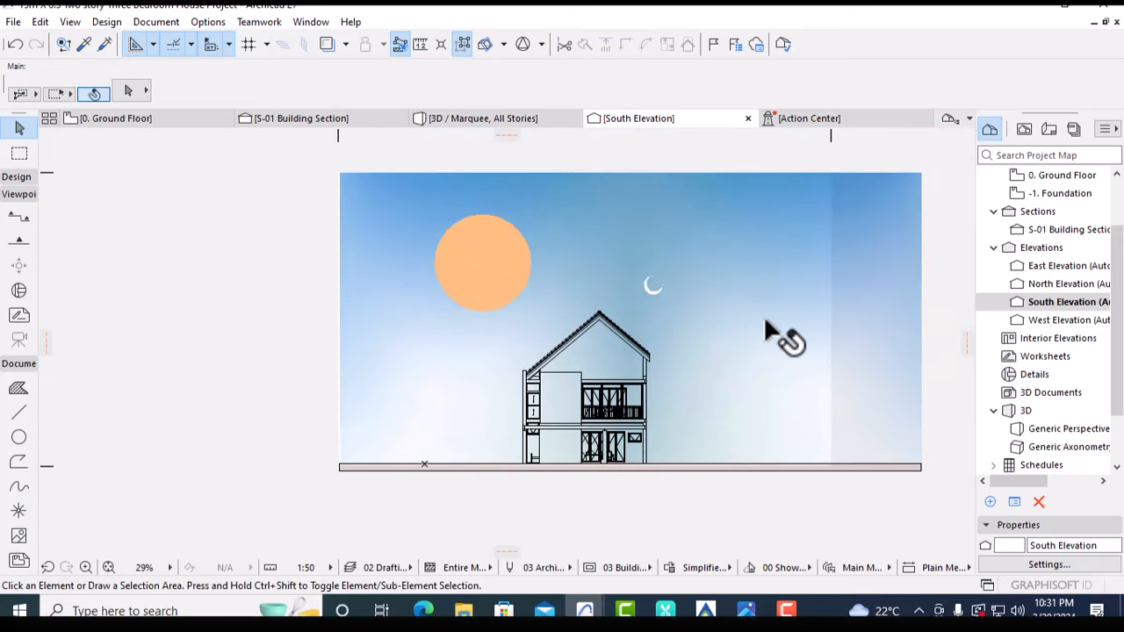
pyautogui.moveTo(601, 448); pyautogui.dragTo(626, 432, button='middle')
pyautogui.scroll(1, 626, 432)
pyautogui.rightClick(1038, 307)
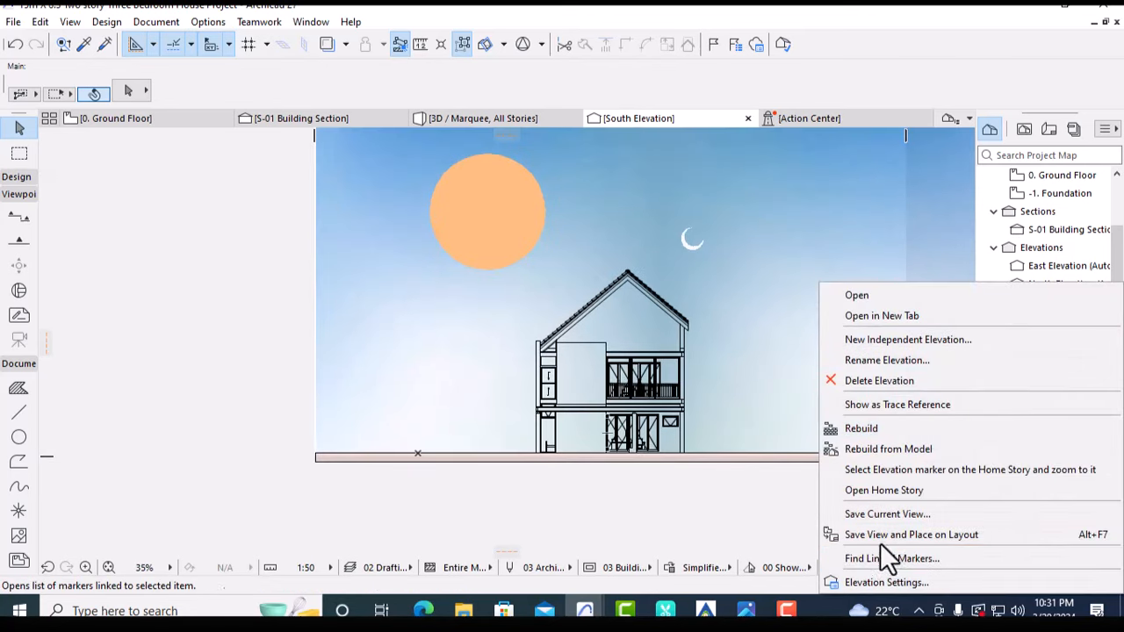
pyautogui.click(884, 512)
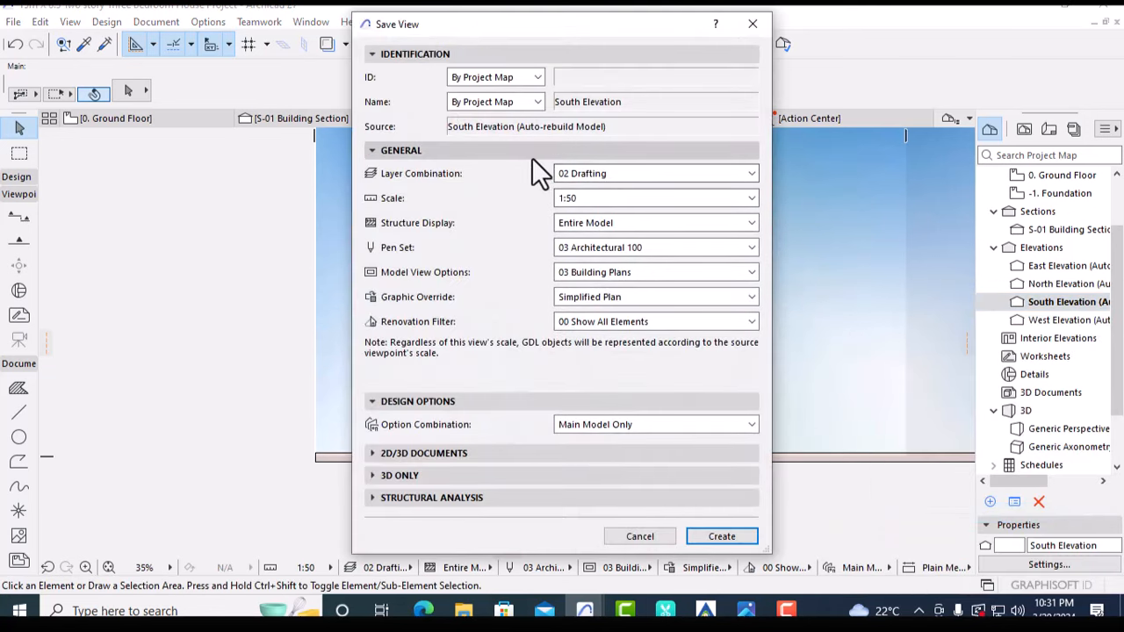
pyautogui.click(534, 103)
pyautogui.click(499, 133)
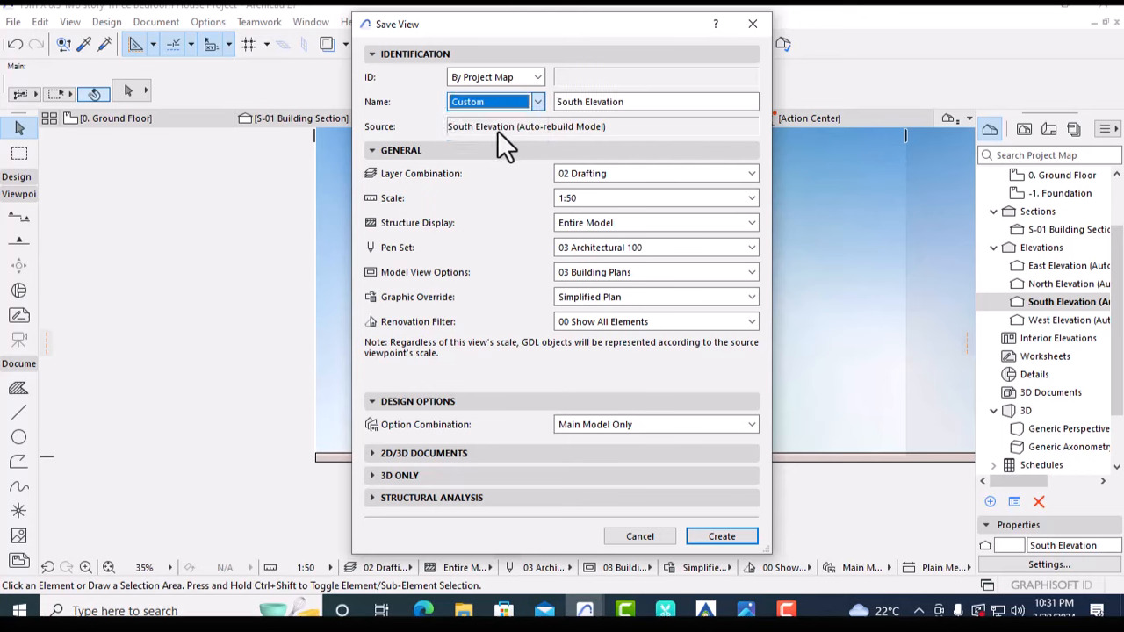
pyautogui.click(634, 102)
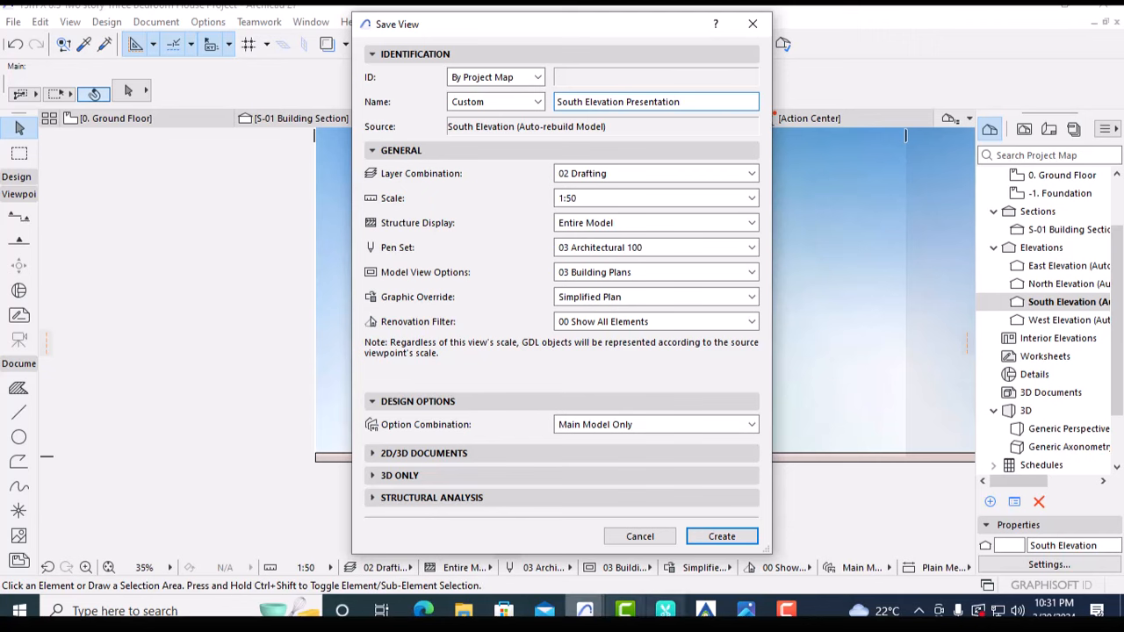
pyautogui.click(721, 536)
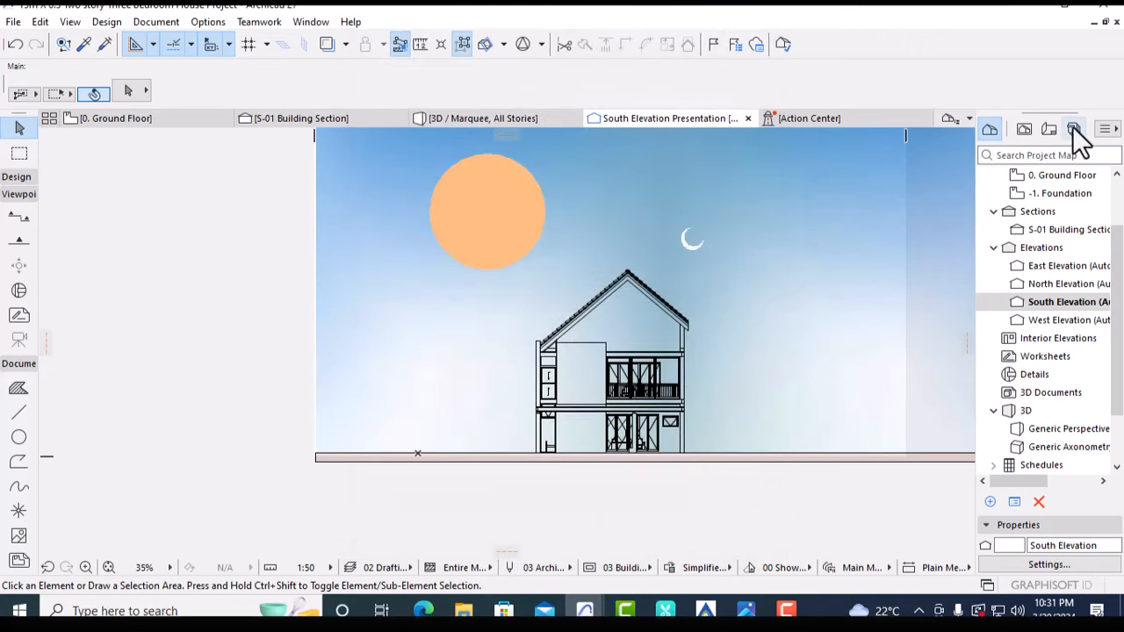
pyautogui.click(1025, 130)
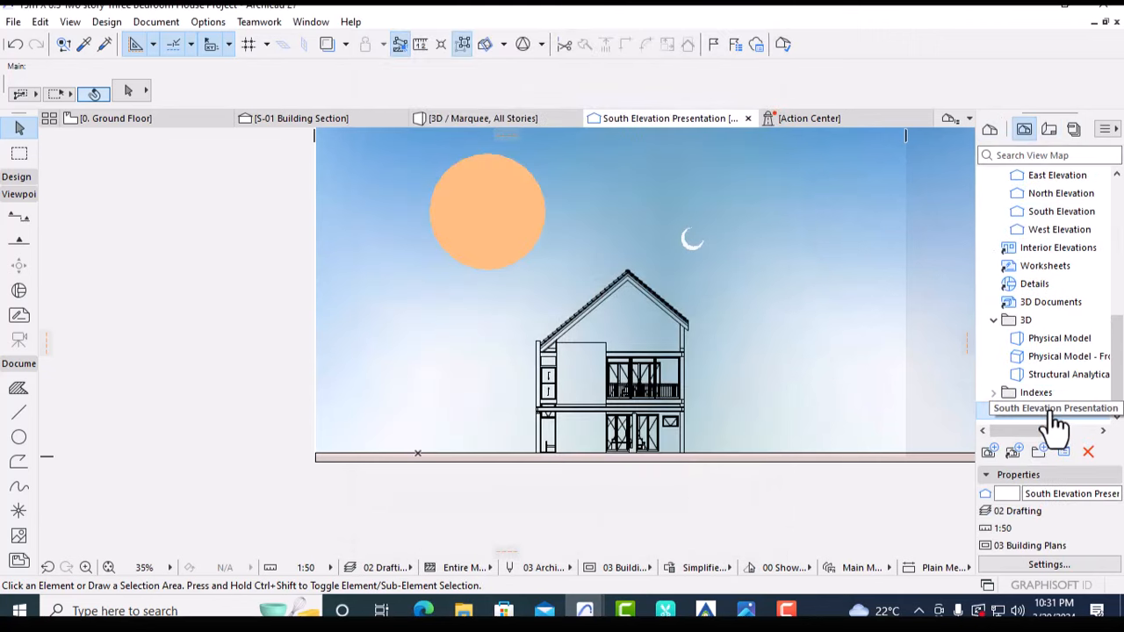
pyautogui.moveTo(1050, 431); pyautogui.dragTo(1049, 258)
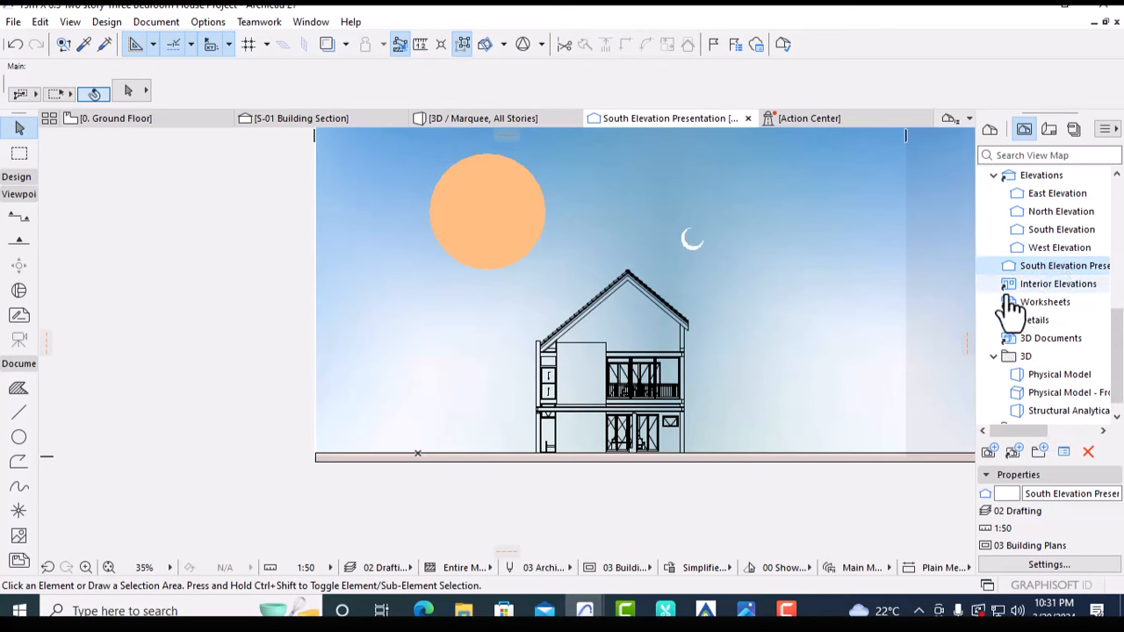
# Try the graphic override No Overrides on the open elevation, and reopen the saved South Elevation Presentation view
pyautogui.click(705, 563)
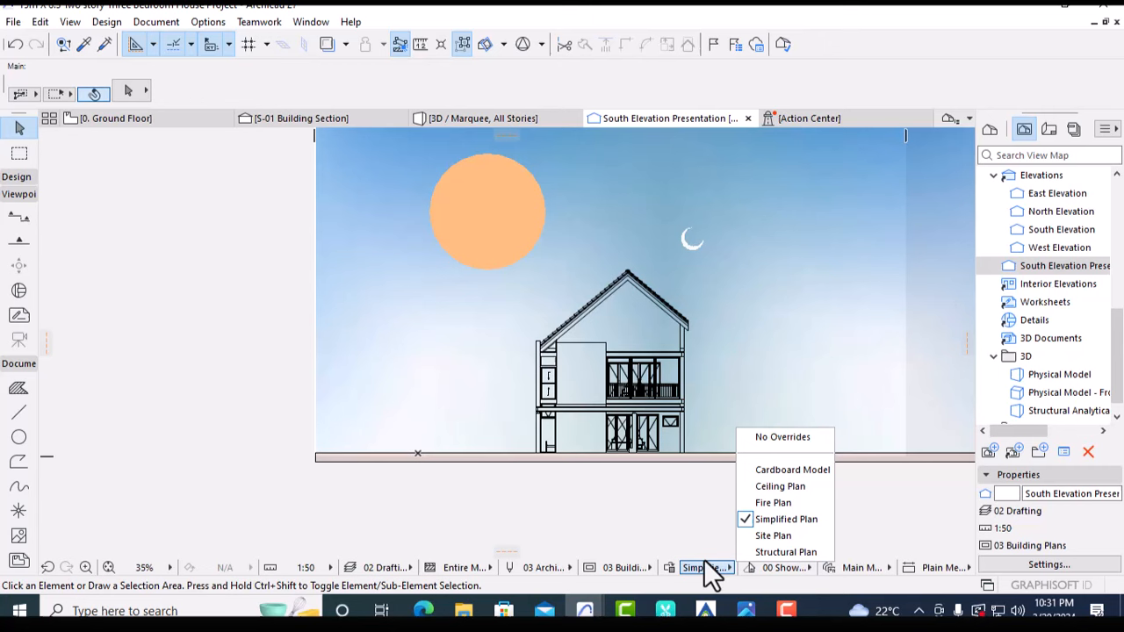
pyautogui.click(789, 441)
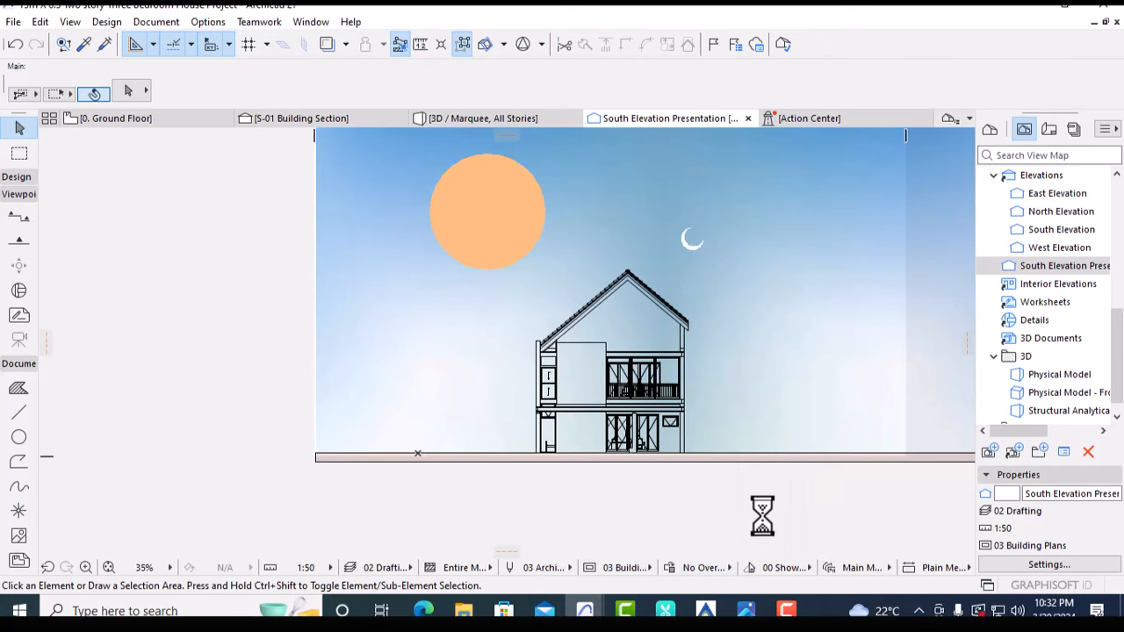
pyautogui.scroll(-2, 658, 461)
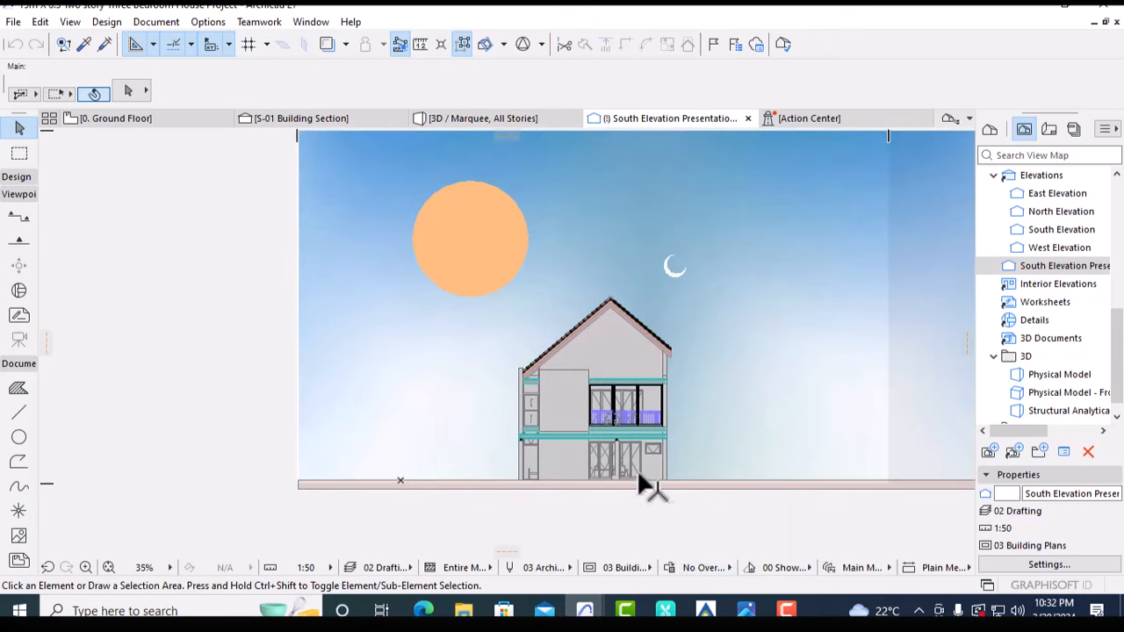
pyautogui.scroll(2, 650, 379)
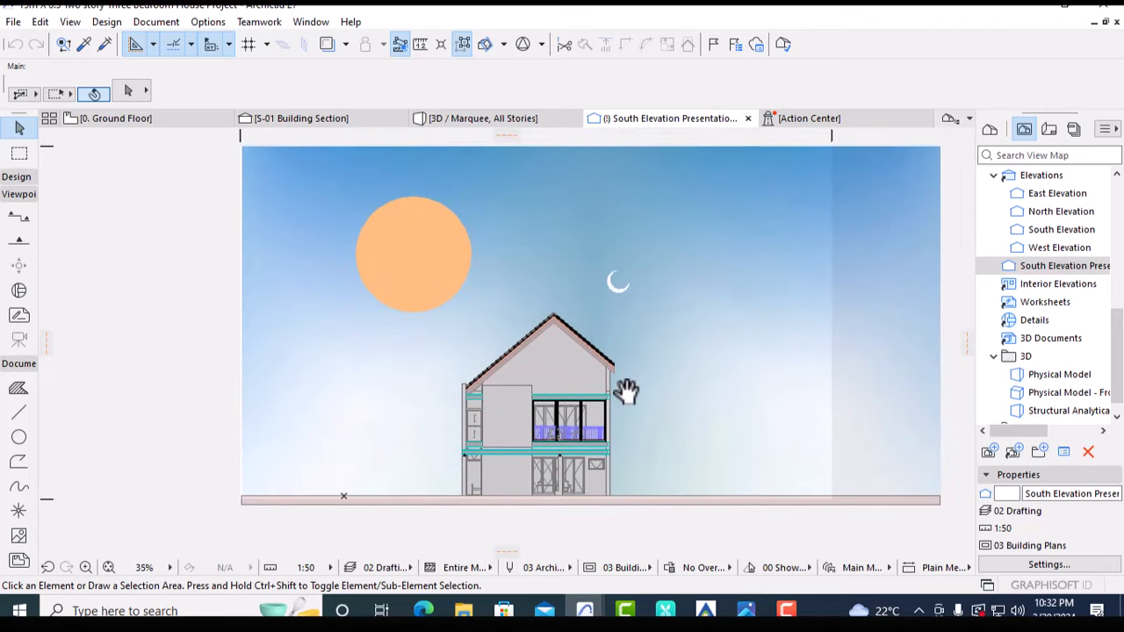
pyautogui.doubleClick(1063, 266)
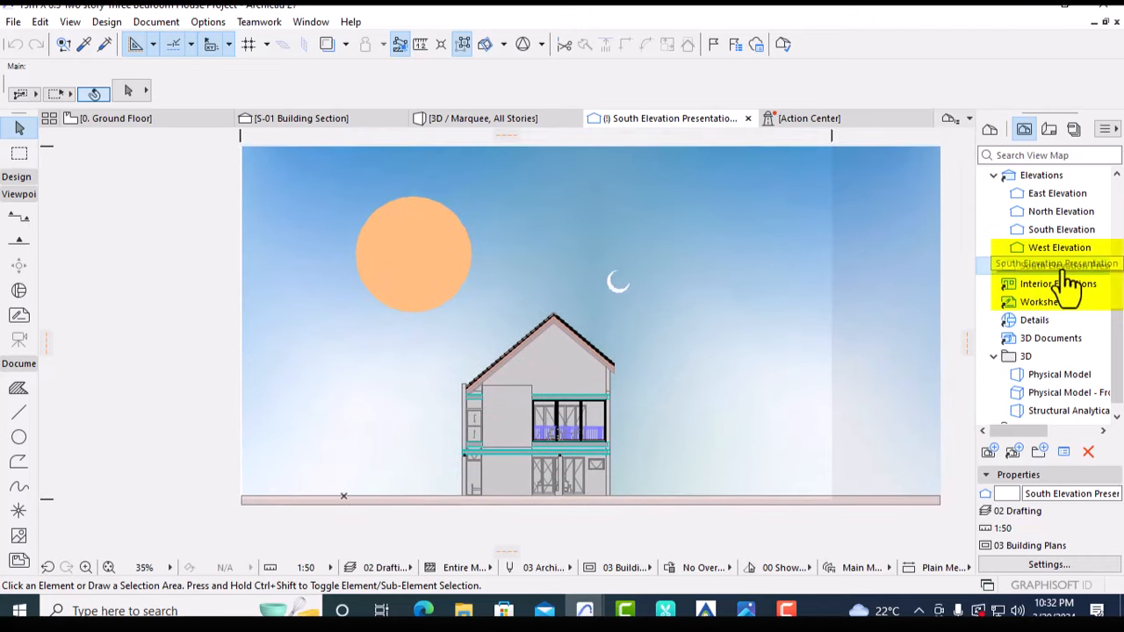
# Set the graphic override to No Overrides in the view settings of the South Elevation Presentation view
pyautogui.rightClick(1051, 267)
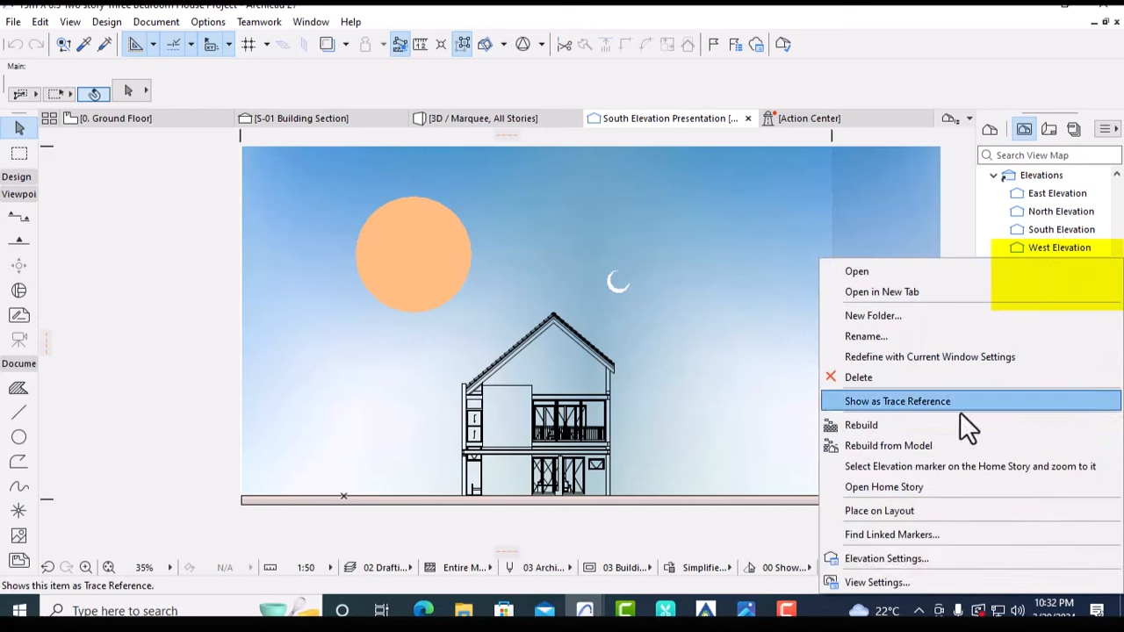
pyautogui.click(878, 582)
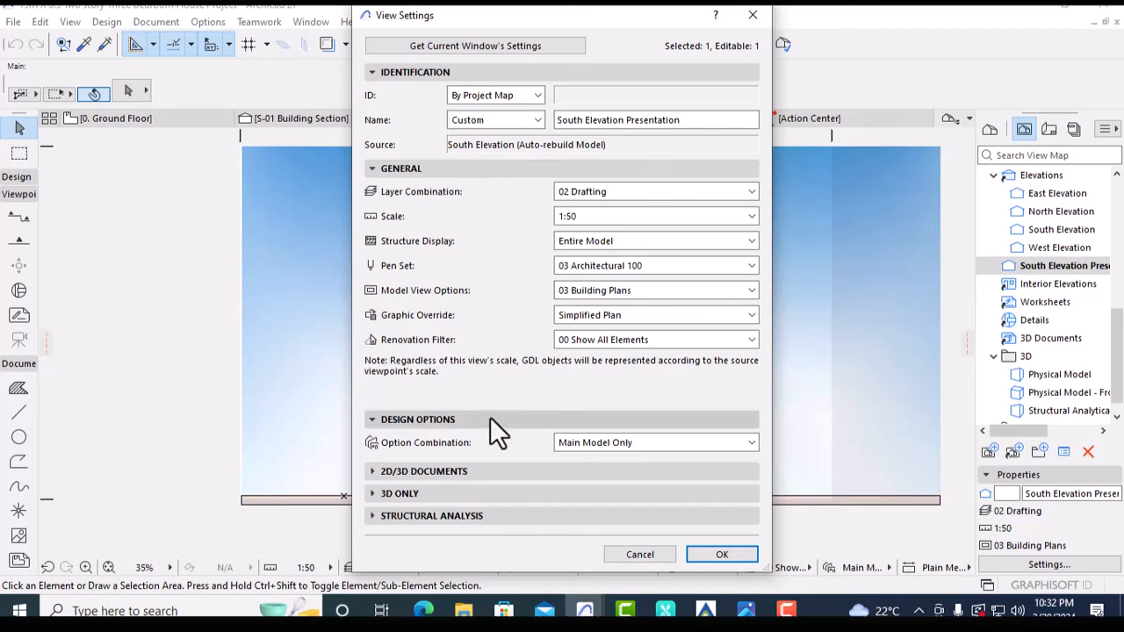
pyautogui.click(581, 318)
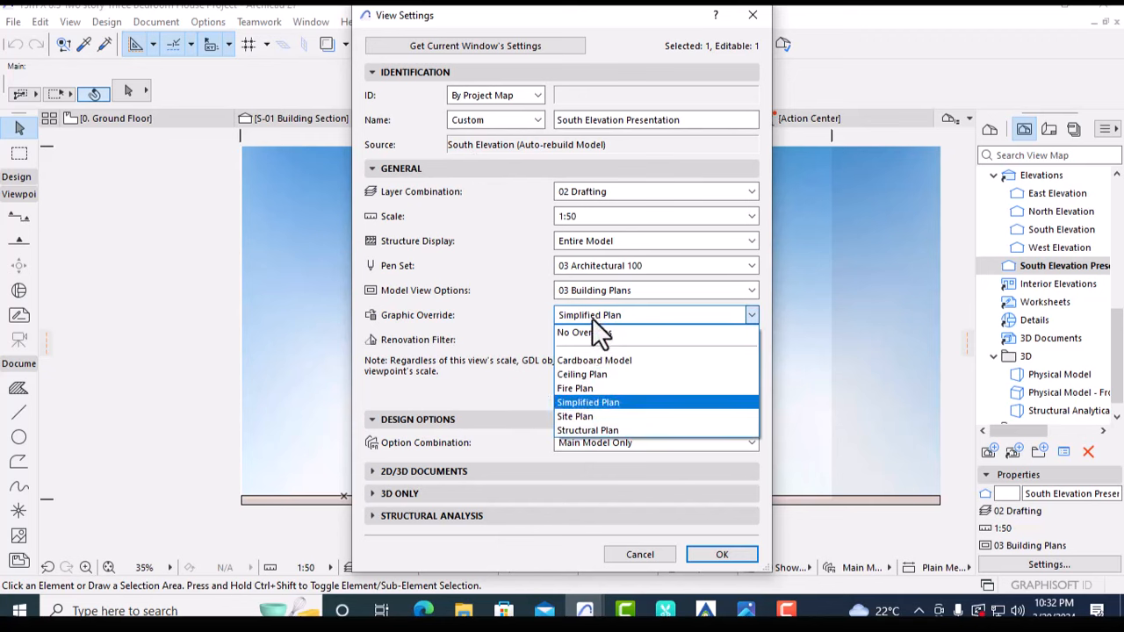
pyautogui.click(590, 335)
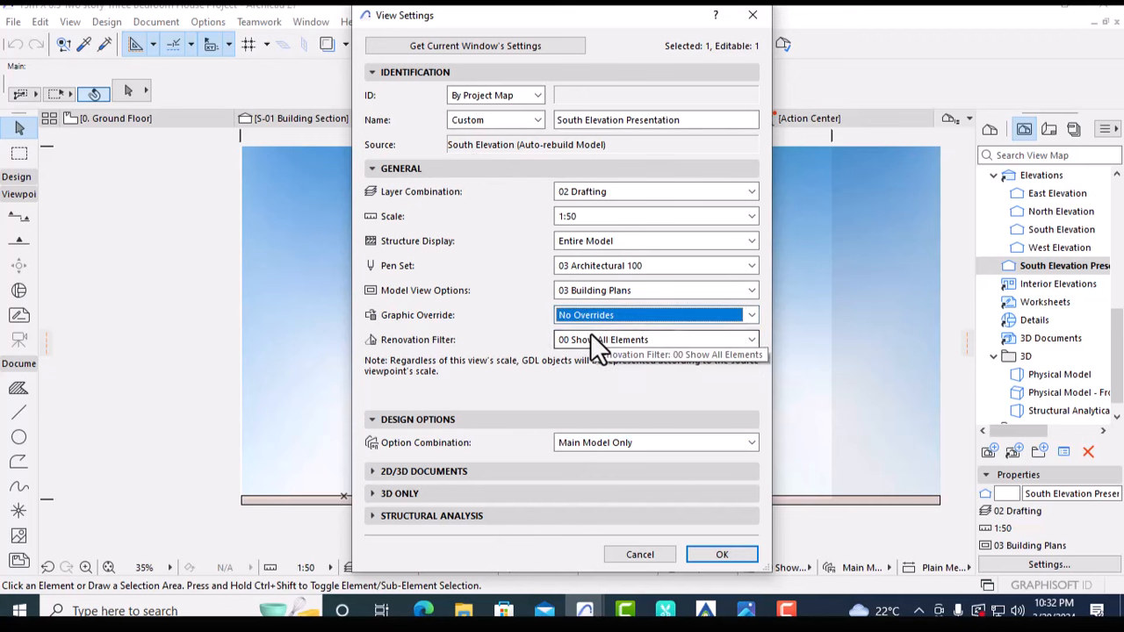
pyautogui.click(718, 553)
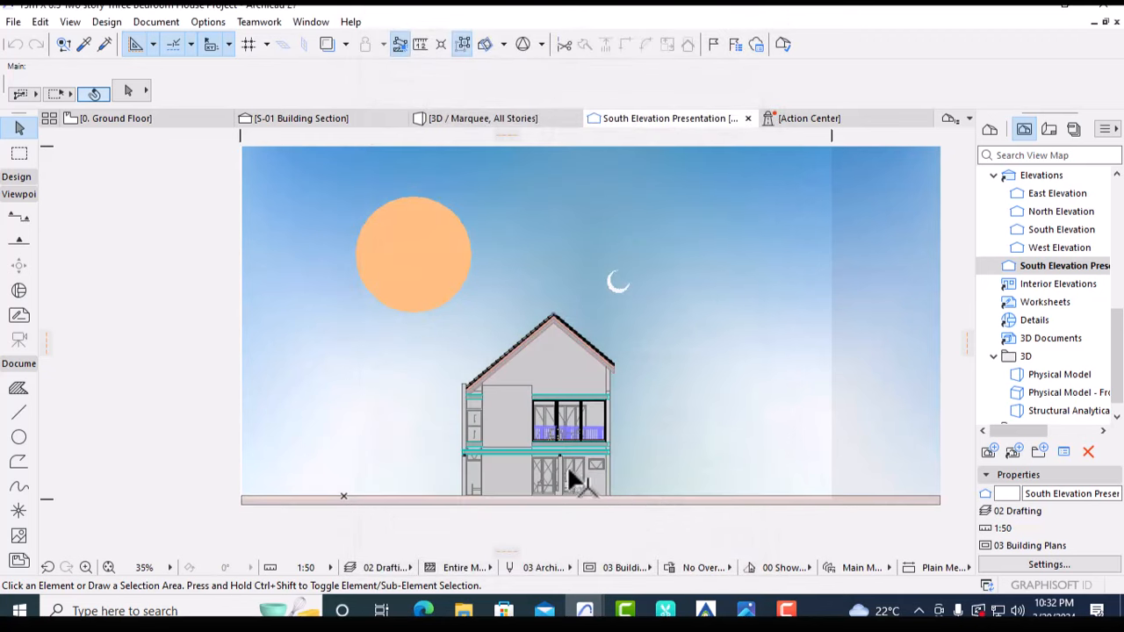
# Examine the house's walls, roof, slab edges and balcony railing up close in the presentation elevation
pyautogui.scroll(2, 496, 449)
pyautogui.scroll(2, 494, 451)
pyautogui.scroll(-2, 630, 404)
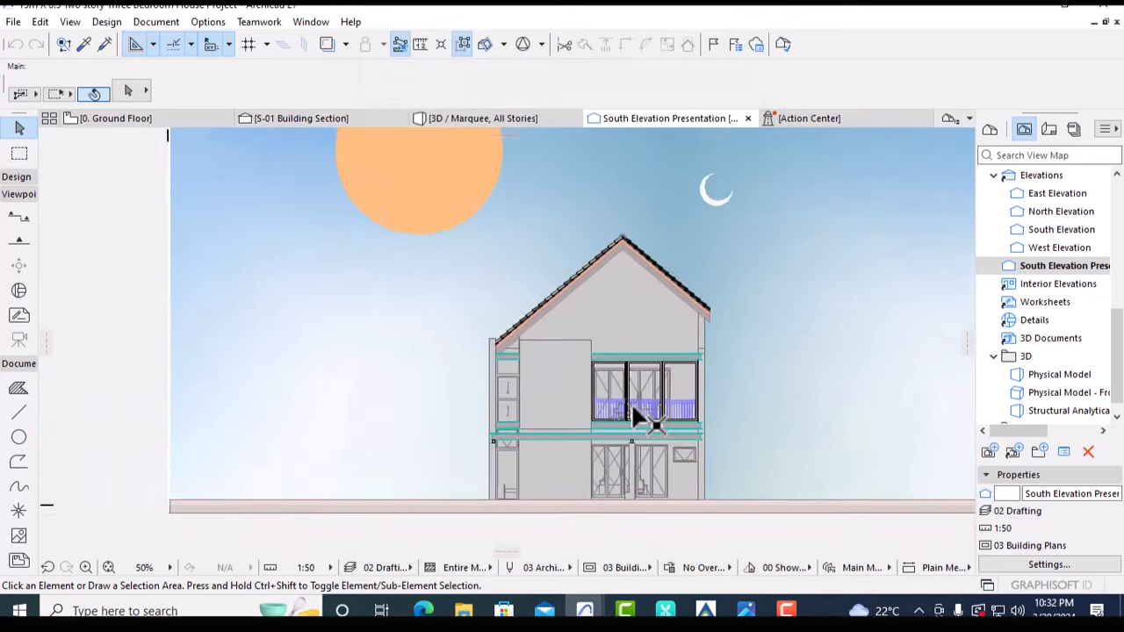
pyautogui.moveTo(638, 415); pyautogui.dragTo(632, 450, button='middle')
pyautogui.scroll(-1, 642, 408)
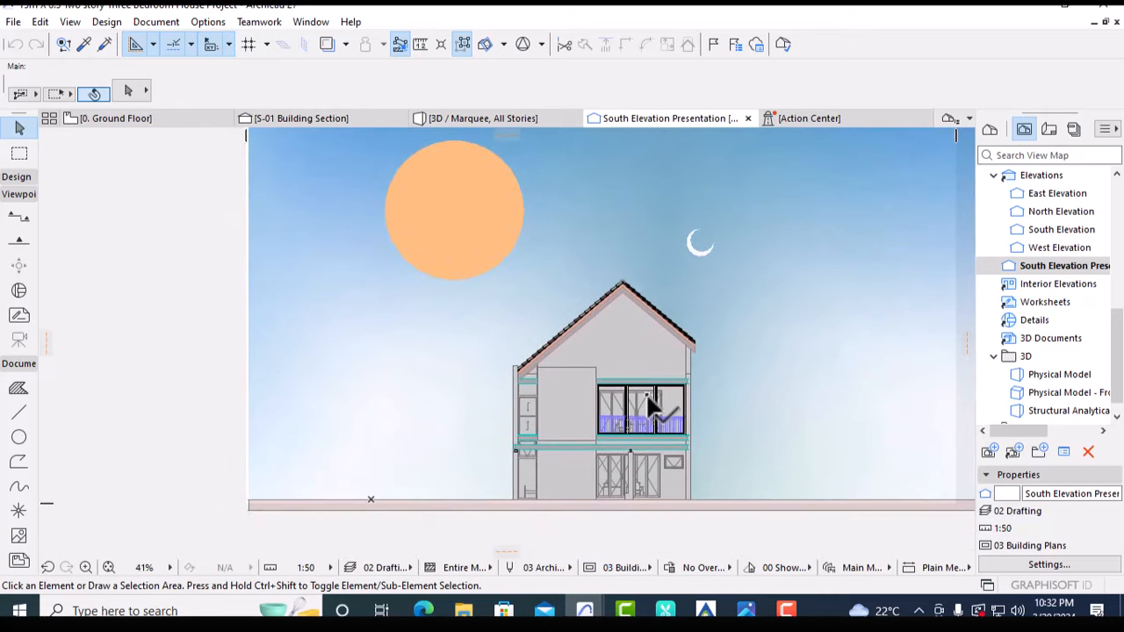
pyautogui.scroll(-1, 634, 407)
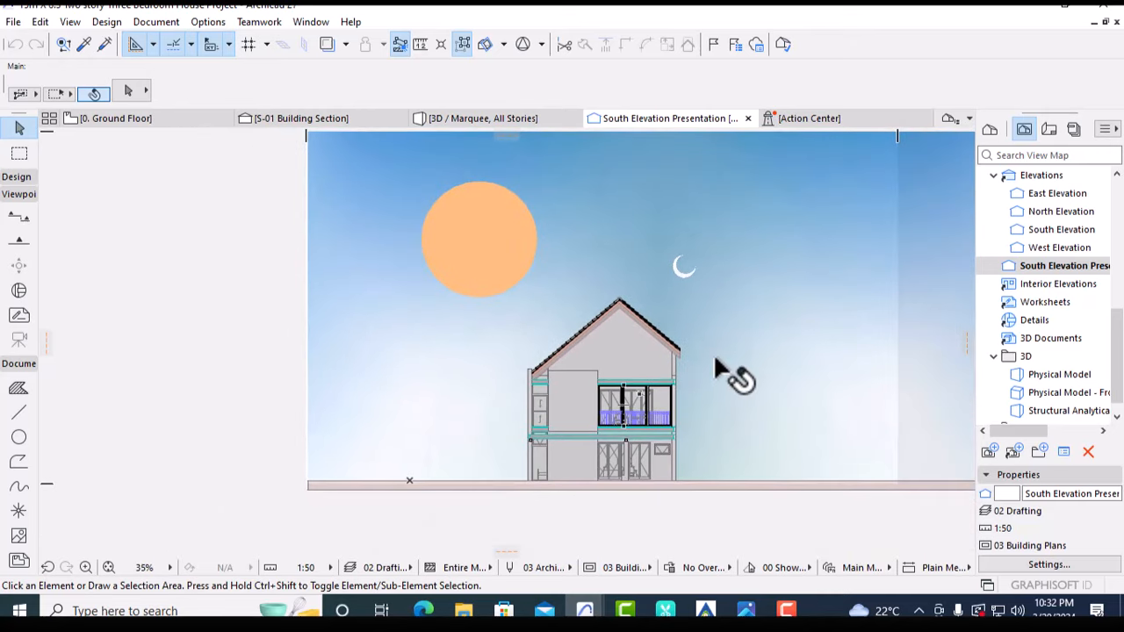
pyautogui.moveTo(728, 377); pyautogui.dragTo(683, 368, button='middle')
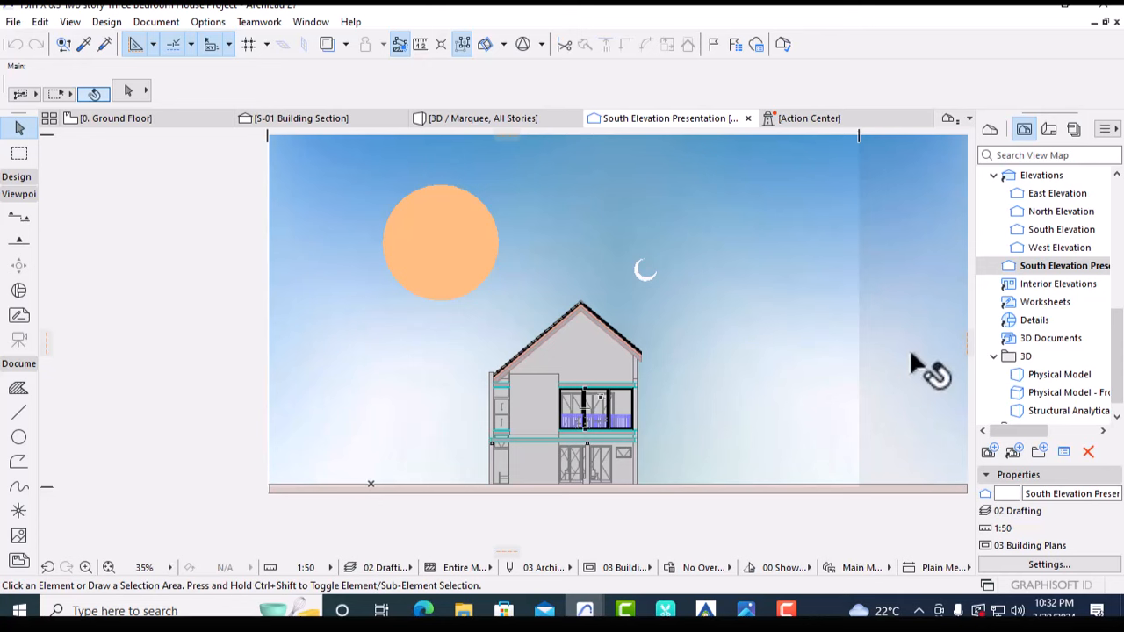
# Enable shadows in the model appearance settings of the presentation elevation and set the sun viewpoint to "as in 3D Window"
pyautogui.rightClick(1052, 268)
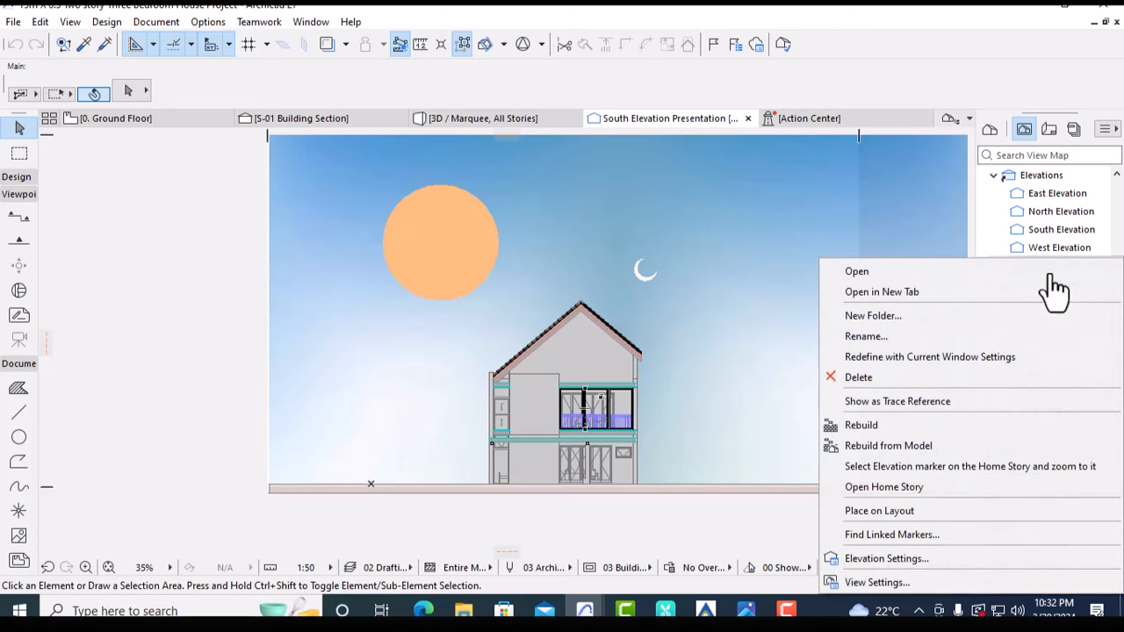
pyautogui.click(866, 557)
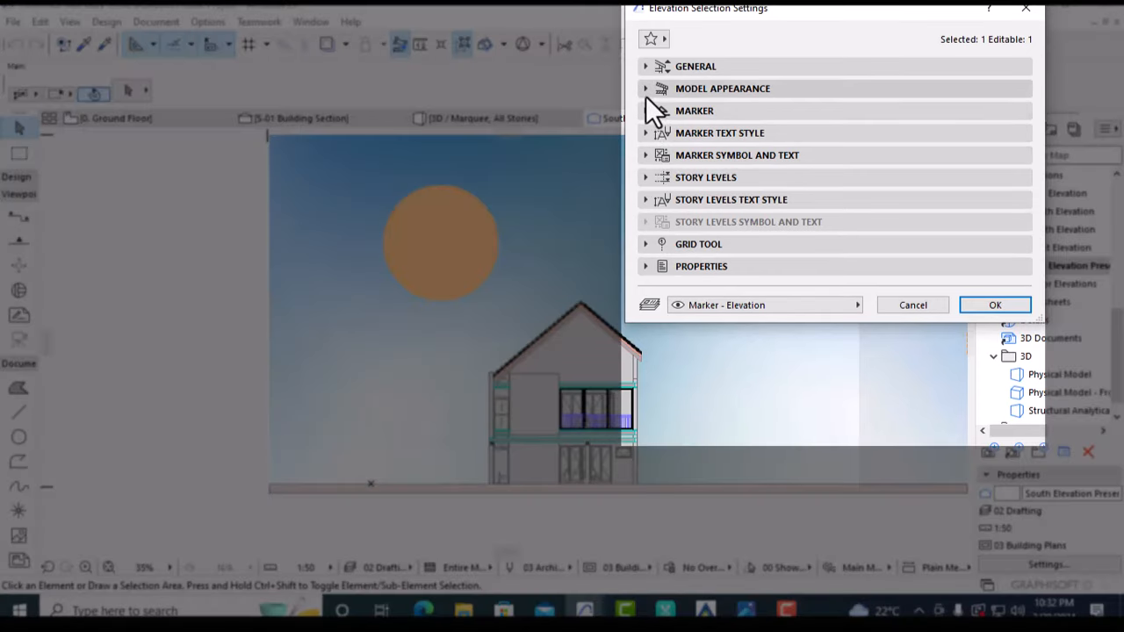
pyautogui.click(646, 90)
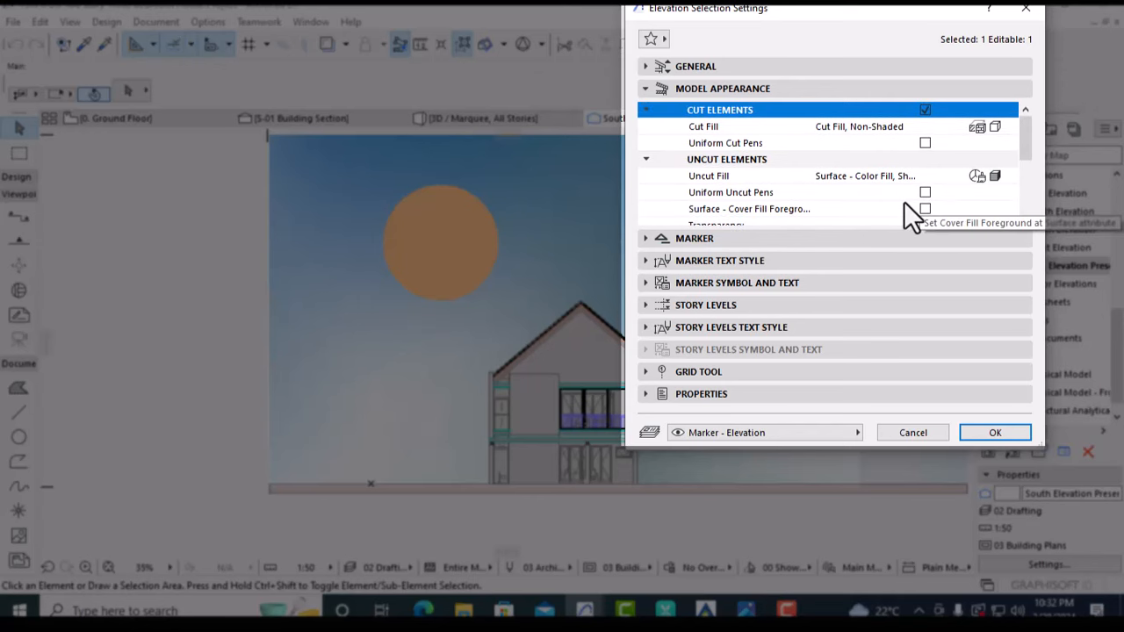
pyautogui.scroll(-1, 906, 206)
pyautogui.scroll(1, 900, 207)
pyautogui.scroll(-2, 887, 207)
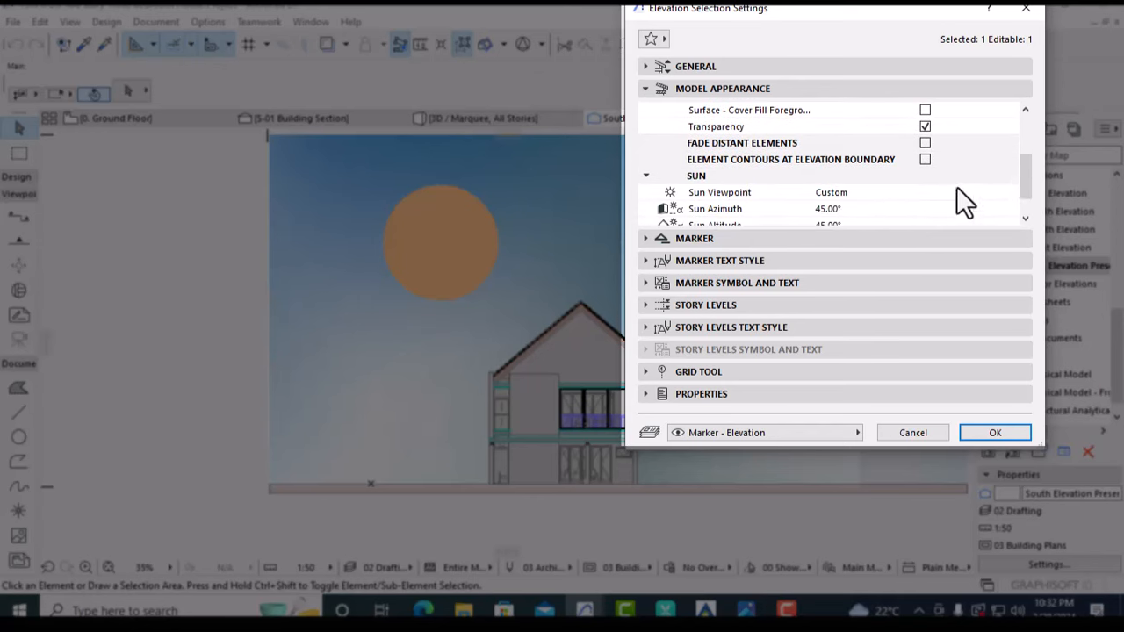
pyautogui.moveTo(1029, 169); pyautogui.dragTo(1026, 191)
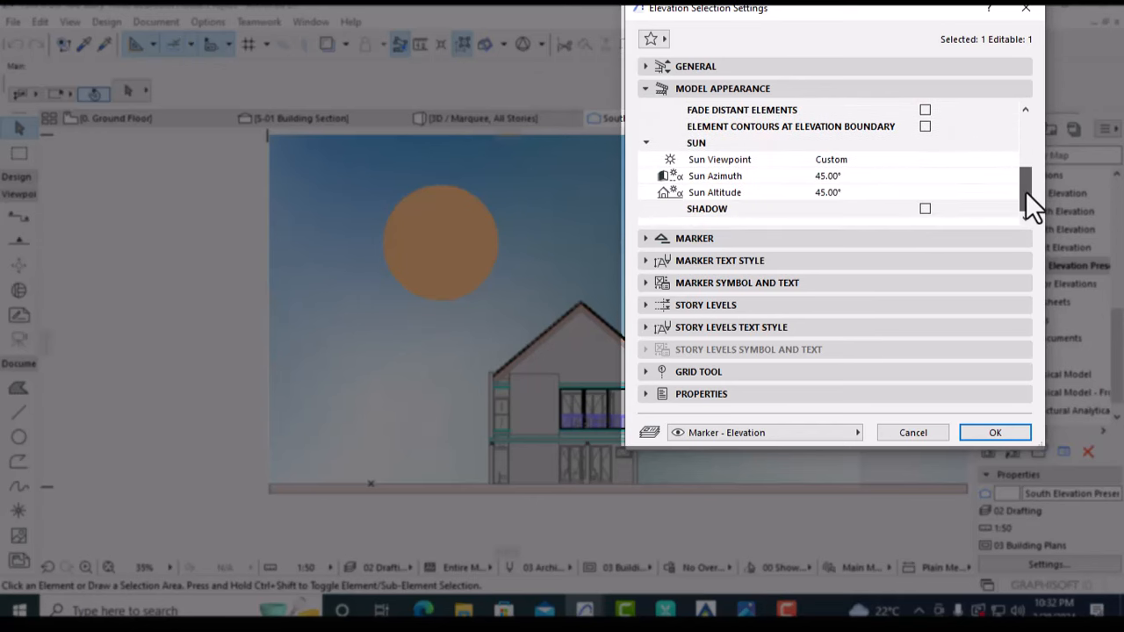
pyautogui.click(924, 209)
pyautogui.click(878, 159)
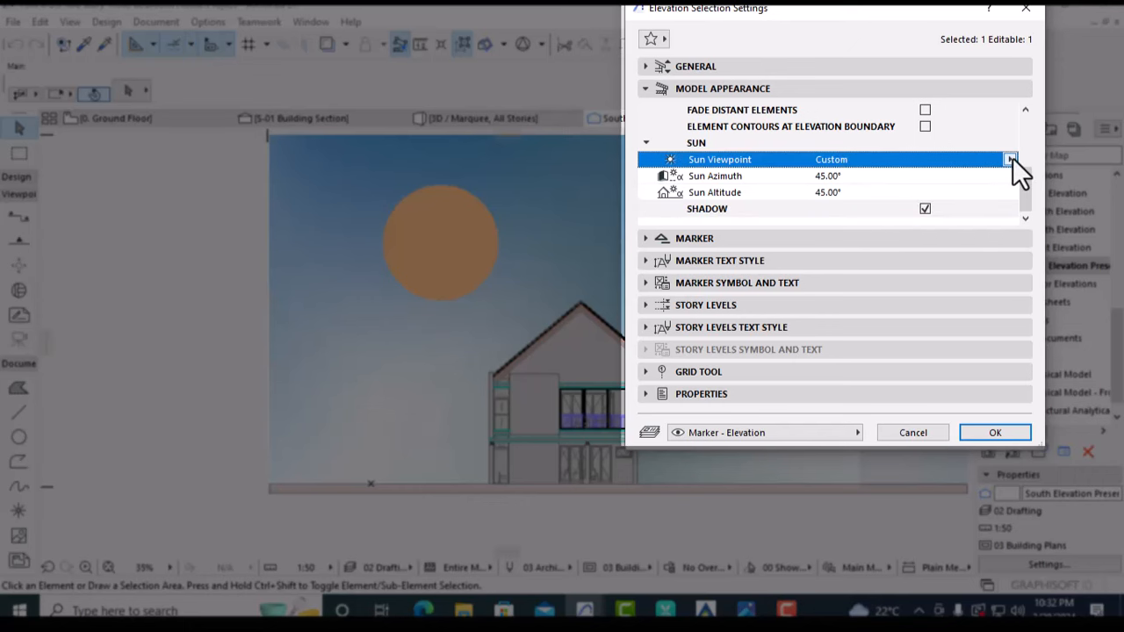
pyautogui.click(1048, 163)
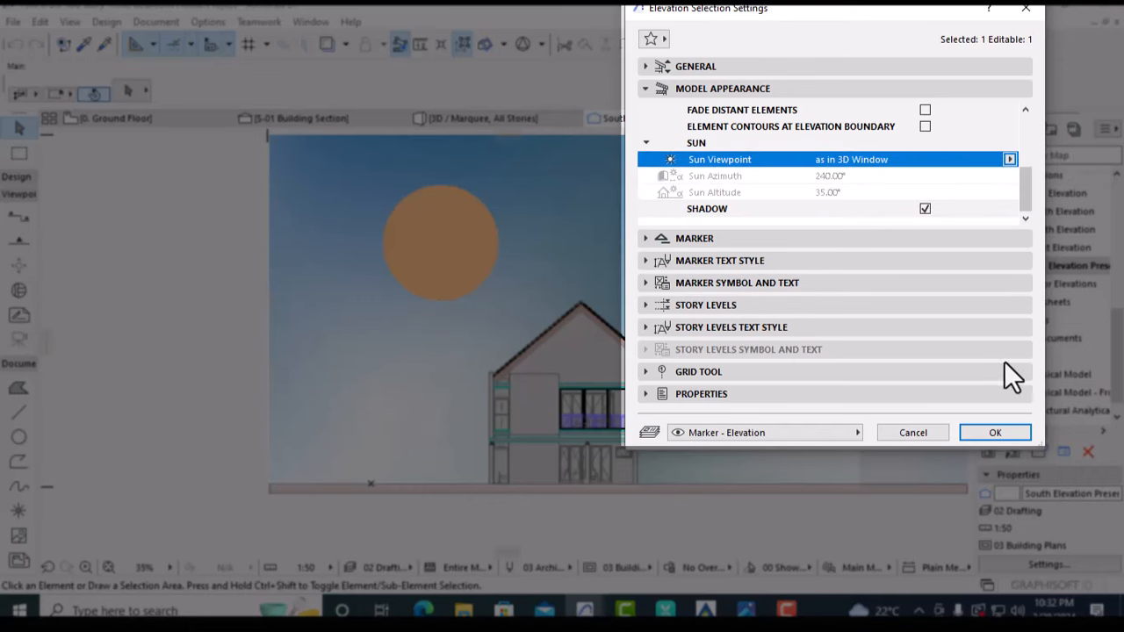
pyautogui.click(995, 432)
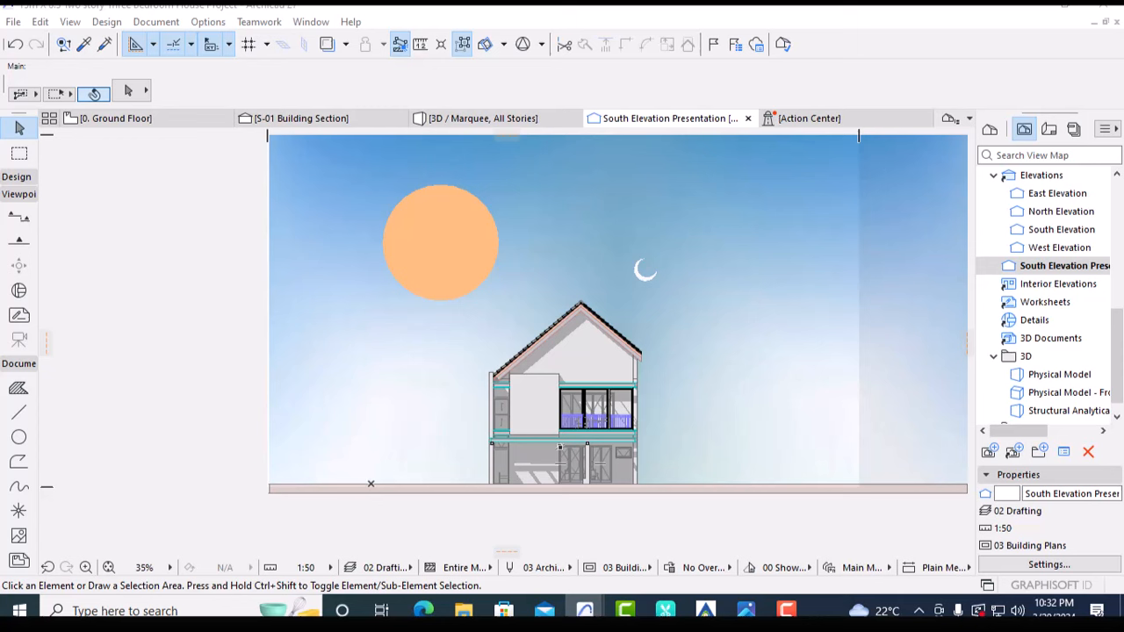
# Set the orange sun circle's fill pen to 3 and its fill type to 25 %
pyautogui.click(460, 240)
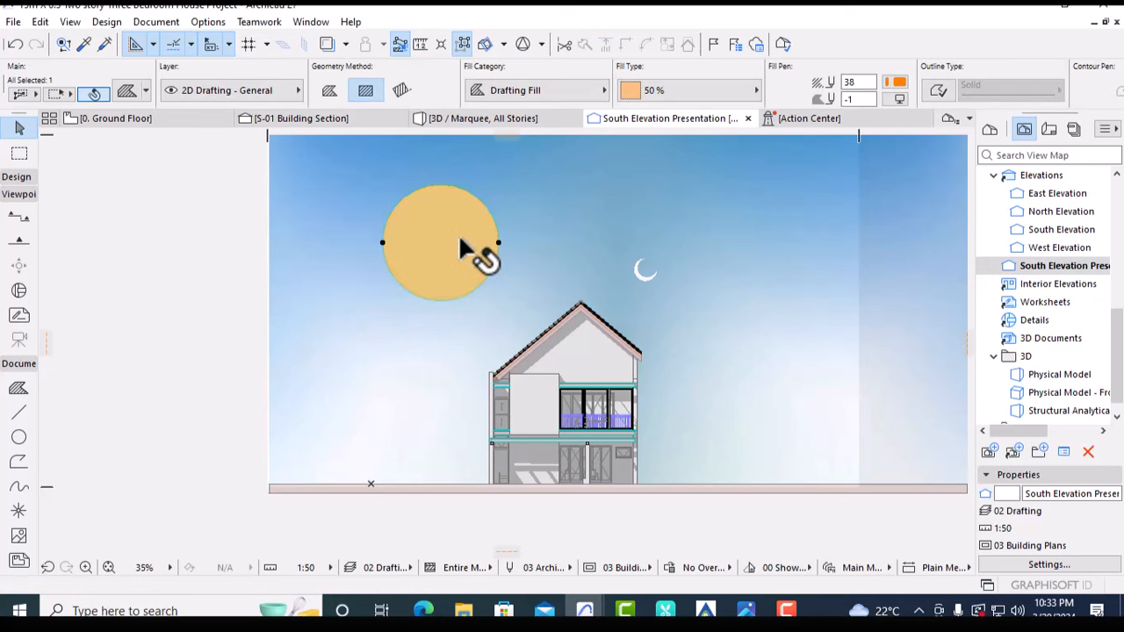
pyautogui.click(856, 83)
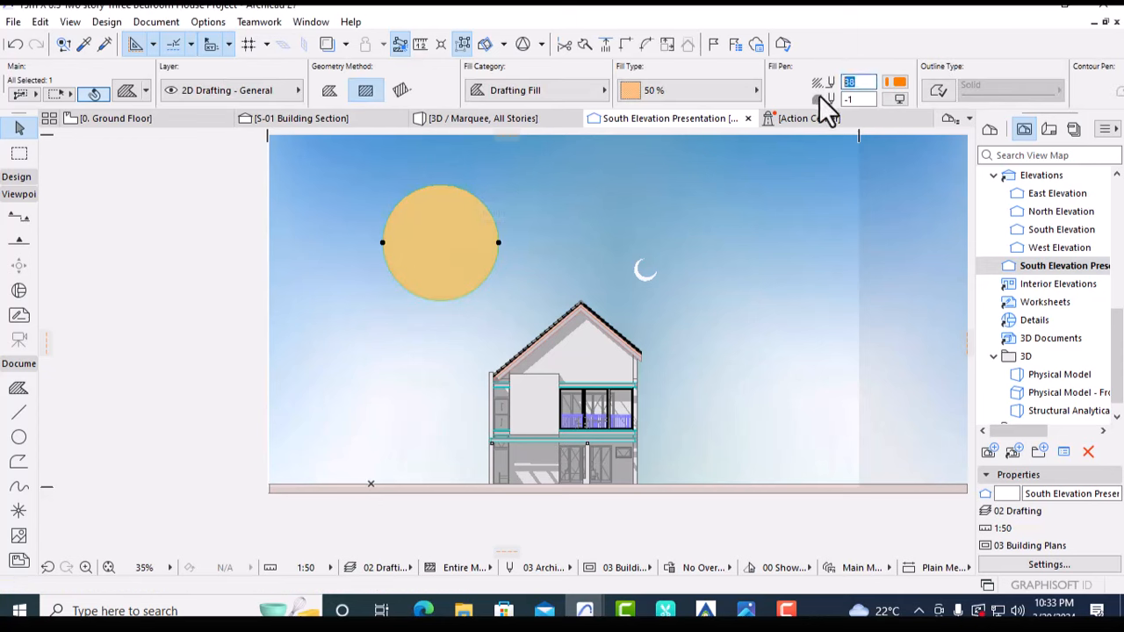
pyautogui.write('3')
pyautogui.press('Return')
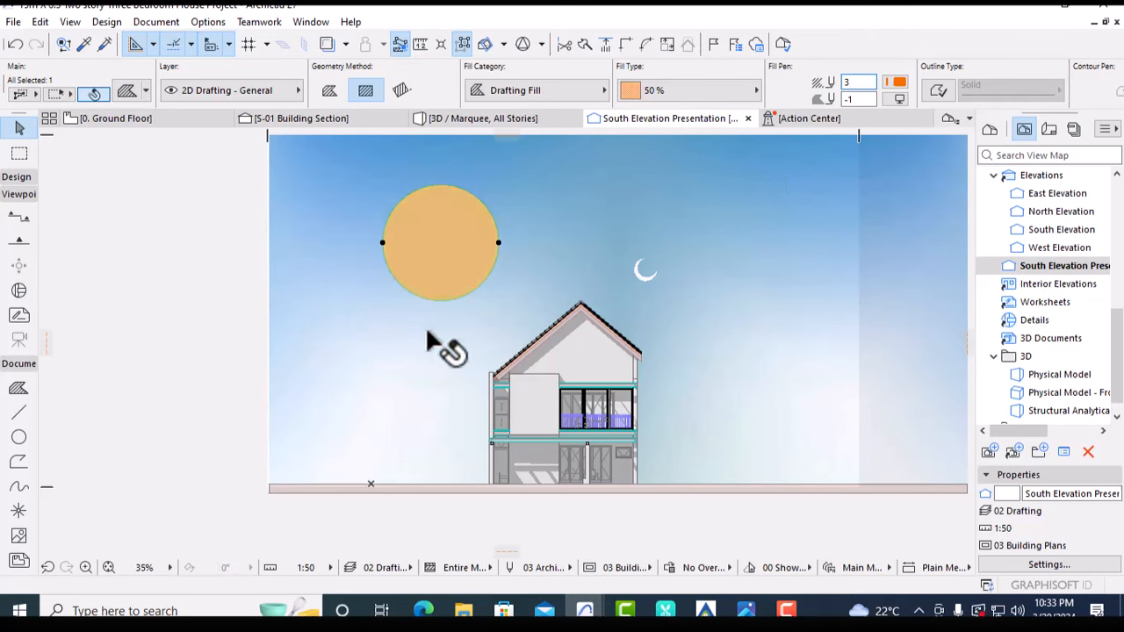
pyautogui.click(249, 347)
pyautogui.click(458, 267)
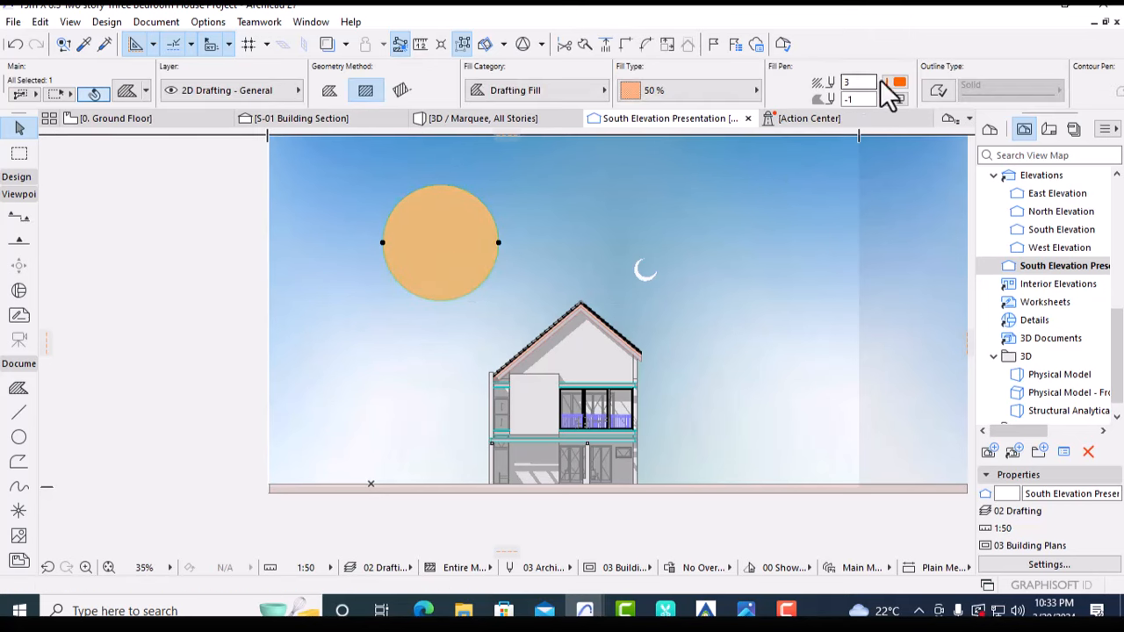
pyautogui.click(680, 101)
pyautogui.click(808, 165)
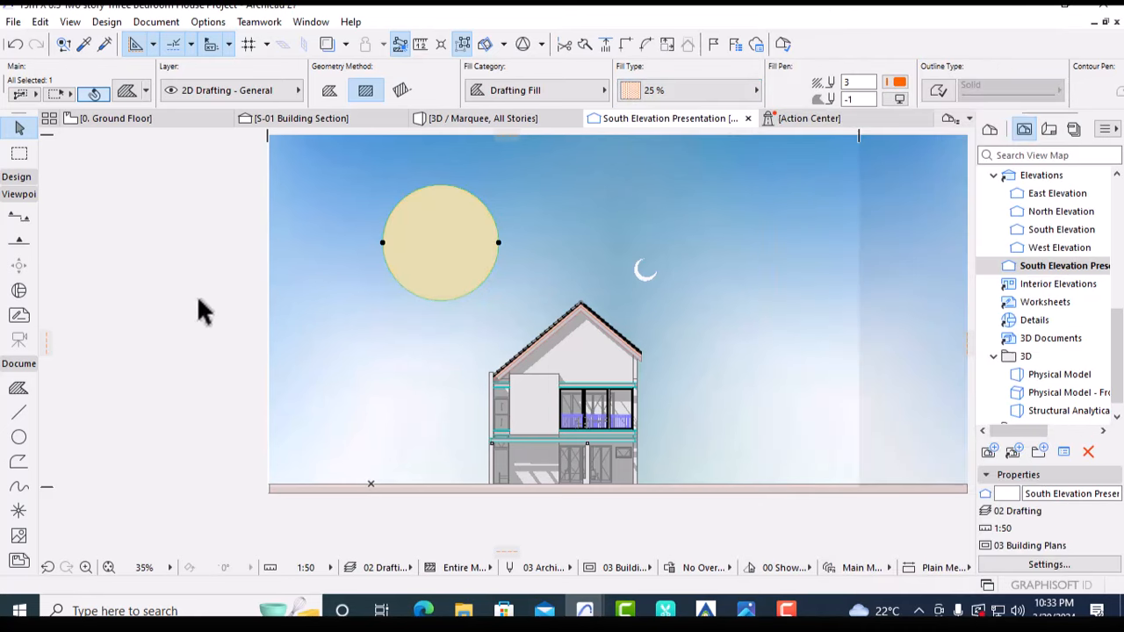
pyautogui.click(196, 295)
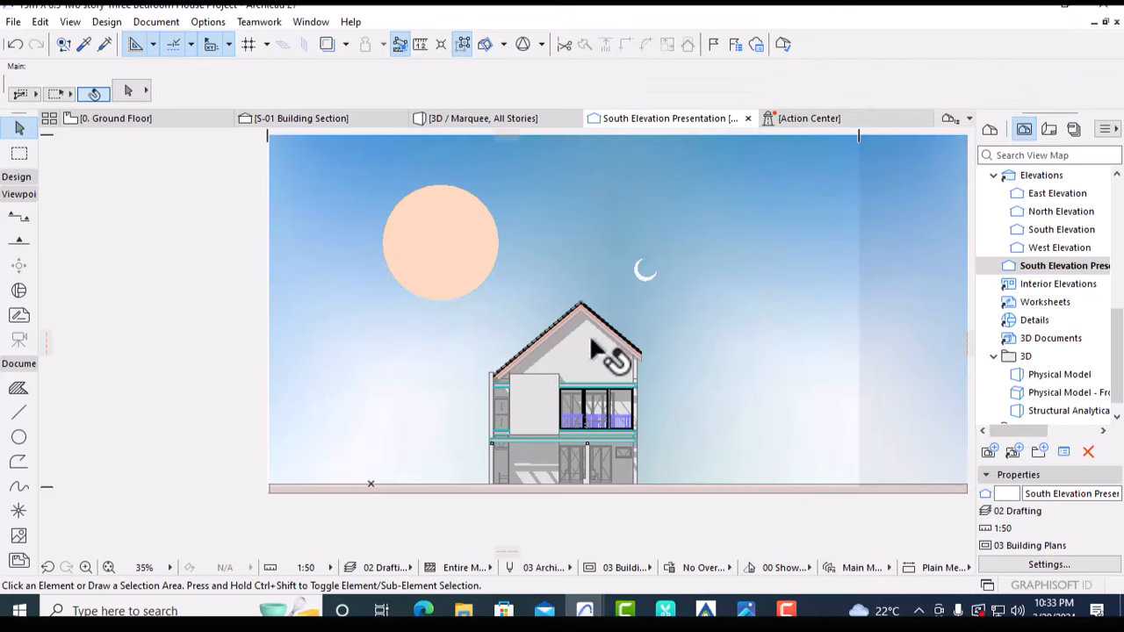
# Move the crescent slightly farther to the right in the sky above the house
pyautogui.scroll(-2, 654, 281)
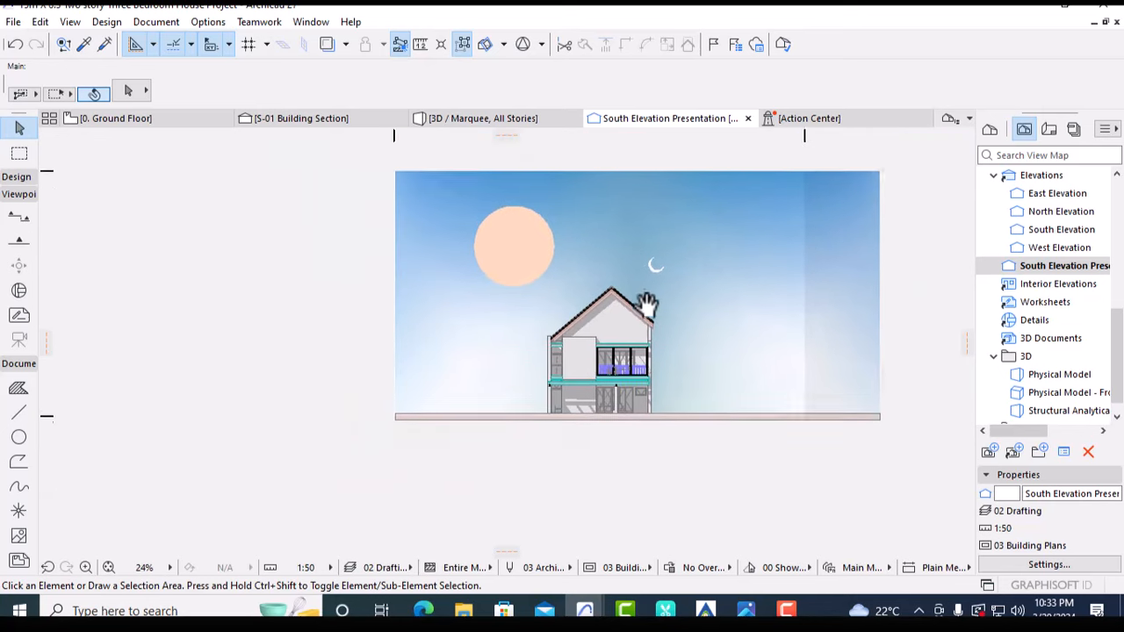
pyautogui.moveTo(648, 304); pyautogui.dragTo(652, 300, button='middle')
pyautogui.click(534, 262)
pyautogui.press('Escape')
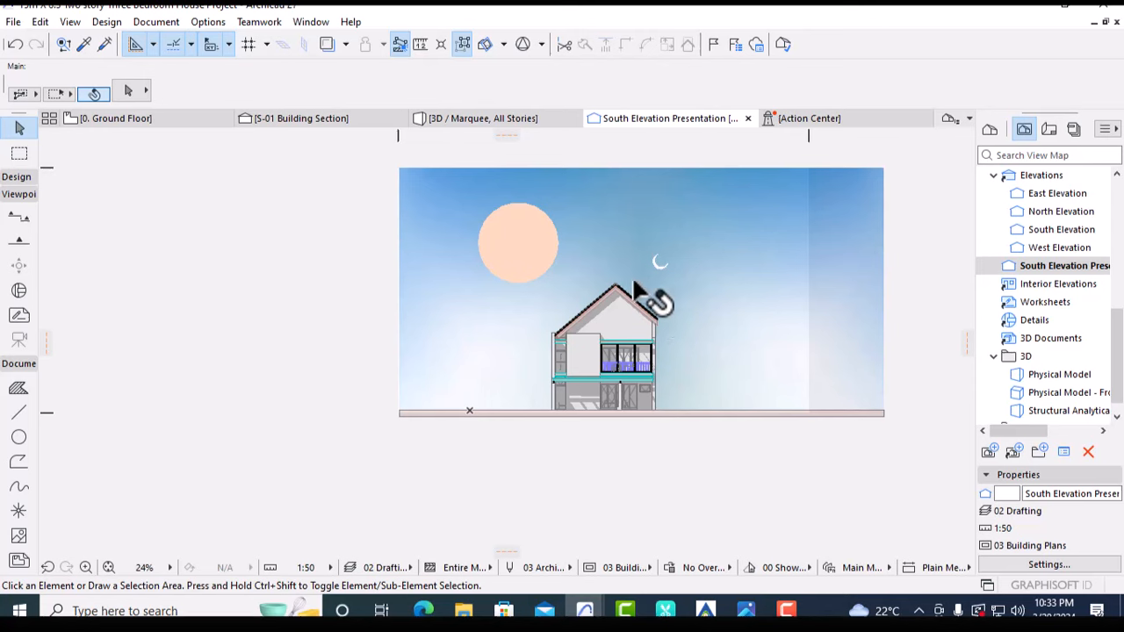
pyautogui.click(670, 271)
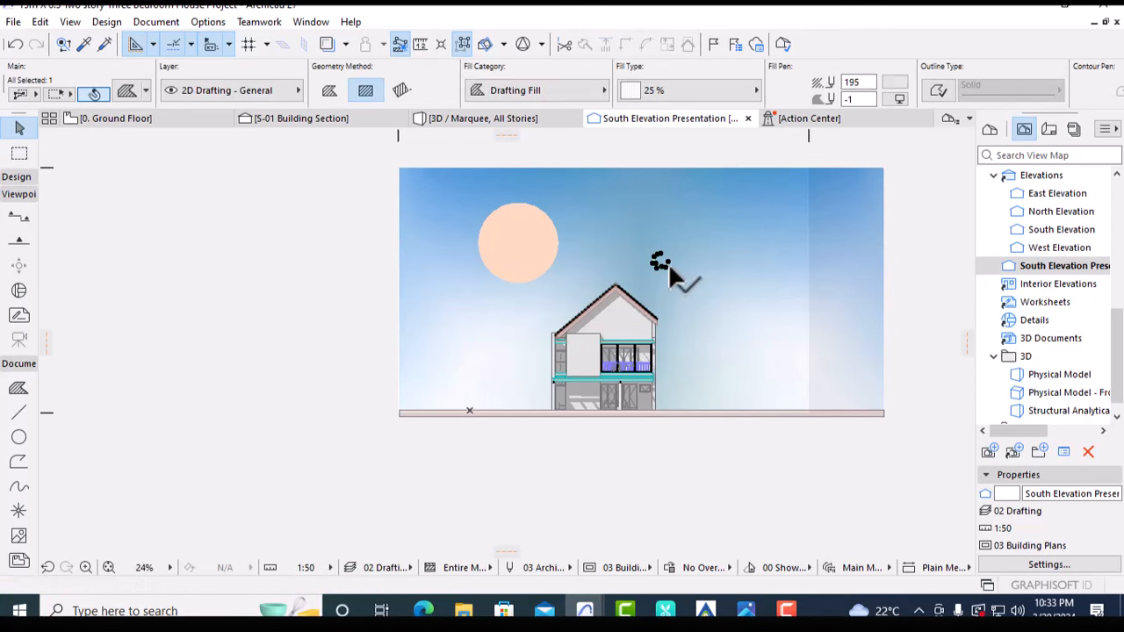
pyautogui.click(670, 272)
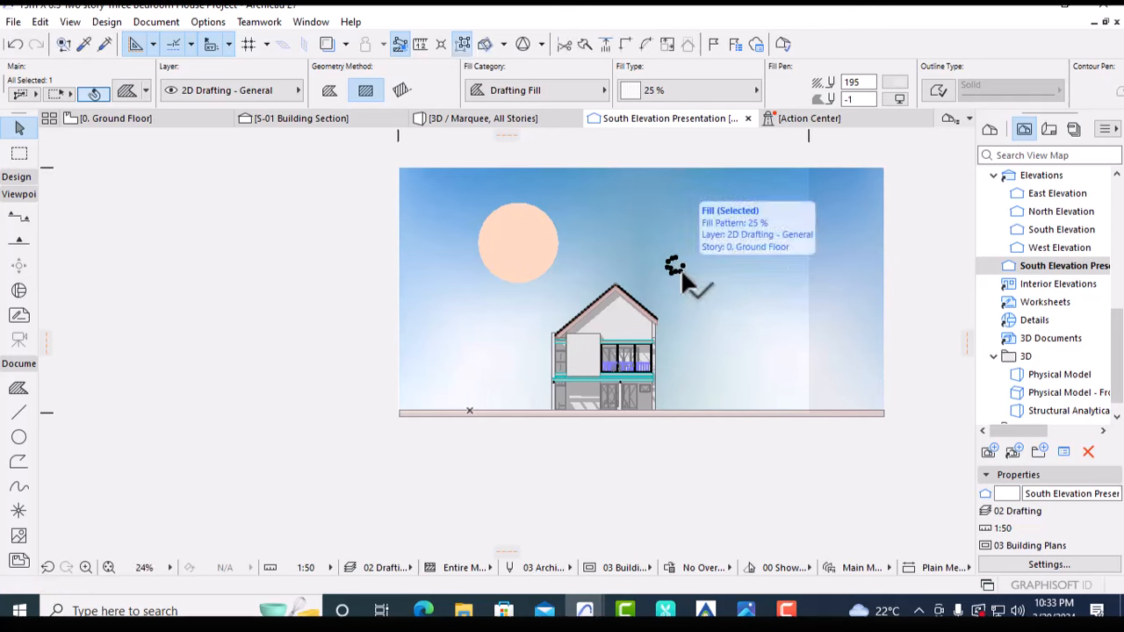
# Enlarge the crescent with a graphically defined Resize and shift it slightly upward in the sky
pyautogui.hotkey('ctrl', 'k')
pyautogui.click(647, 341)
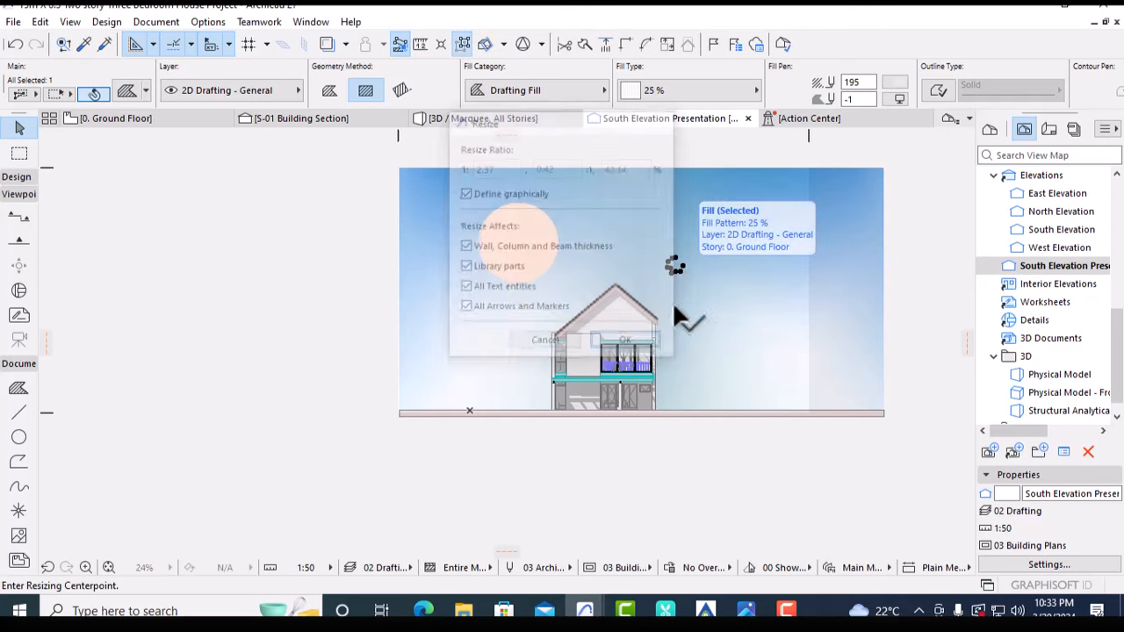
pyautogui.click(682, 266)
pyautogui.click(673, 243)
pyautogui.click(671, 250)
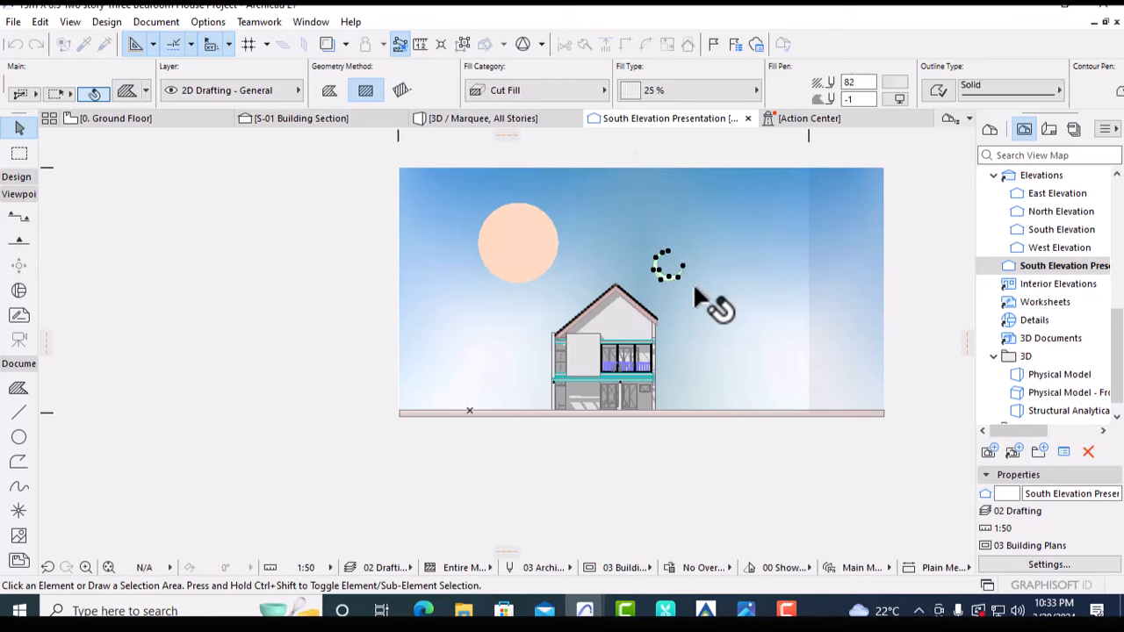
pyautogui.click(672, 268)
pyautogui.click(683, 260)
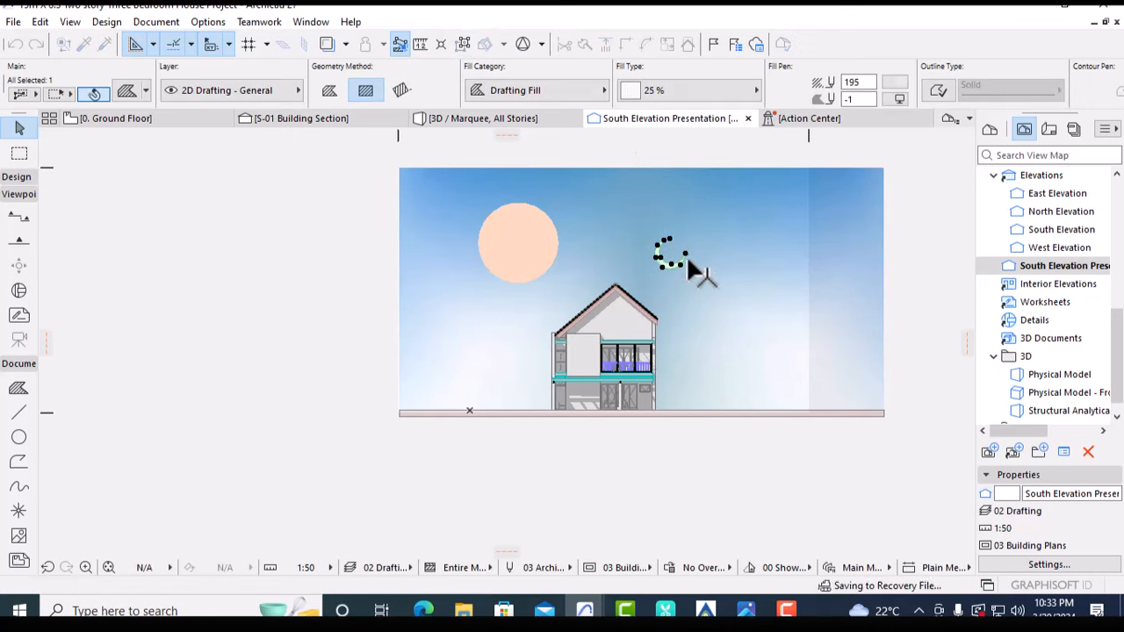
pyautogui.press('Escape')
# Delete the sun circle from the sky
pyautogui.moveTo(656, 319); pyautogui.dragTo(716, 289, button='middle')
pyautogui.click(600, 227)
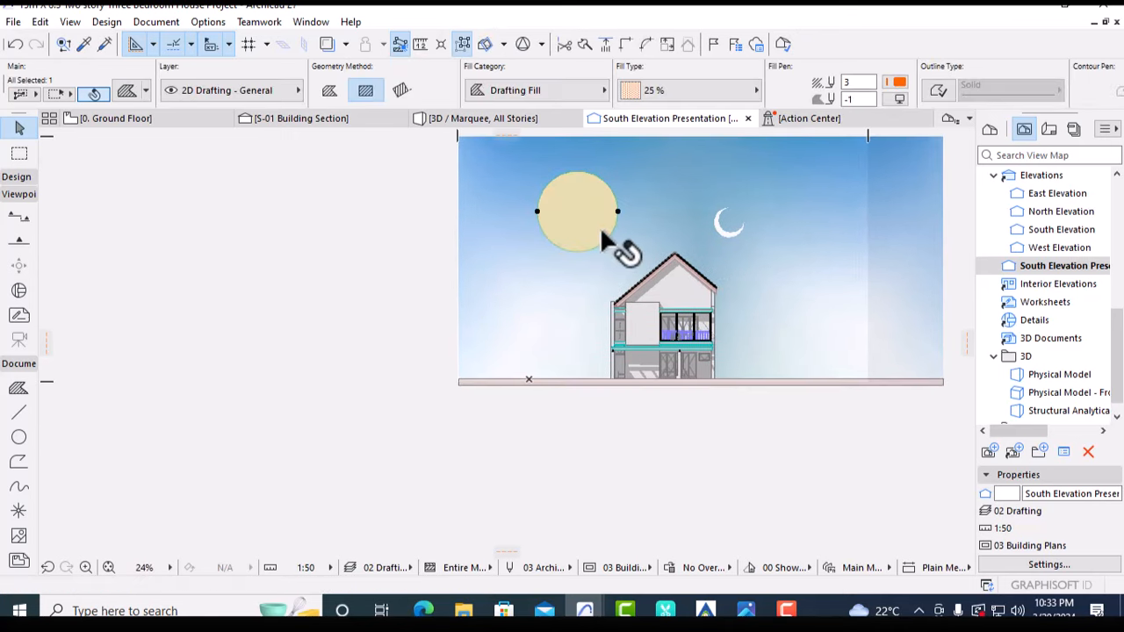
pyautogui.press('Delete')
# Move the crescent about 2400 mm at about 20° up and away from the roof ridge
pyautogui.scroll(4, 698, 334)
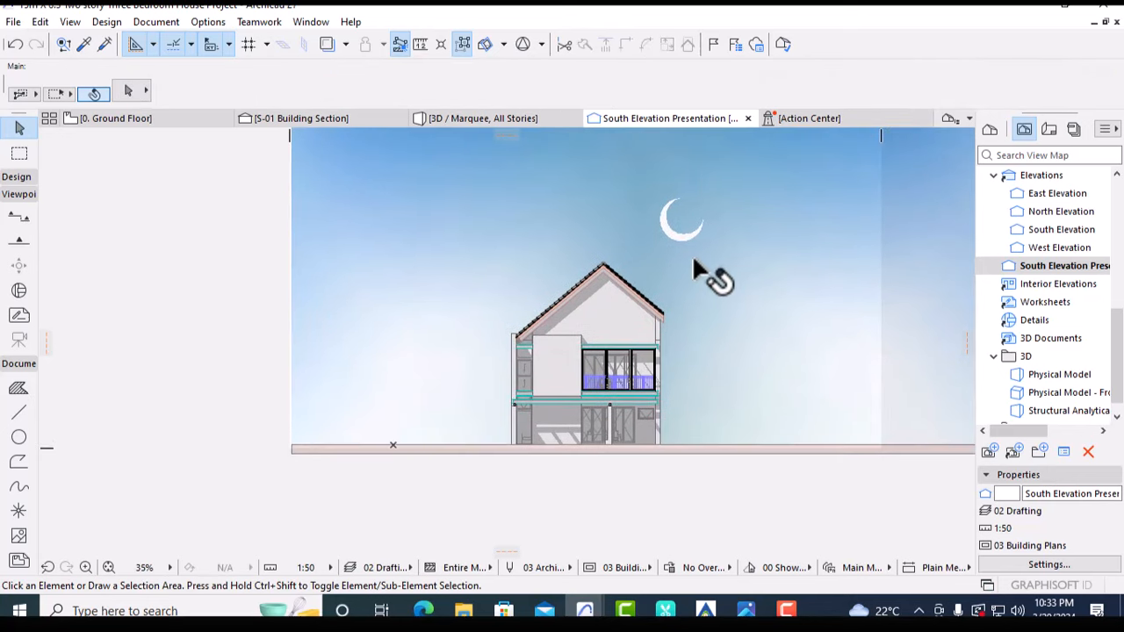
pyautogui.click(689, 237)
pyautogui.hotkey('ctrl', 'd')
pyautogui.click(702, 219)
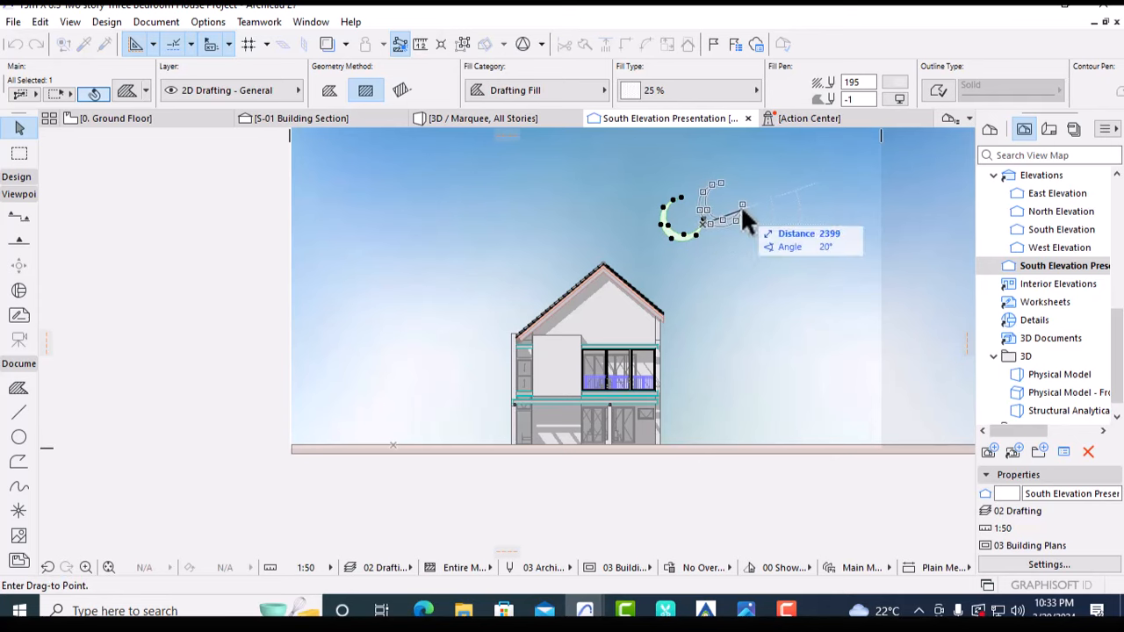
pyautogui.click(744, 207)
pyautogui.press('Escape')
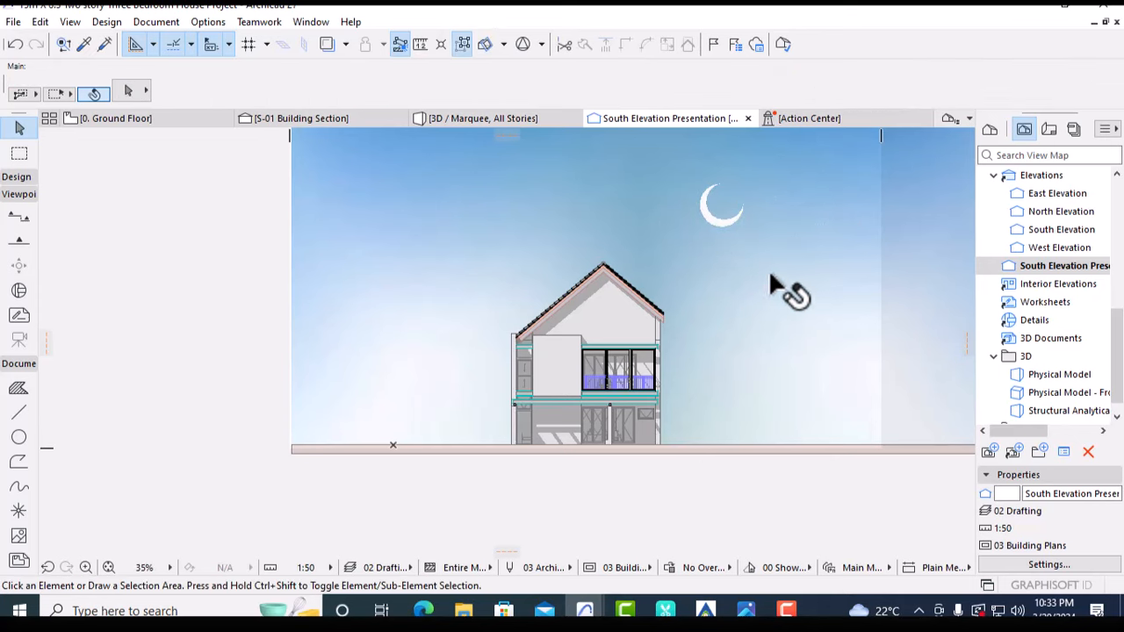
# Enlarge the crescent a little further about a point inside it, defining the resize graphically
pyautogui.click(743, 229)
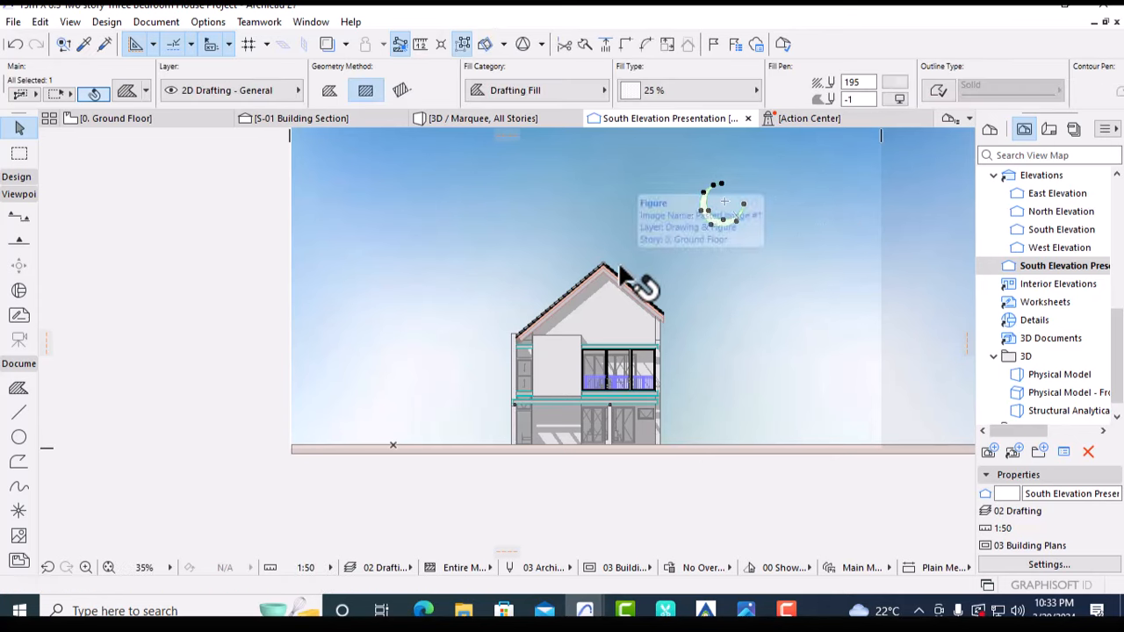
pyautogui.hotkey('ctrl', 'k')
pyautogui.click(626, 341)
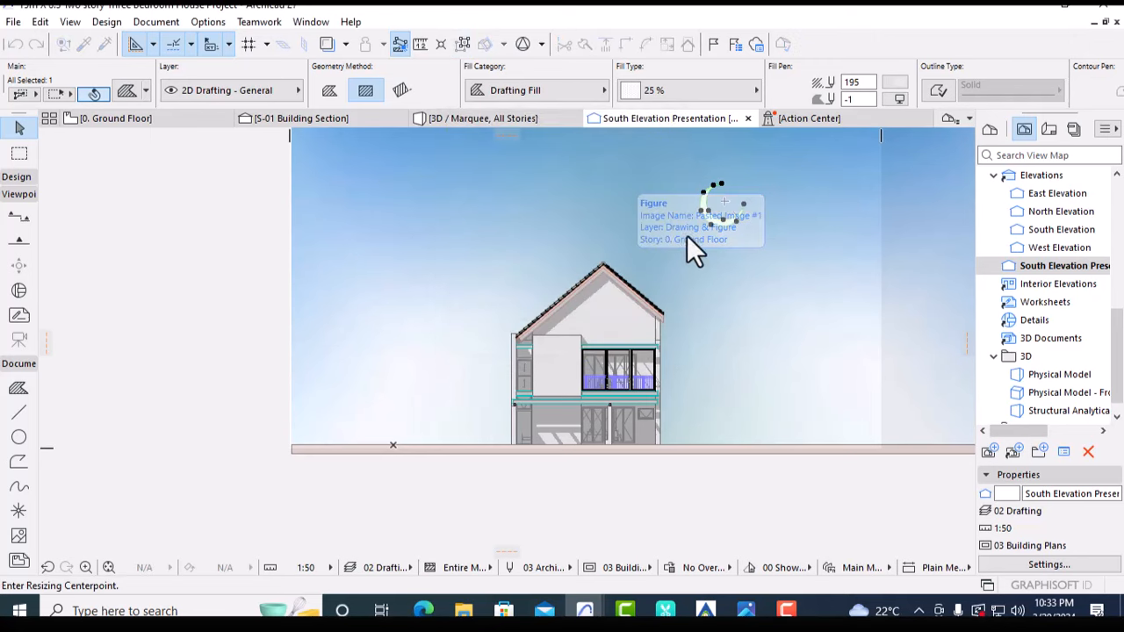
pyautogui.click(726, 203)
pyautogui.click(738, 199)
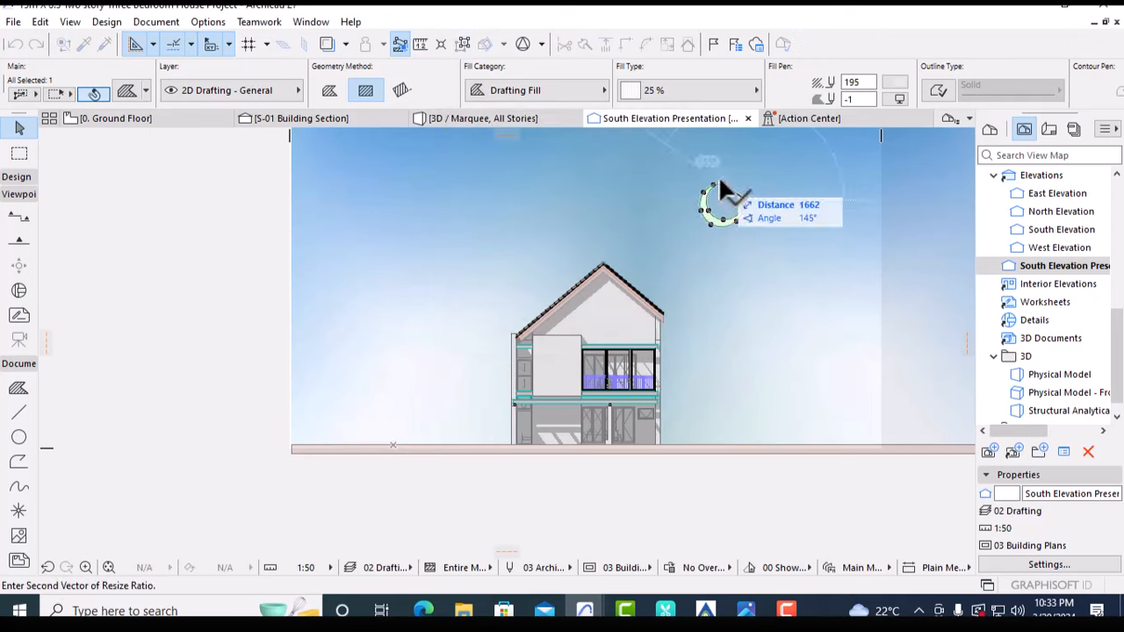
pyautogui.click(716, 182)
pyautogui.scroll(-3, 632, 326)
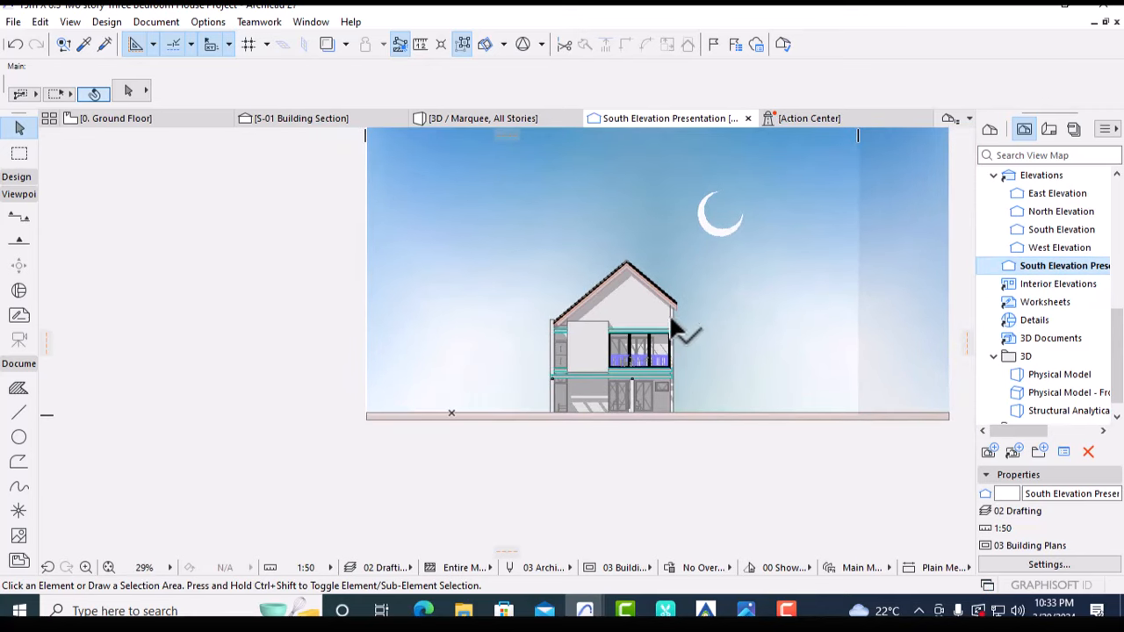
pyautogui.scroll(-2, 633, 332)
pyautogui.scroll(3, 642, 386)
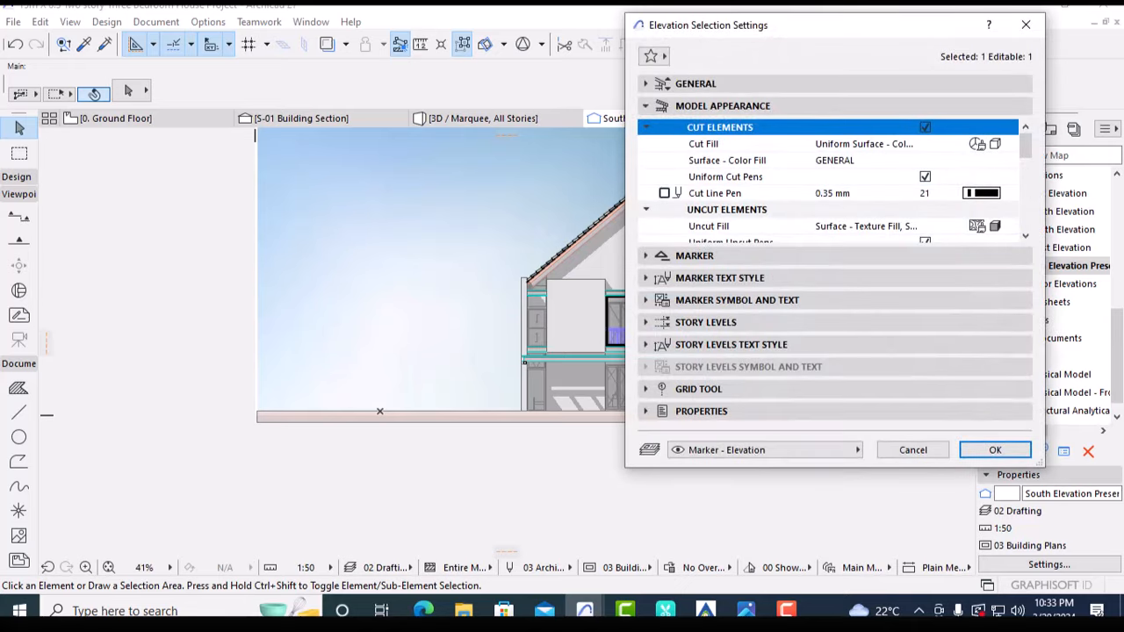
pyautogui.moveTo(908, 26); pyautogui.dragTo(1123, 62)
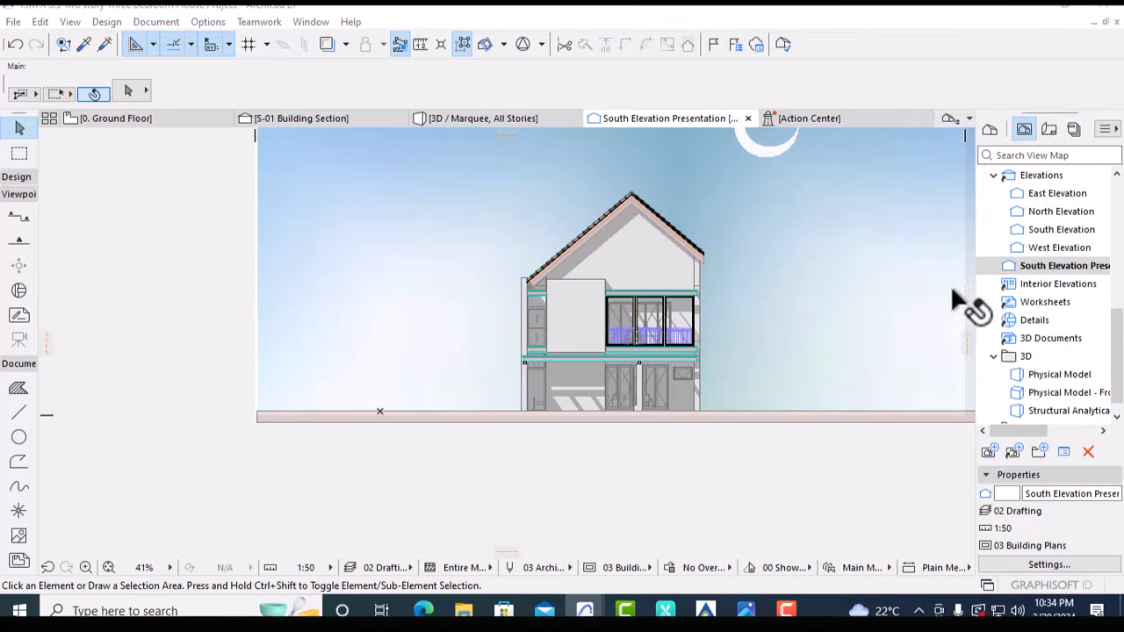
# Set the uncut fill to Surface - Texture Fill, Shaded in the South Elevation Presentation's model appearance settings
pyautogui.rightClick(1037, 265)
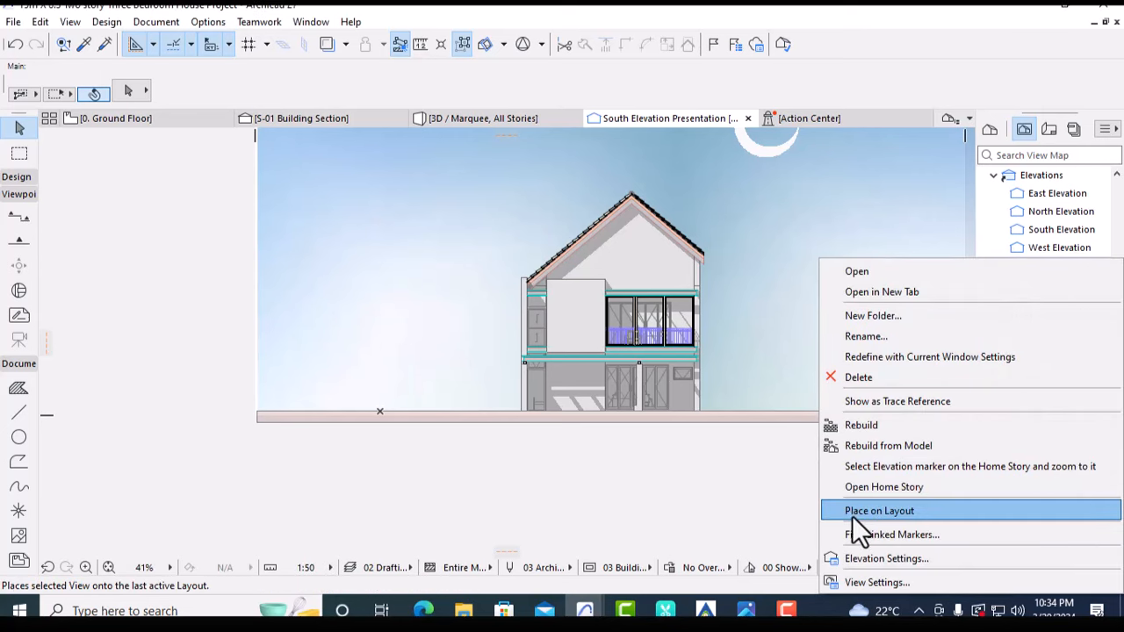
pyautogui.click(873, 557)
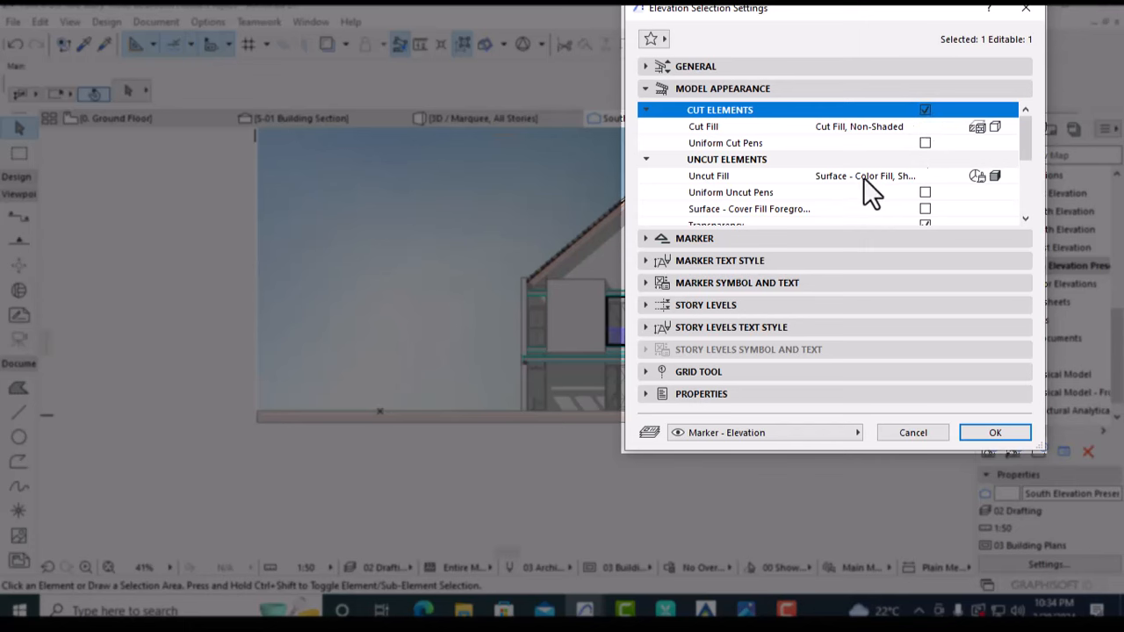
pyautogui.click(995, 178)
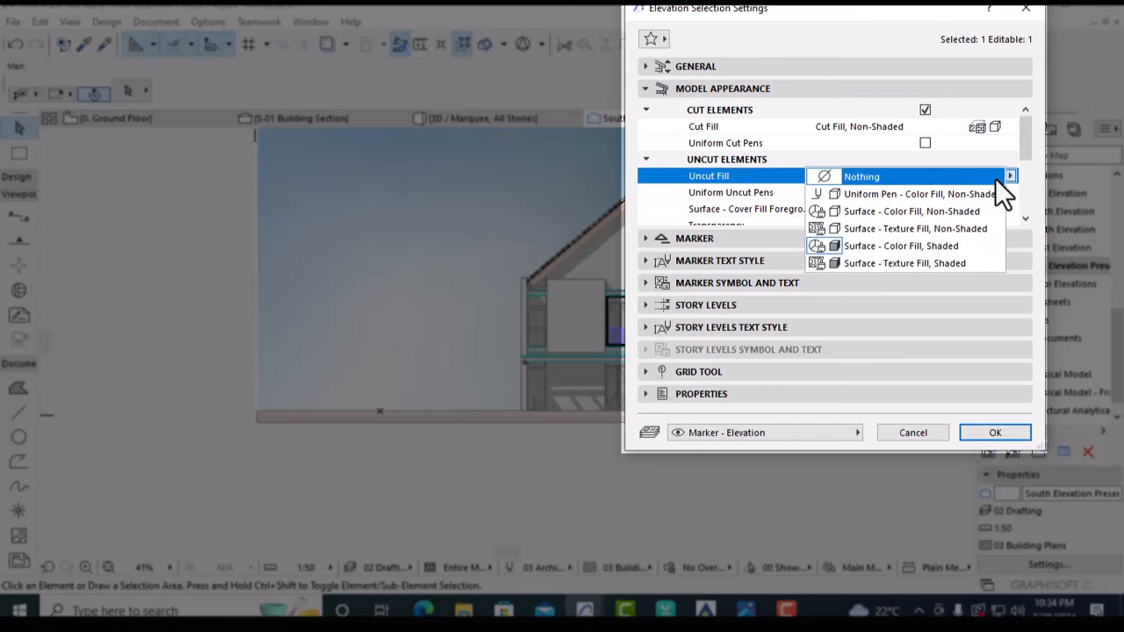
pyautogui.click(877, 260)
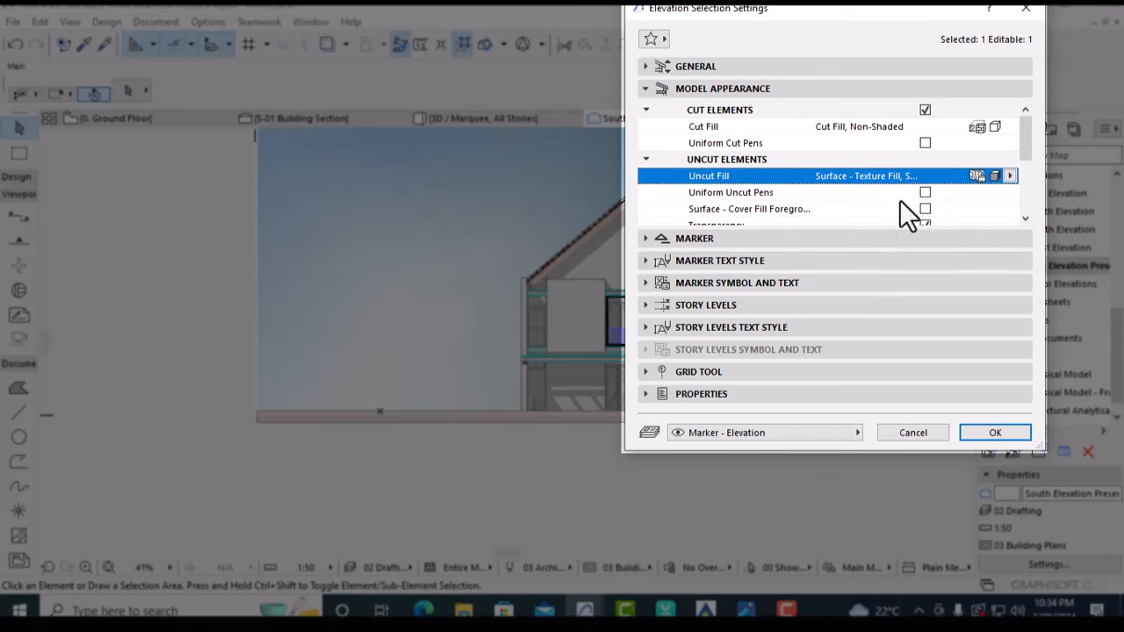
# Enable the surface cover fill foreground option for uncut elements and apply the elevation settings
pyautogui.click(923, 209)
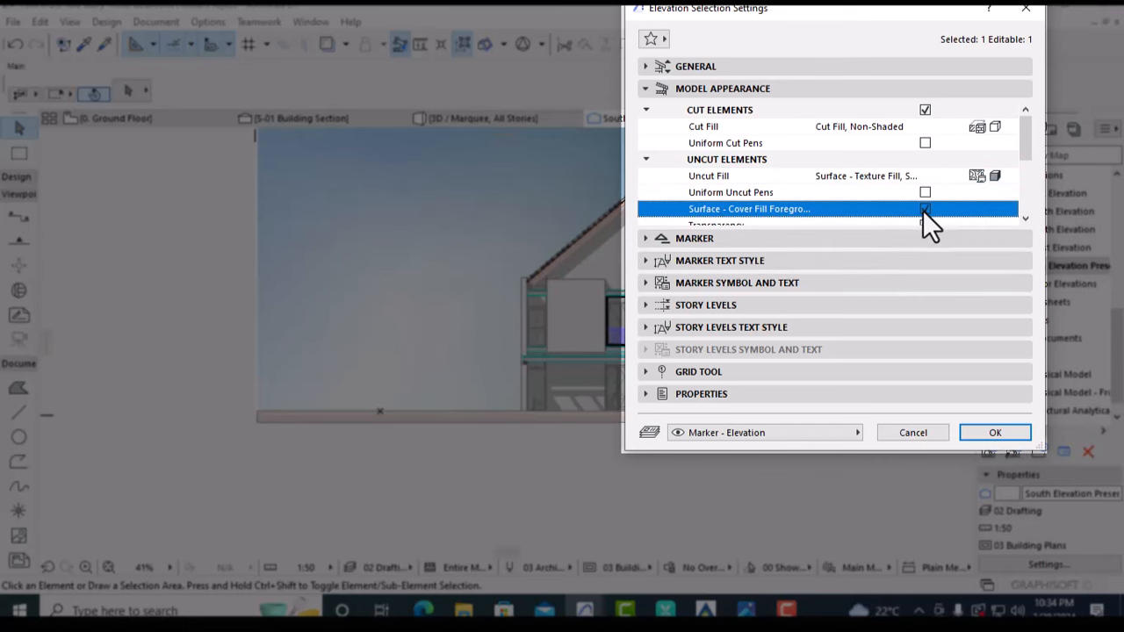
pyautogui.click(1024, 218)
pyautogui.click(1024, 219)
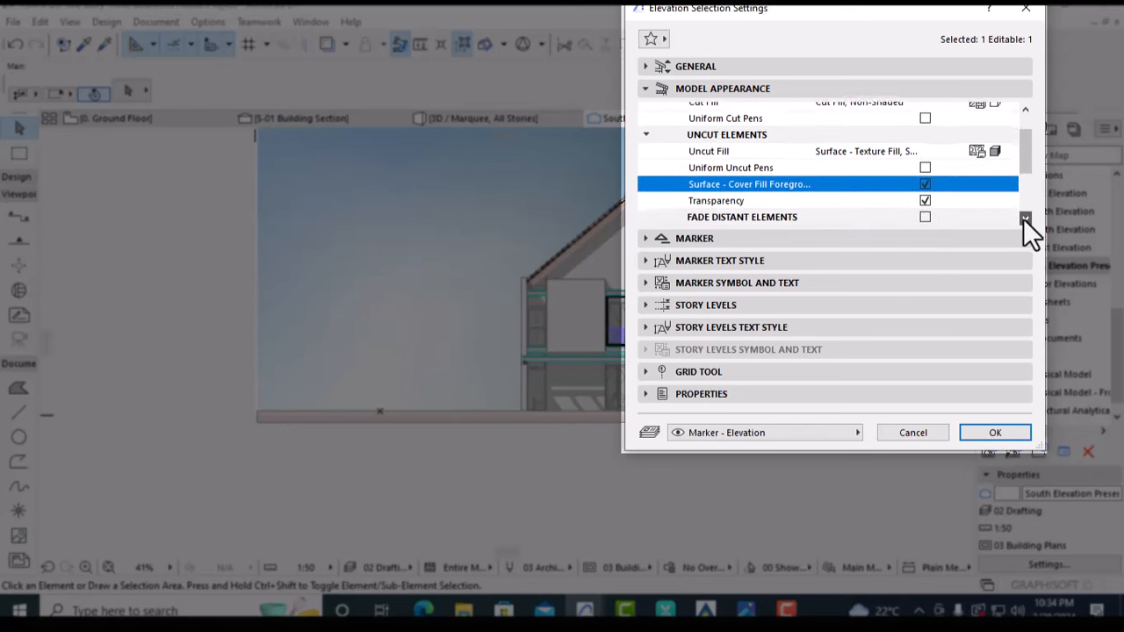
pyautogui.click(1024, 219)
pyautogui.click(1024, 218)
pyautogui.click(1023, 218)
pyautogui.click(1024, 218)
pyautogui.click(1024, 219)
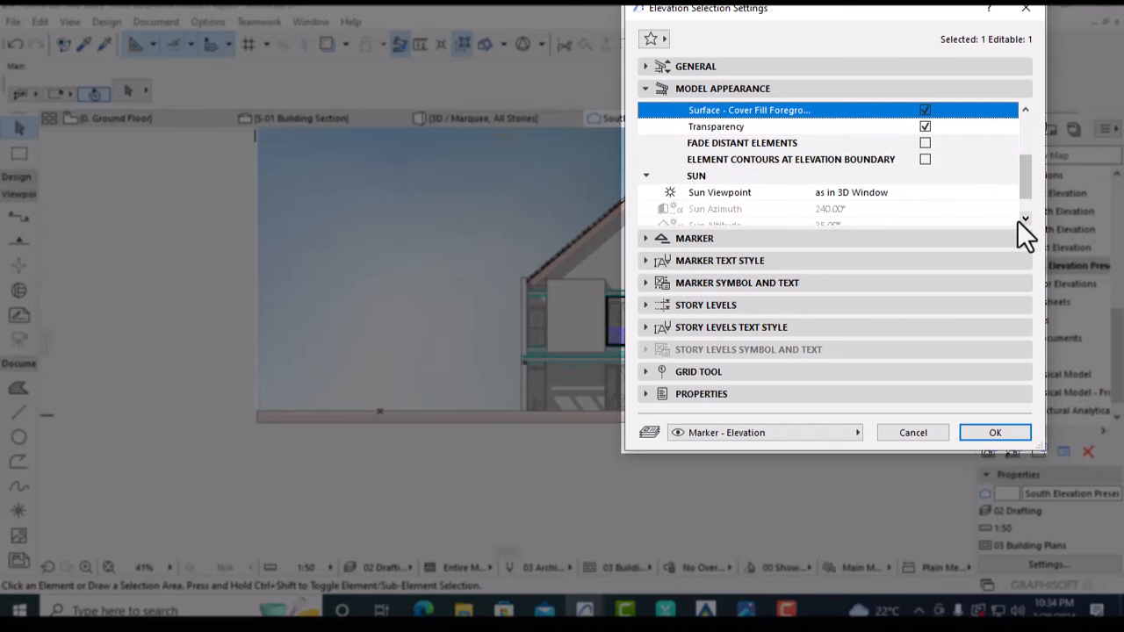
pyautogui.click(1024, 219)
pyautogui.click(1024, 219)
pyautogui.click(1024, 218)
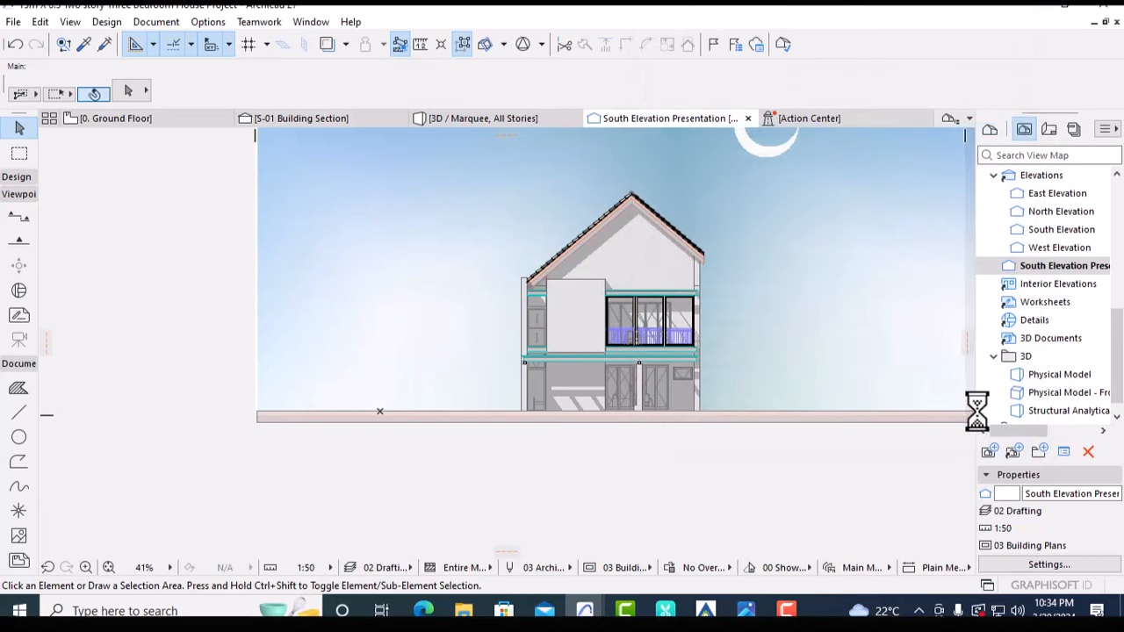
pyautogui.click(993, 432)
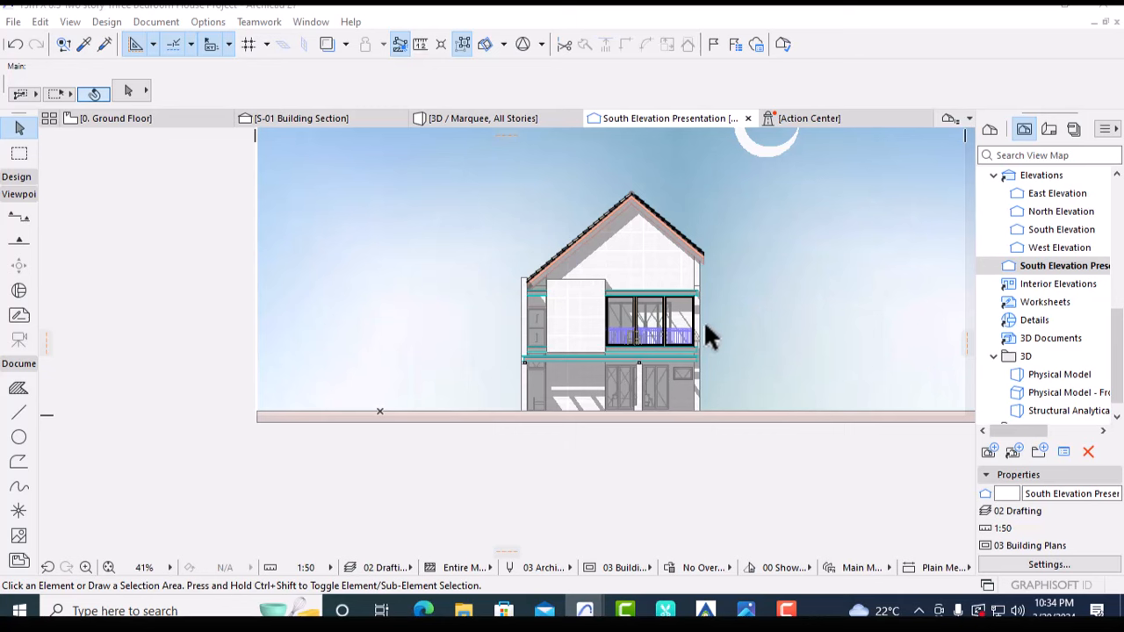
# Enable fading of distant elements in the South Elevation Presentation's settings and set their uncut fill to Surface - Texture Fill, Shaded
pyautogui.scroll(5, 710, 336)
pyautogui.moveTo(568, 220)
pyautogui.mouseDown(button='middle')
pyautogui.moveTo(548, 330)
pyautogui.moveTo(572, 296)
pyautogui.moveTo(532, 321)
pyautogui.moveTo(539, 336)
pyautogui.mouseUp(button='middle')
pyautogui.scroll(-2, 592, 266)
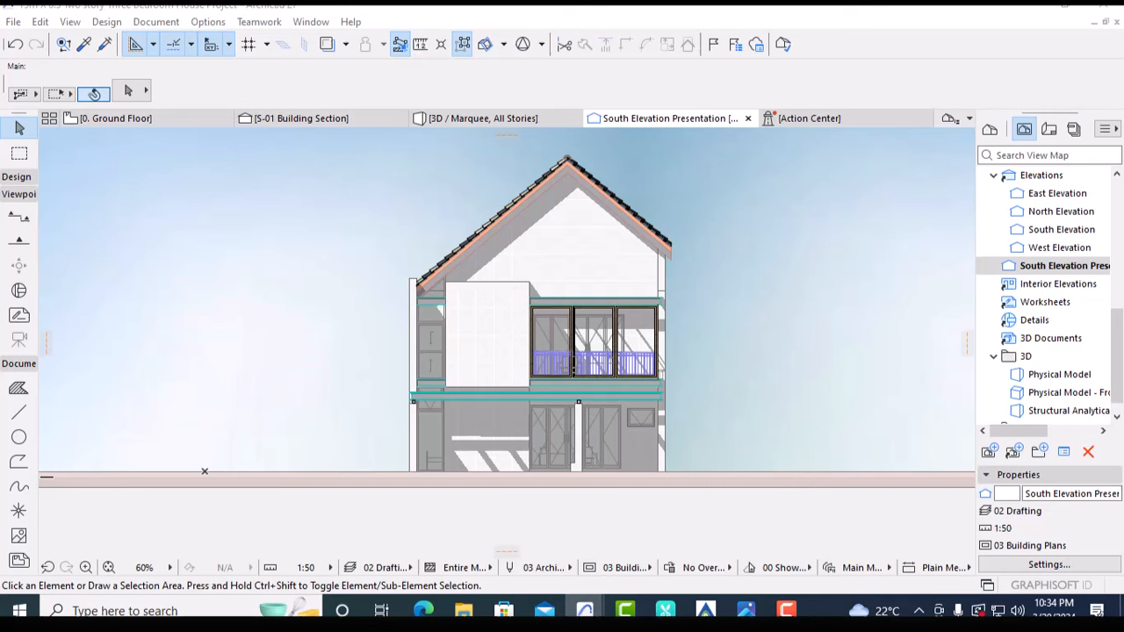
pyautogui.rightClick(1064, 263)
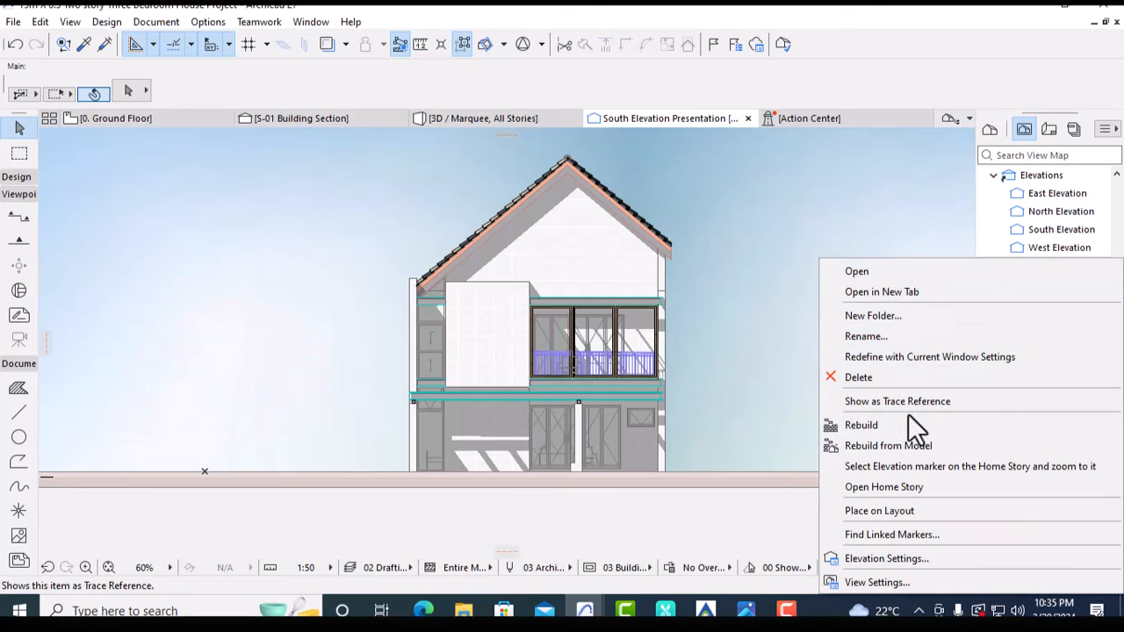
pyautogui.click(874, 558)
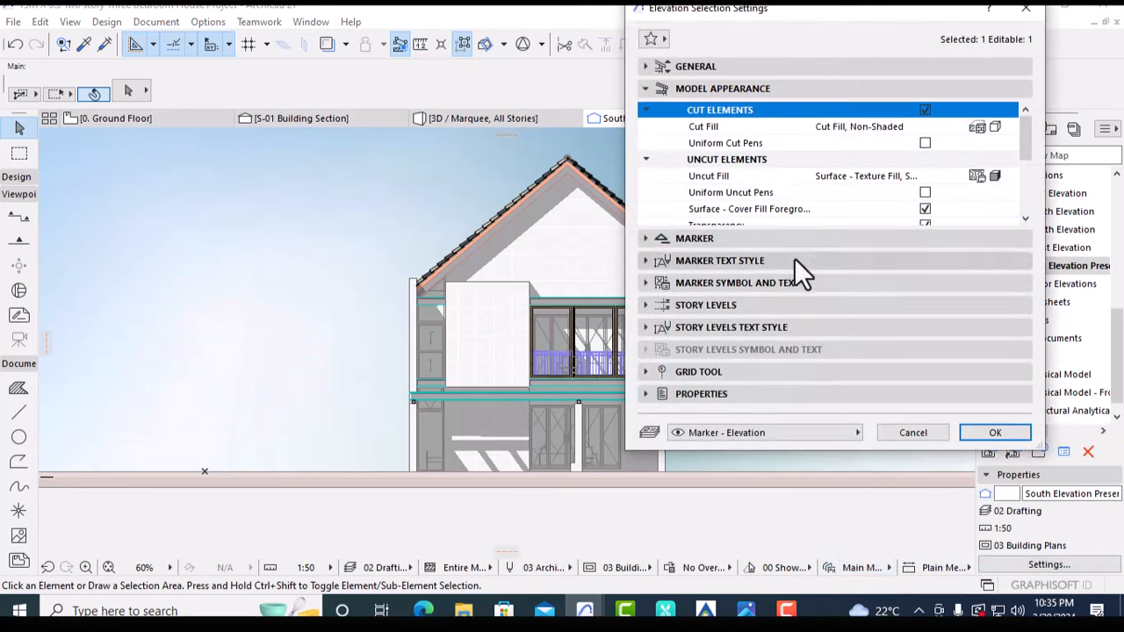
pyautogui.moveTo(1027, 140); pyautogui.dragTo(1017, 176)
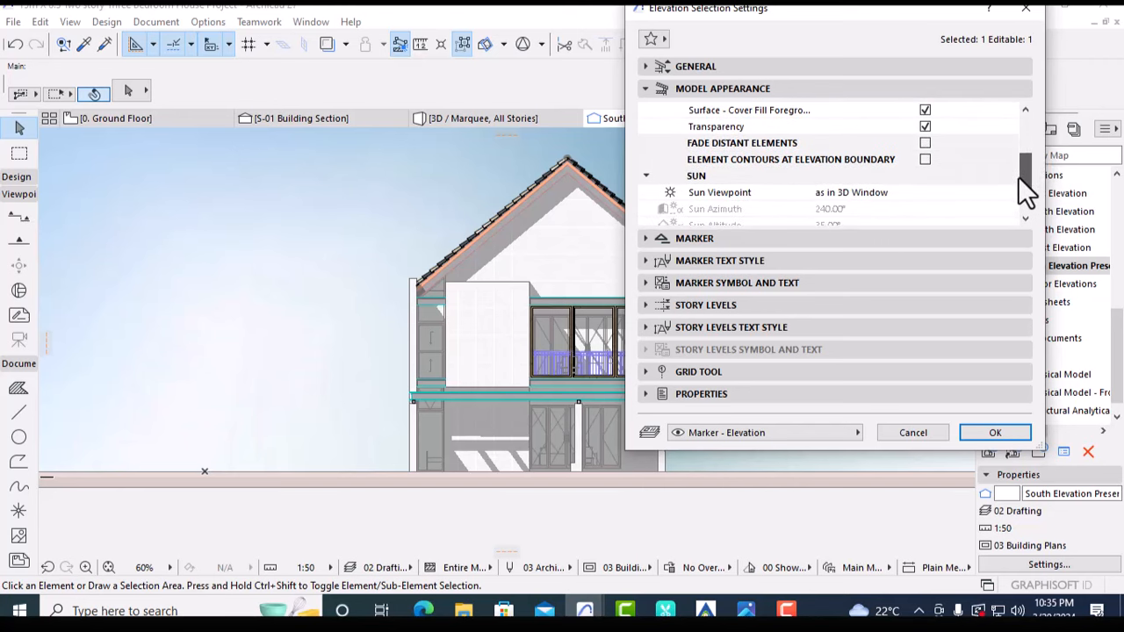
pyautogui.click(925, 159)
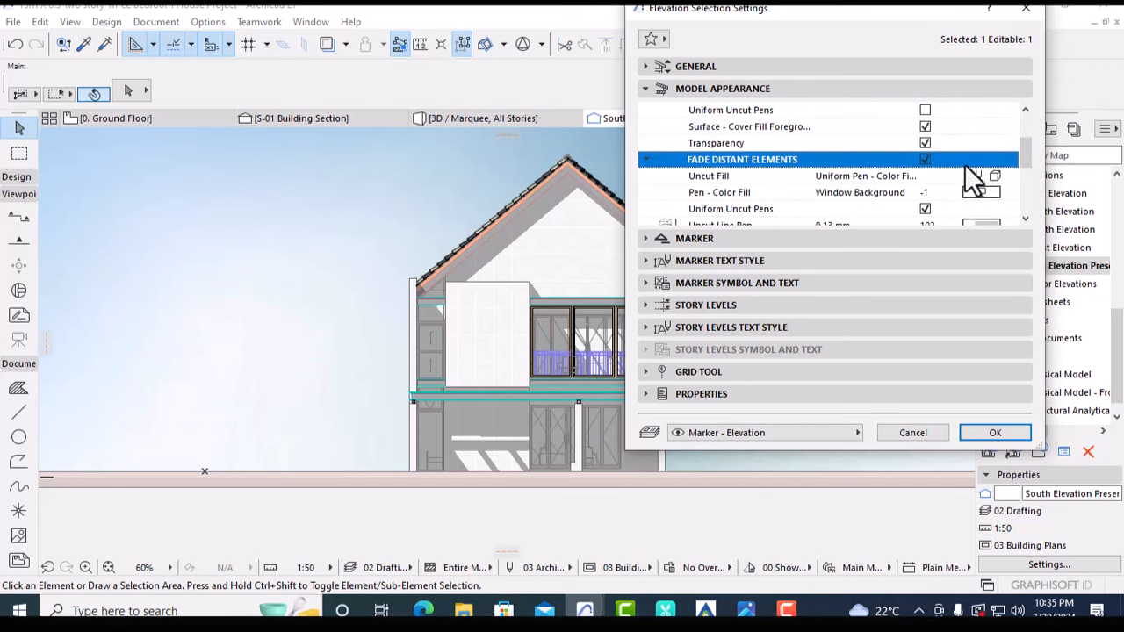
pyautogui.click(995, 177)
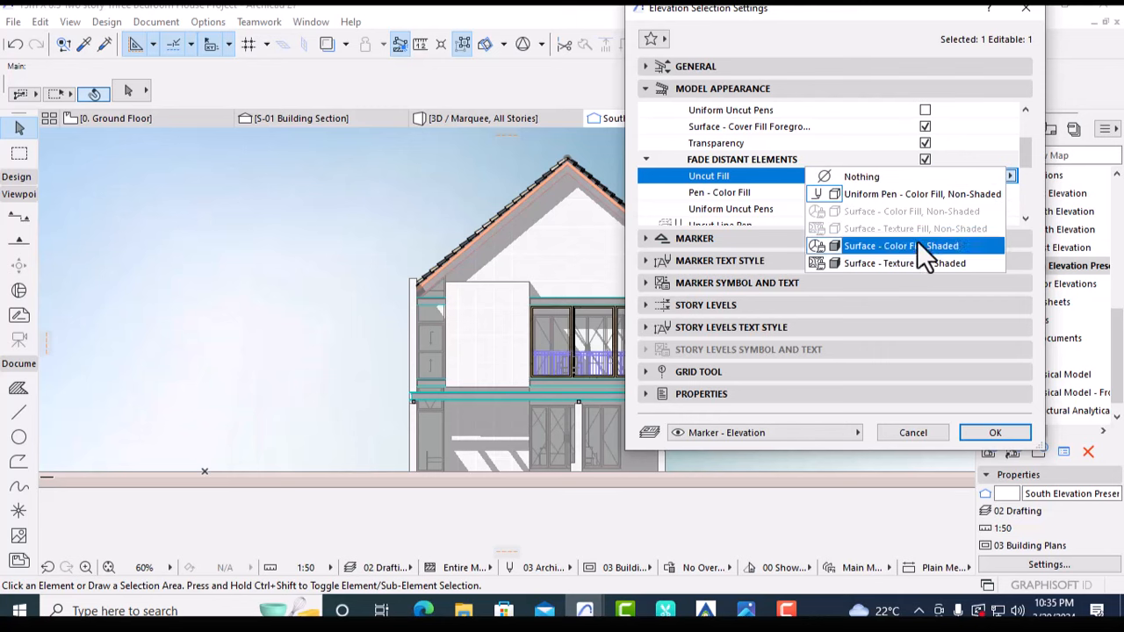
pyautogui.click(904, 263)
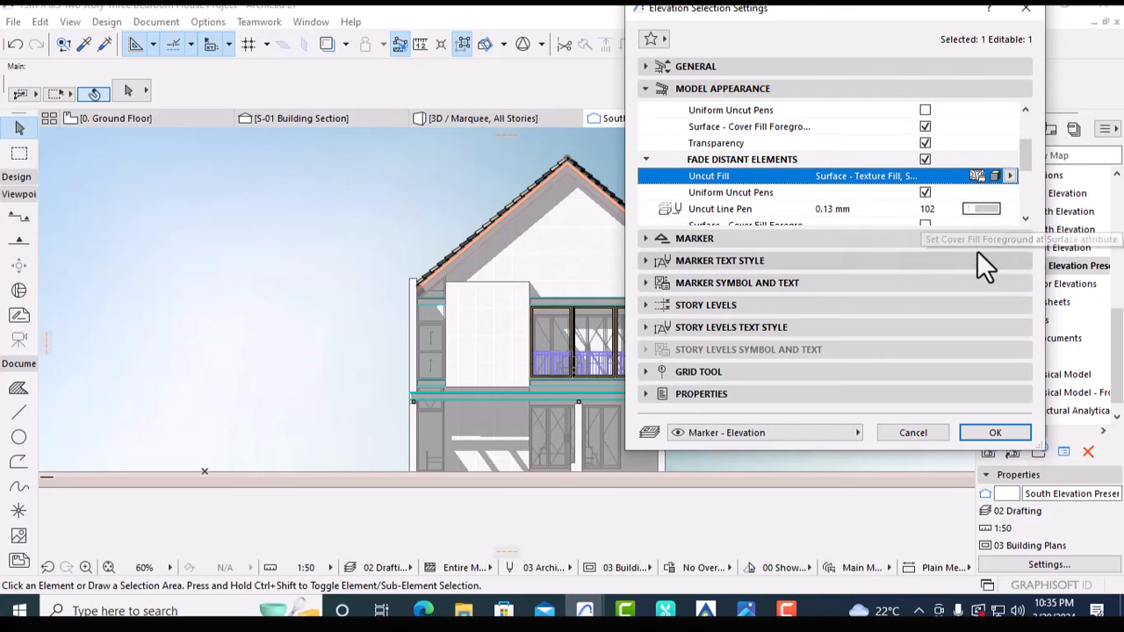
# Enable the surface cover fill foreground option for the faded distant elements and apply the elevation settings
pyautogui.scroll(-2, 1025, 175)
pyautogui.scroll(-1, 1026, 175)
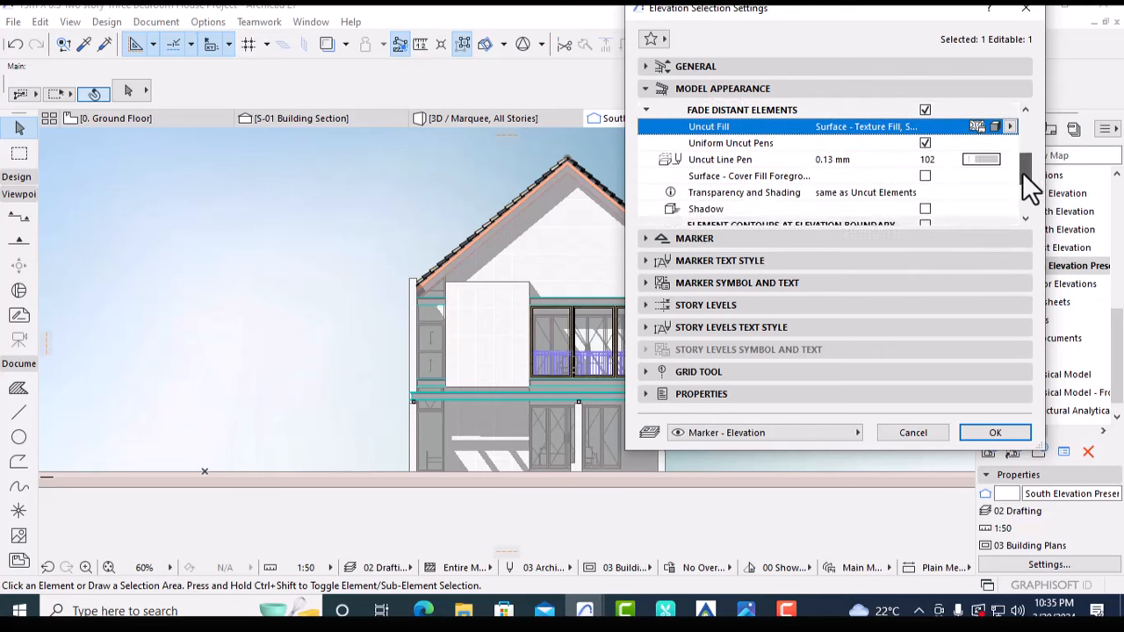
pyautogui.click(925, 177)
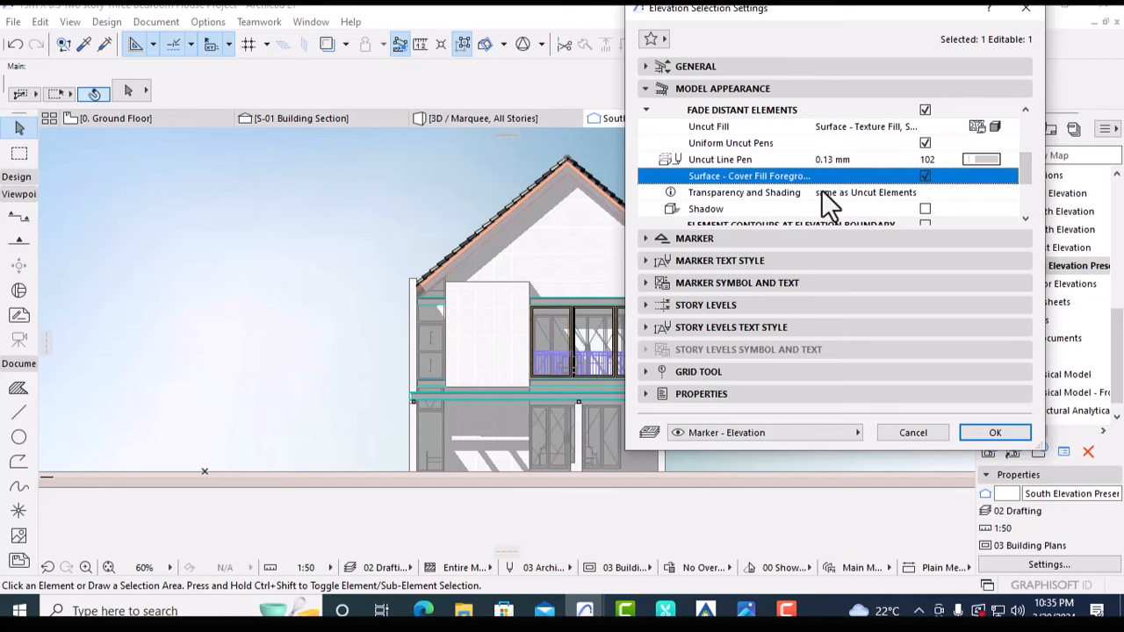
pyautogui.click(992, 433)
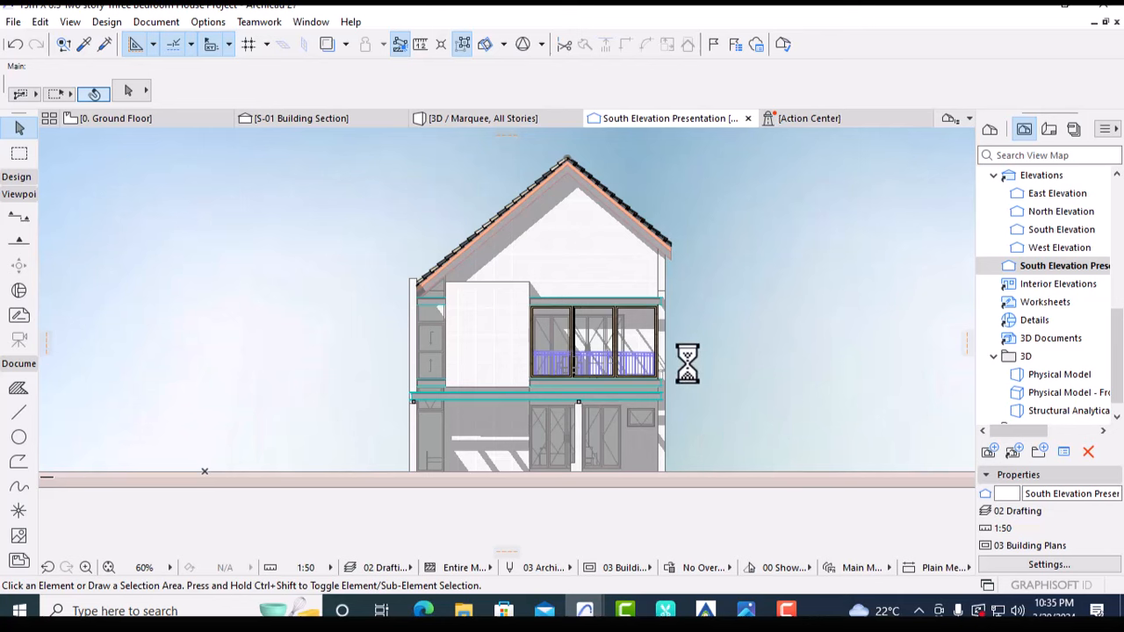
pyautogui.scroll(3, 564, 339)
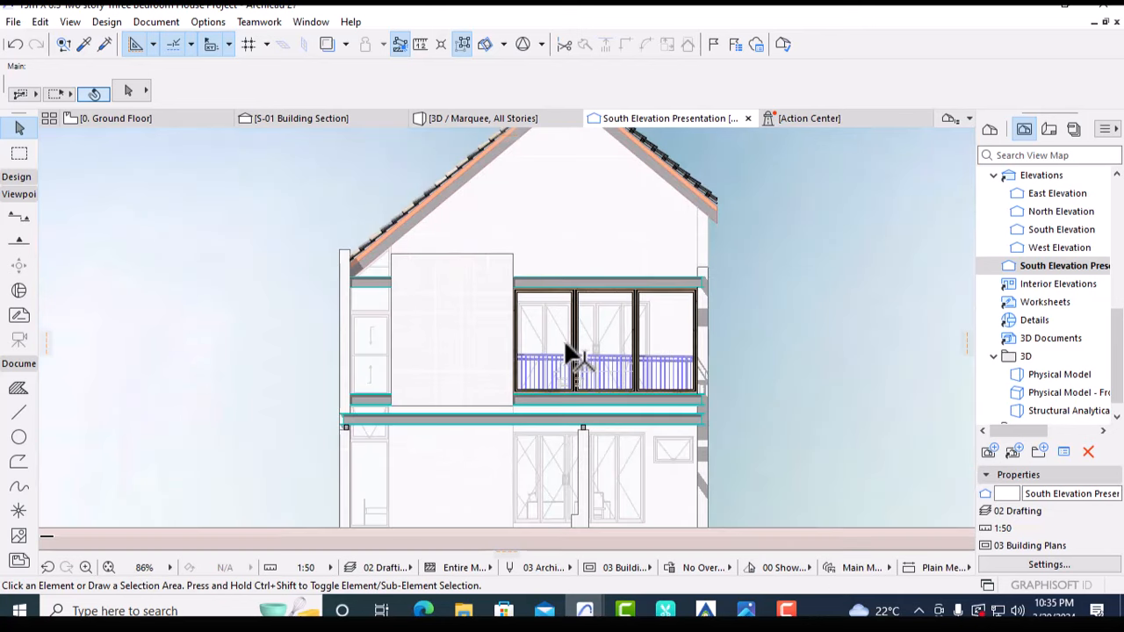
pyautogui.scroll(-2, 612, 307)
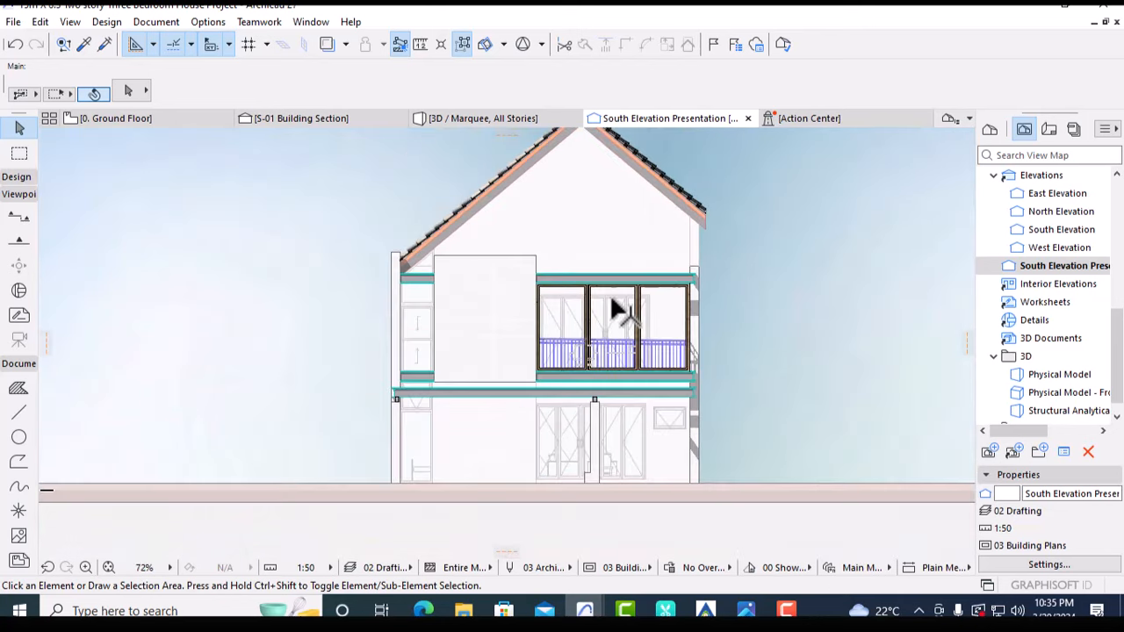
pyautogui.moveTo(612, 306); pyautogui.dragTo(612, 338, button='middle')
# Enable uniform cut pens for the elevation's cut elements and set the cut fill to Cut Fill, Non-Shaded
pyautogui.rightClick(1045, 266)
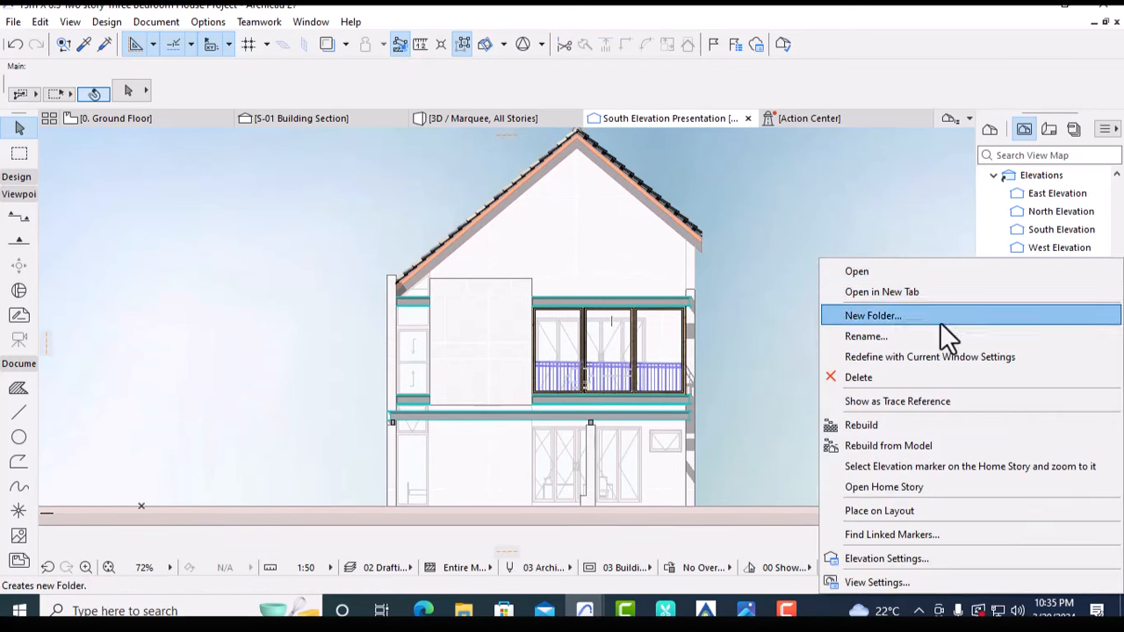
pyautogui.click(883, 559)
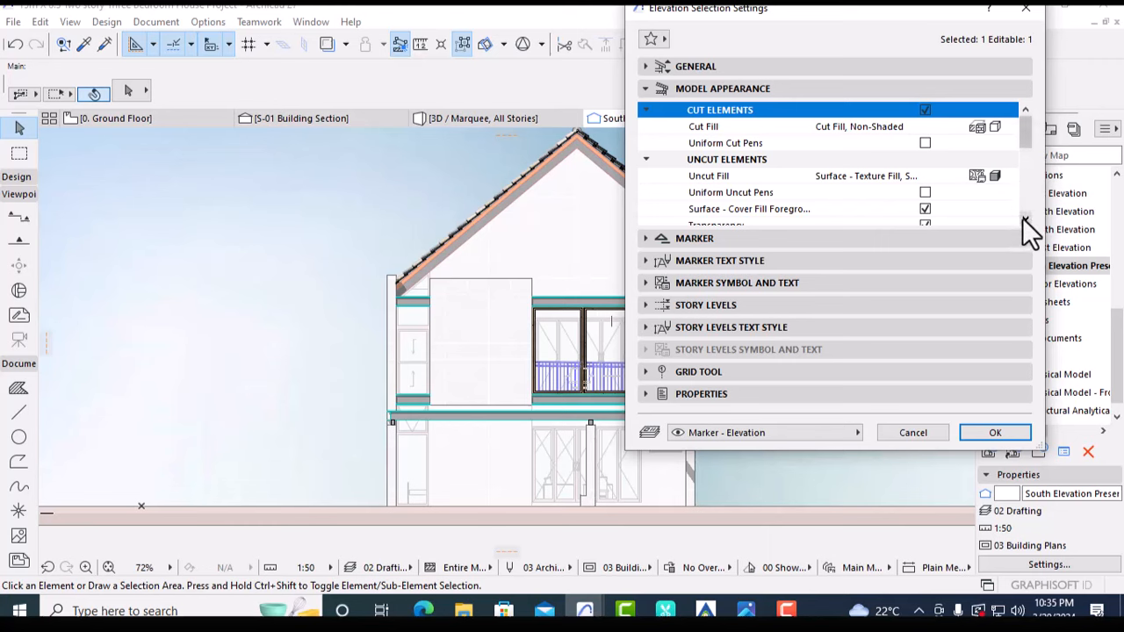
pyautogui.click(1025, 219)
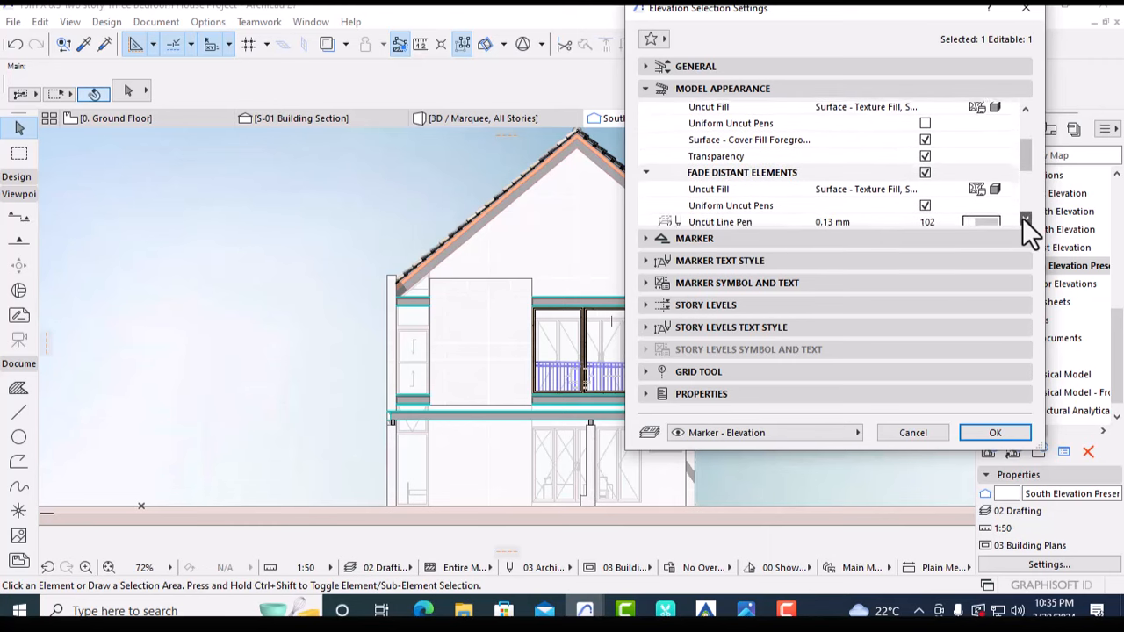
pyautogui.scroll(-4, 1022, 217)
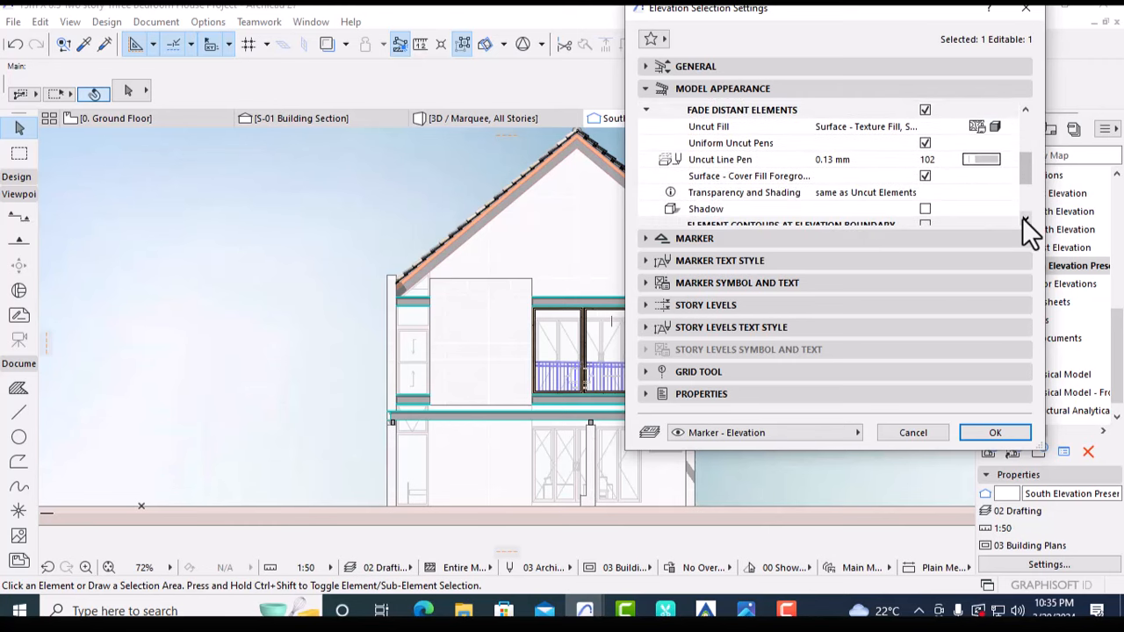
pyautogui.scroll(-2, 1022, 218)
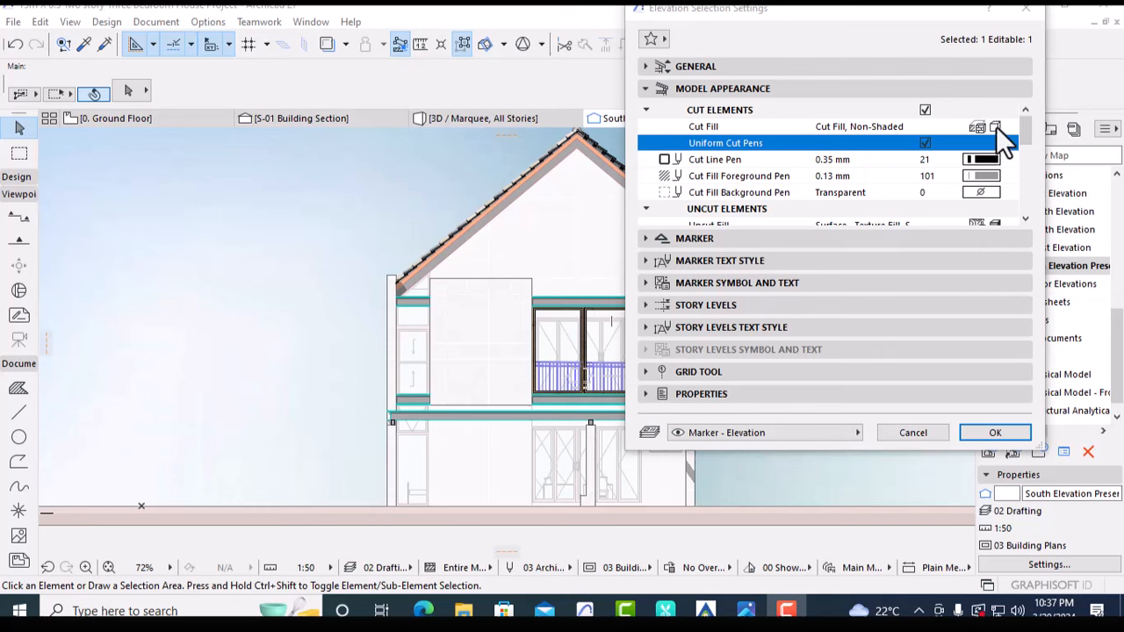
pyautogui.click(995, 126)
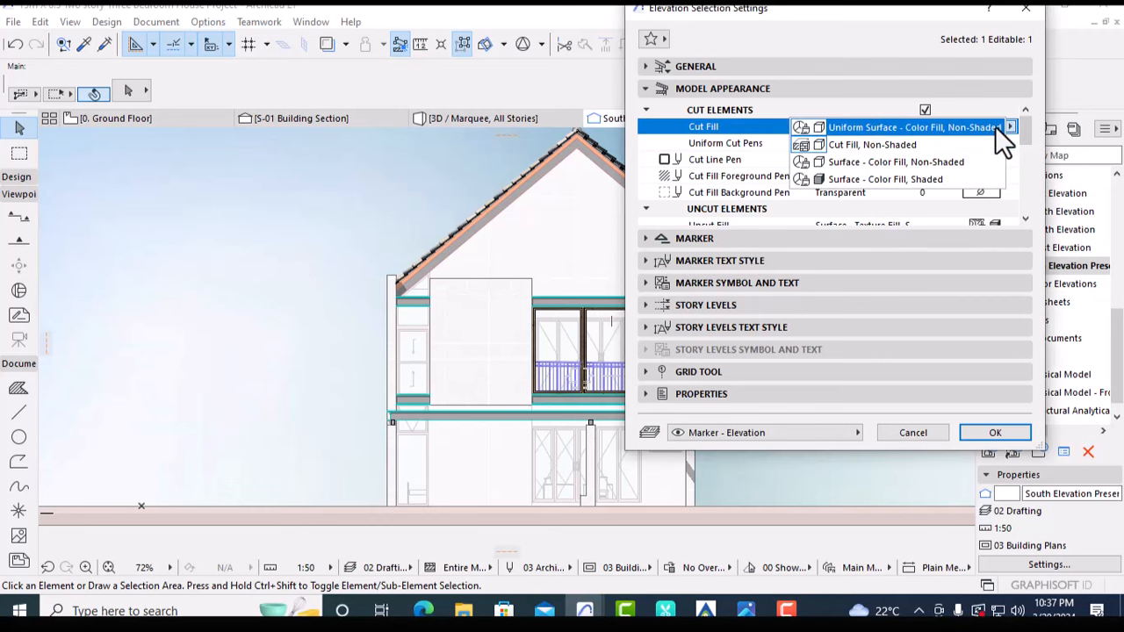
pyautogui.click(872, 144)
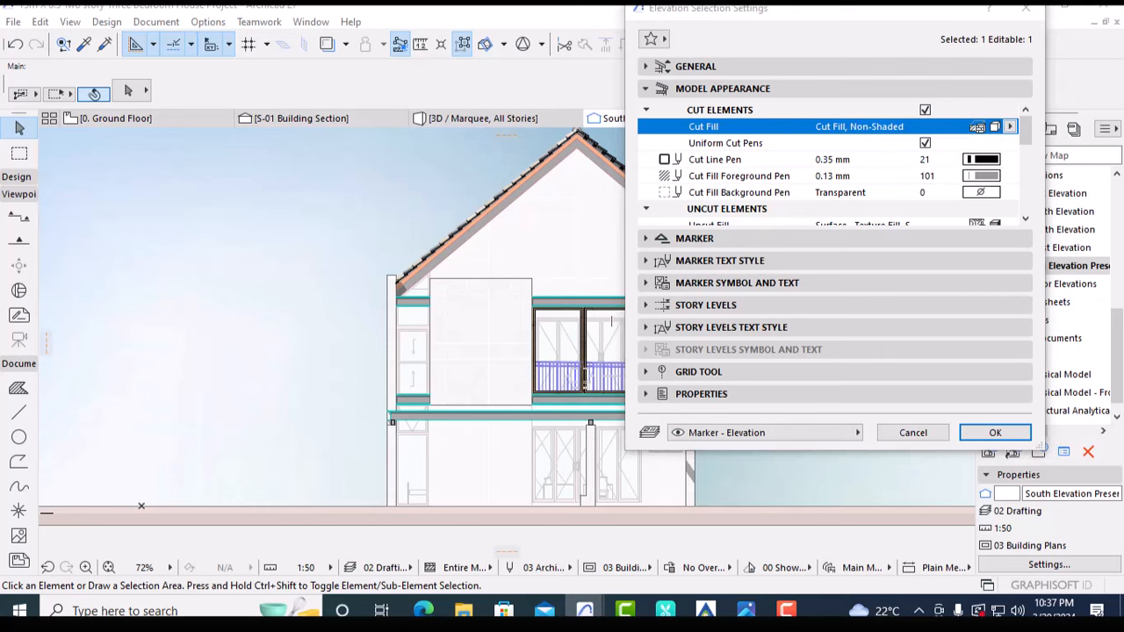
# Choose Surface - Texture Fill, Shaded as the uncut elements' fill and apply the elevation settings
pyautogui.scroll(-5, 1023, 167)
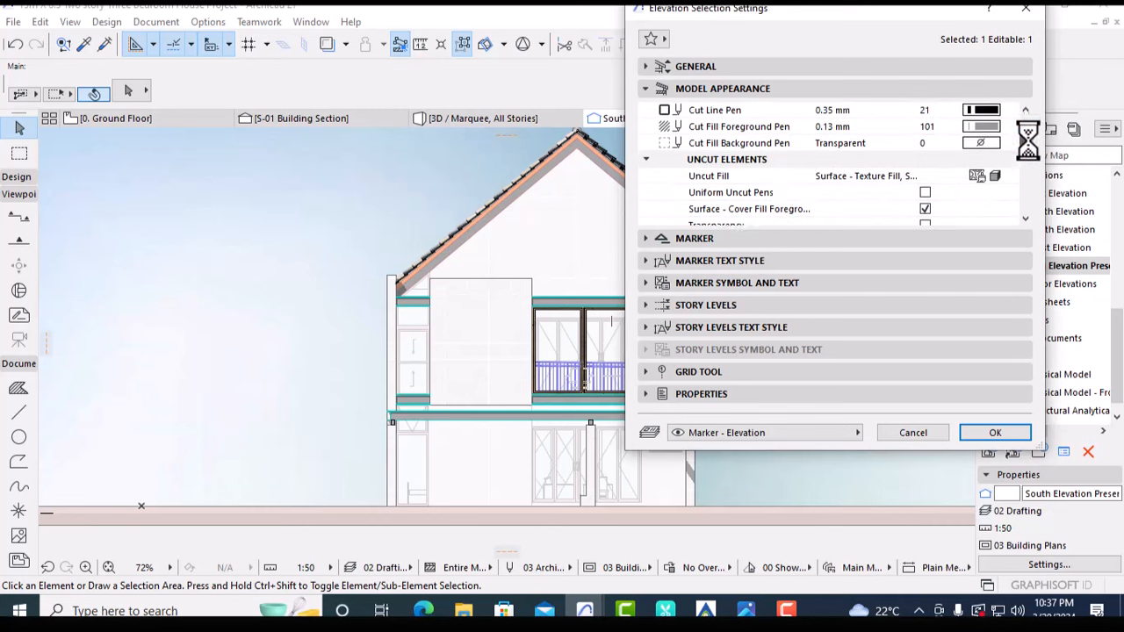
pyautogui.scroll(-2, 1023, 187)
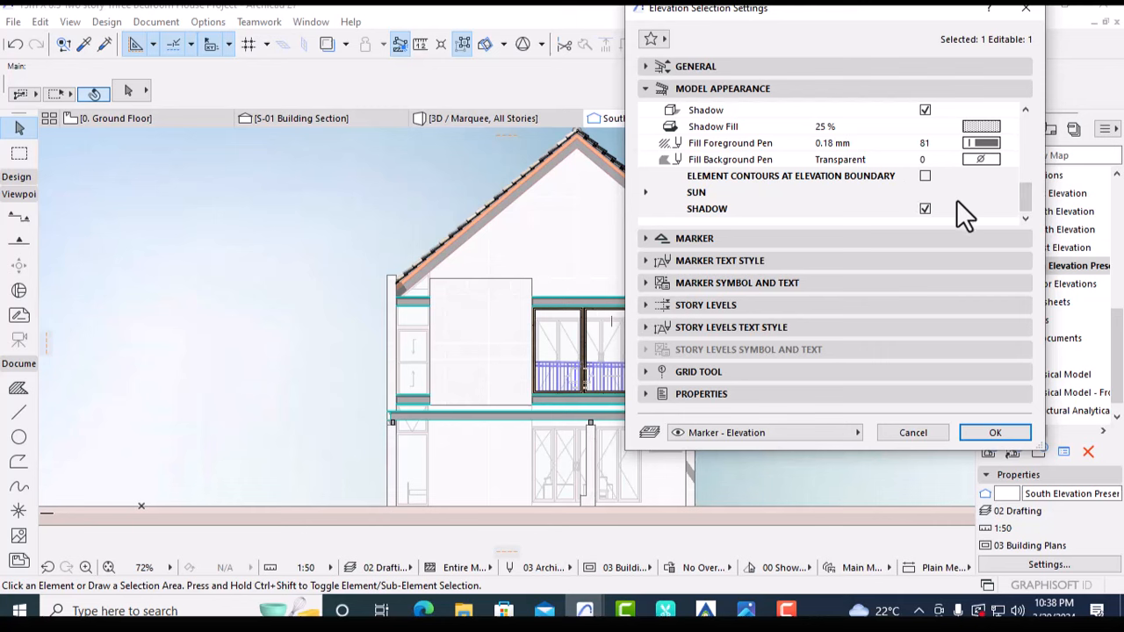
pyautogui.moveTo(1027, 201); pyautogui.dragTo(1025, 142)
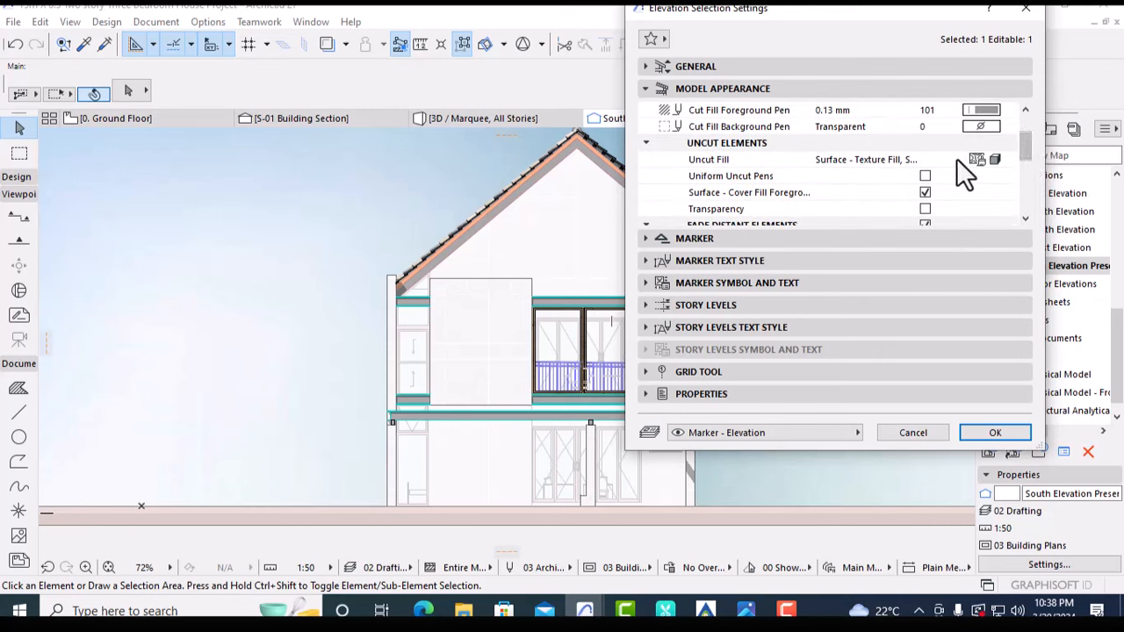
pyautogui.click(995, 159)
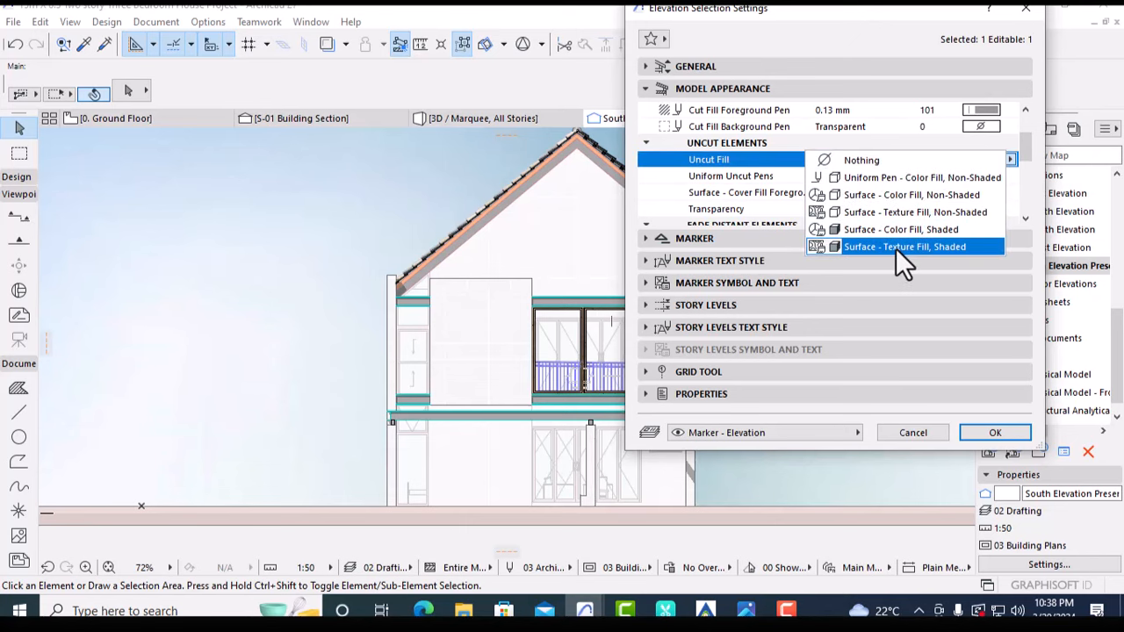
pyautogui.click(930, 248)
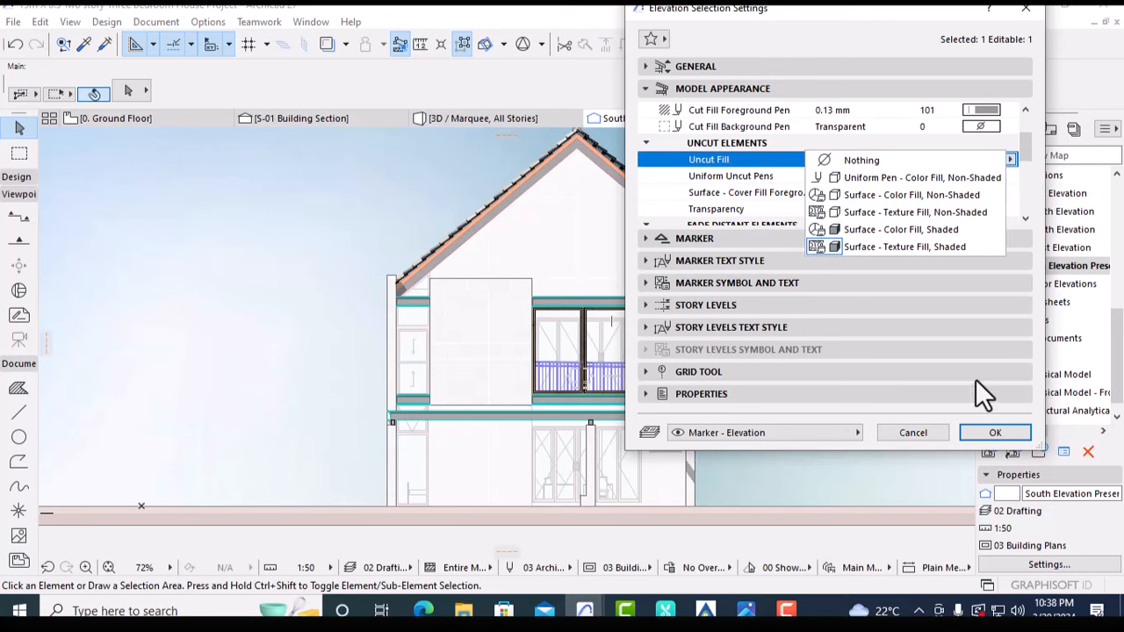
pyautogui.click(992, 433)
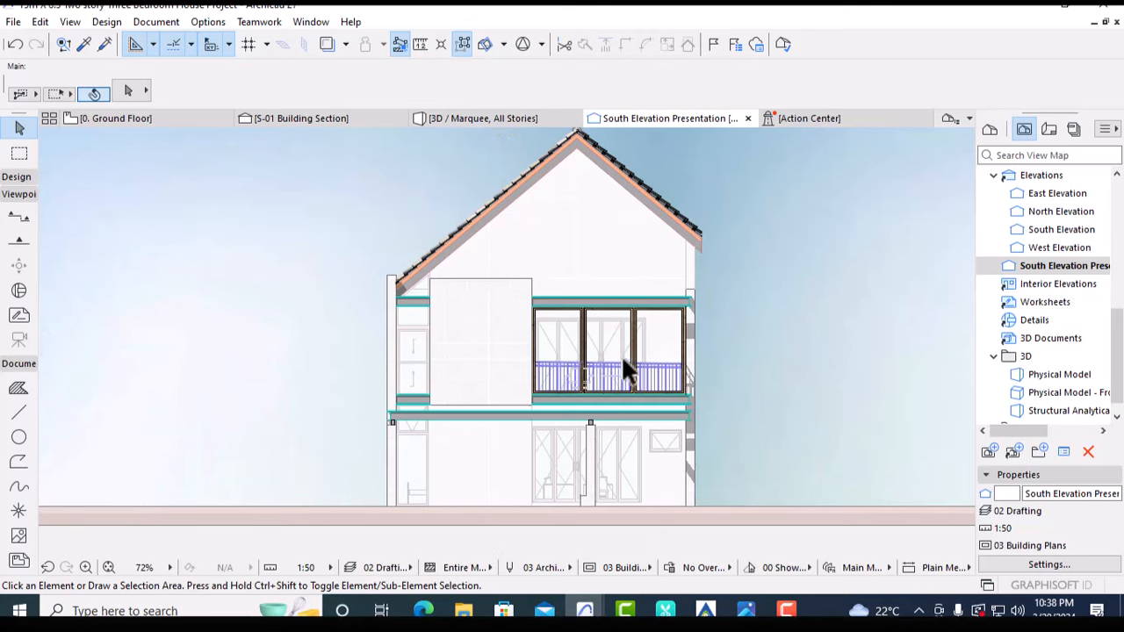
pyautogui.moveTo(722, 305); pyautogui.dragTo(752, 290, button='middle')
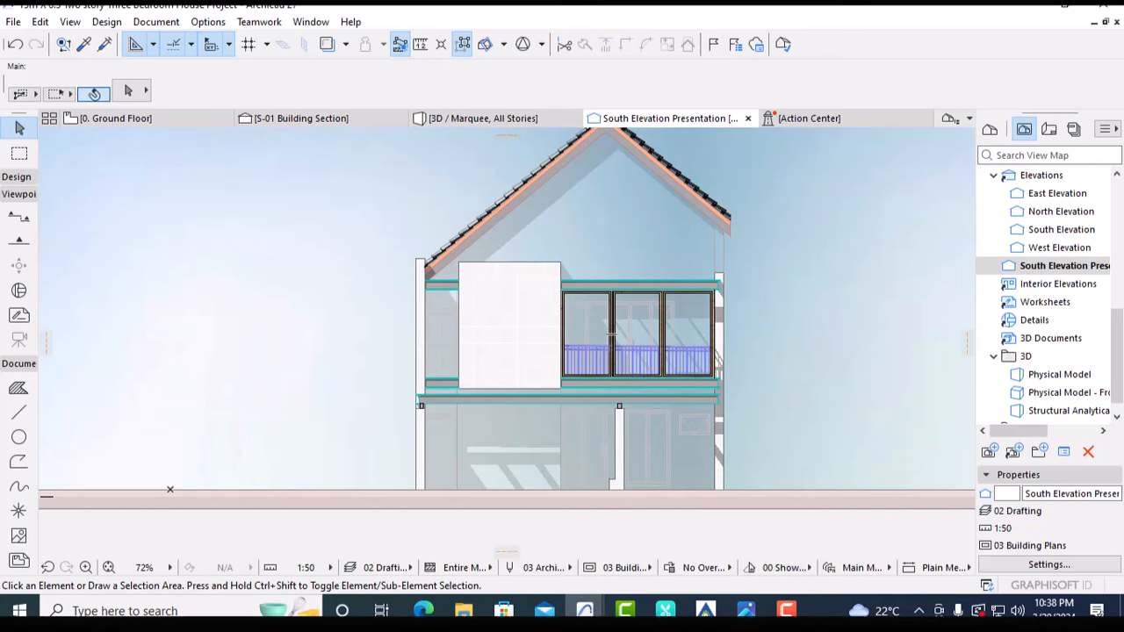
pyautogui.moveTo(720, 232); pyautogui.dragTo(719, 232, button='middle')
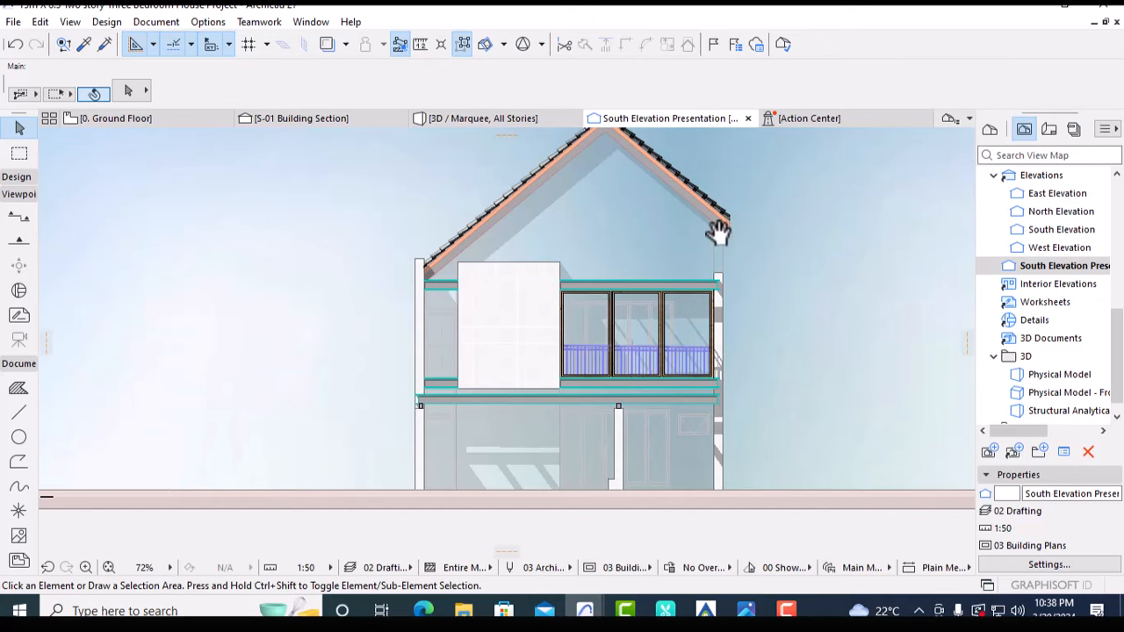
# Set the faded distant elements' uncut fill to Uniform Pen - Color Fill, Non-Shaded and apply the elevation settings
pyautogui.rightClick(1065, 274)
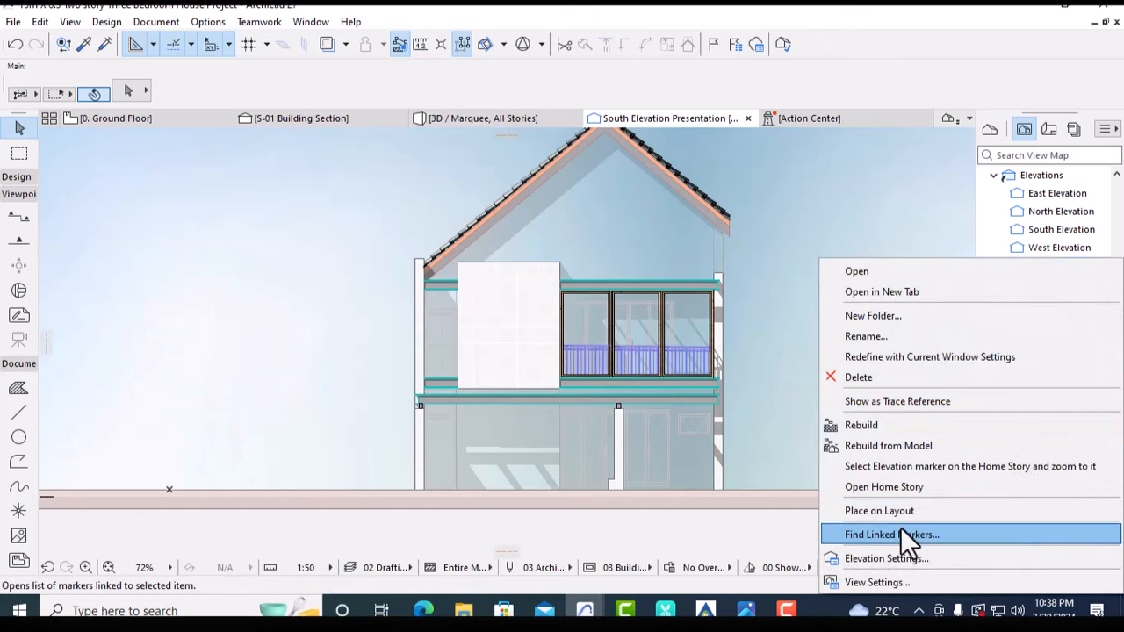
pyautogui.click(882, 559)
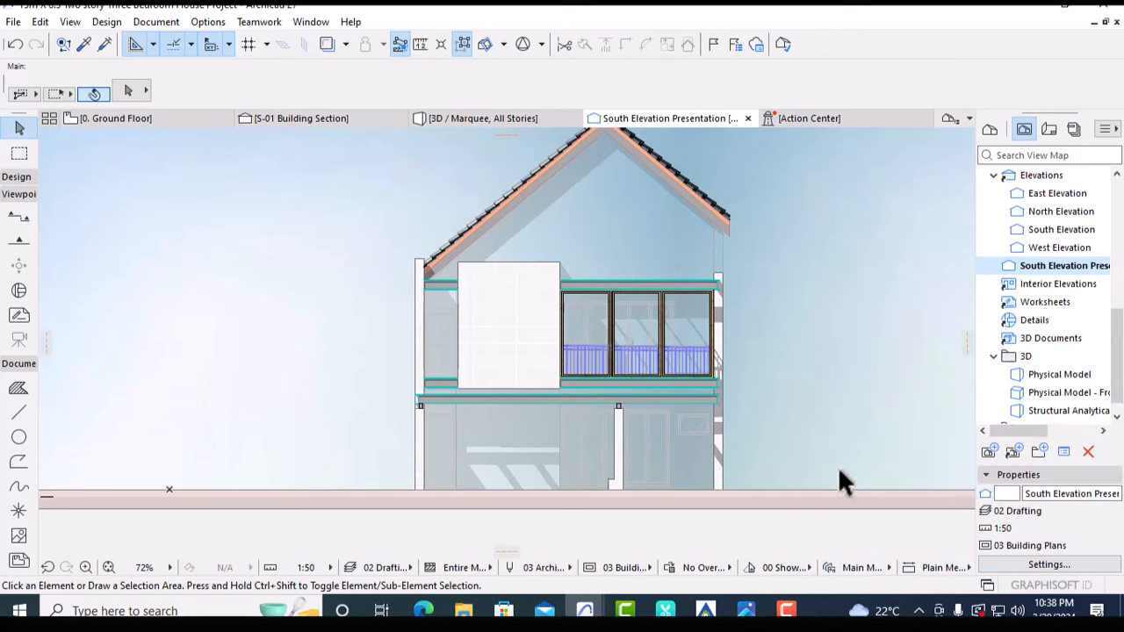
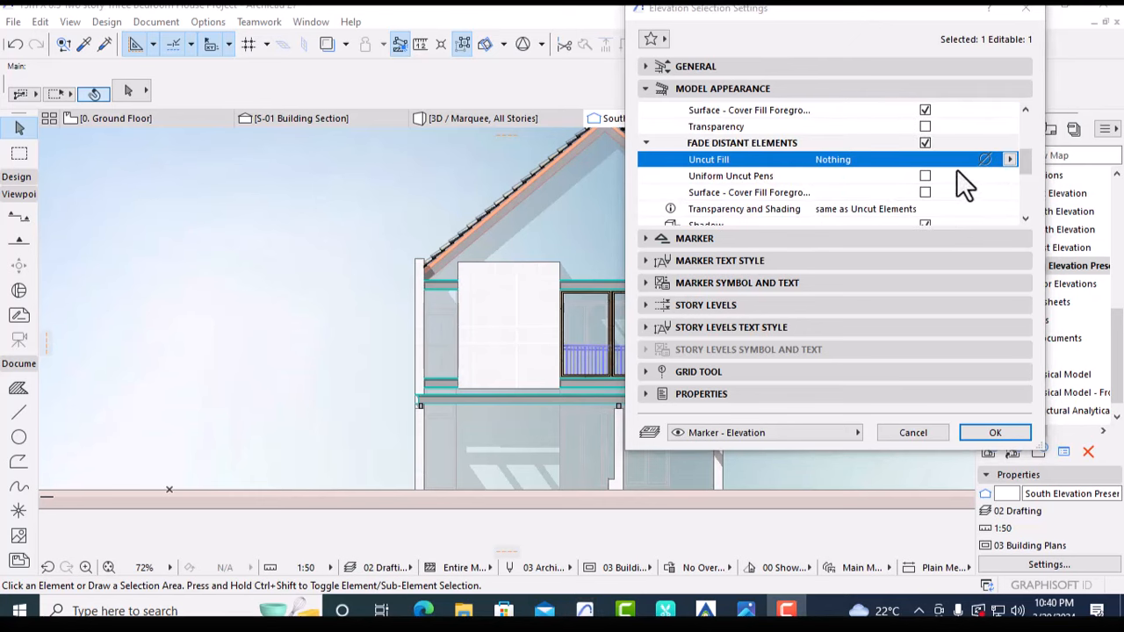
pyautogui.click(1009, 159)
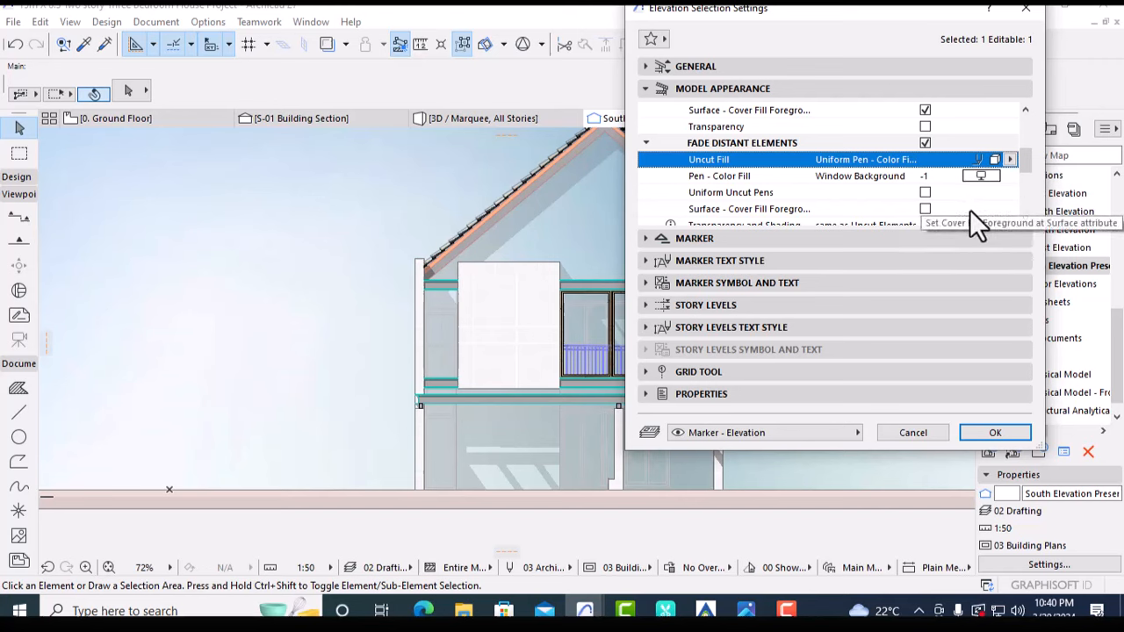
pyautogui.click(1026, 218)
pyautogui.click(1025, 219)
pyautogui.click(1026, 219)
pyautogui.click(1026, 220)
pyautogui.click(1026, 220)
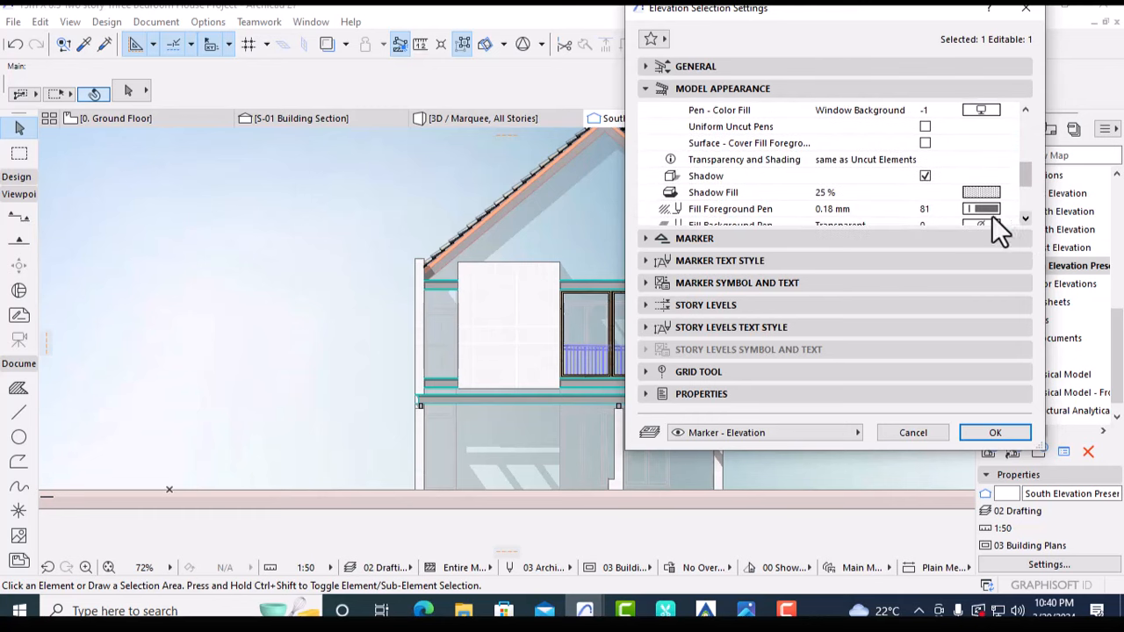
pyautogui.click(990, 432)
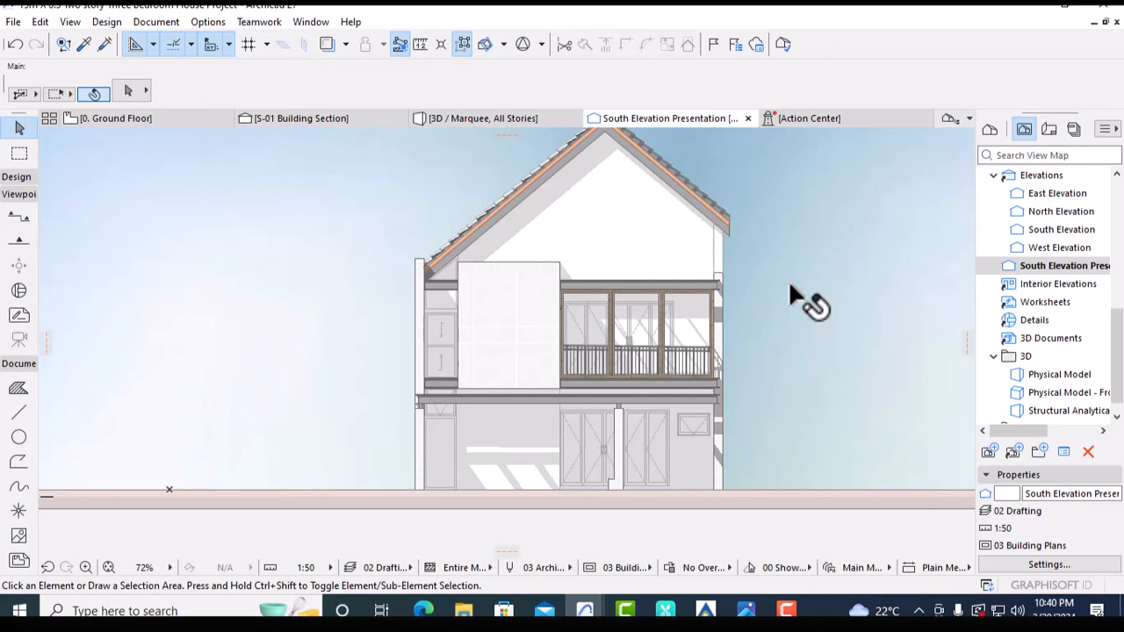
pyautogui.moveTo(656, 269); pyautogui.dragTo(714, 282, button='middle')
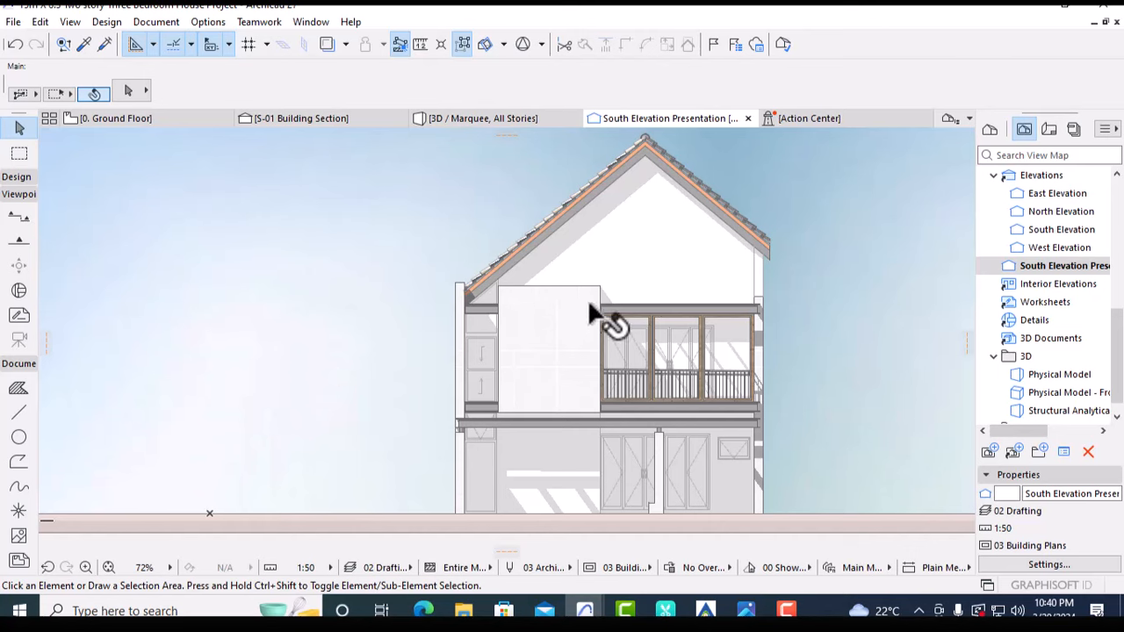
pyautogui.moveTo(718, 454); pyautogui.dragTo(733, 444, button='middle')
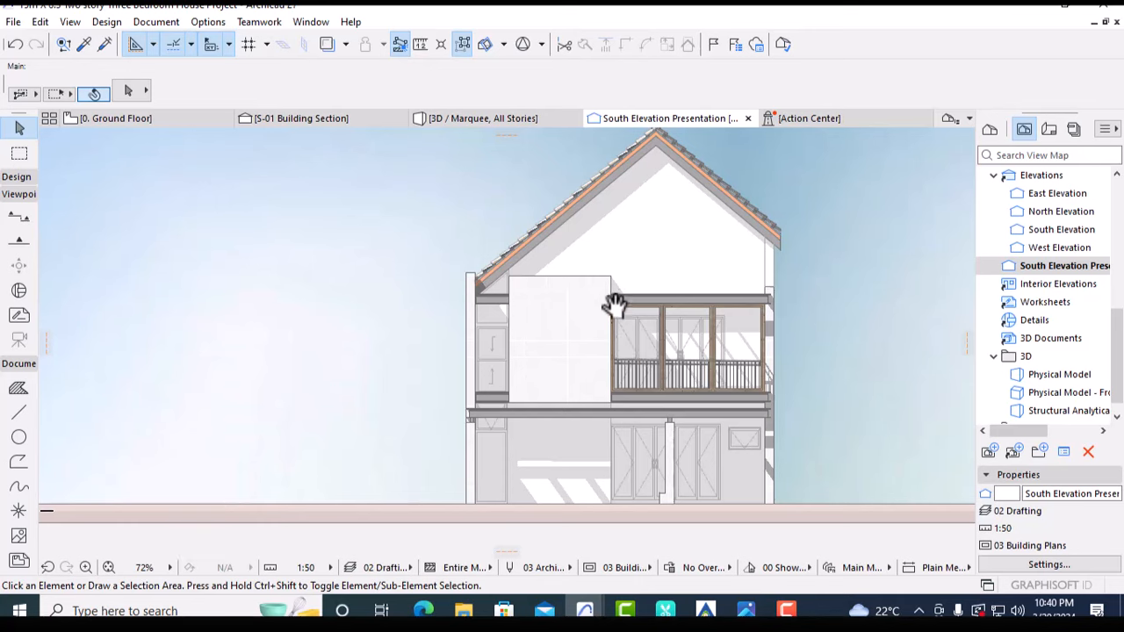
# Check which walls form the white upper-floor box in the elevation, clear the selection and switch to the 3D view
pyautogui.moveTo(615, 305); pyautogui.dragTo(608, 326, button='middle')
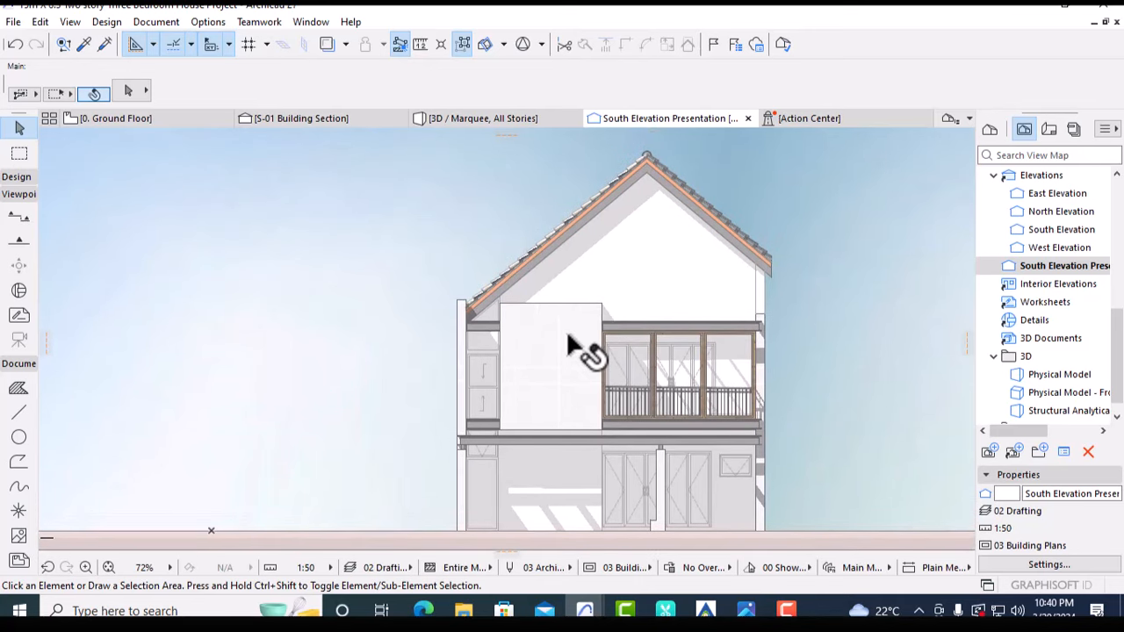
pyautogui.click(569, 342)
pyautogui.keyDown('shift'); pyautogui.click(562, 304); pyautogui.keyUp('shift')
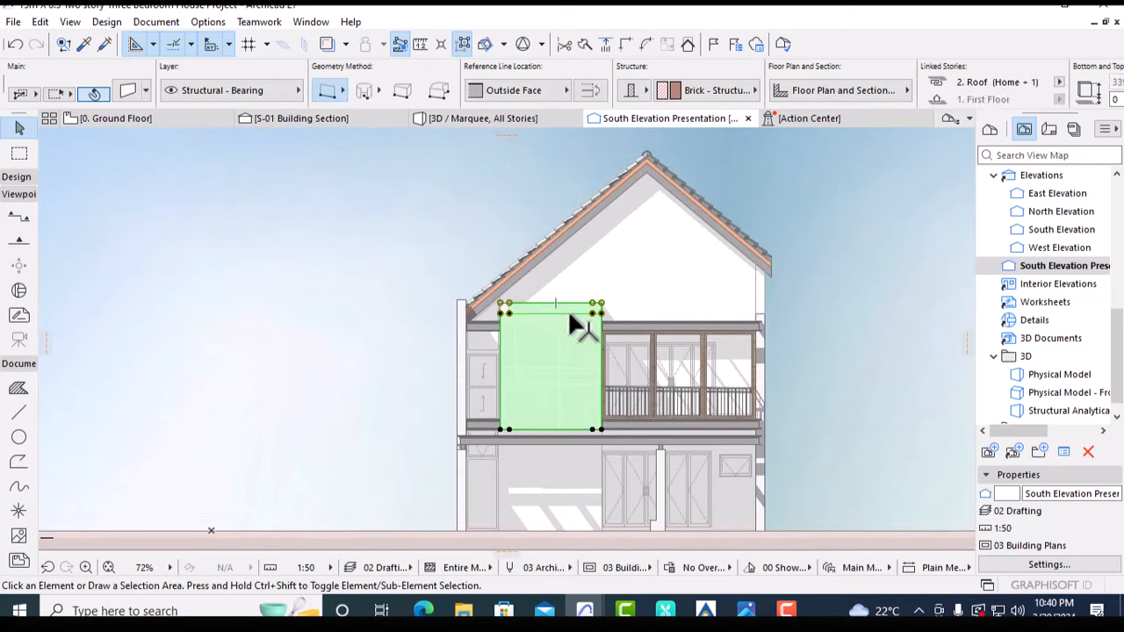
pyautogui.press('Escape')
pyautogui.press('F3')
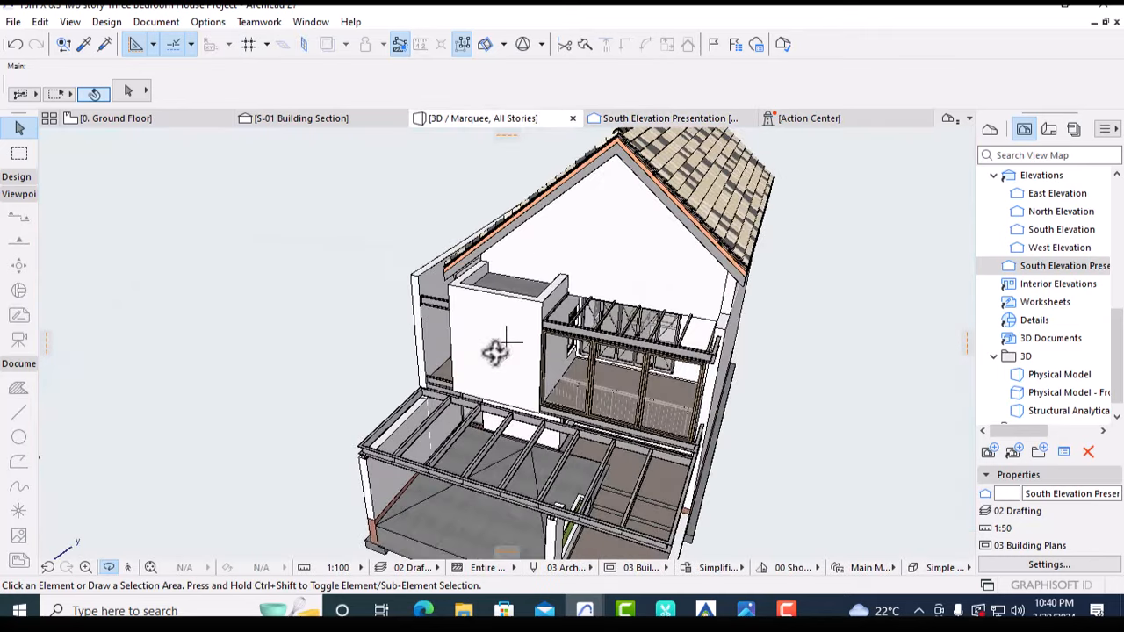
# Select the six wall pieces of the white projecting first-floor box, covering its front, both sides and the parapets above
pyautogui.scroll(1, 525, 333)
pyautogui.moveTo(500, 316); pyautogui.dragTo(524, 296)
pyautogui.scroll(5, 548, 292)
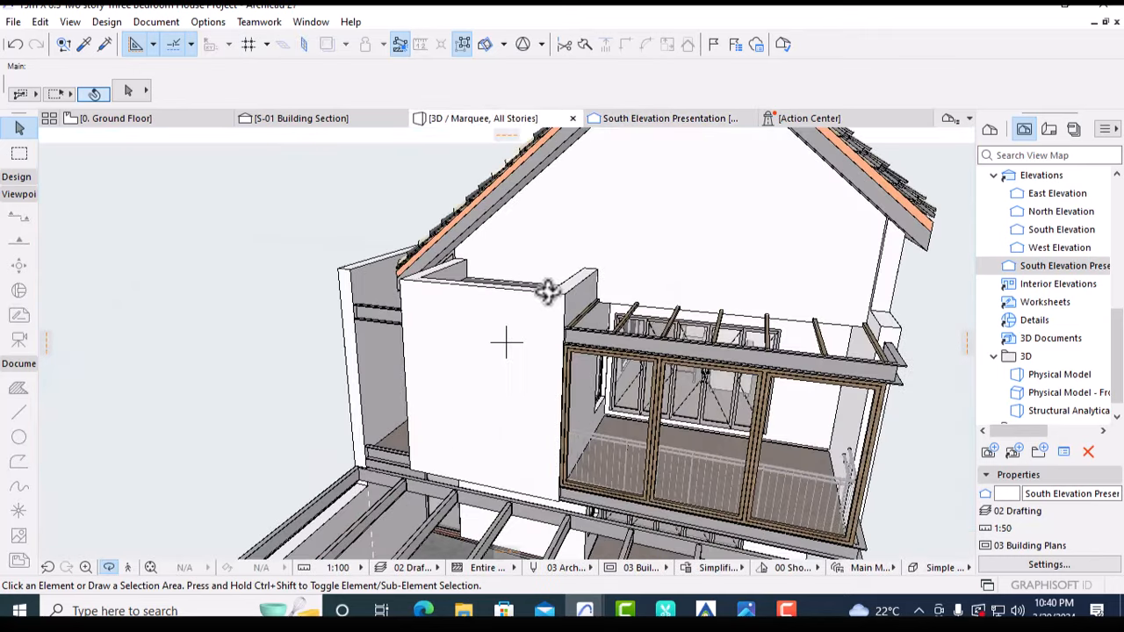
pyautogui.click(532, 356)
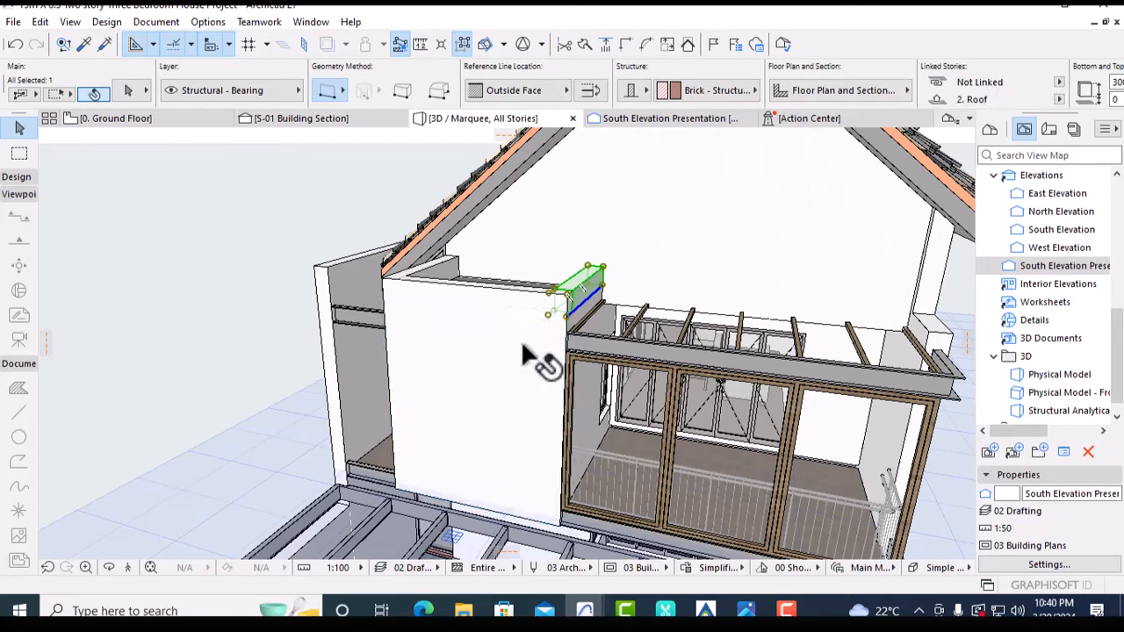
pyautogui.moveTo(590, 393); pyautogui.dragTo(580, 322)
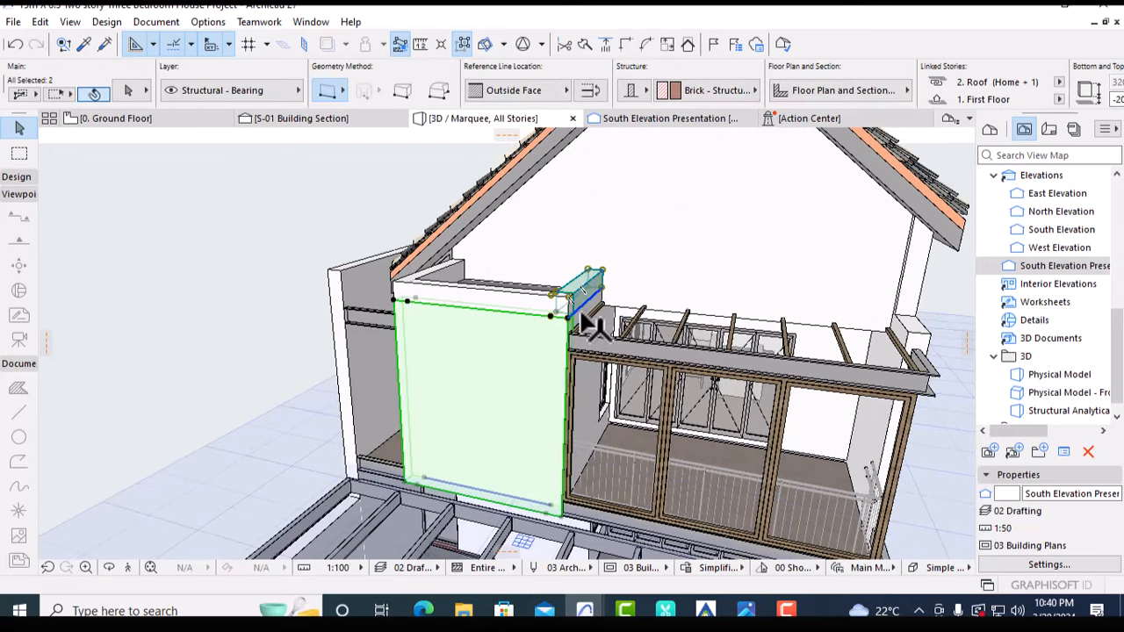
pyautogui.keyDown('shift'); pyautogui.click(582, 313); pyautogui.keyUp('shift')
pyautogui.keyDown('shift'); pyautogui.click(513, 304); pyautogui.keyUp('shift')
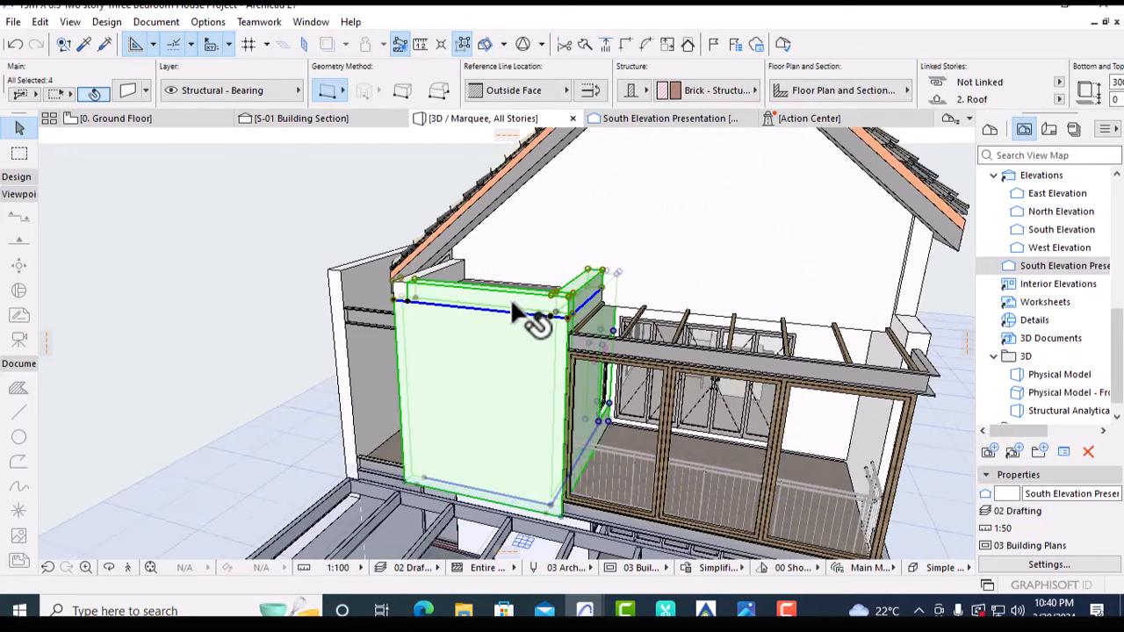
pyautogui.moveTo(518, 312); pyautogui.dragTo(466, 320)
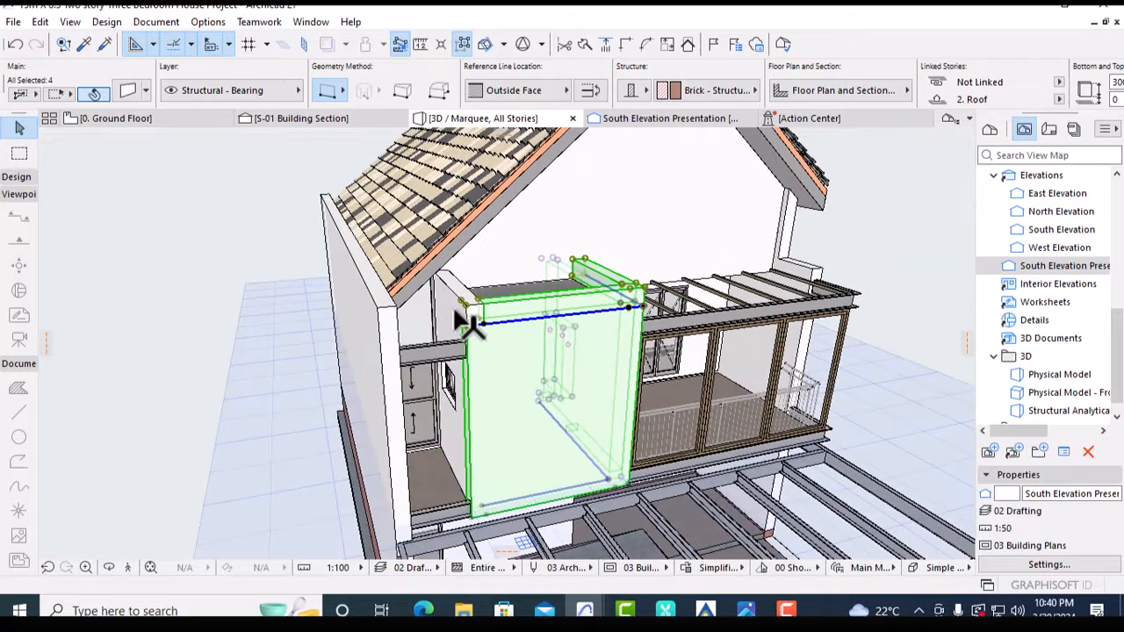
pyautogui.keyDown('shift'); pyautogui.click(466, 316); pyautogui.keyUp('shift')
pyautogui.keyDown('shift'); pyautogui.click(466, 334); pyautogui.keyUp('shift')
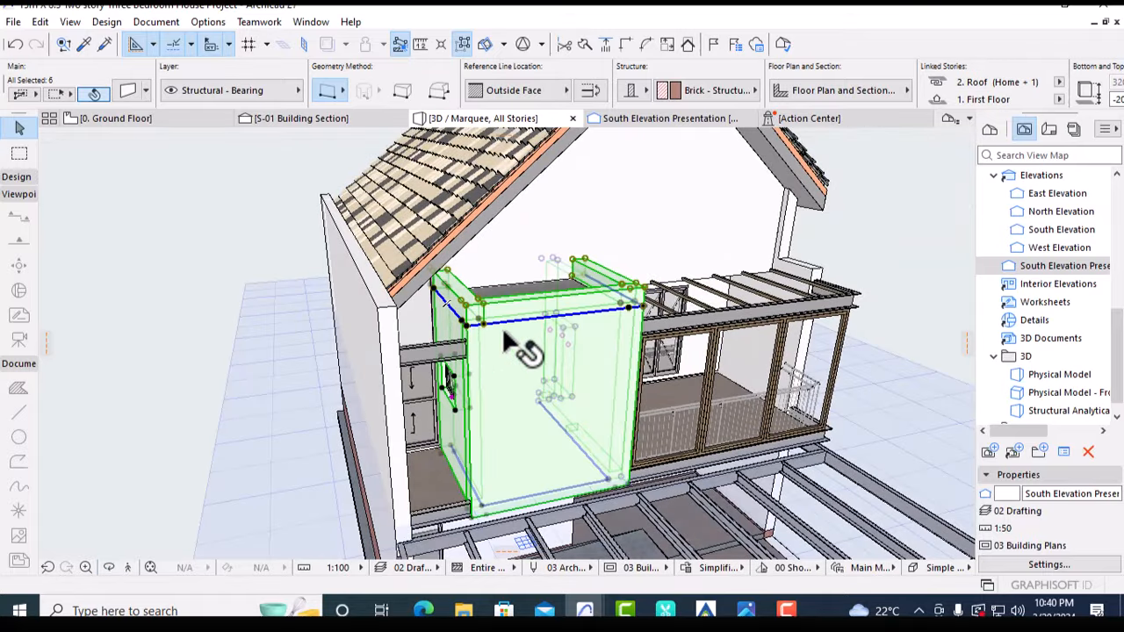
# Override all surfaces of the selected box walls with Wood - Walnut Vertical
pyautogui.hotkey('ctrl', 't')
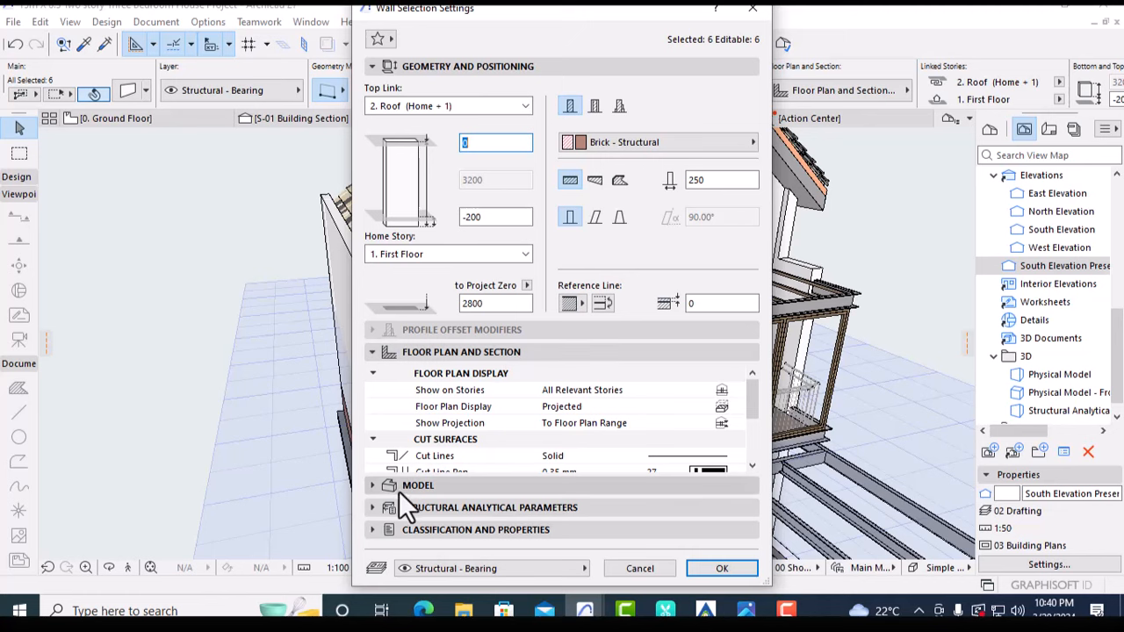
pyautogui.click(374, 485)
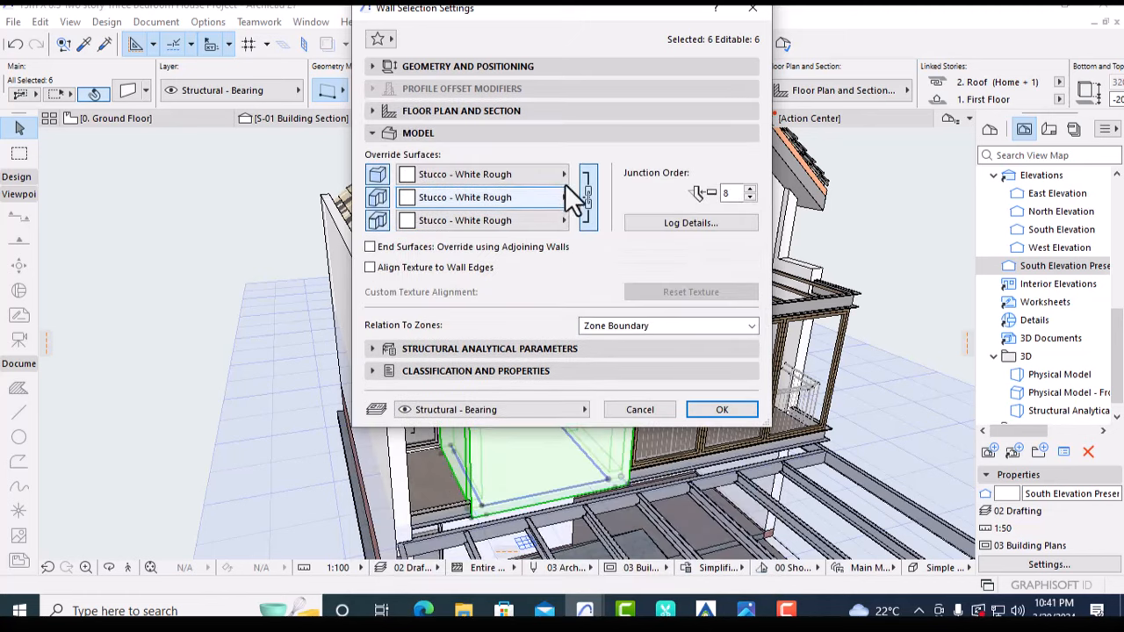
pyautogui.click(556, 175)
pyautogui.write('w')
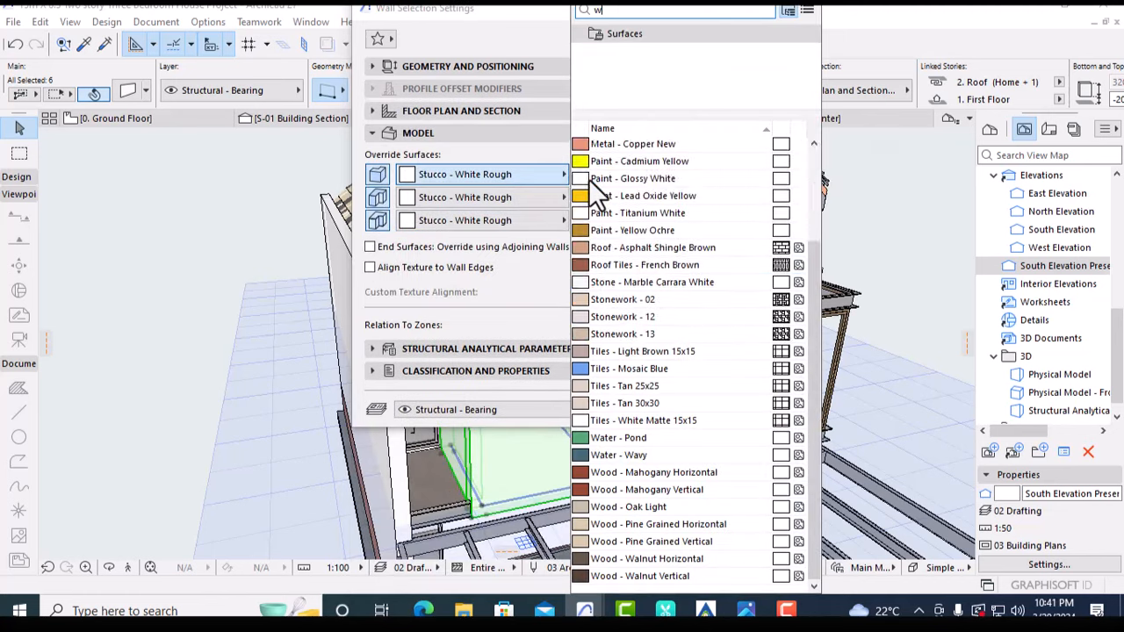
pyautogui.write('oo')
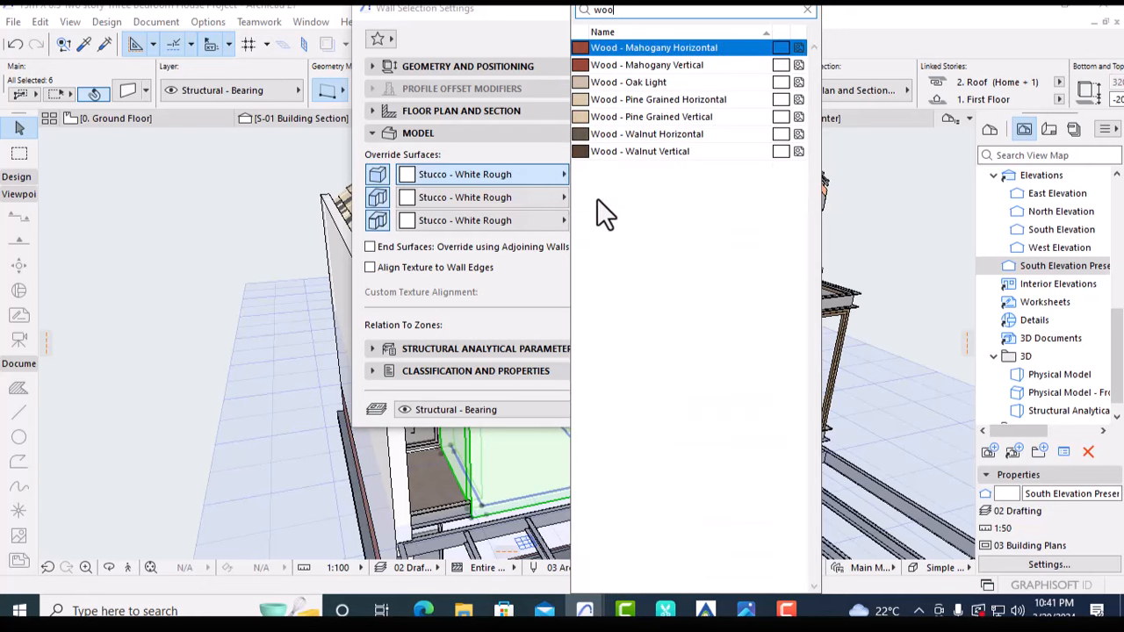
pyautogui.click(648, 151)
pyautogui.click(720, 410)
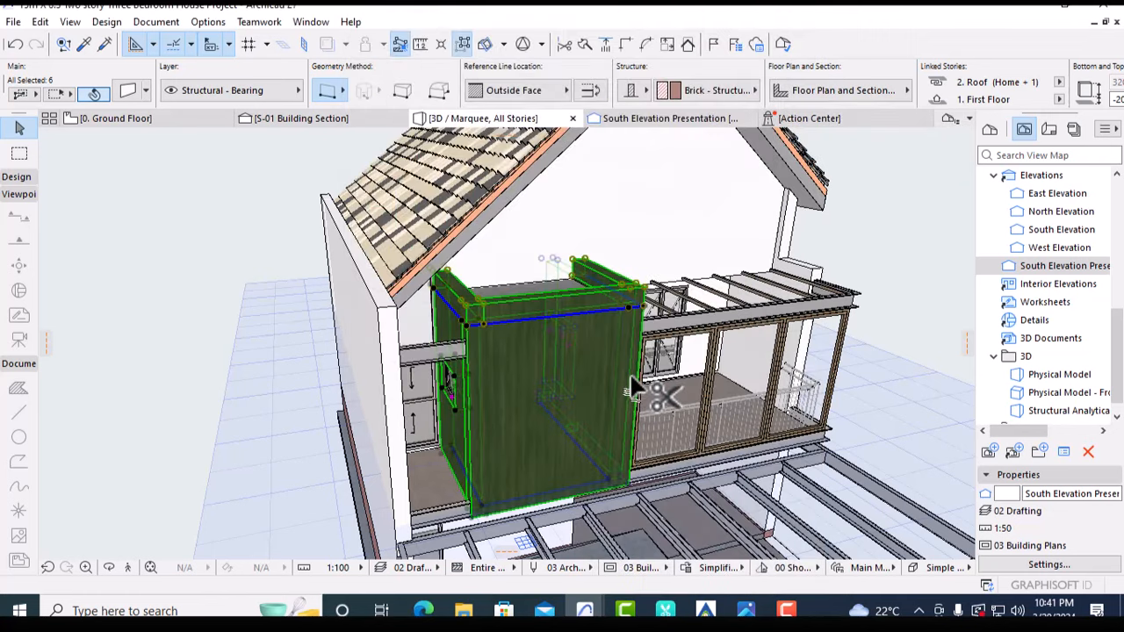
# Change the box walls' override surfaces to Wood - Walnut Horizontal and deselect the walls
pyautogui.hotkey('ctrl', 't')
pyautogui.click(557, 173)
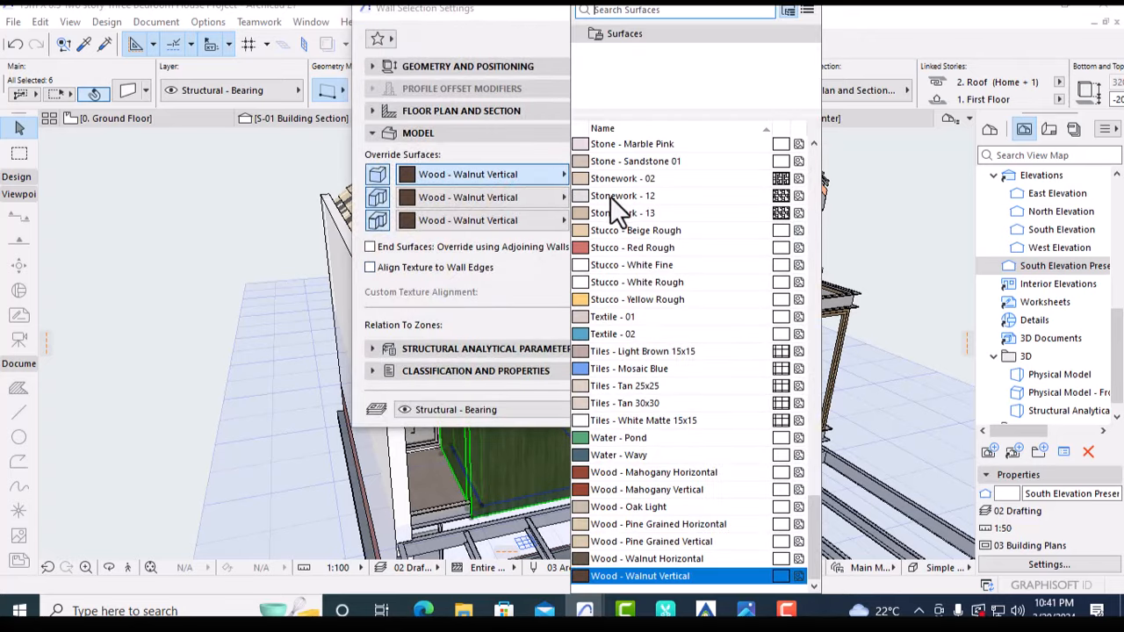
pyautogui.click(650, 556)
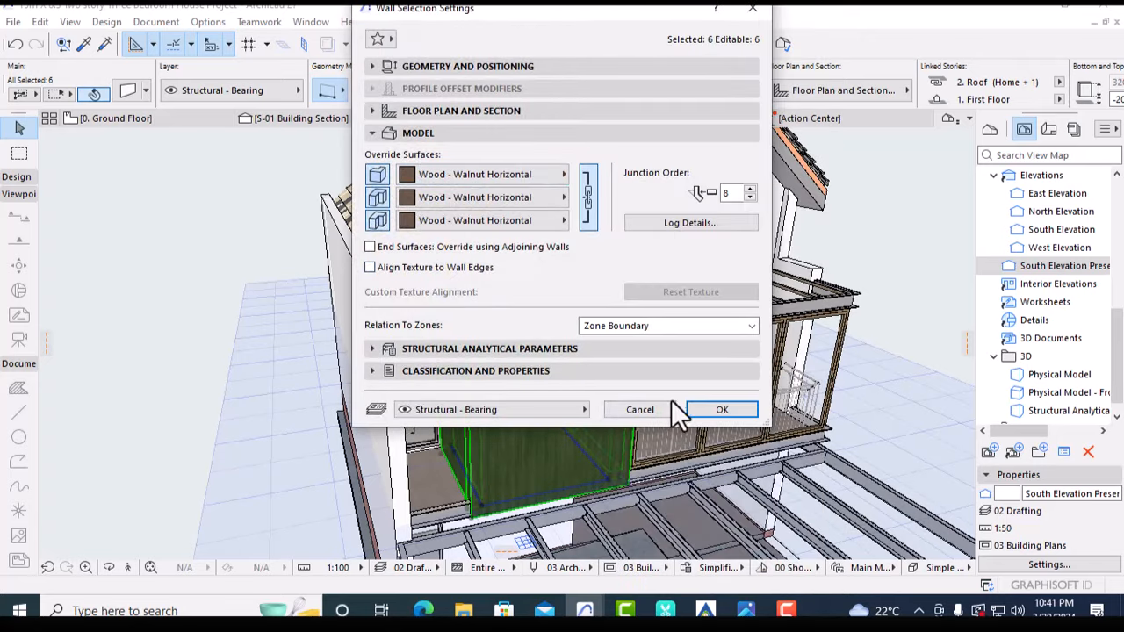
pyautogui.click(716, 410)
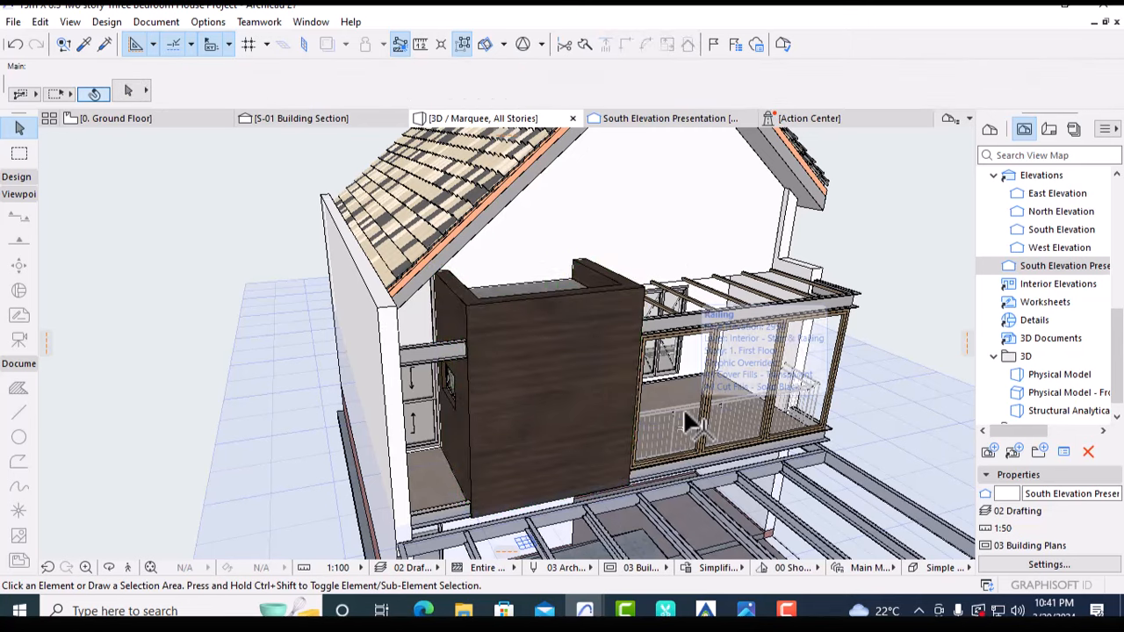
# Examine the roof's exposed edge layers at the gable ridge up close in the 3D view
pyautogui.keyDown('shift'); pyautogui.moveTo(709, 422); pyautogui.dragTo(620, 261, button='middle'); pyautogui.keyUp('shift')
pyautogui.keyDown('shift'); pyautogui.moveTo(857, 138); pyautogui.dragTo(650, 187, button='middle'); pyautogui.keyUp('shift')
pyautogui.scroll(5, 632, 175)
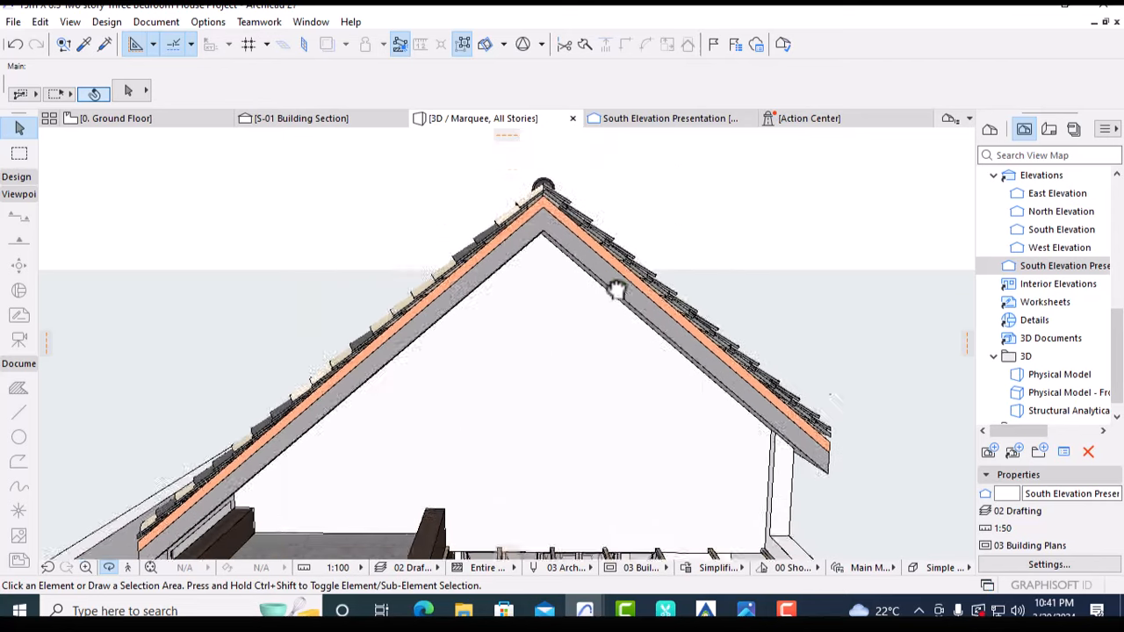
pyautogui.scroll(1, 540, 218)
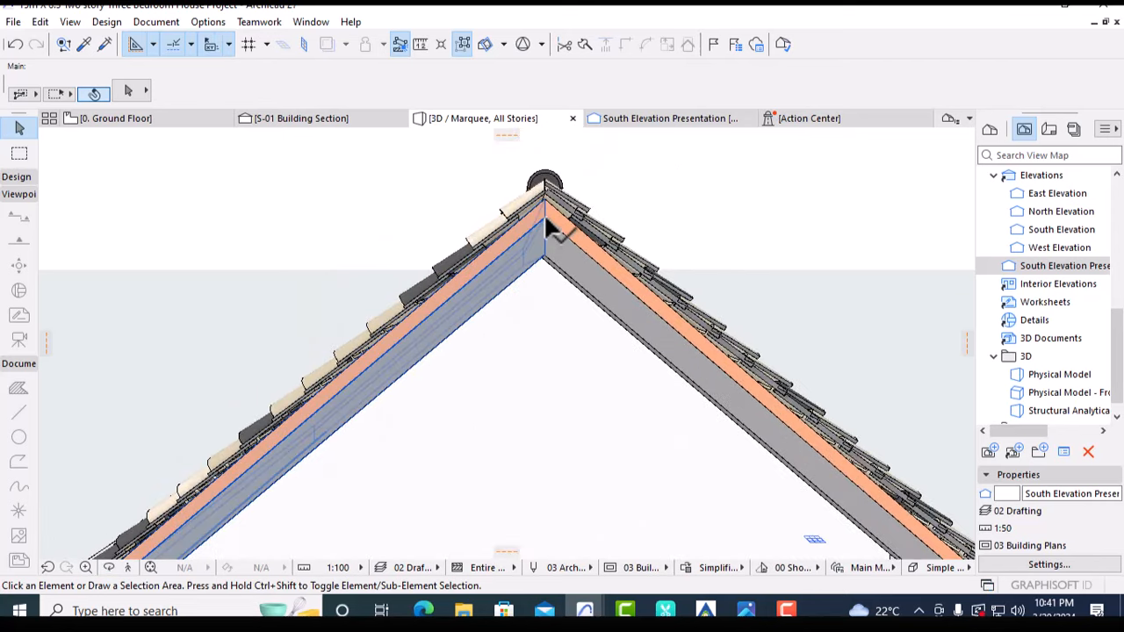
# Override the edge surface of both gable roof planes with Wood - Walnut Horizontal
pyautogui.keyDown('shift'); pyautogui.click(542, 218); pyautogui.keyUp('shift')
pyautogui.keyDown('shift'); pyautogui.click(559, 219); pyautogui.keyUp('shift')
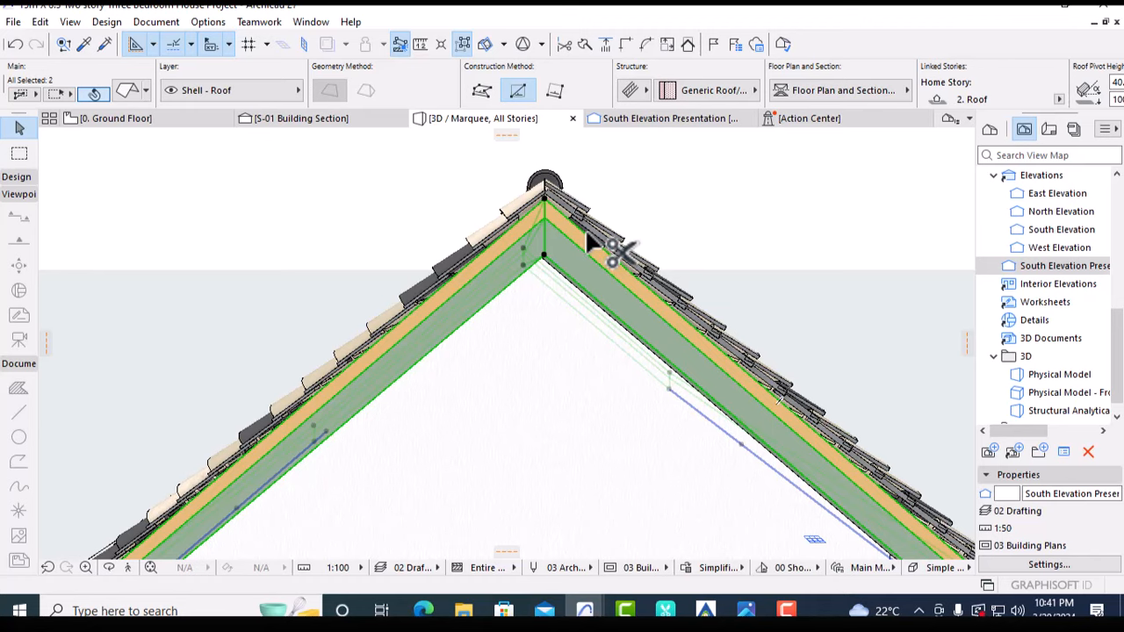
pyautogui.hotkey('ctrl', 't')
pyautogui.click(371, 425)
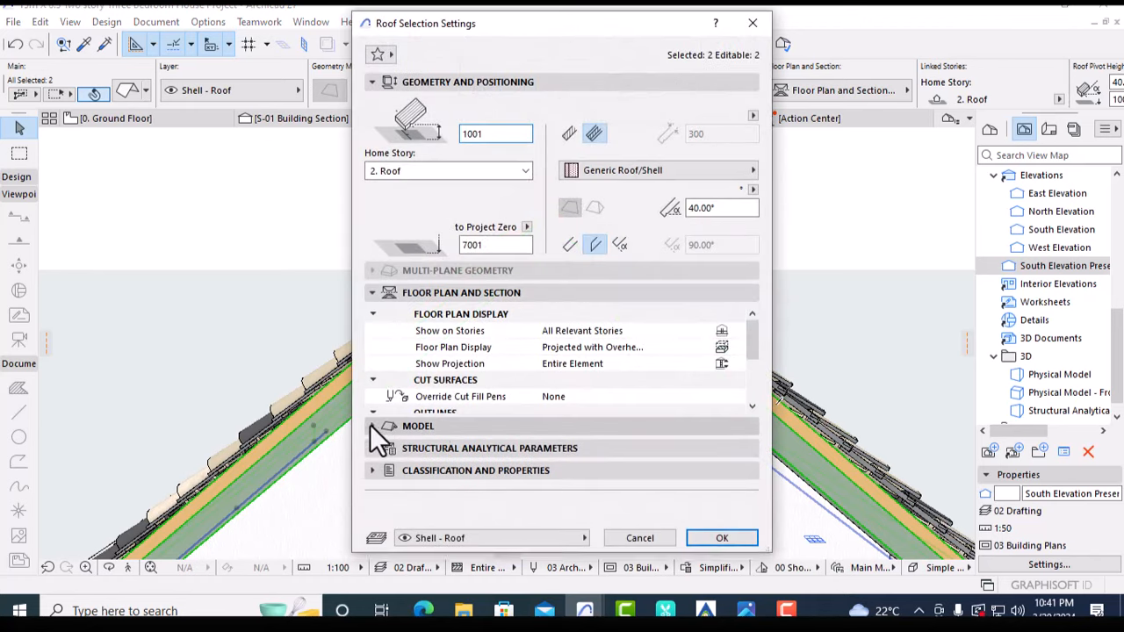
pyautogui.click(371, 426)
pyautogui.click(403, 212)
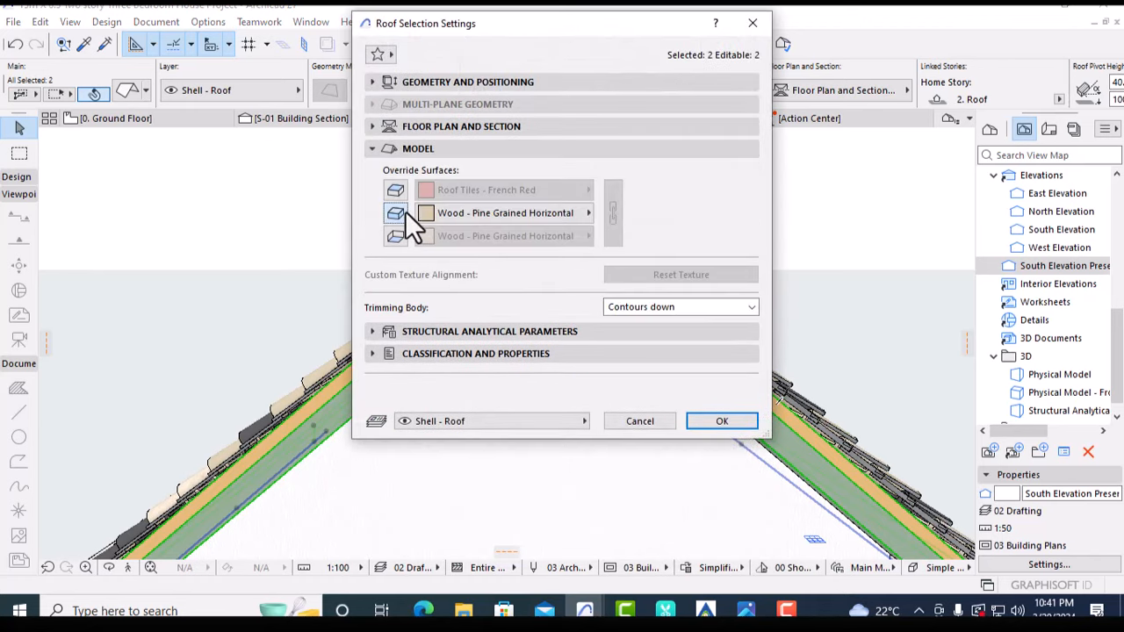
pyautogui.click(559, 213)
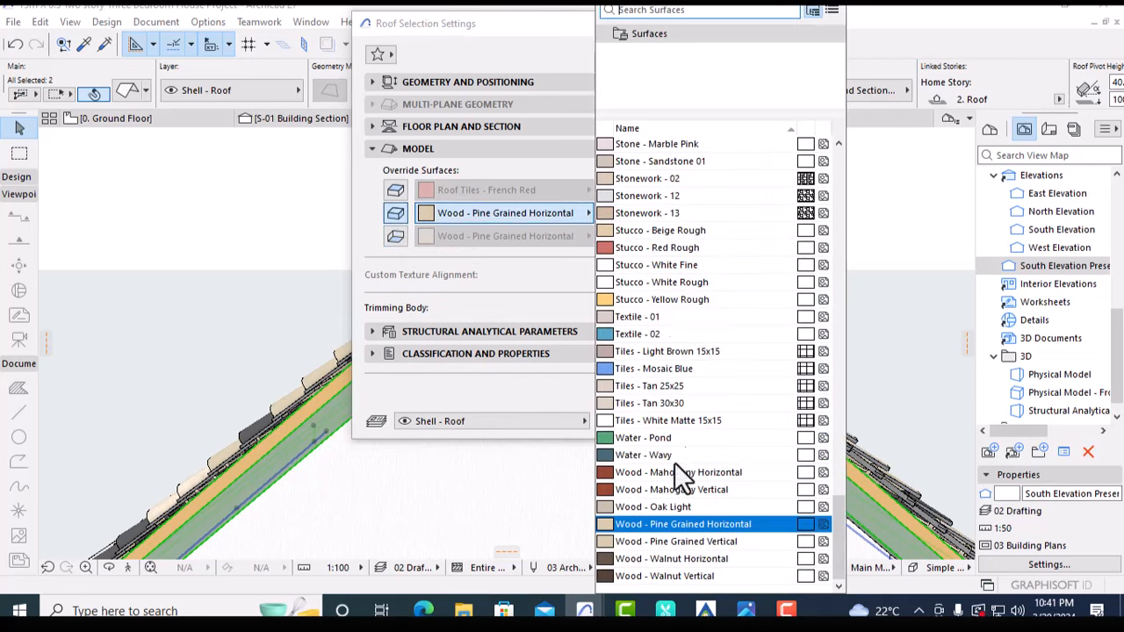
pyautogui.click(676, 559)
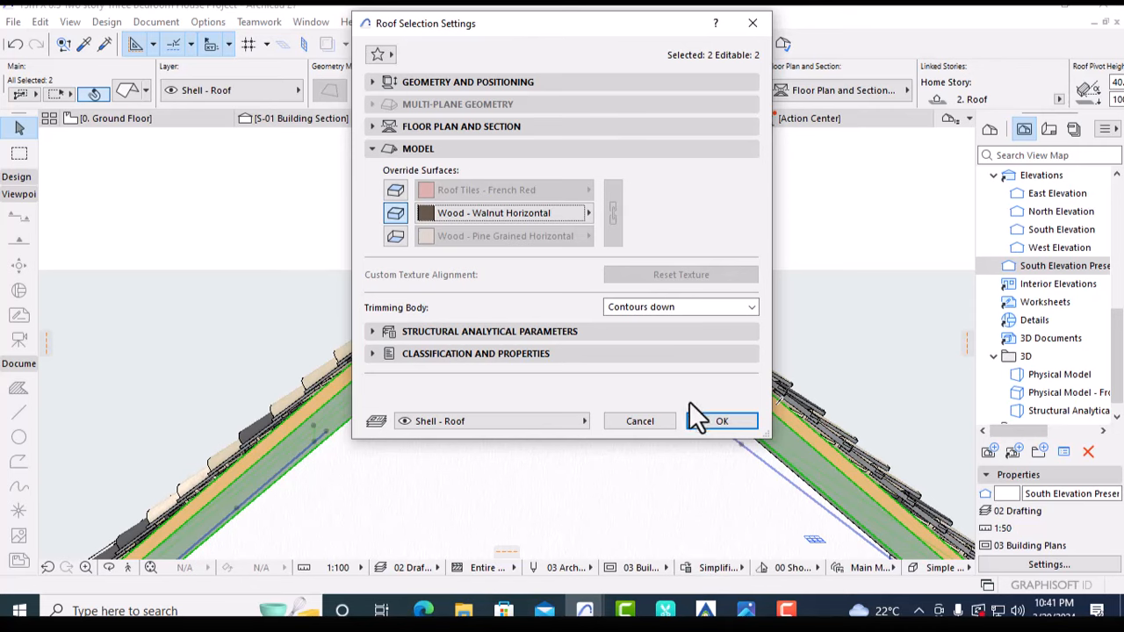
pyautogui.click(713, 421)
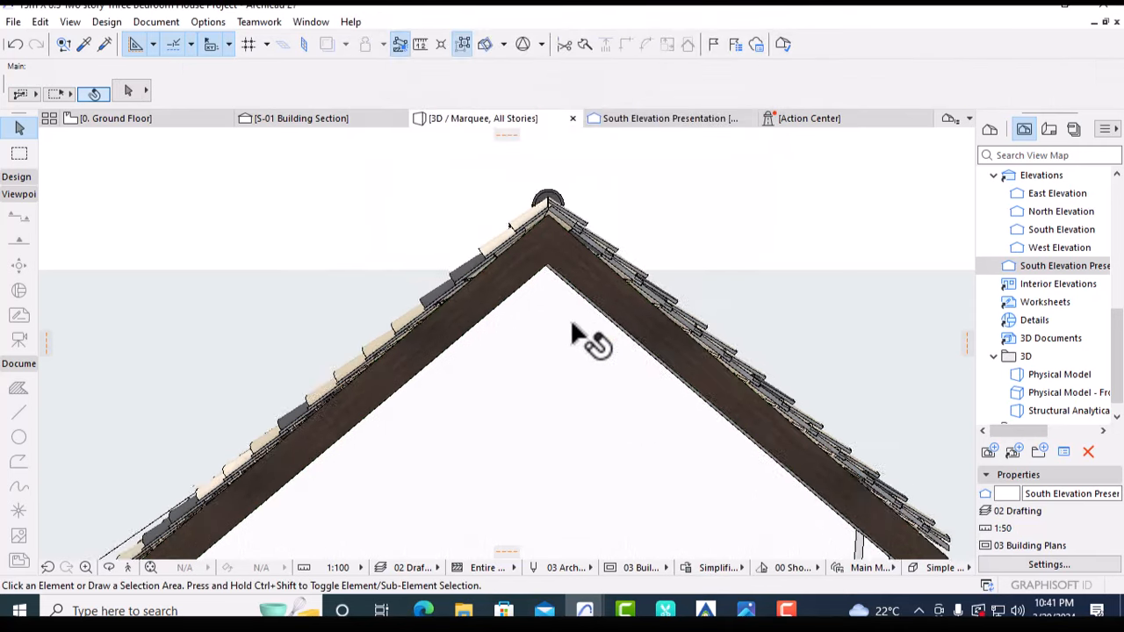
# Open the South Elevation Presentation view and check the roof edges of the front gable
pyautogui.scroll(-2, 572, 323)
pyautogui.moveTo(572, 323); pyautogui.dragTo(423, 253, button='middle')
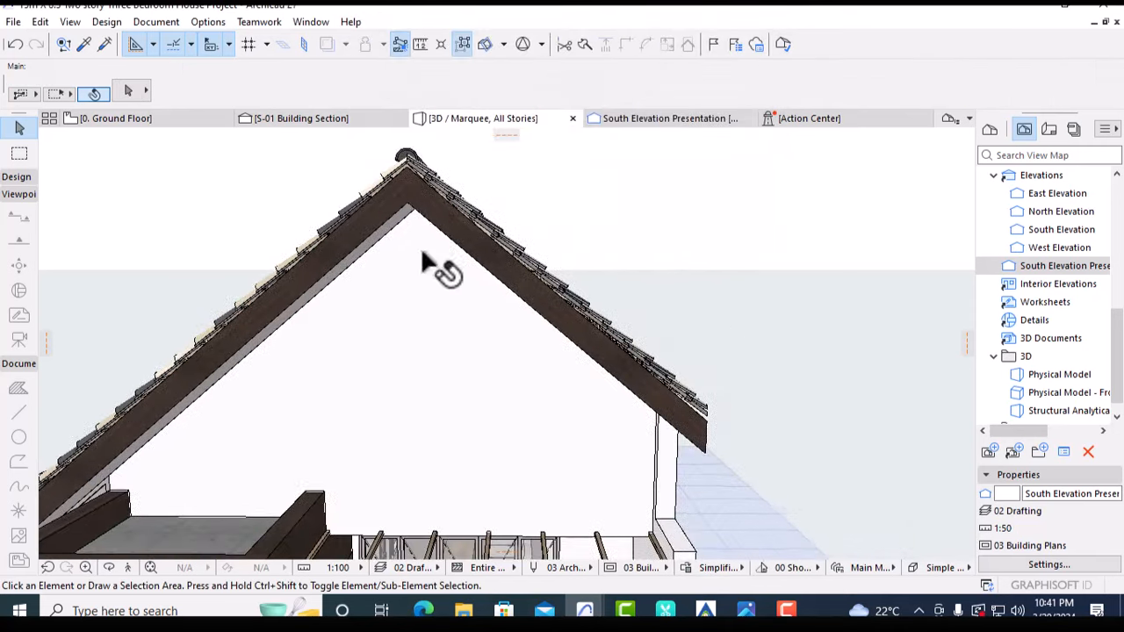
pyautogui.scroll(4, 389, 191)
pyautogui.scroll(-3, 406, 181)
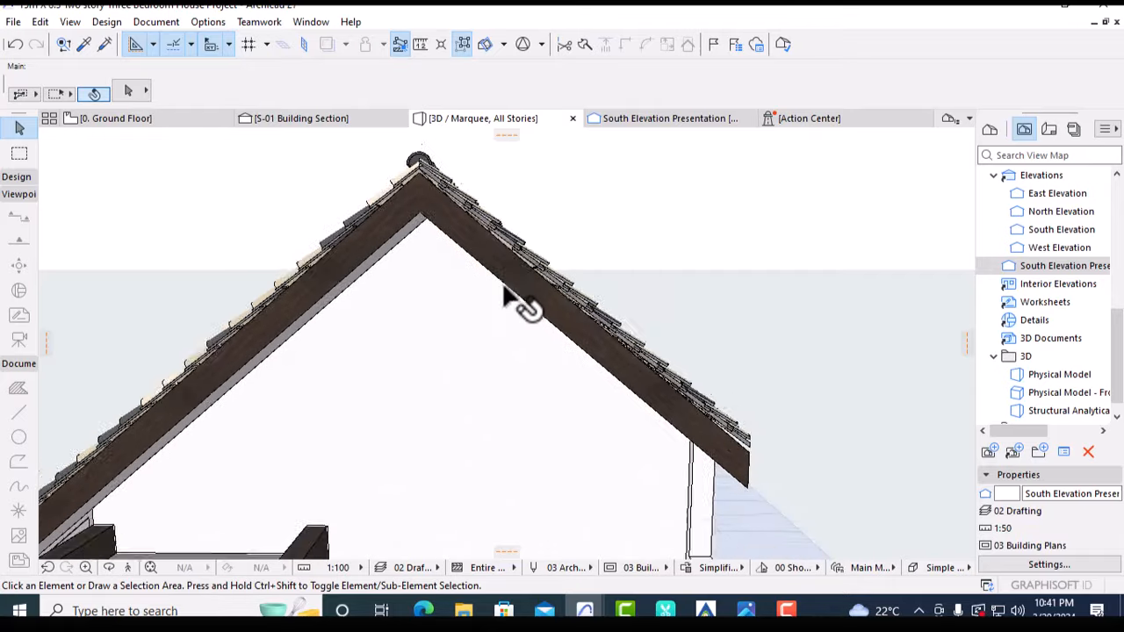
pyautogui.scroll(-8, 506, 295)
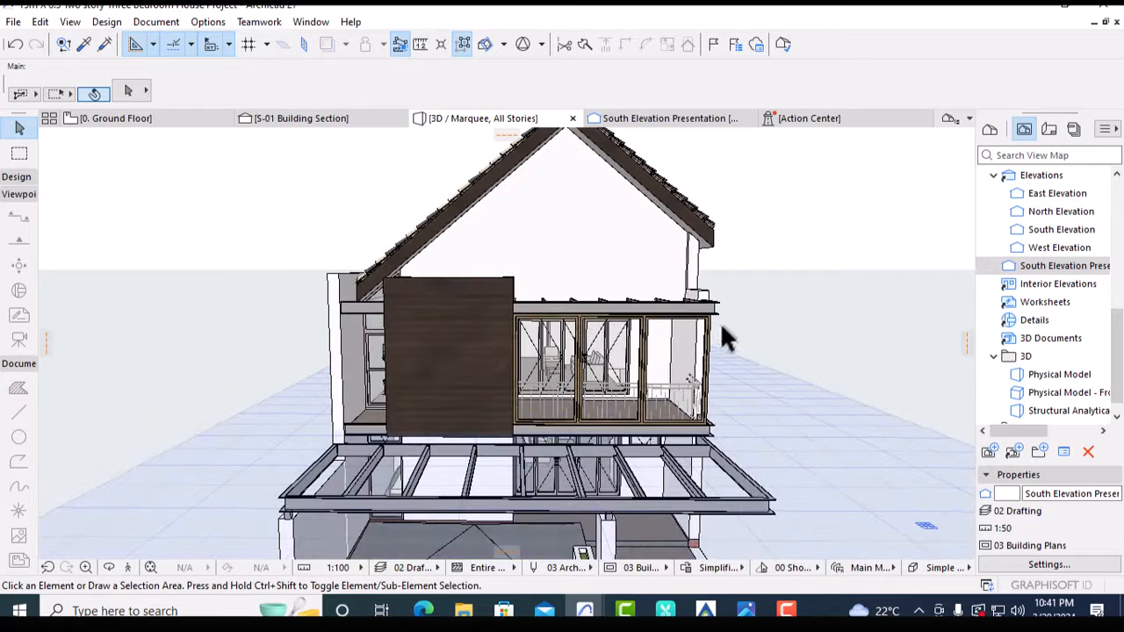
pyautogui.keyDown('shift'); pyautogui.moveTo(782, 354); pyautogui.dragTo(642, 281, button='middle'); pyautogui.keyUp('shift')
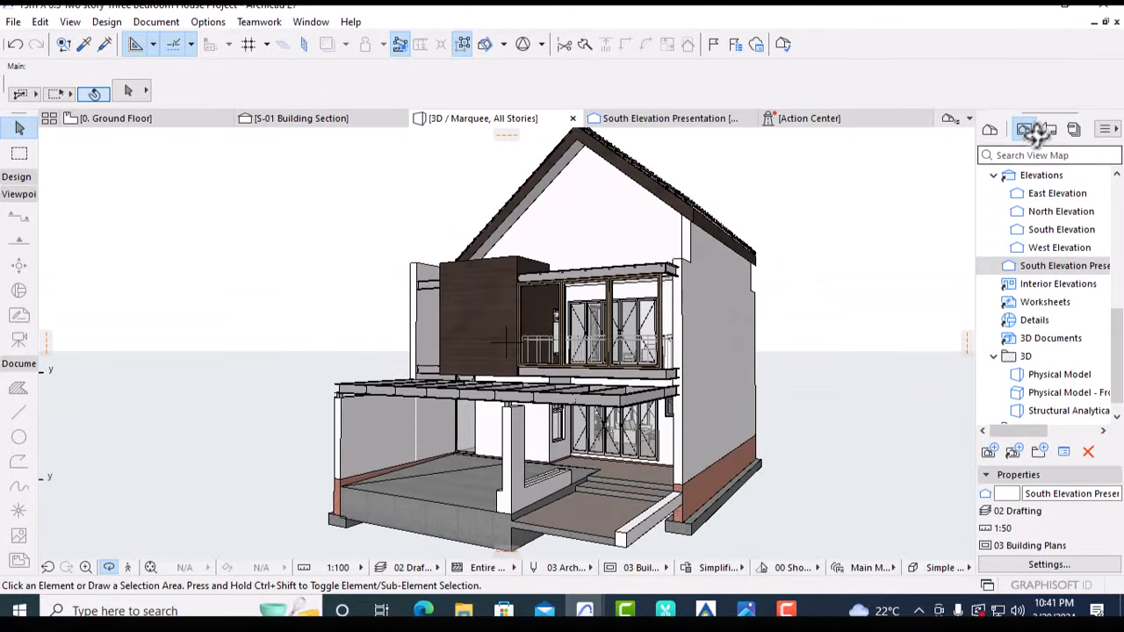
pyautogui.doubleClick(1053, 265)
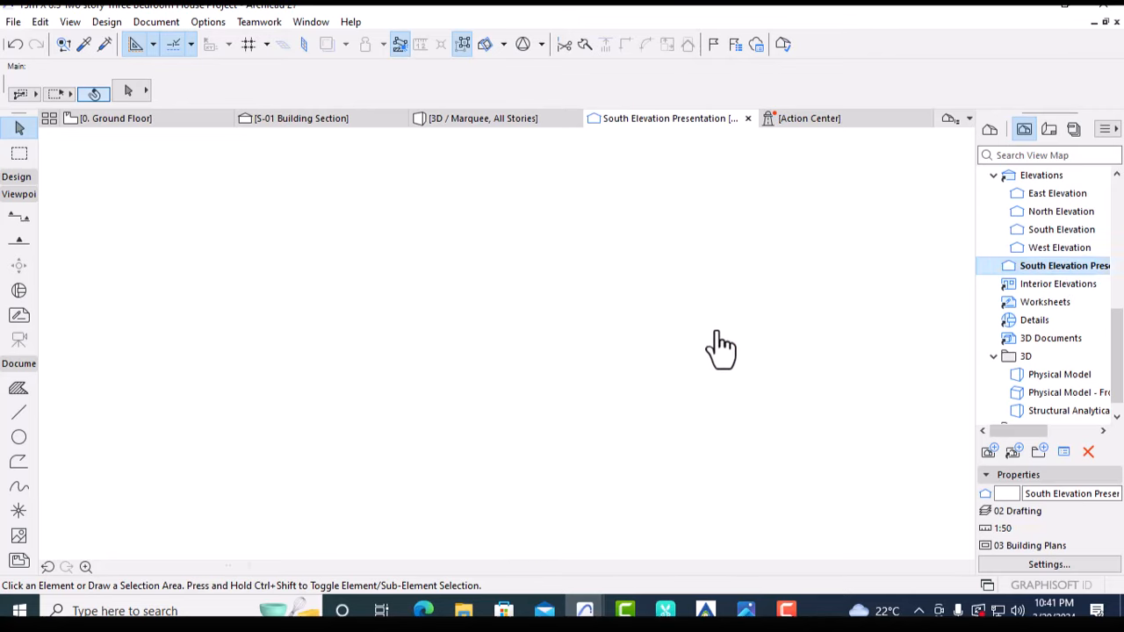
pyautogui.scroll(-2, 641, 356)
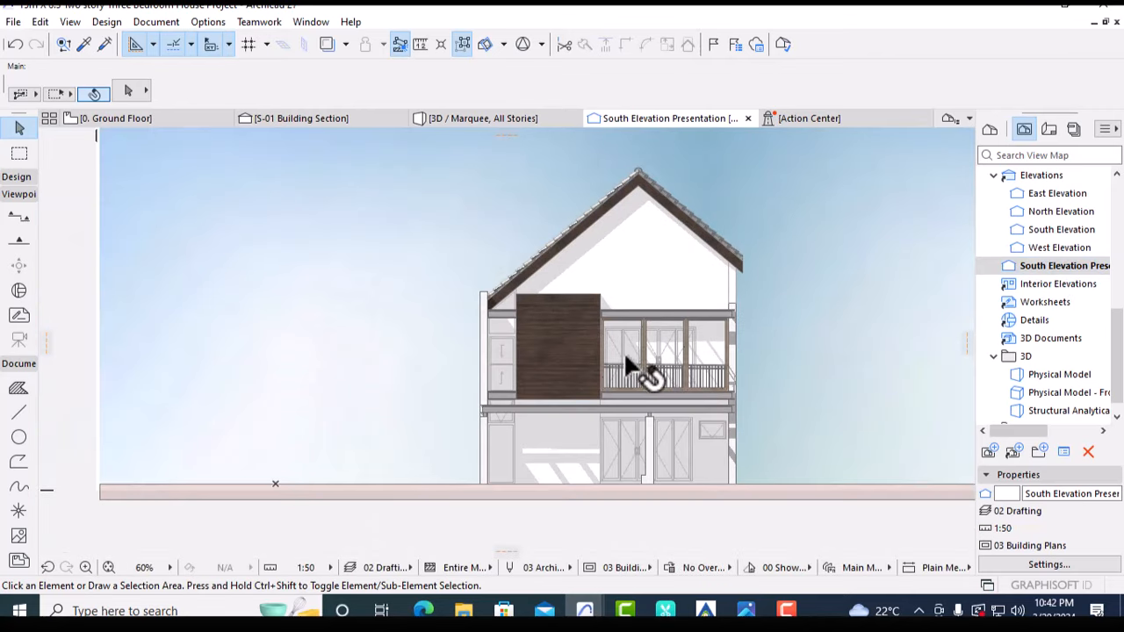
pyautogui.scroll(2, 602, 306)
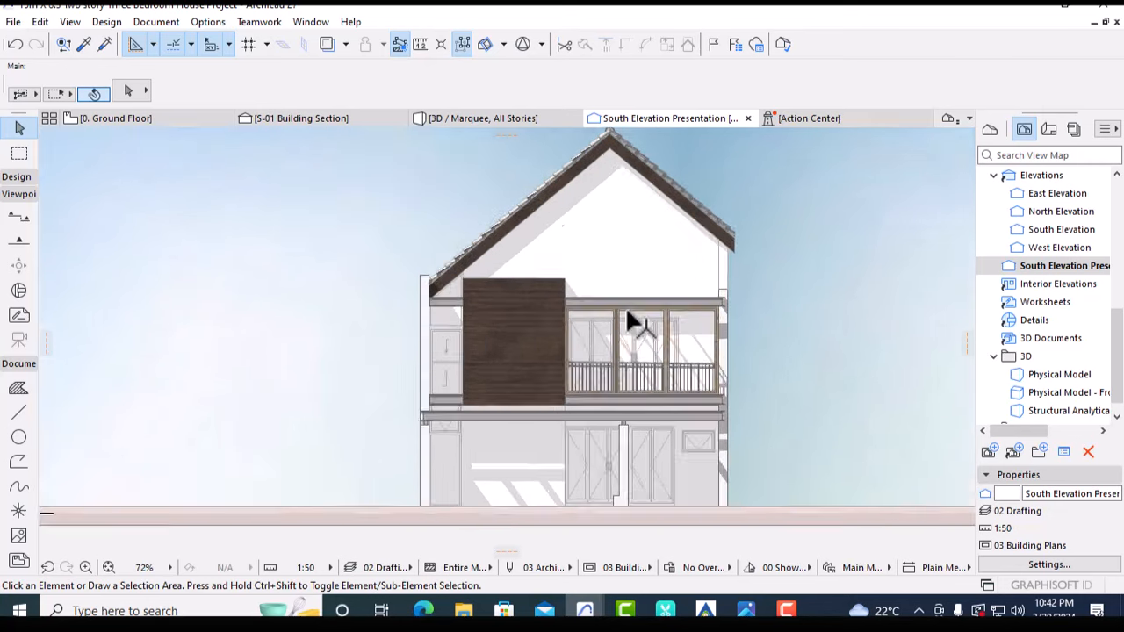
pyautogui.scroll(-8, 627, 321)
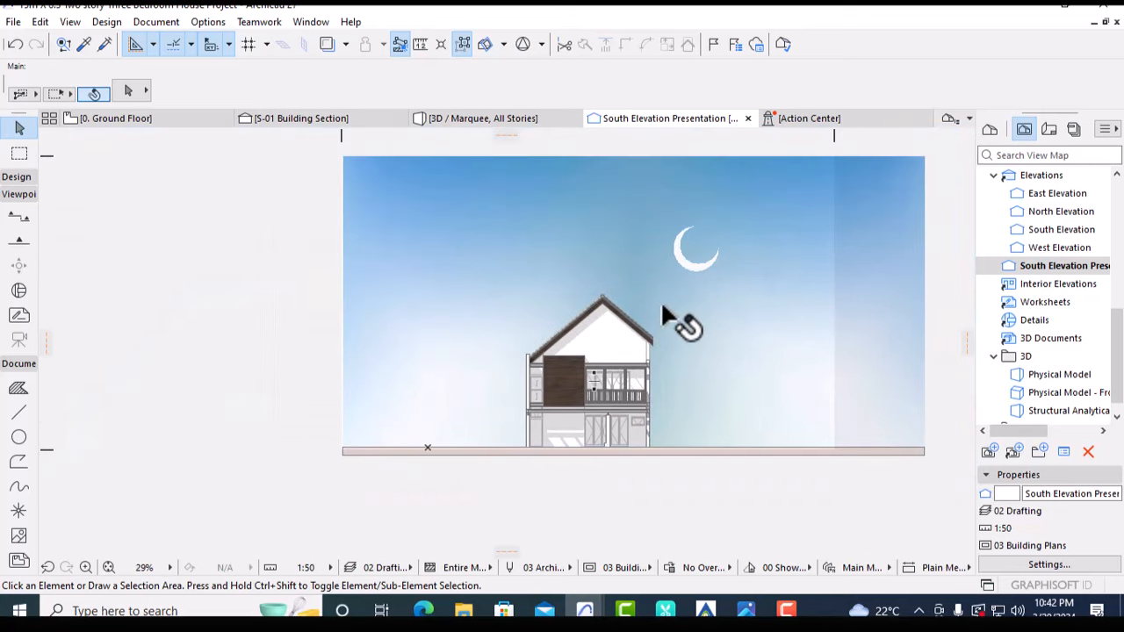
# Move the crescent moon fill about 2160 mm diagonally down, closer to the house's roof ridge
pyautogui.click(683, 265)
pyautogui.click(686, 269)
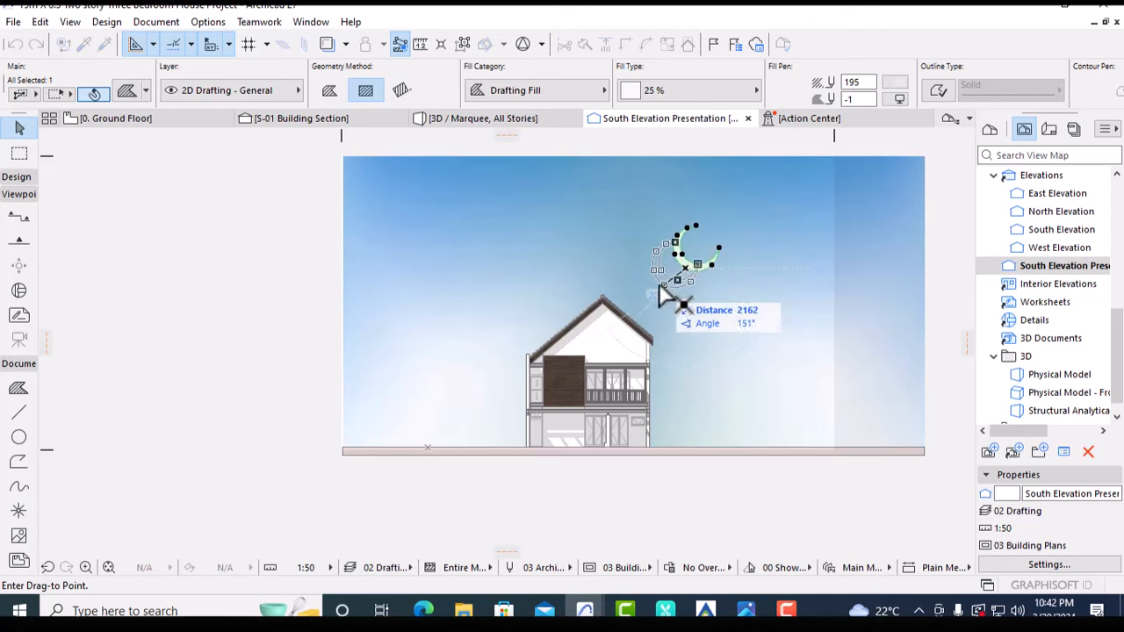
pyautogui.click(658, 283)
pyautogui.press('Escape')
pyautogui.scroll(3, 612, 391)
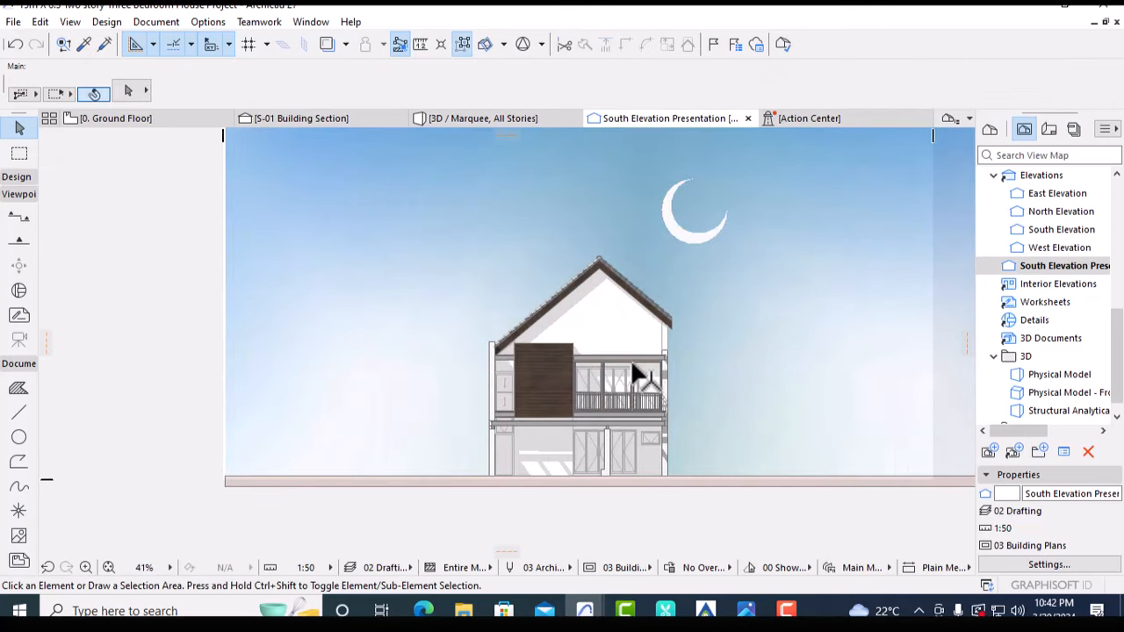
# Add the ARCH 2D TREE STYLES folder from 2D_Tree_Objects to the project's libraries in the Library Manager
pyautogui.click(13, 21)
pyautogui.moveTo(70, 296)
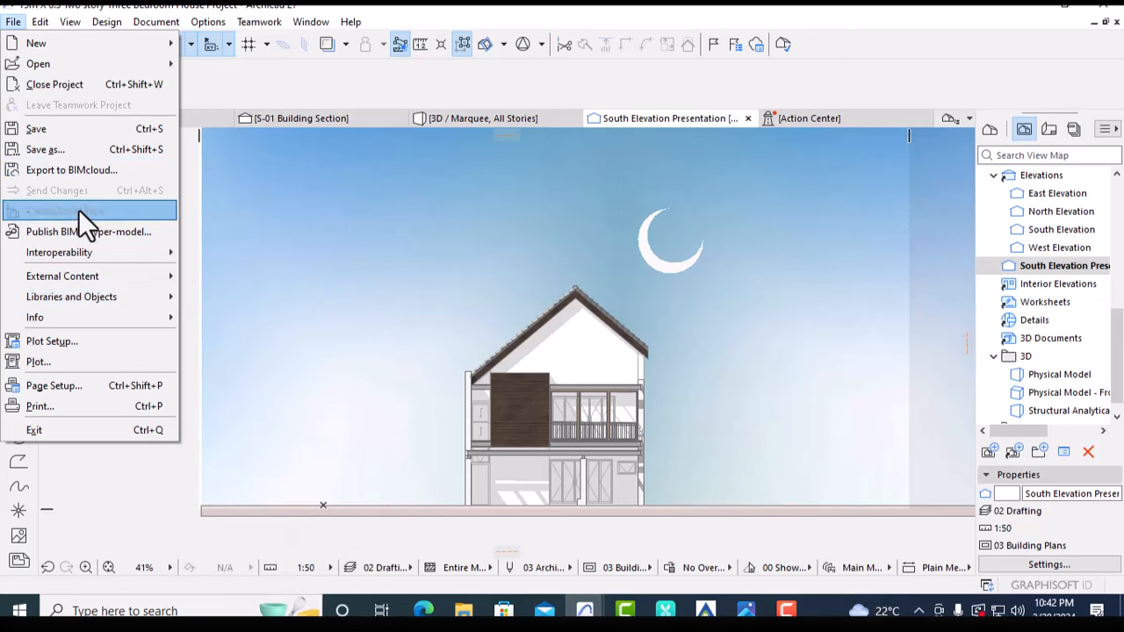
pyautogui.moveTo(106, 296)
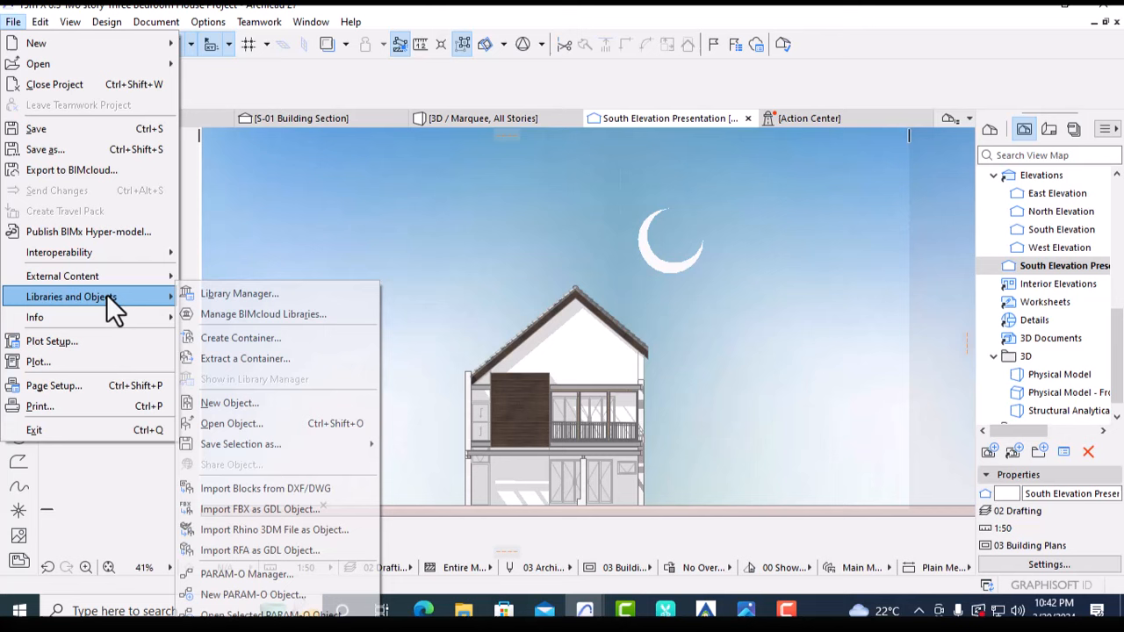
pyautogui.click(222, 295)
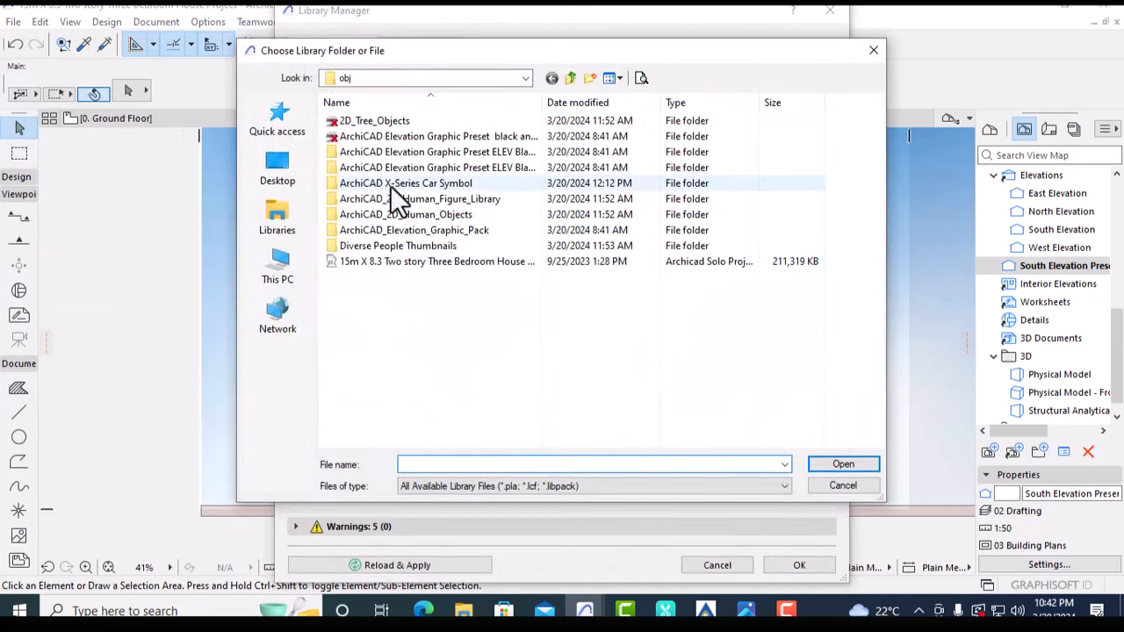
pyautogui.doubleClick(372, 125)
pyautogui.click(361, 132)
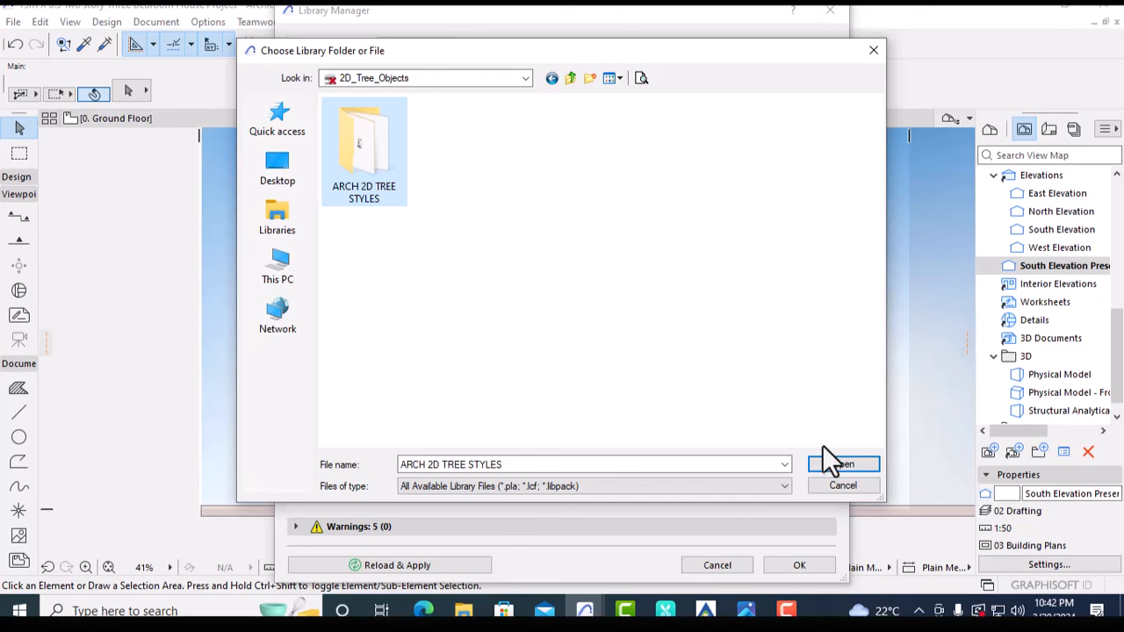
pyautogui.click(832, 464)
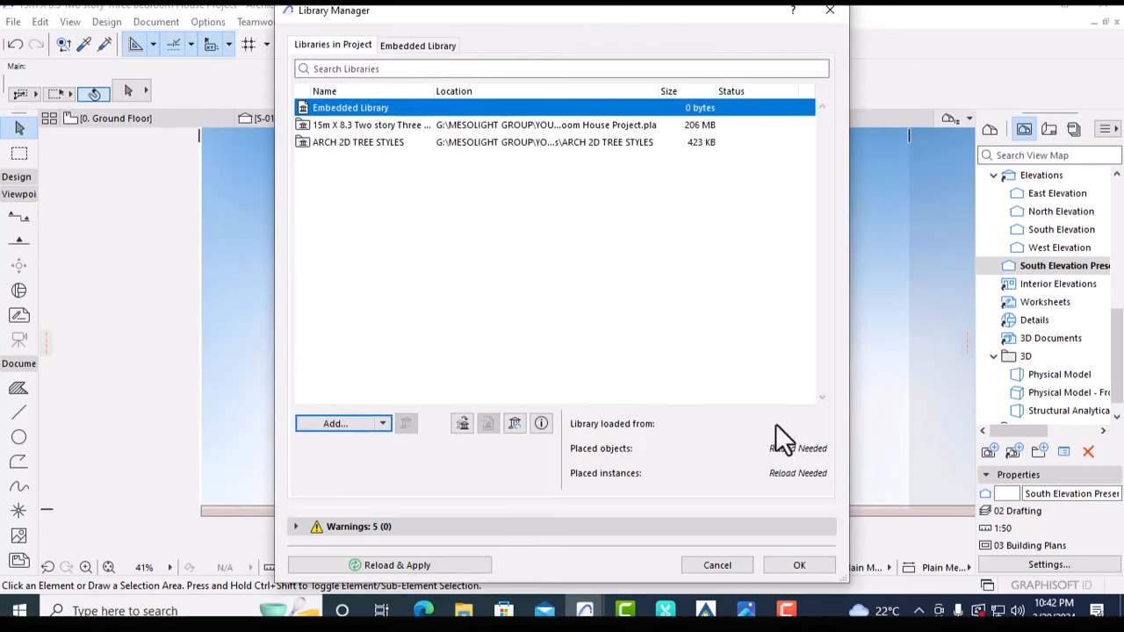
# Start adding another library and browse back to the obj folder
pyautogui.click(334, 425)
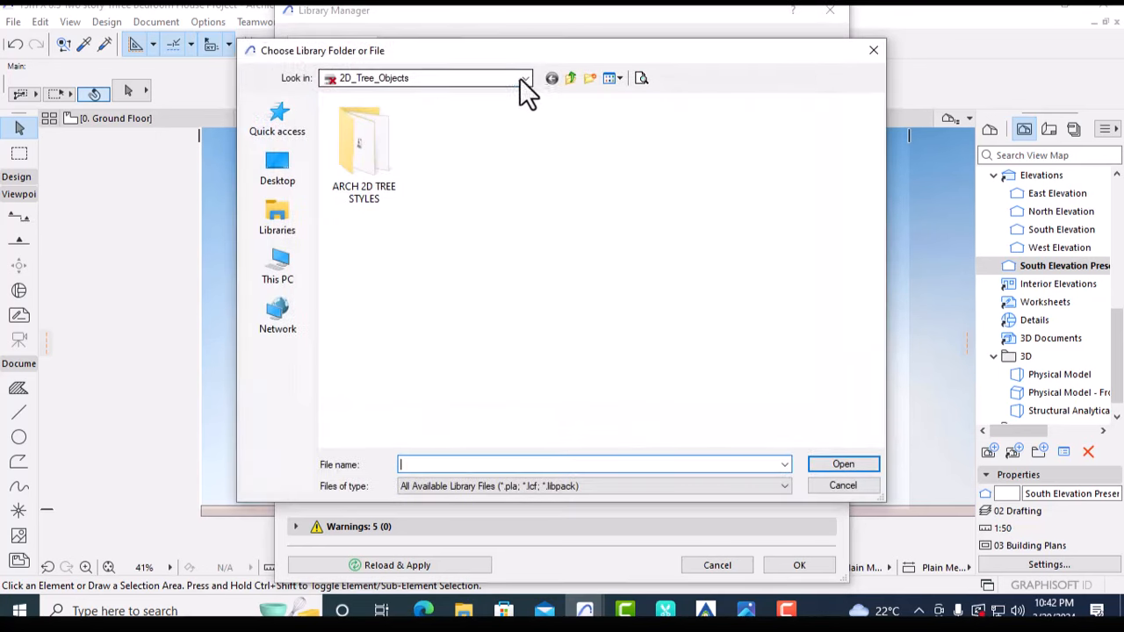
pyautogui.click(524, 78)
pyautogui.click(423, 396)
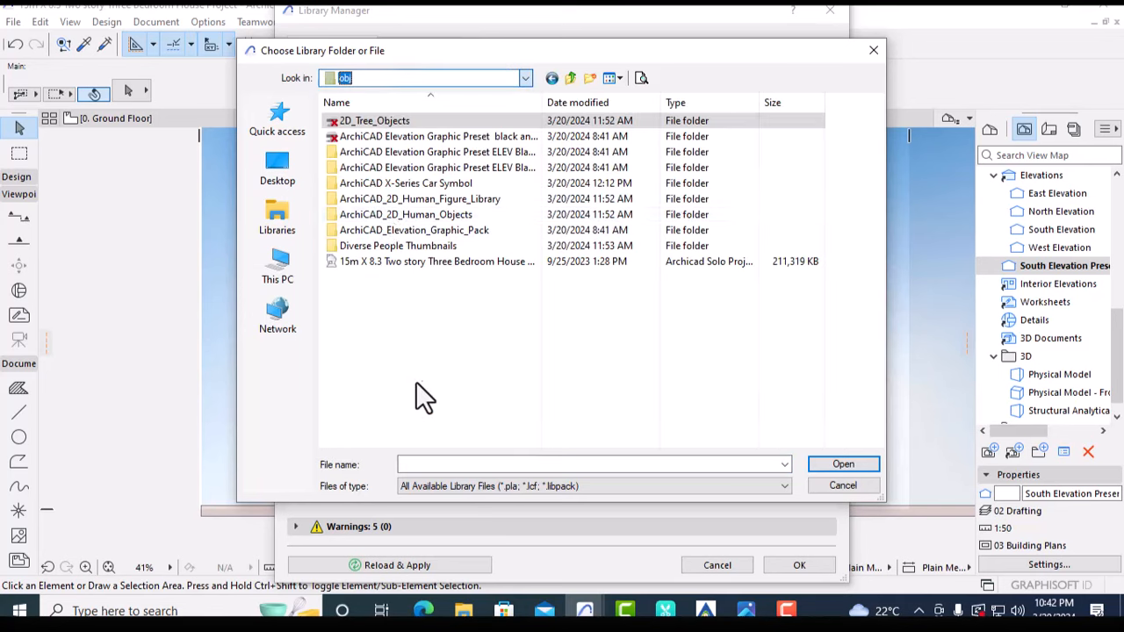
pyautogui.doubleClick(424, 136)
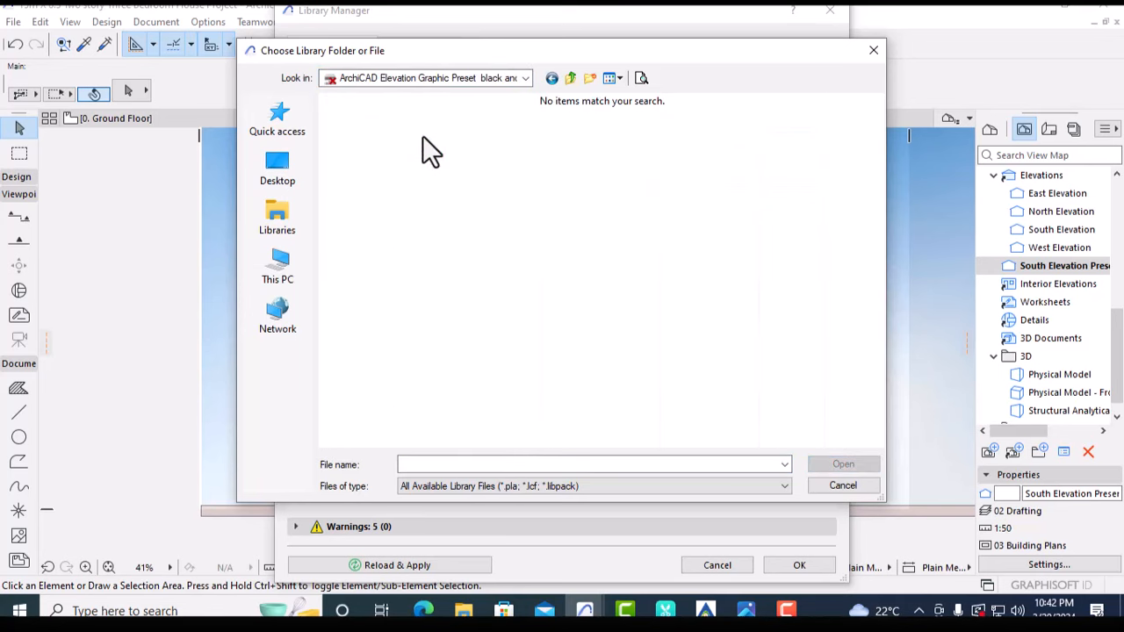
pyautogui.click(552, 78)
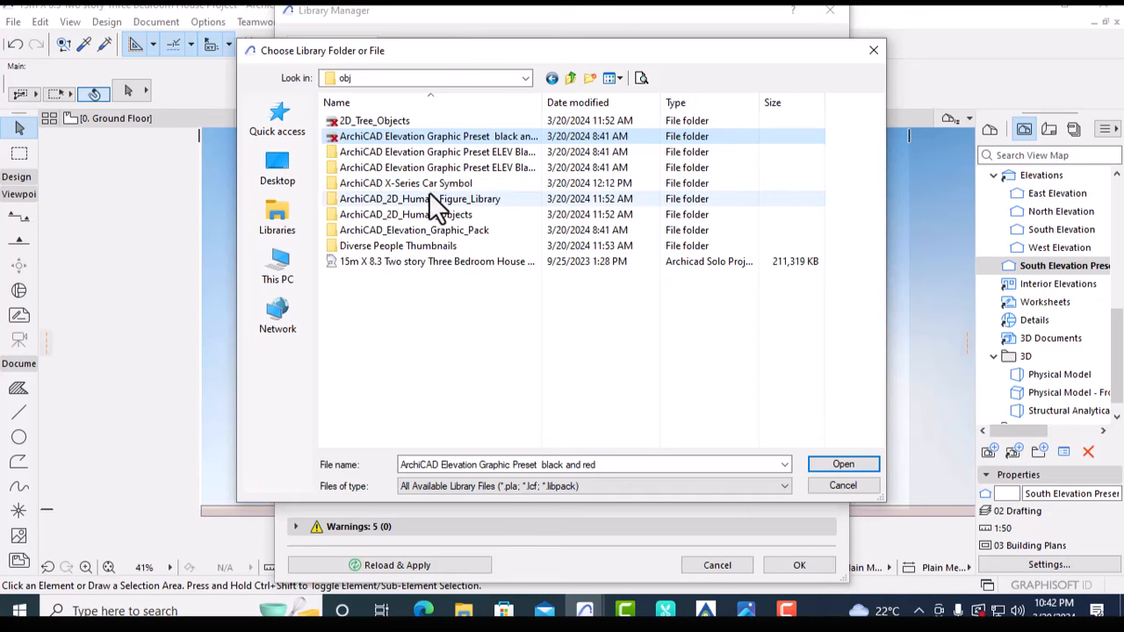
pyautogui.doubleClick(404, 182)
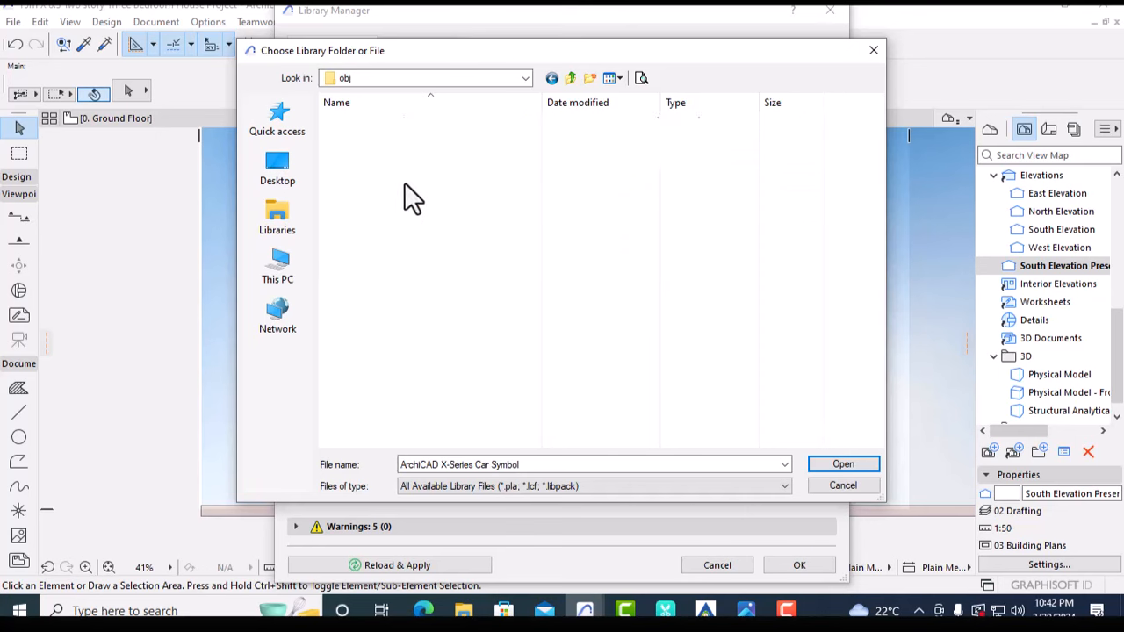
pyautogui.click(550, 78)
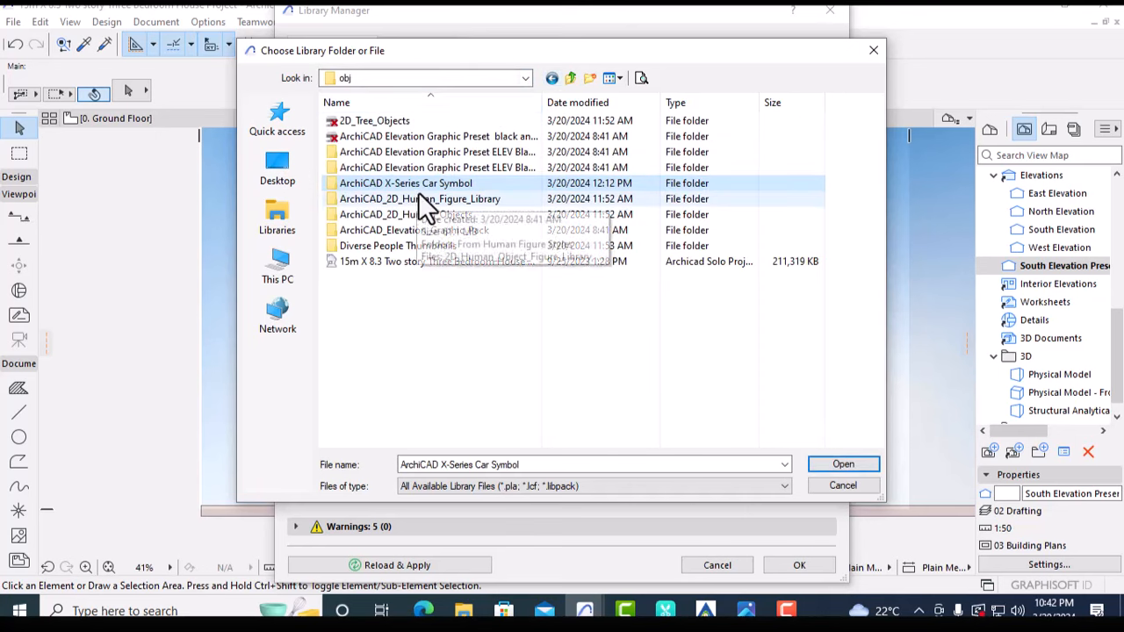
# Add the From Human Figure Styles folder from ArchiCAD_2D_Human_Figure_Library to the project's libraries
pyautogui.doubleClick(401, 198)
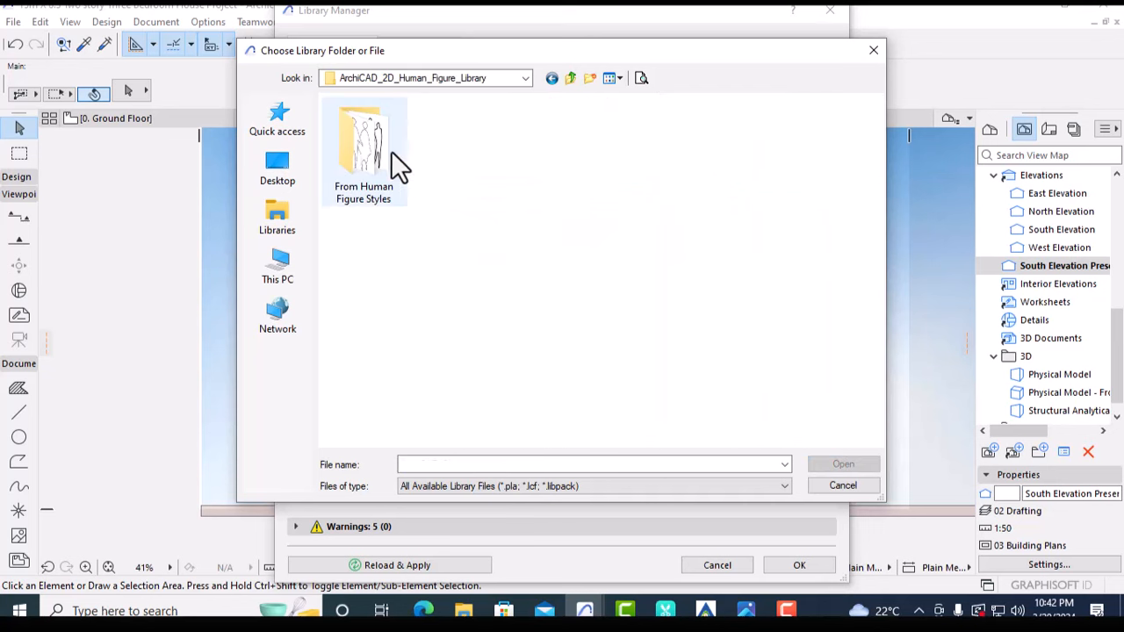
pyautogui.click(392, 151)
pyautogui.click(834, 464)
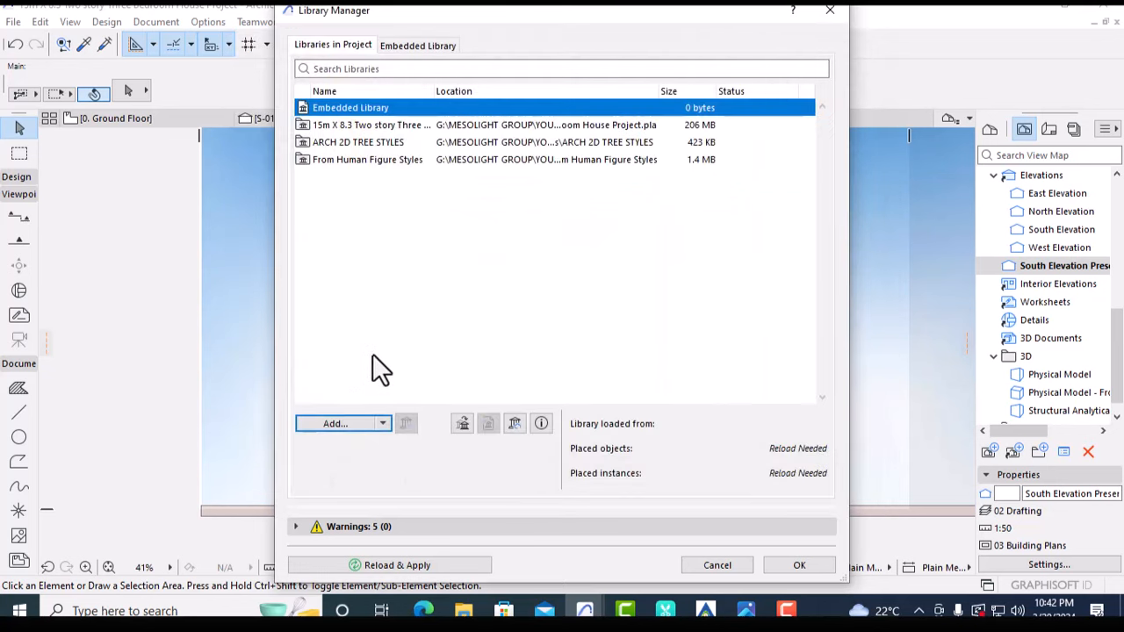
# Reopen the library folder chooser for a further library and return to the obj folder
pyautogui.click(336, 420)
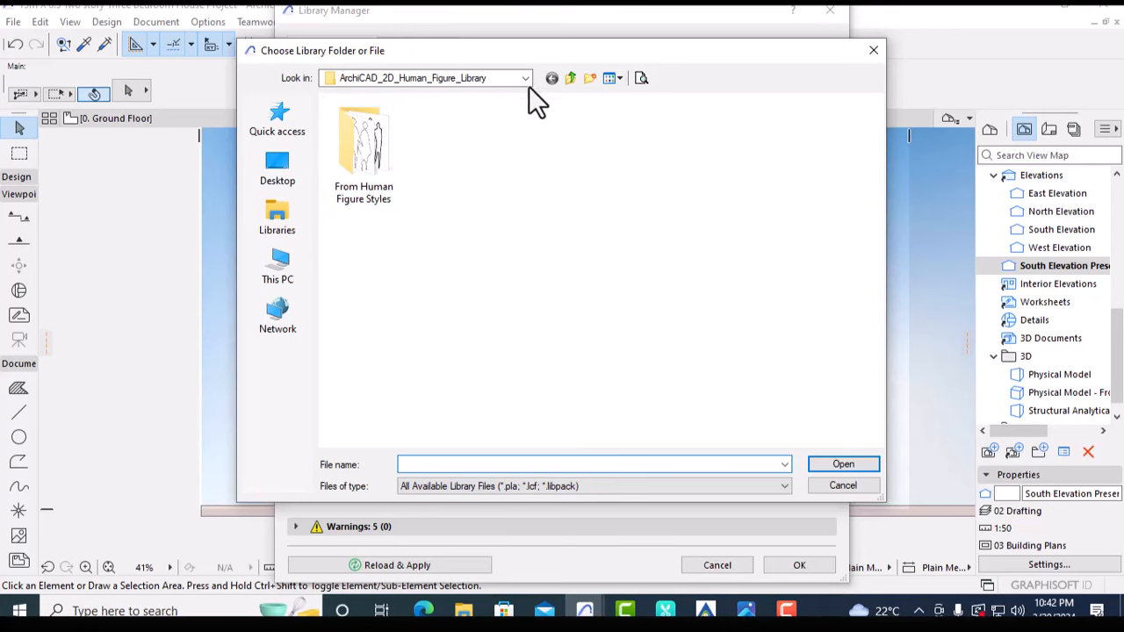
pyautogui.click(526, 79)
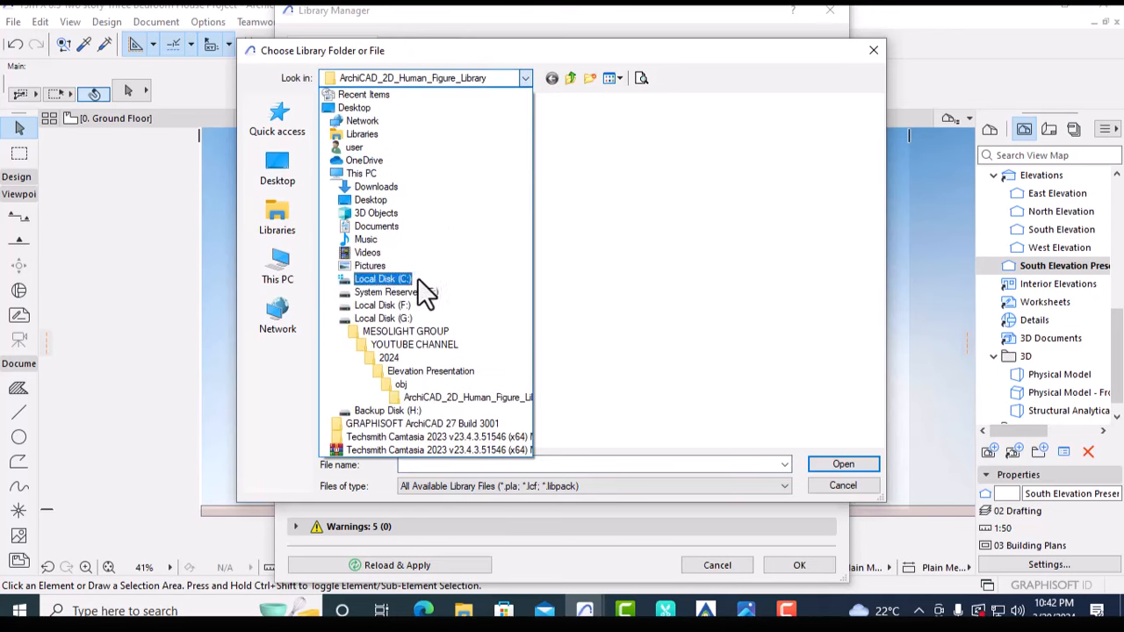
pyautogui.click(417, 384)
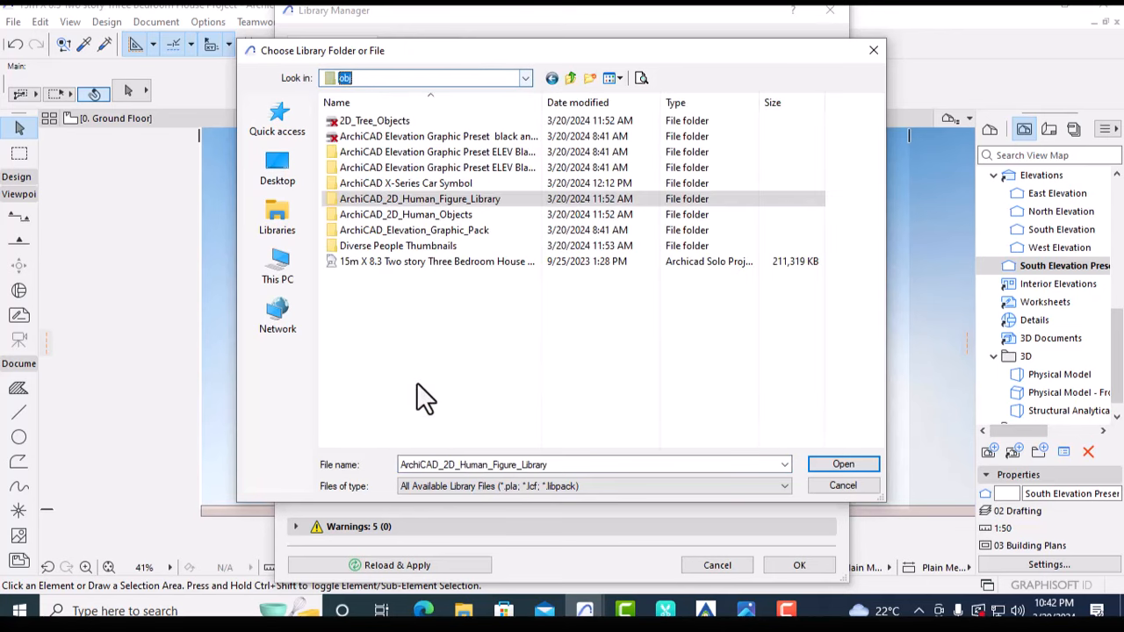
pyautogui.click(386, 245)
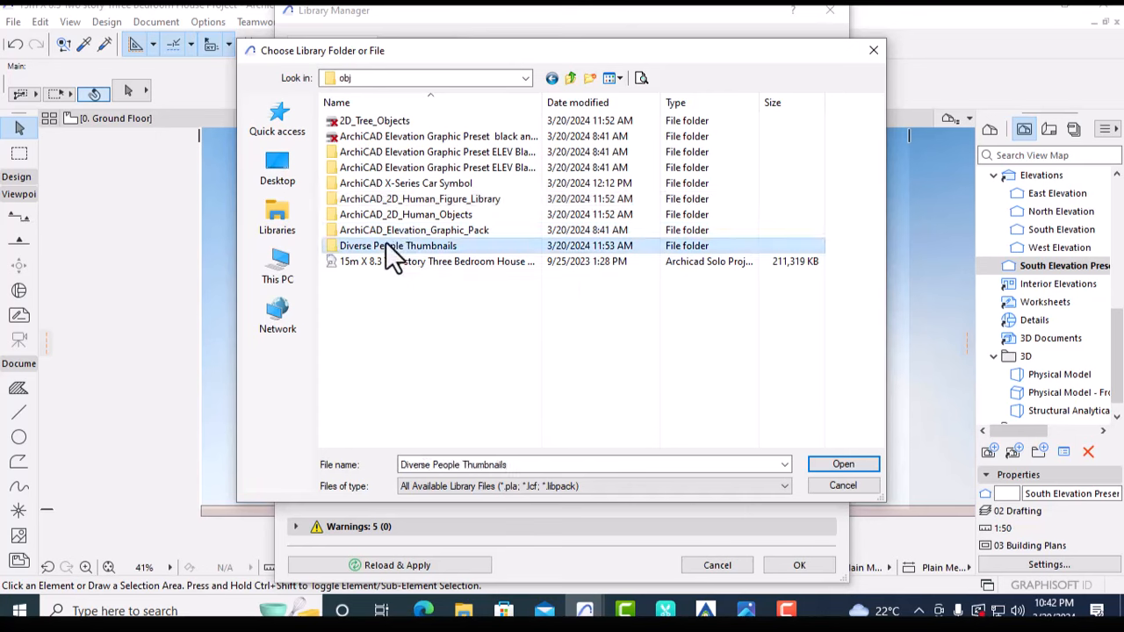
pyautogui.doubleClick(386, 246)
pyautogui.doubleClick(379, 124)
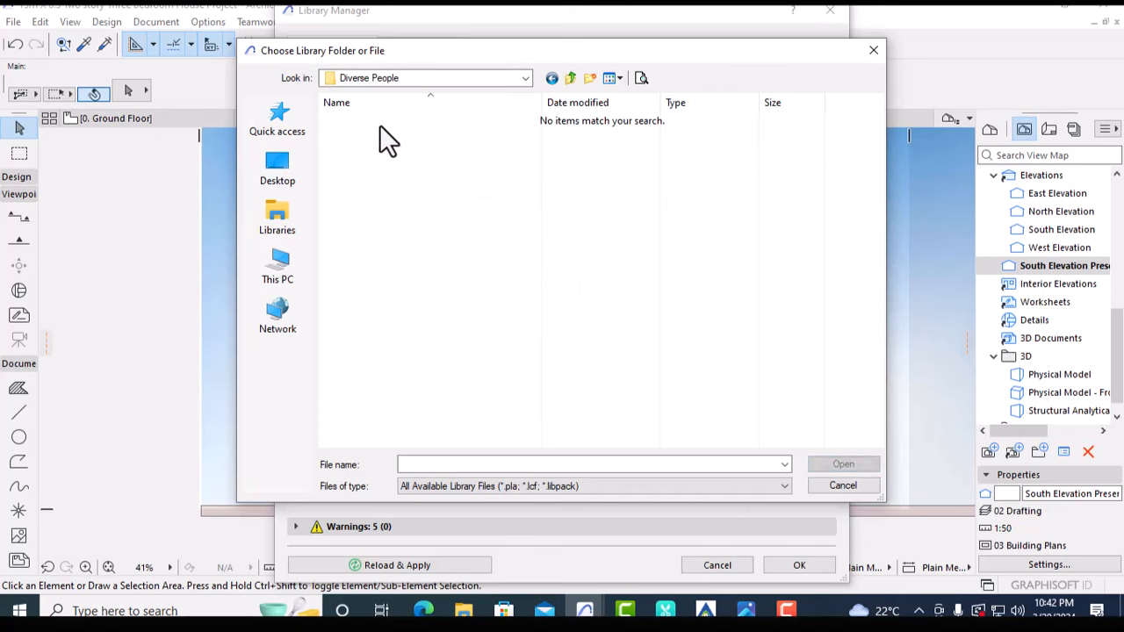
pyautogui.click(553, 77)
pyautogui.click(554, 77)
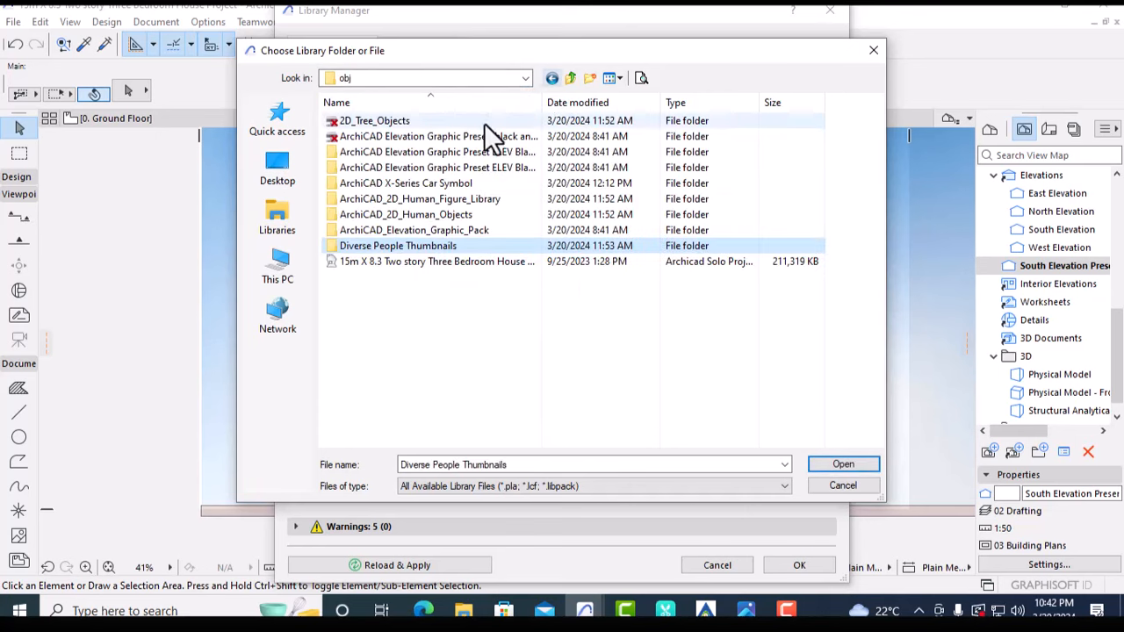
# Add the Diverse People folder from Diverse People Thumbnails to the project's libraries
pyautogui.doubleClick(406, 245)
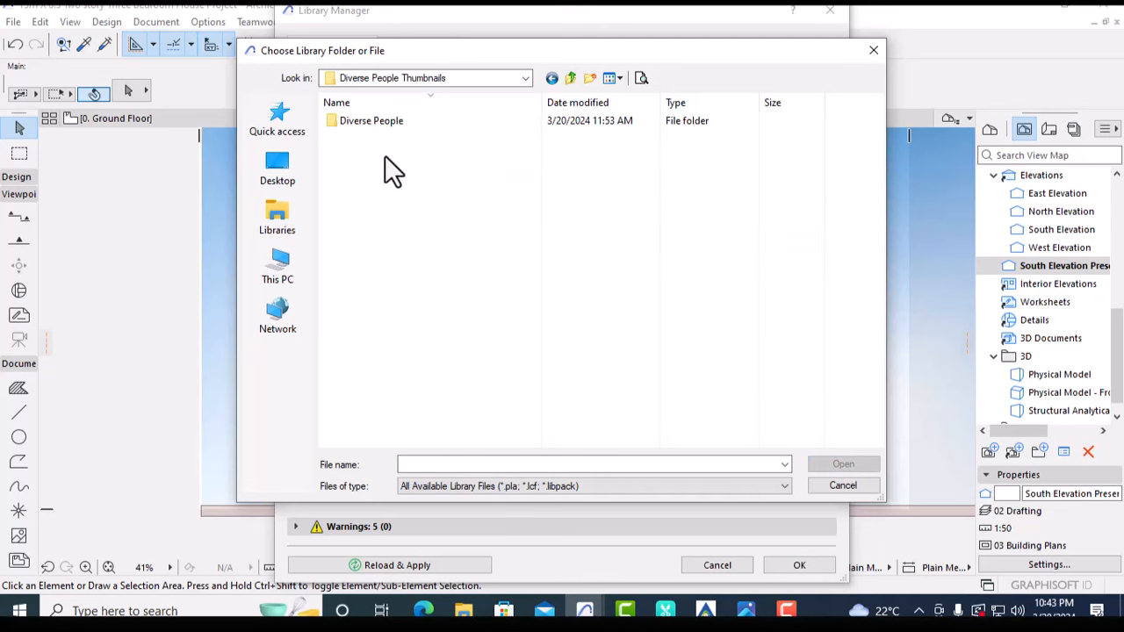
pyautogui.click(383, 123)
pyautogui.click(834, 468)
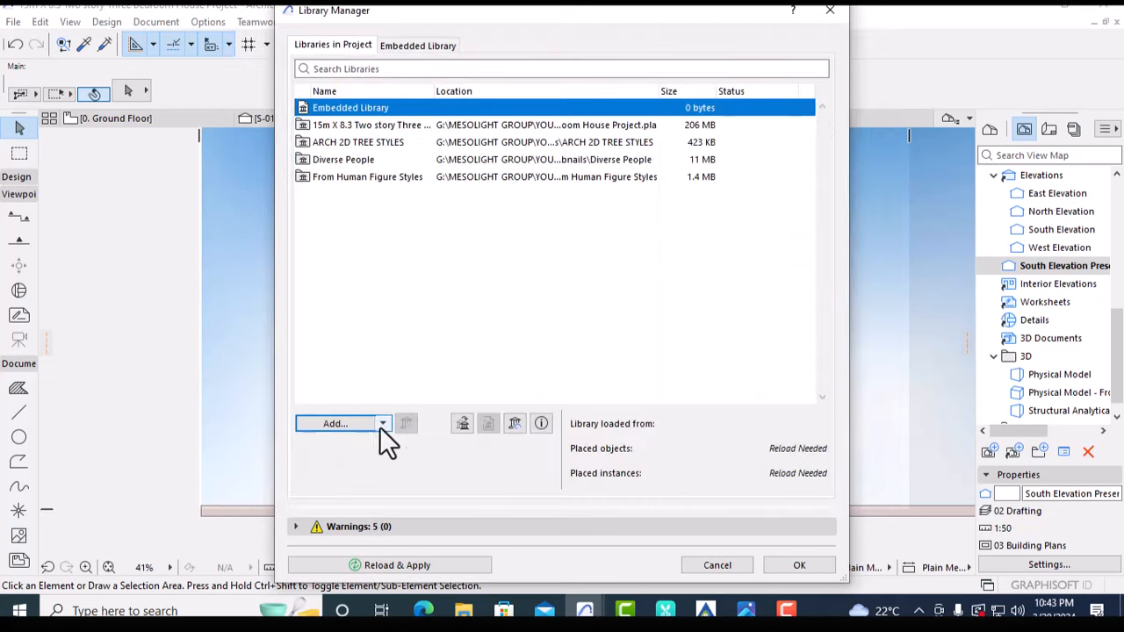
# Add the MSBIM Architectural Human Pack folder from ArchiCAD_2D_Human_Objects in obj to the project's libraries
pyautogui.click(345, 425)
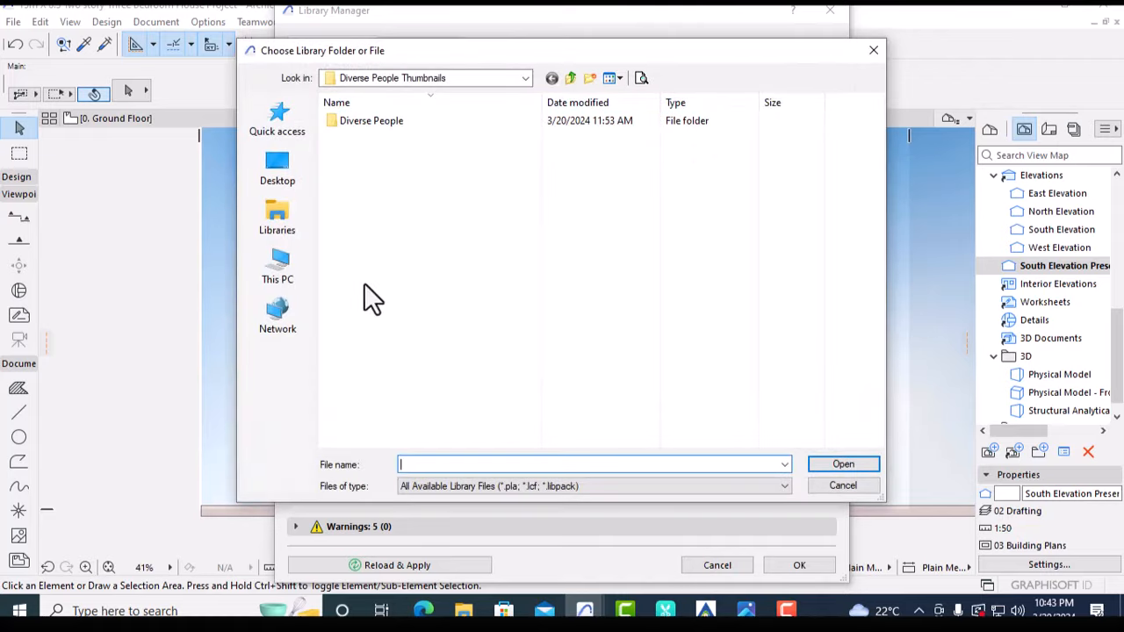
pyautogui.click(525, 78)
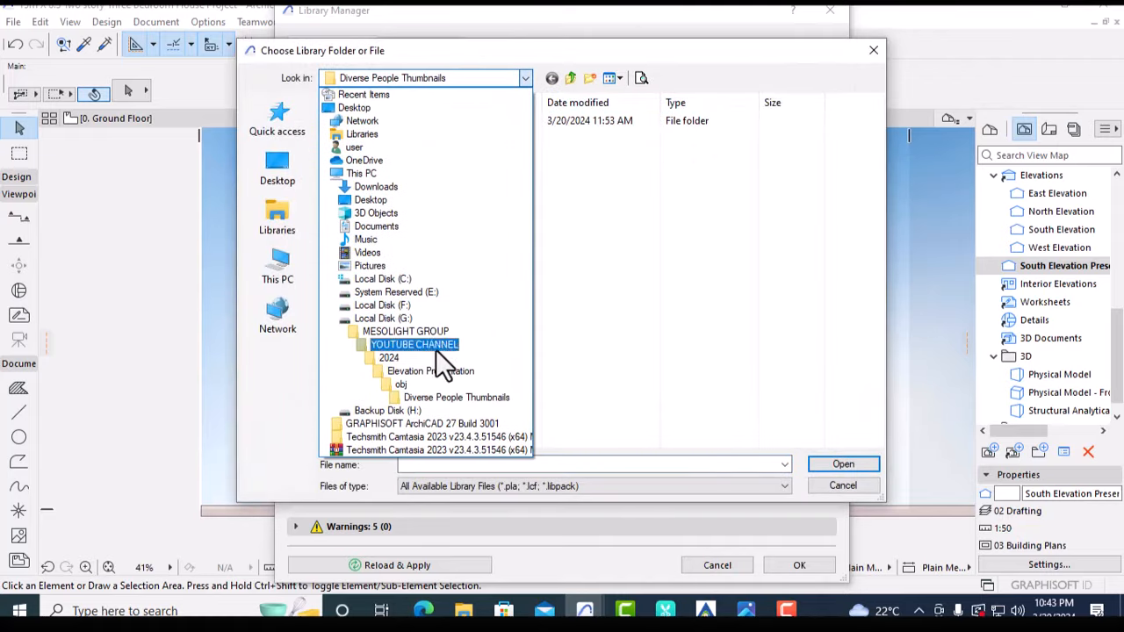
pyautogui.click(415, 386)
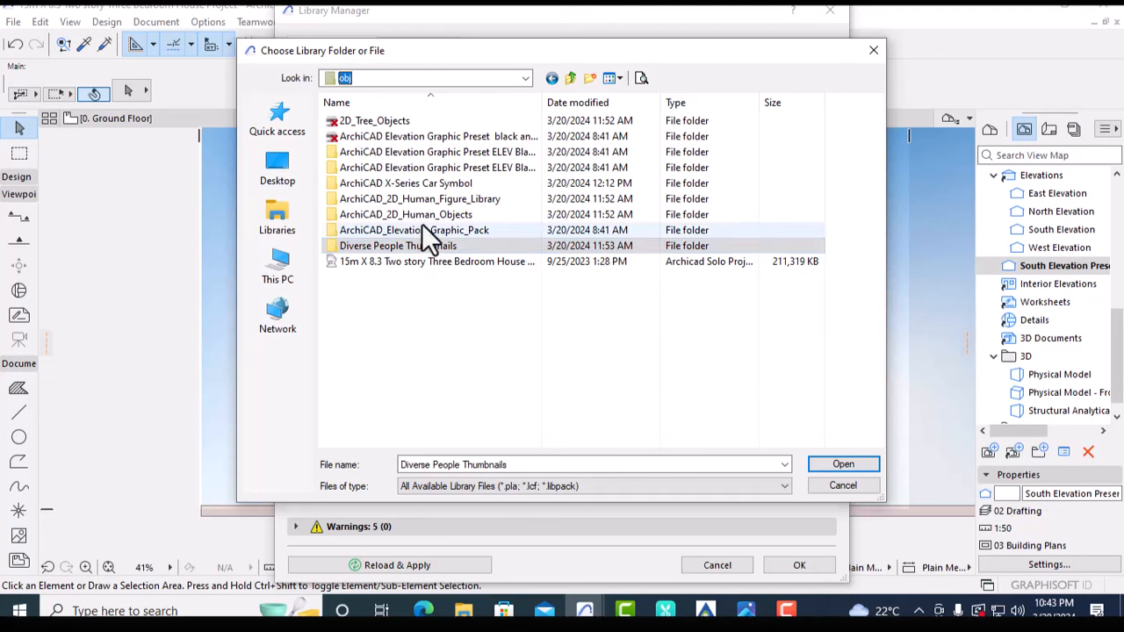
pyautogui.doubleClick(420, 212)
pyautogui.click(362, 150)
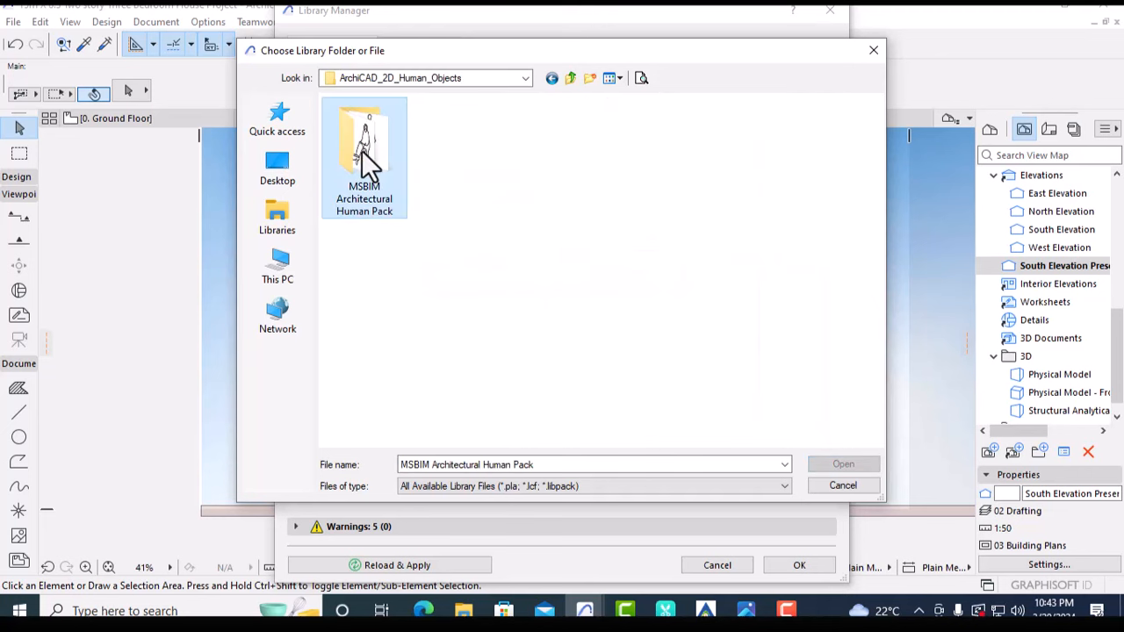
pyautogui.click(824, 464)
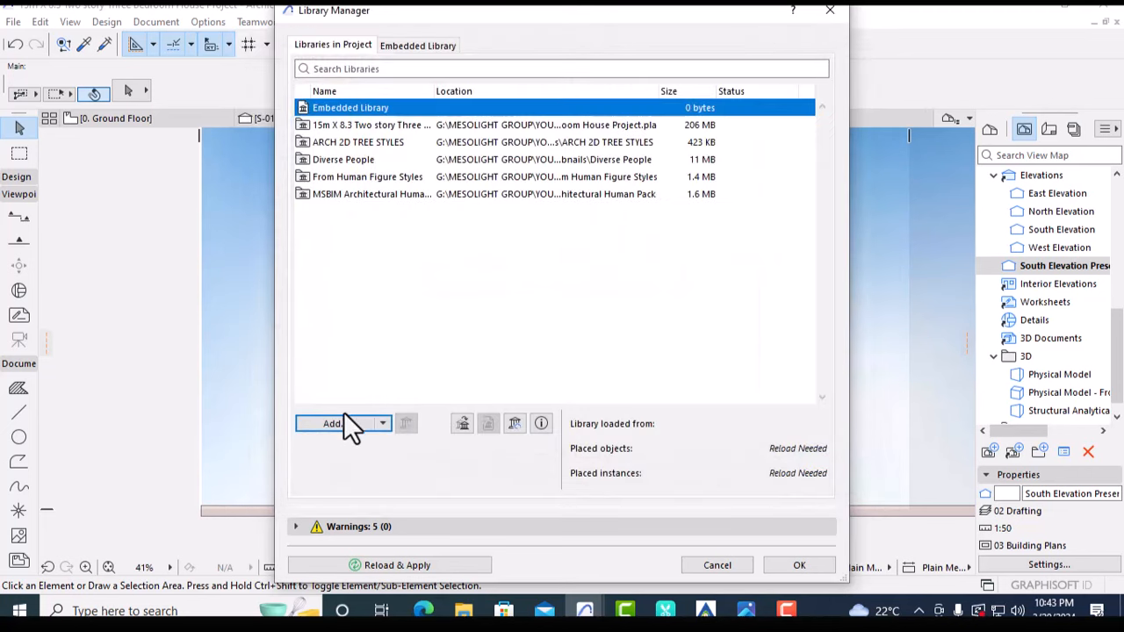
# Try to add the From Human Figure Styles folder from ArchiCAD_2D_Human_Figure_Library to the libraries a second time
pyautogui.click(337, 420)
pyautogui.click(526, 77)
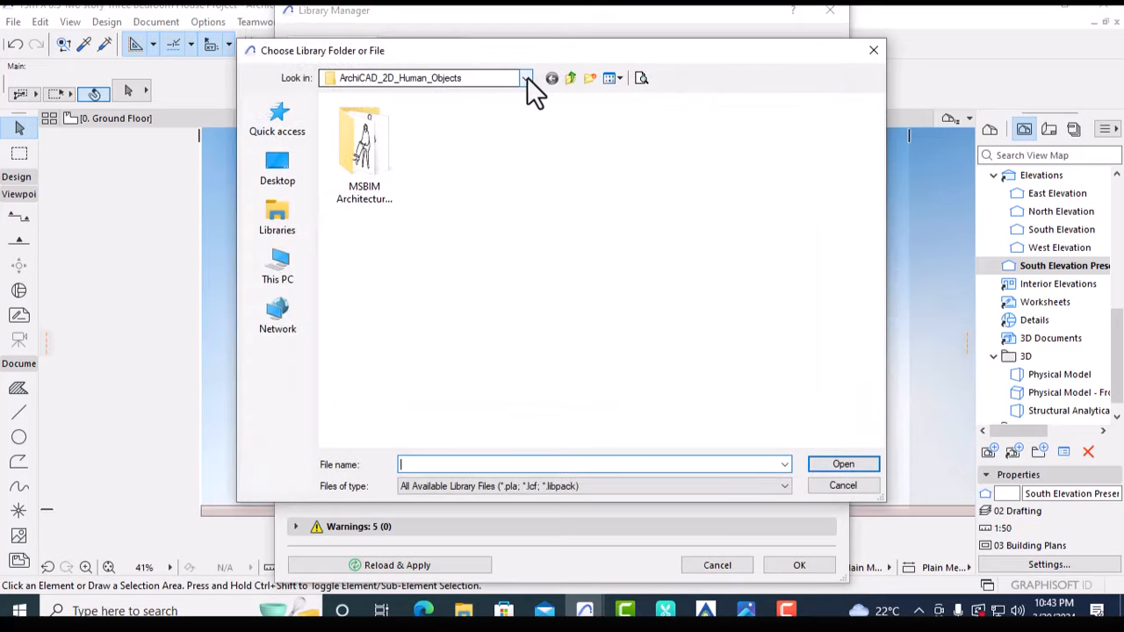
pyautogui.click(417, 386)
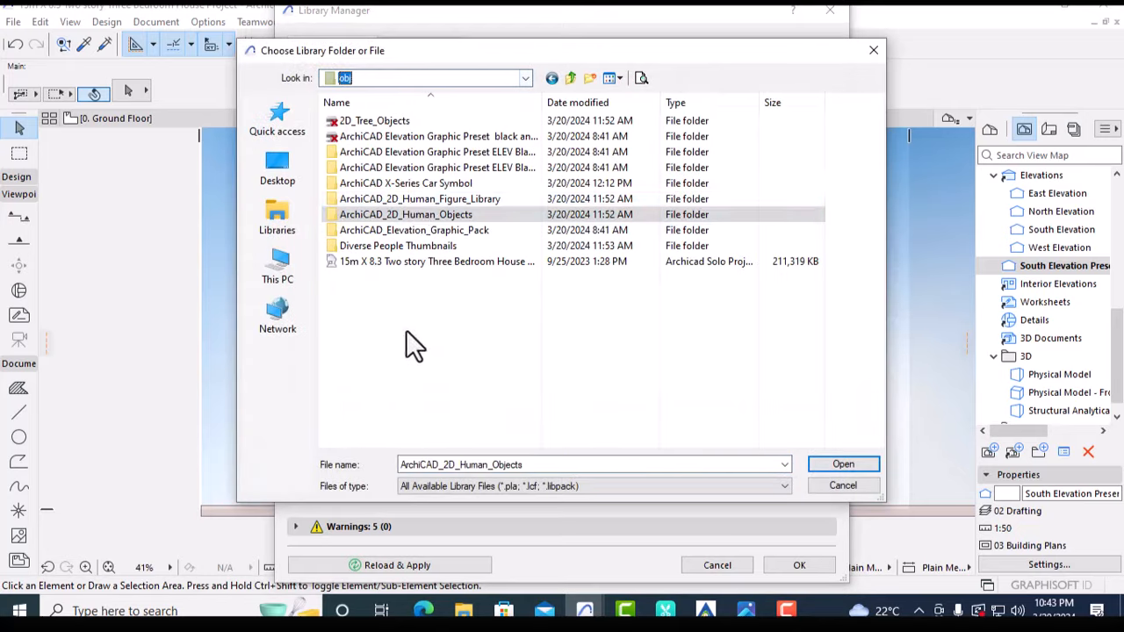
pyautogui.click(410, 201)
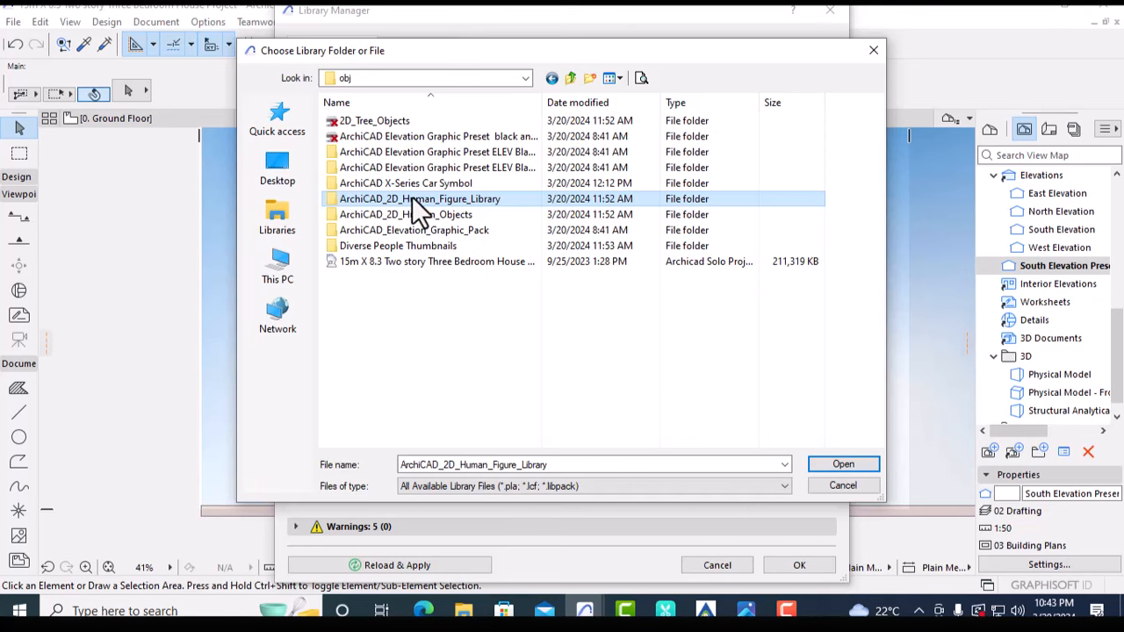
pyautogui.doubleClick(415, 202)
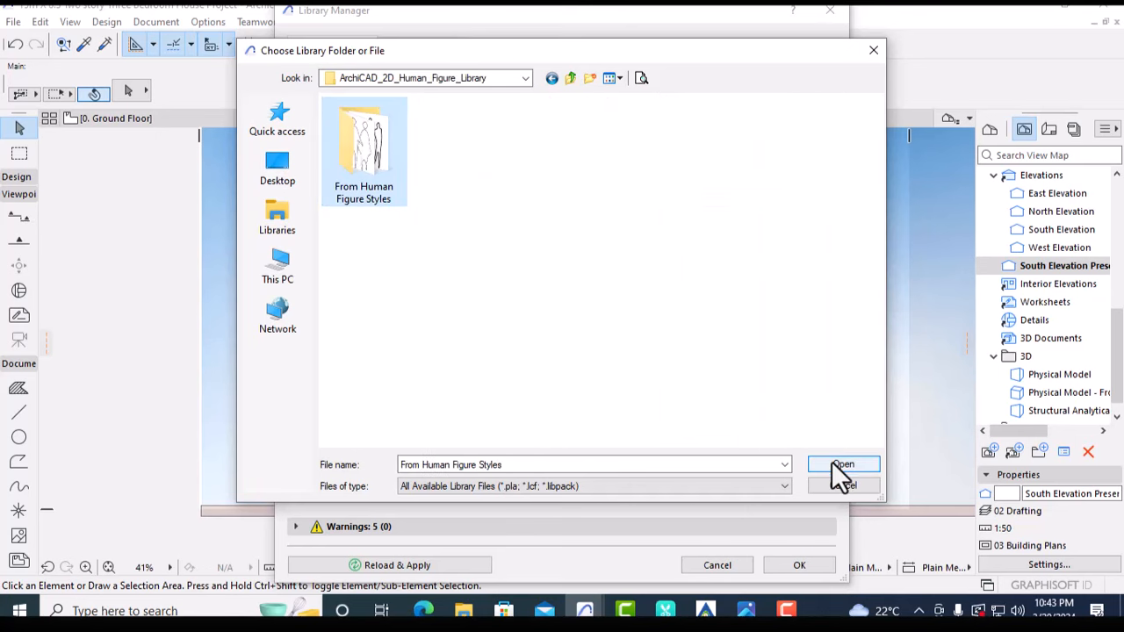
pyautogui.click(834, 463)
pyautogui.click(646, 245)
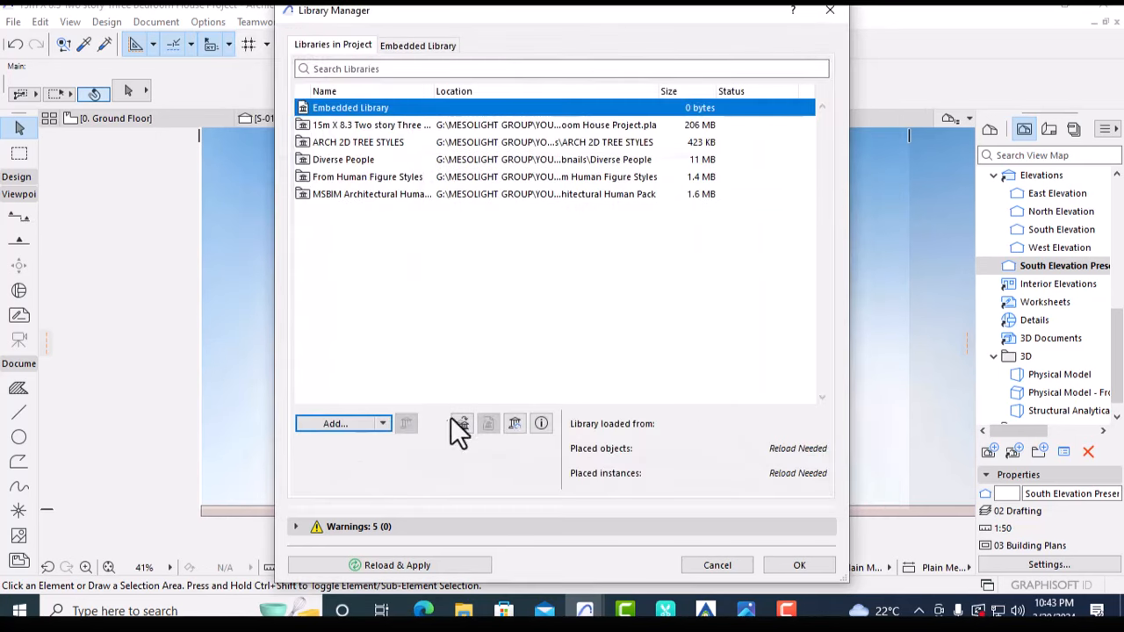
# Apply the library changes and open the Object tool's default settings
pyautogui.click(796, 564)
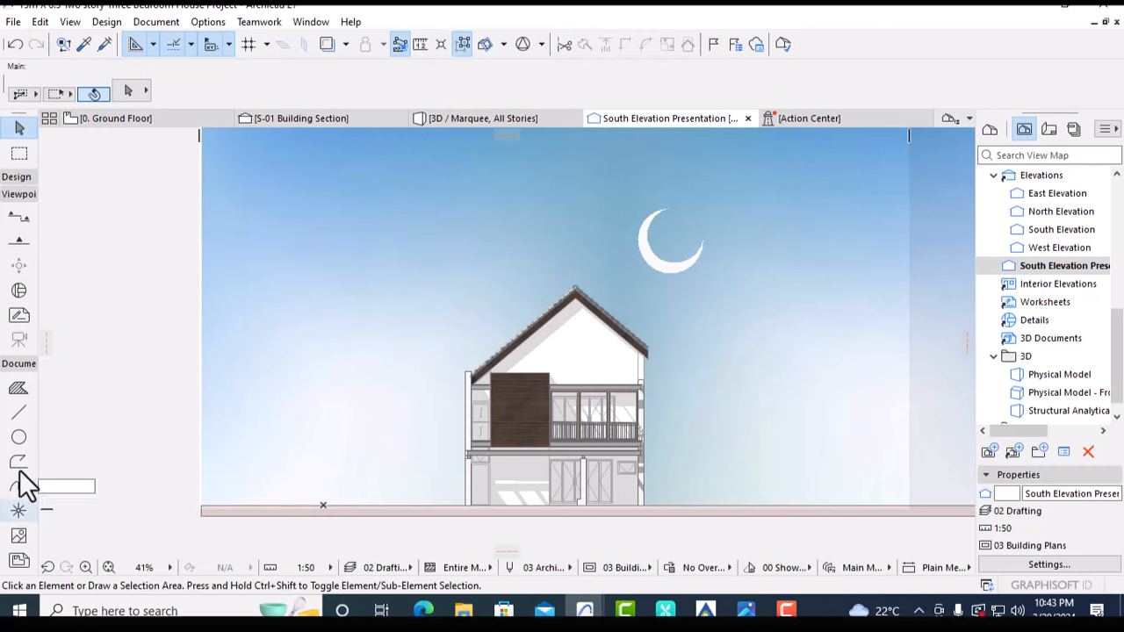
pyautogui.click(16, 179)
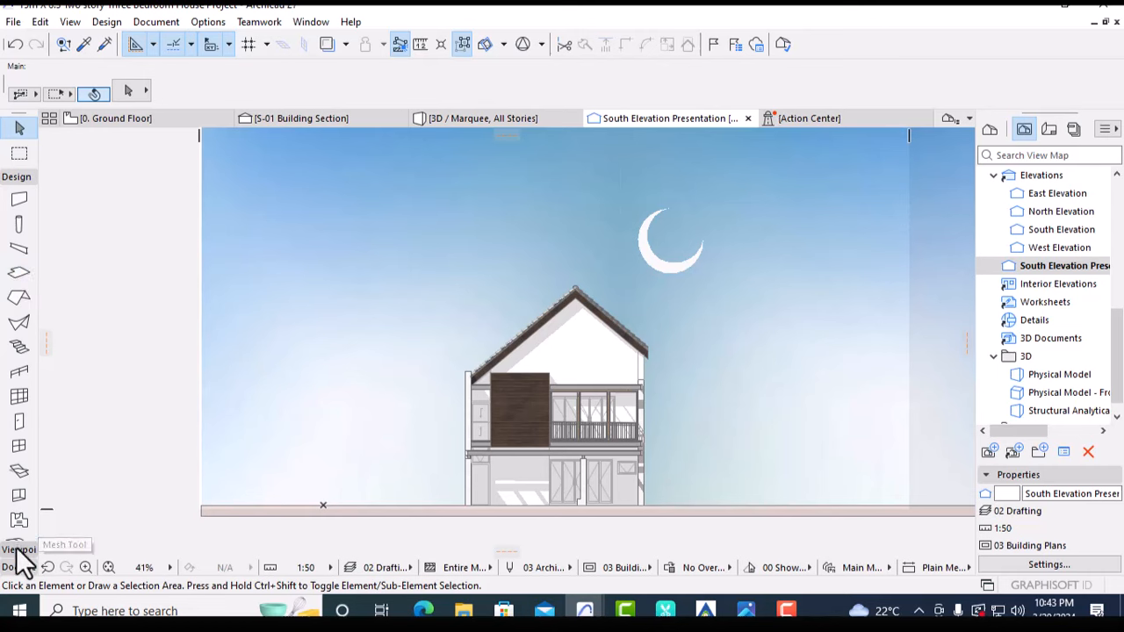
pyautogui.scroll(-3, 21, 492)
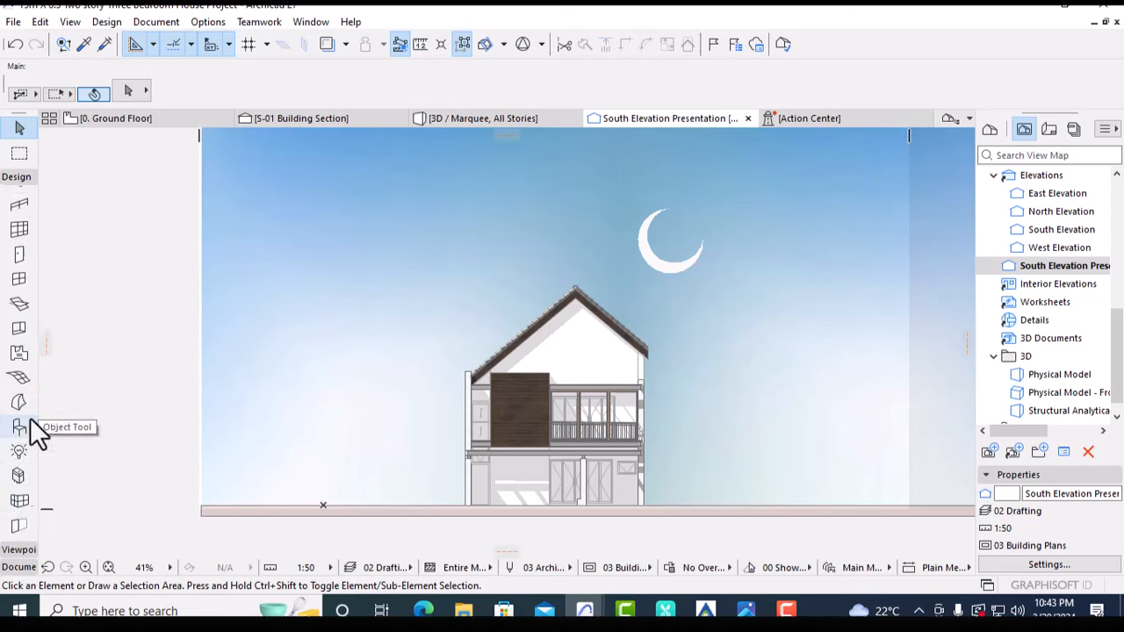
pyautogui.click(19, 427)
pyautogui.click(129, 90)
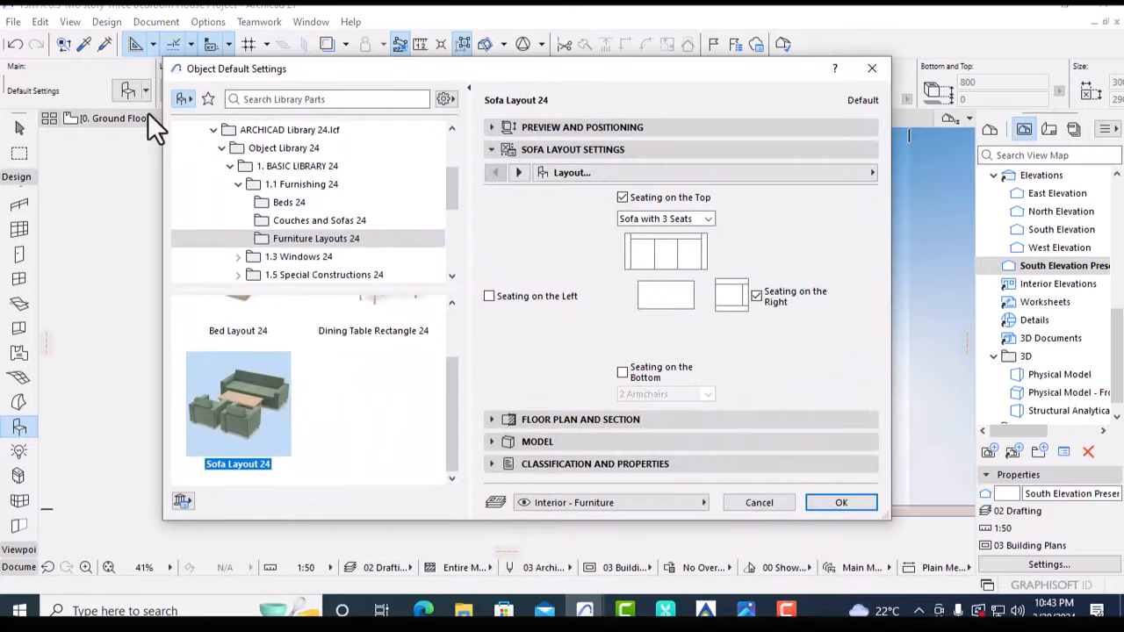
pyautogui.press('Escape')
pyautogui.click(129, 88)
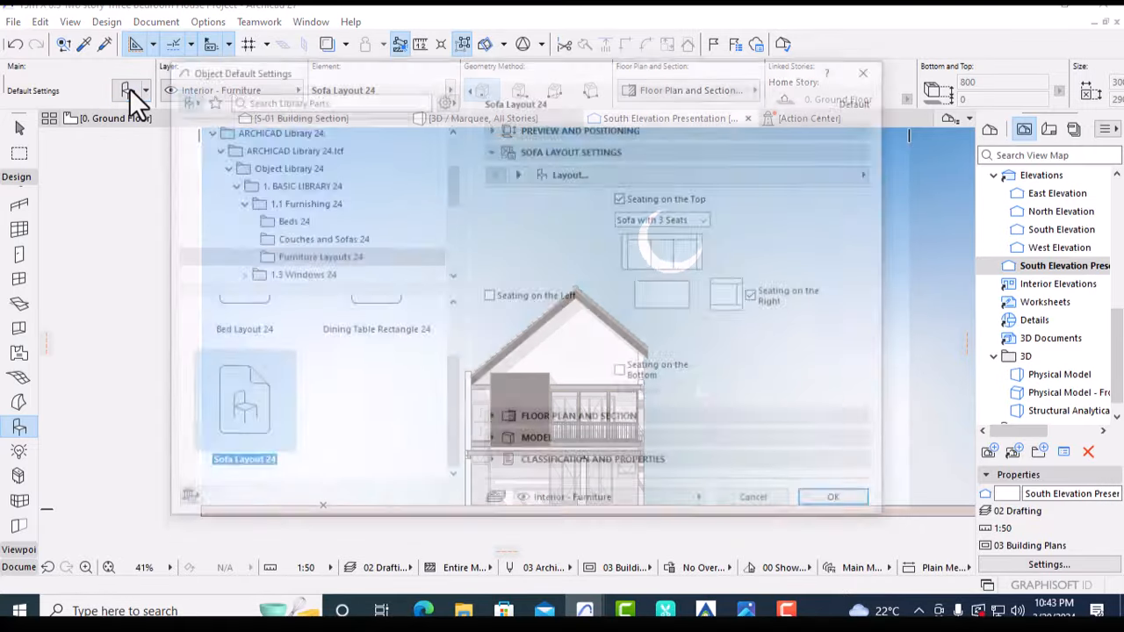
# Browse the loaded libraries in the object settings and look through the Diverse People figures
pyautogui.scroll(-2, 219, 198)
pyautogui.click(213, 149)
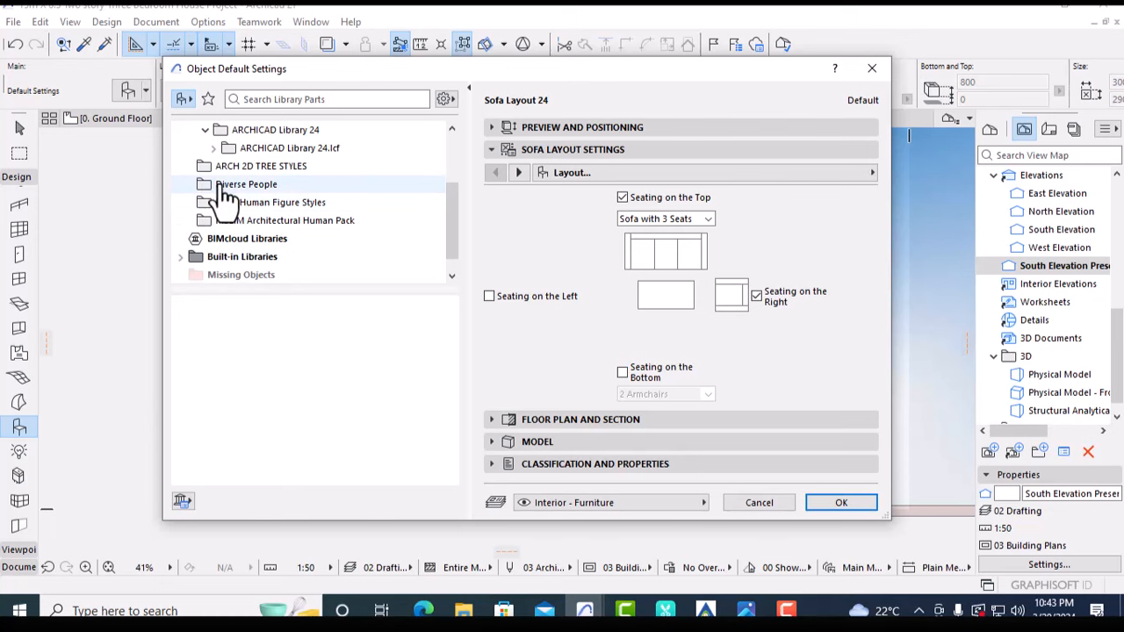
pyautogui.click(227, 186)
pyautogui.moveTo(451, 317); pyautogui.dragTo(431, 377)
# Choose figure HFS 13 from the From Human Figure Styles library and place it beside the left side of the house
pyautogui.click(268, 204)
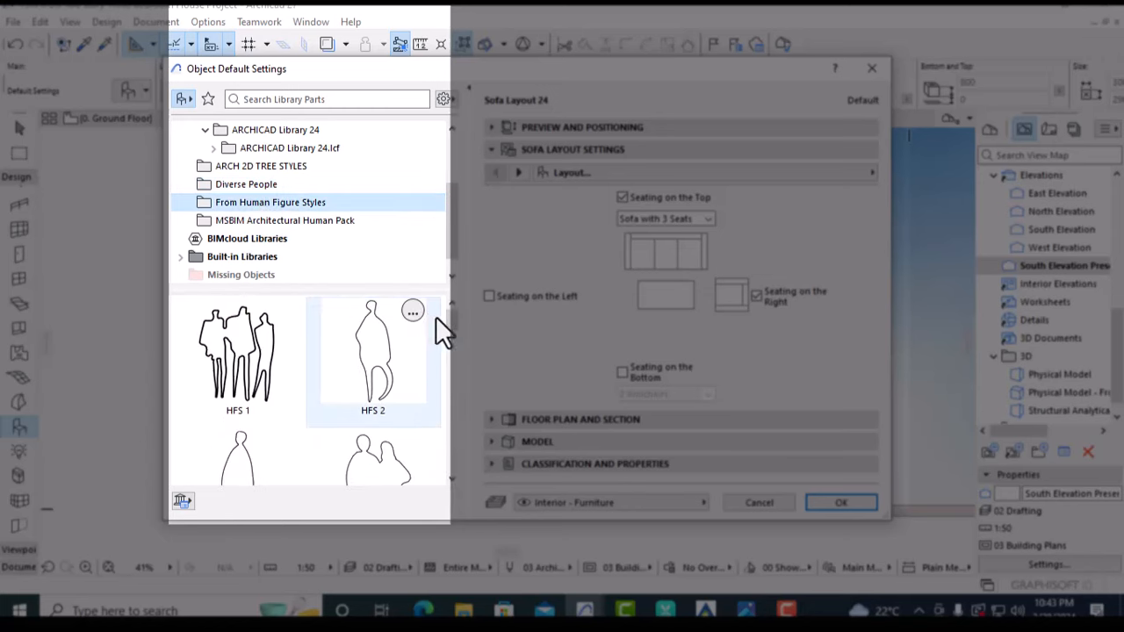
pyautogui.moveTo(446, 325); pyautogui.dragTo(448, 409)
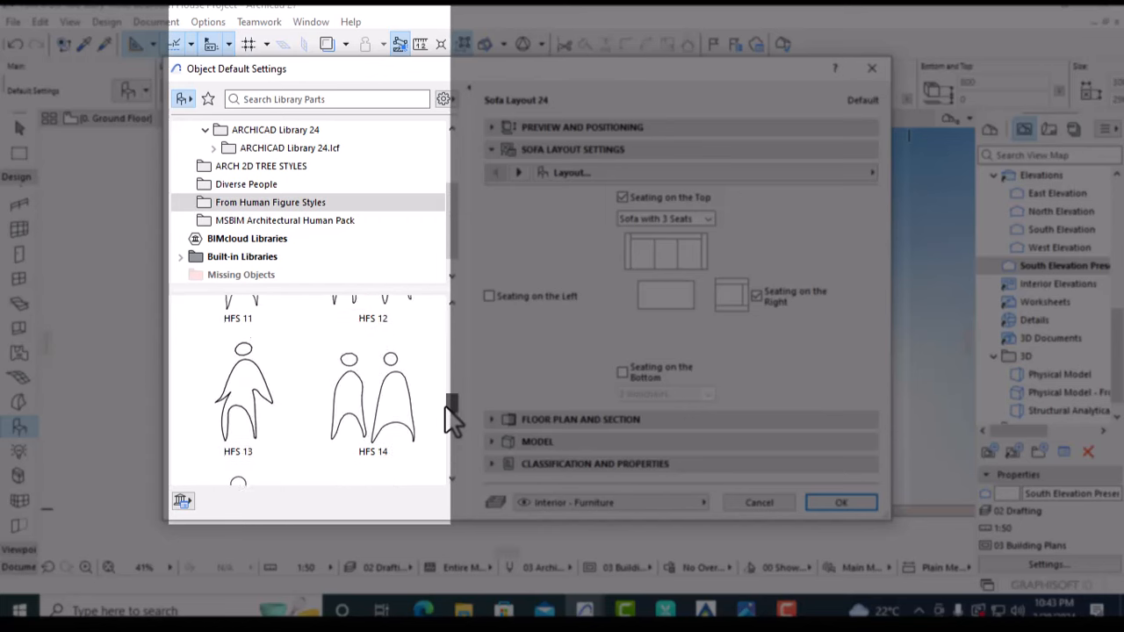
pyautogui.click(244, 395)
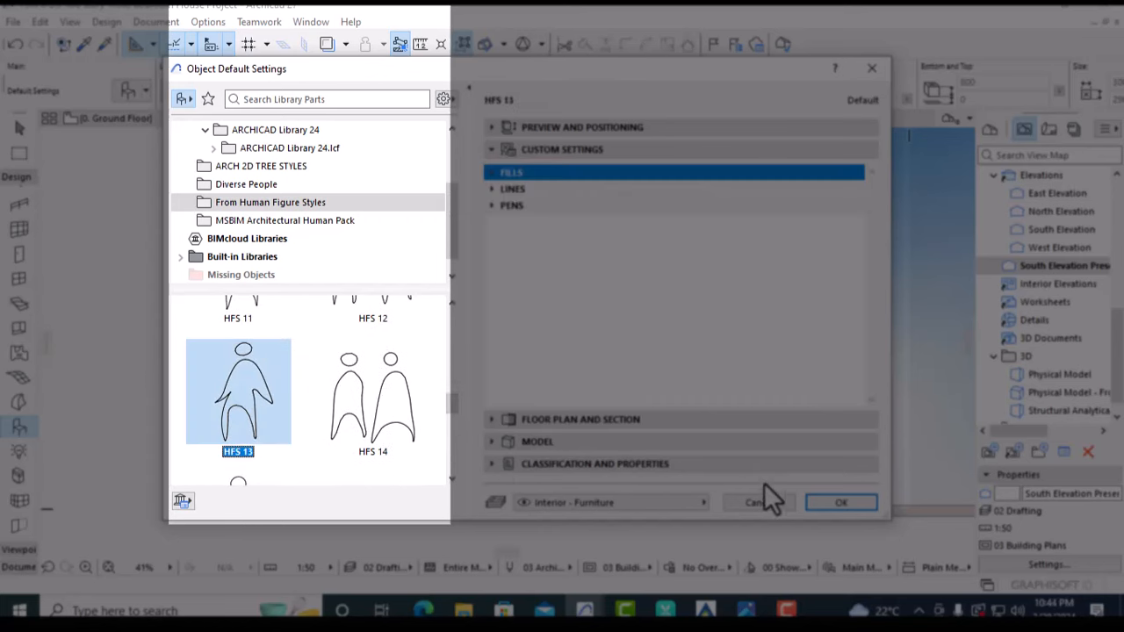
pyautogui.click(829, 502)
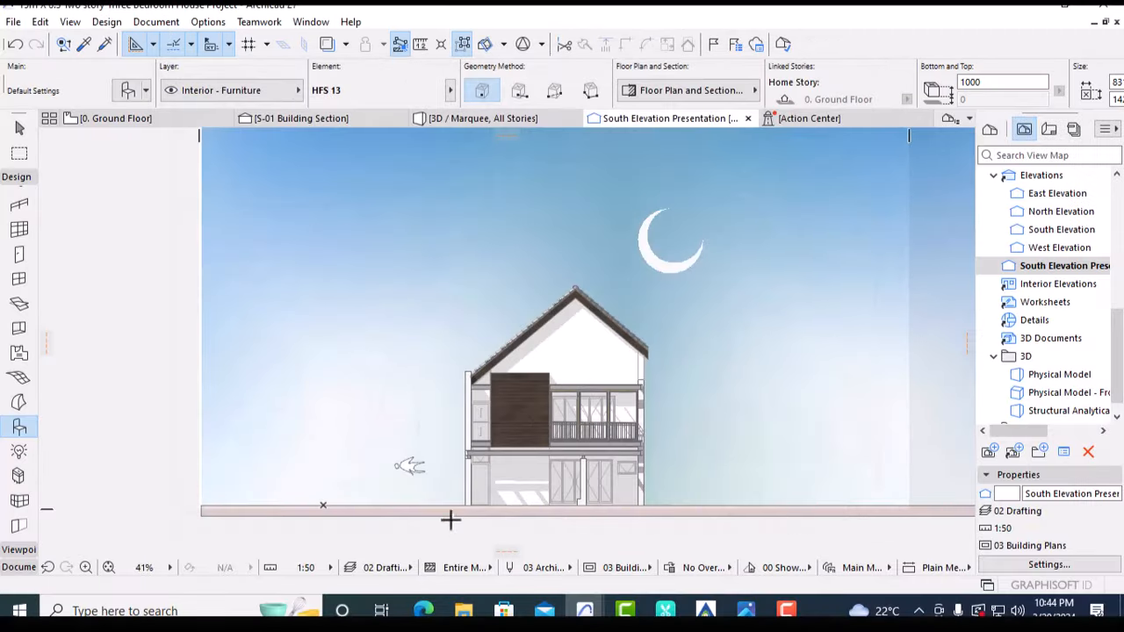
pyautogui.scroll(5, 424, 497)
pyautogui.press('Escape')
# Rotate the placed HFS 13 figure a quarter turn clockwise so it stands upright
pyautogui.click(378, 386)
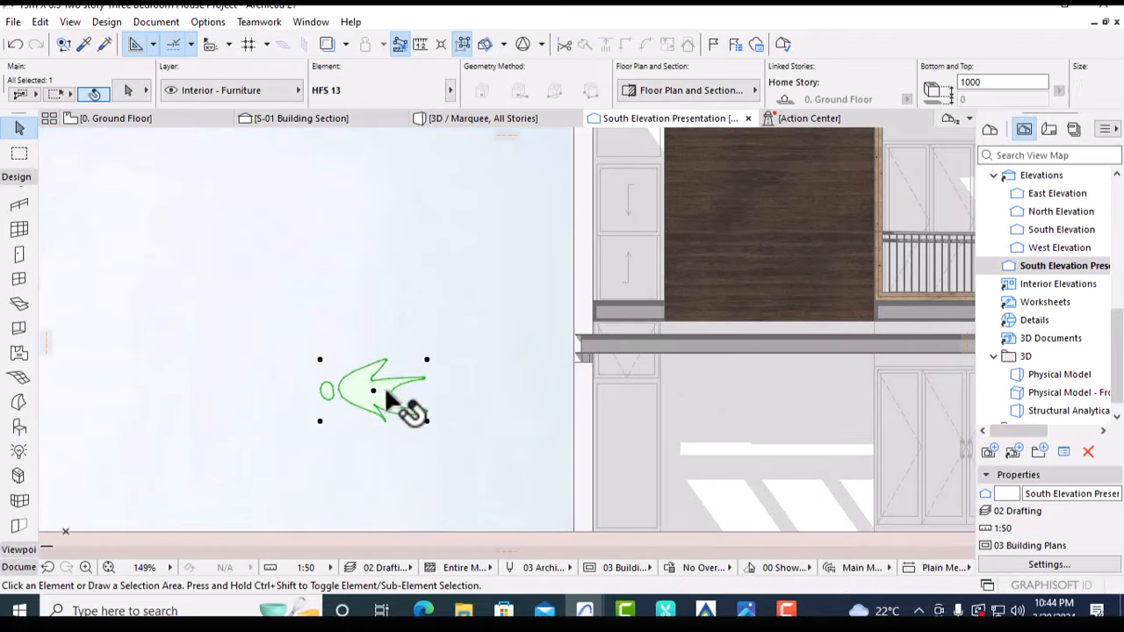
pyautogui.hotkey('ctrl', 'e')
pyautogui.click(412, 406)
pyautogui.click(463, 407)
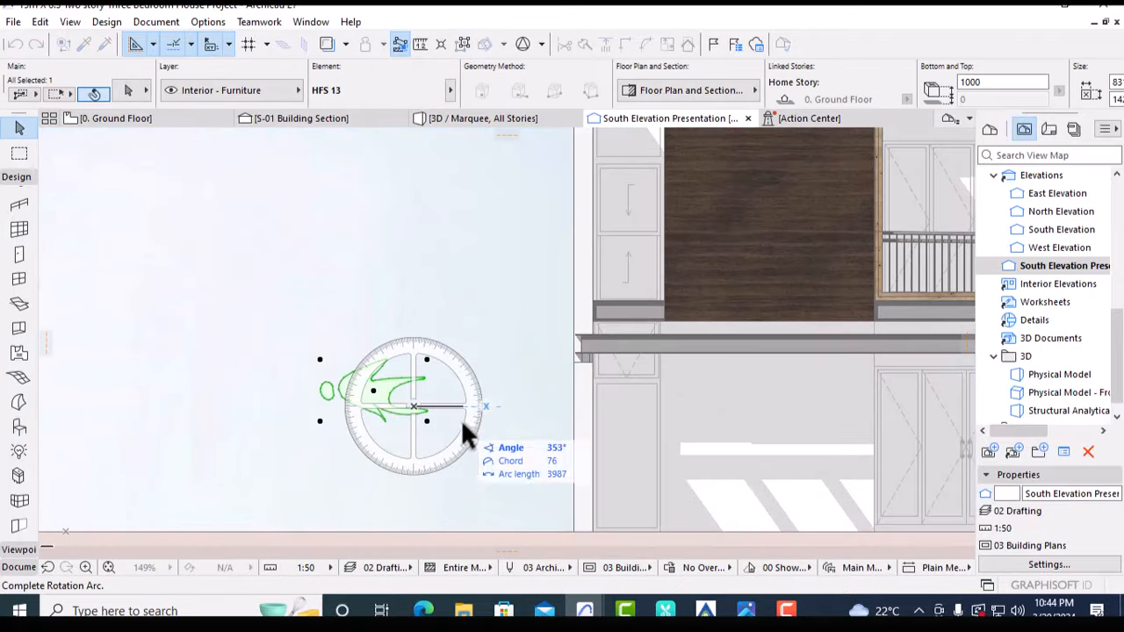
pyautogui.click(412, 531)
# Move the upright HFS 13 figure straight down so its feet rest on the ground line
pyautogui.hotkey('ctrl', 'd')
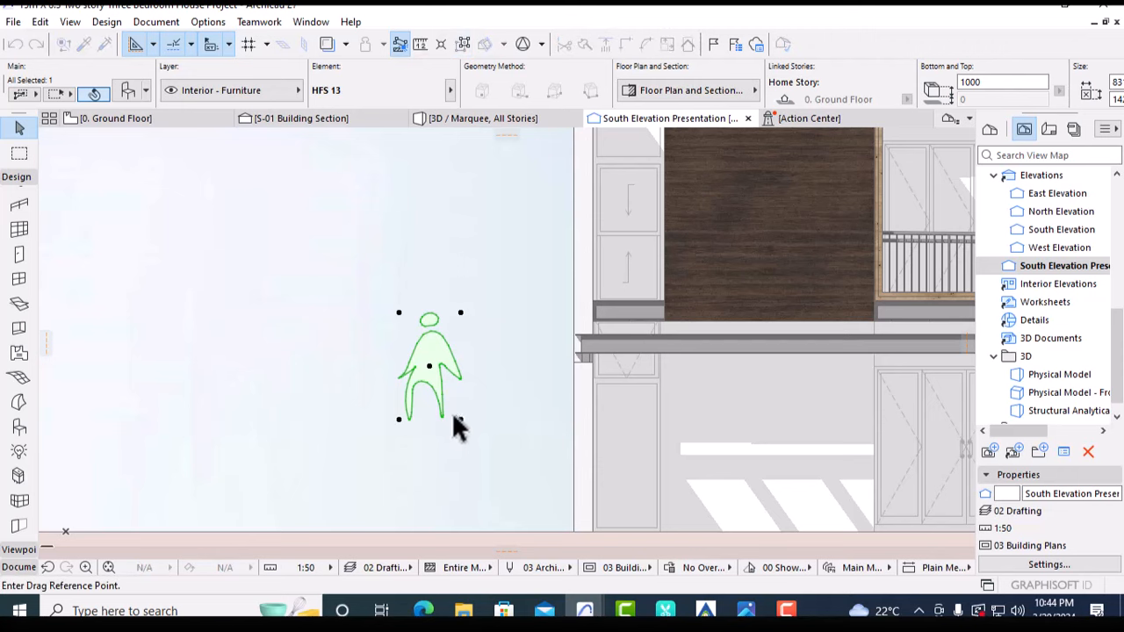
pyautogui.click(456, 424)
pyautogui.click(461, 531)
pyautogui.press('Escape')
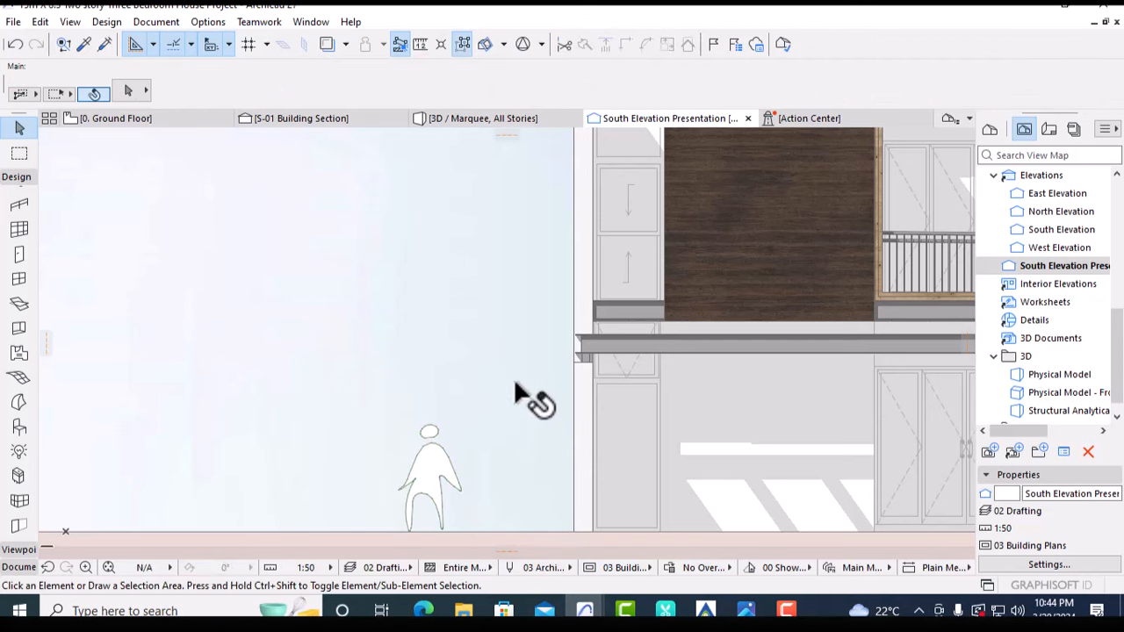
# Copy the HFS 13 figure along the ground line to stand in front of the right-hand ground-floor doors
pyautogui.scroll(-2, 513, 379)
pyautogui.moveTo(504, 363); pyautogui.dragTo(480, 369, button='middle')
pyautogui.click(430, 369)
pyautogui.scroll(-4, 475, 339)
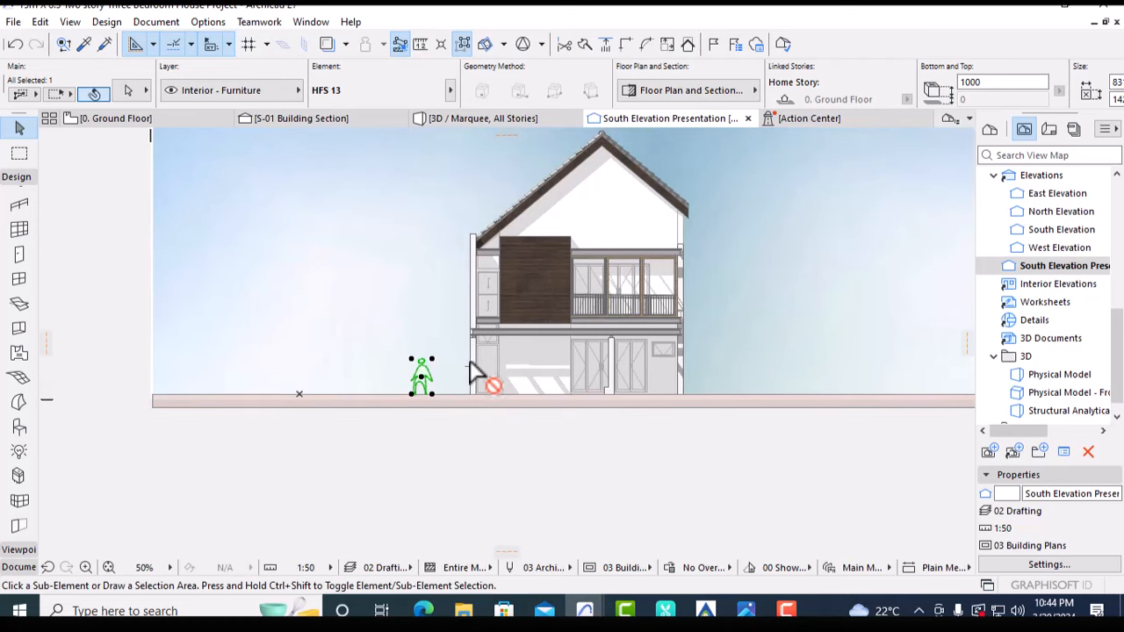
pyautogui.hotkey('ctrl', 'shift', 'd')
pyautogui.click(431, 394)
pyautogui.scroll(5, 641, 393)
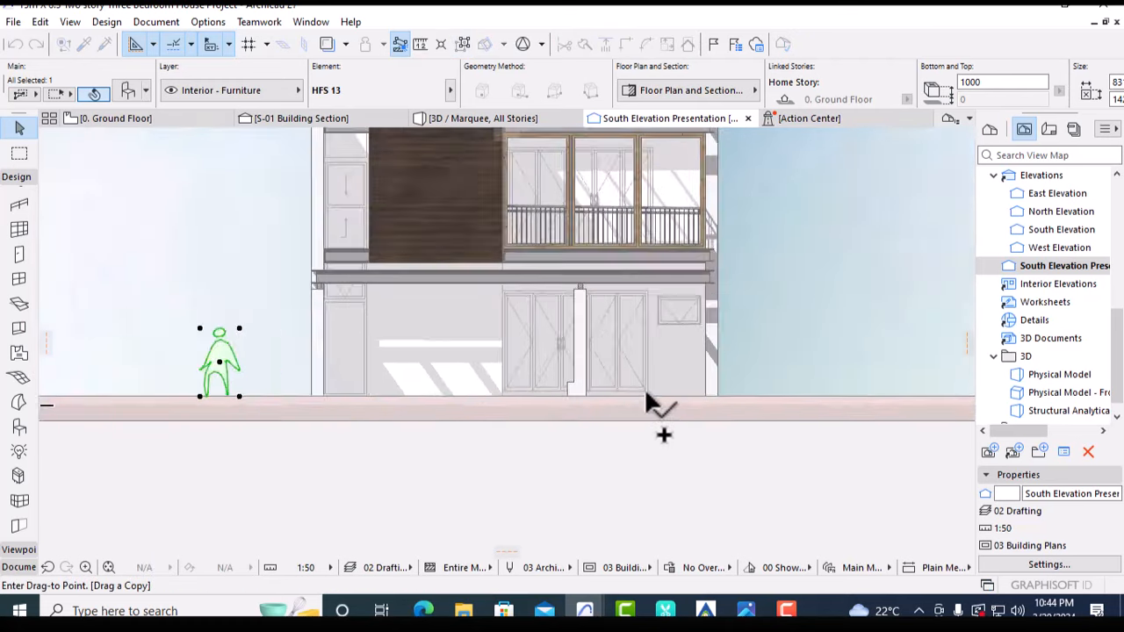
pyautogui.click(655, 397)
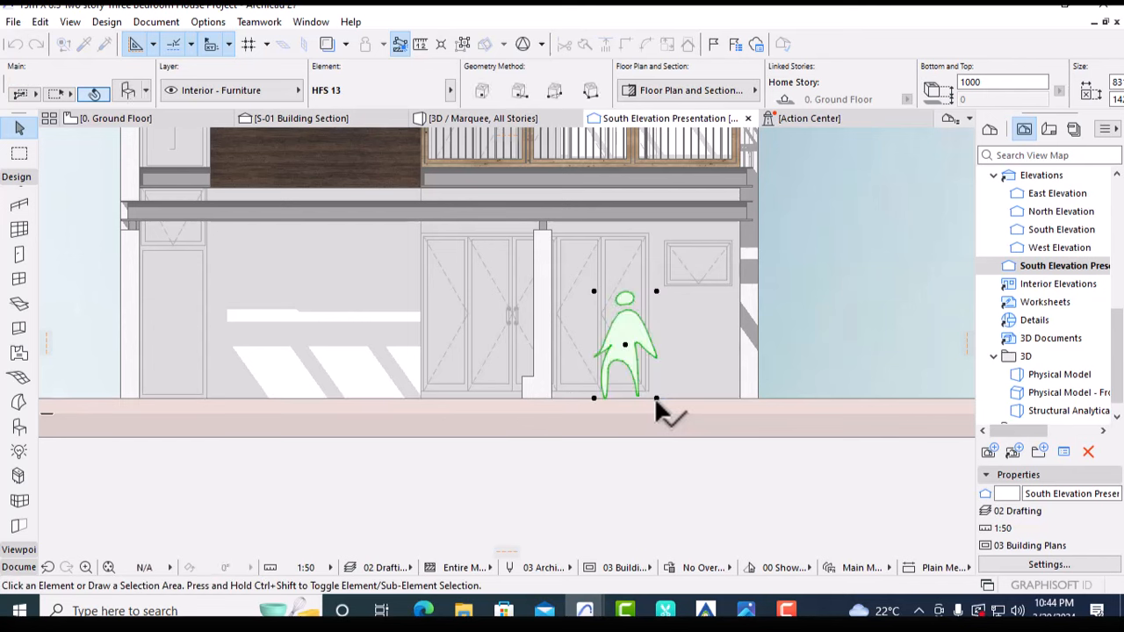
pyautogui.press('Escape')
# Replace the copied figure at the doors with HFS 15 from the From Human Figure Styles library
pyautogui.click(625, 339)
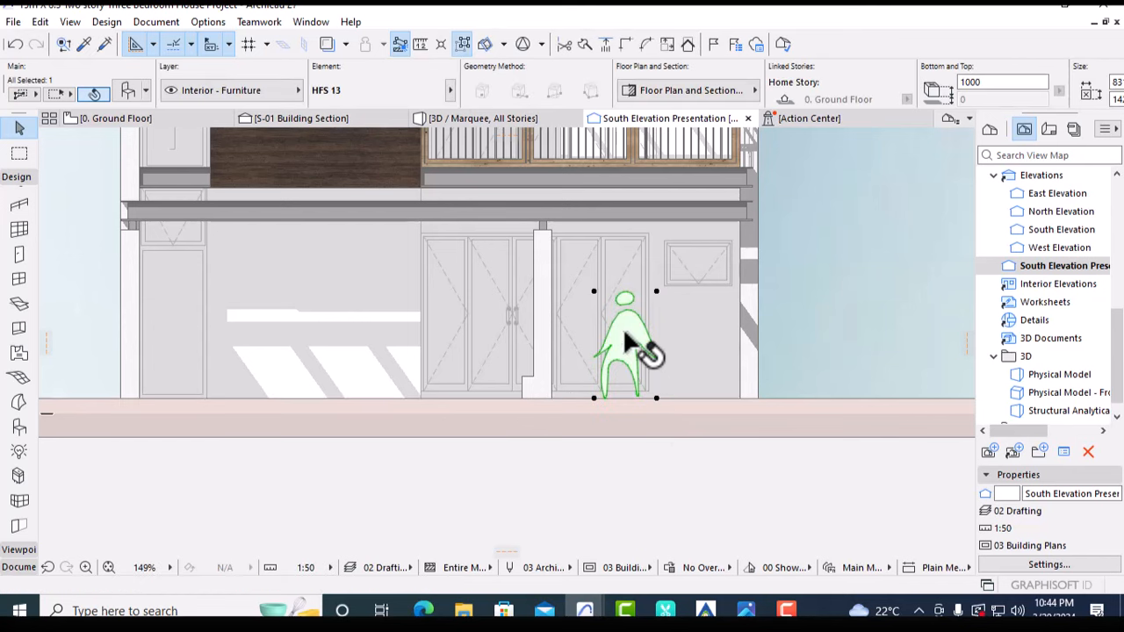
pyautogui.doubleClick(626, 342)
pyautogui.scroll(-2, 377, 375)
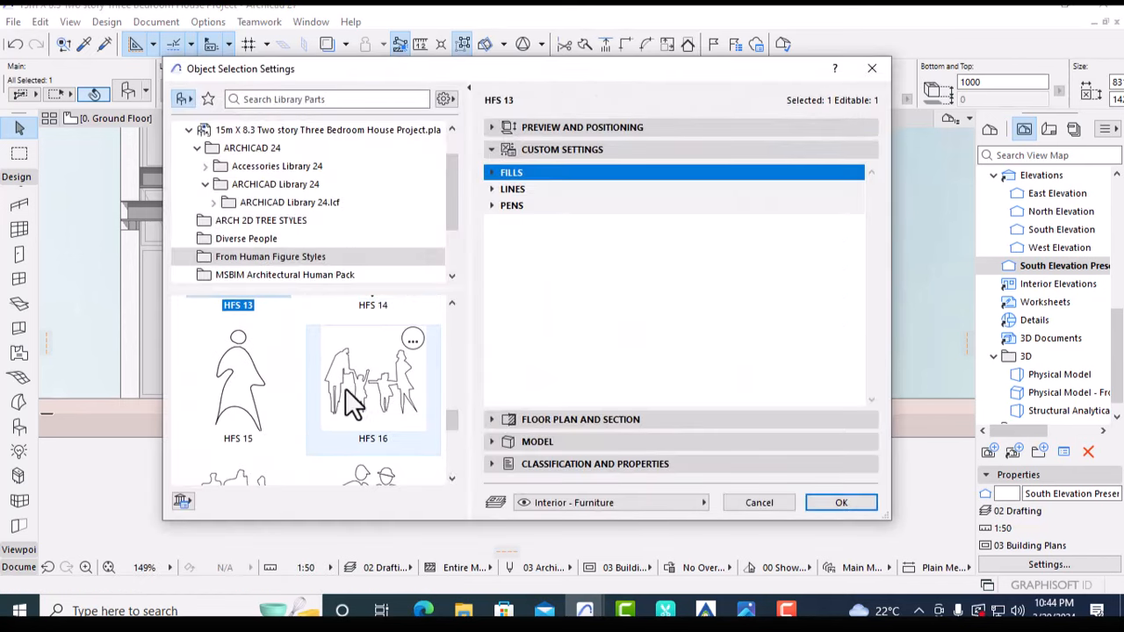
pyautogui.click(253, 385)
pyautogui.click(817, 500)
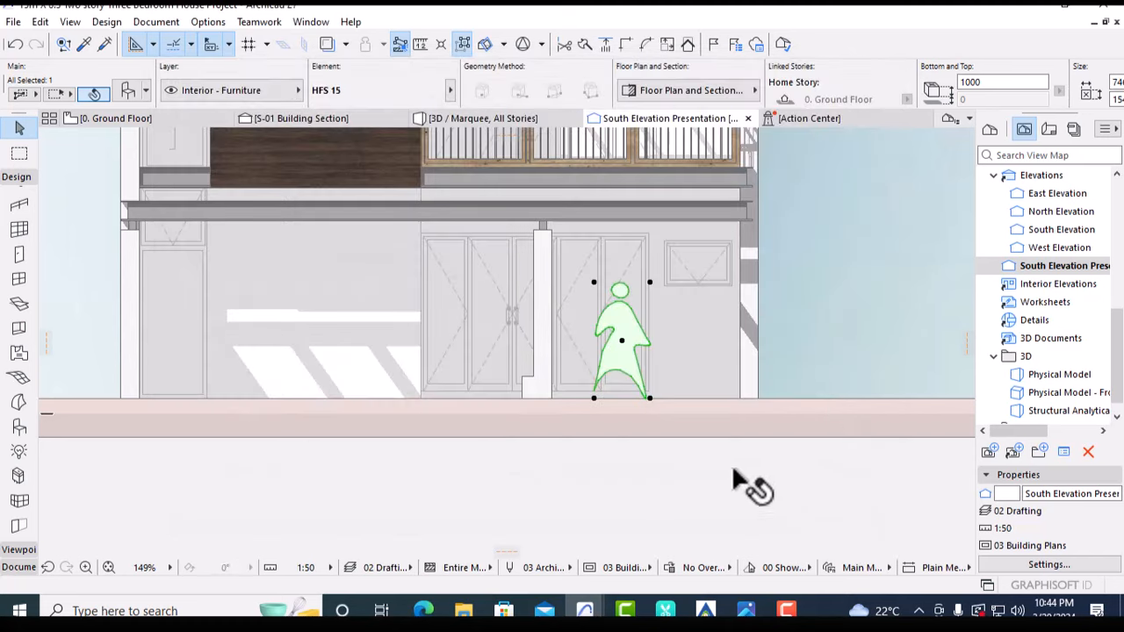
pyautogui.press('Escape')
# Place the T Style 1 Outline tree from the ARCH 2D TREE STYLES library beside the house's right-hand wall
pyautogui.scroll(-4, 732, 316)
pyautogui.moveTo(739, 329); pyautogui.dragTo(716, 412, button='middle')
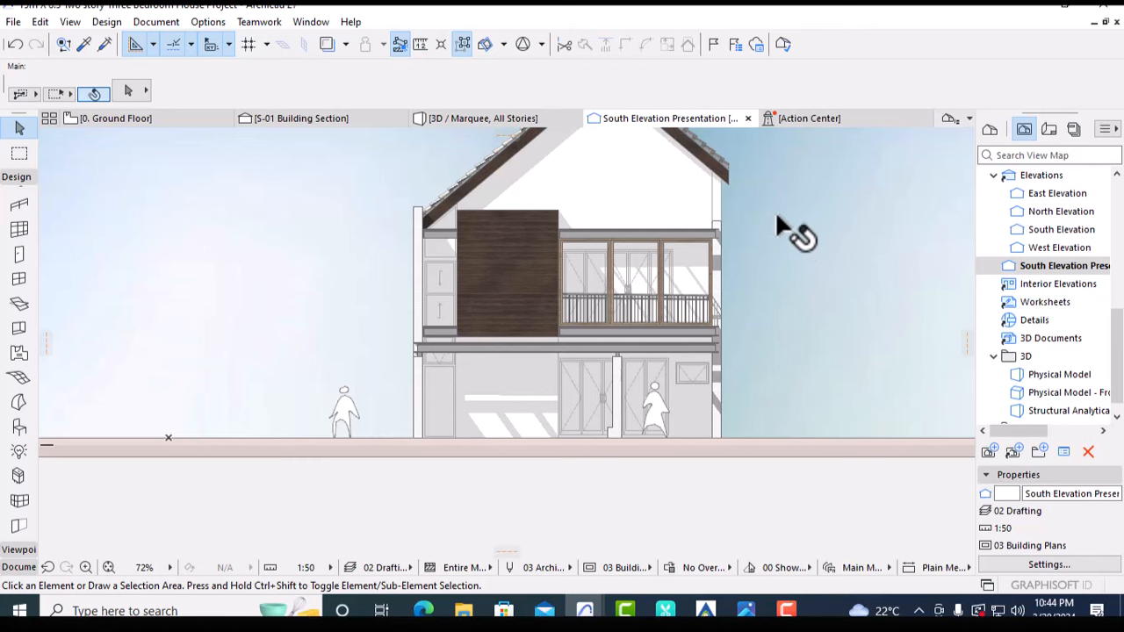
pyautogui.doubleClick(18, 427)
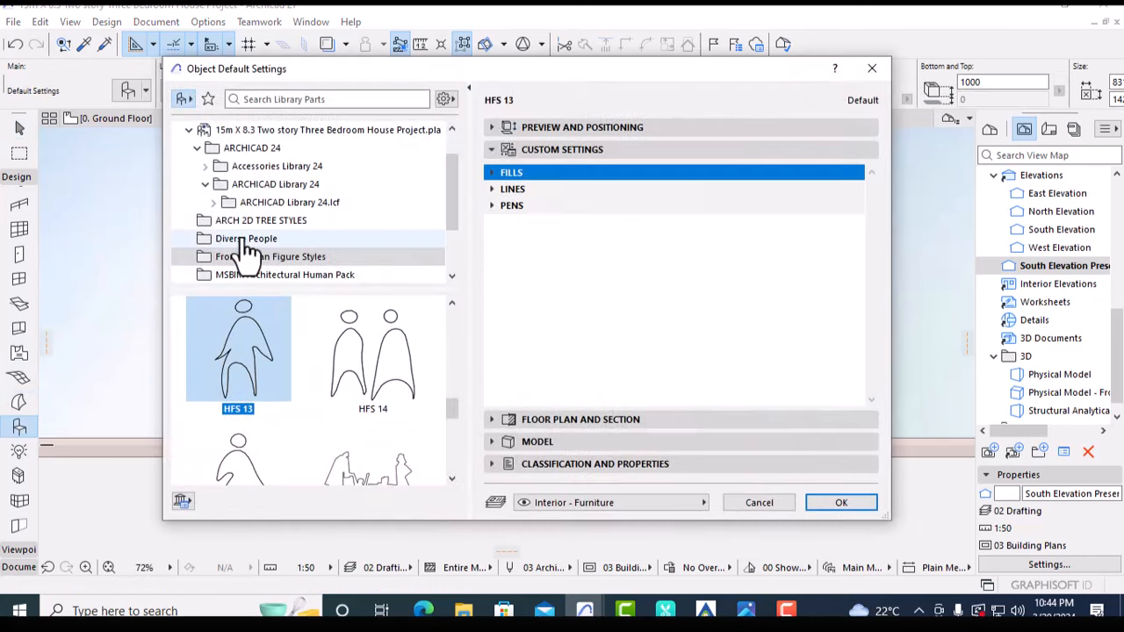
pyautogui.click(215, 222)
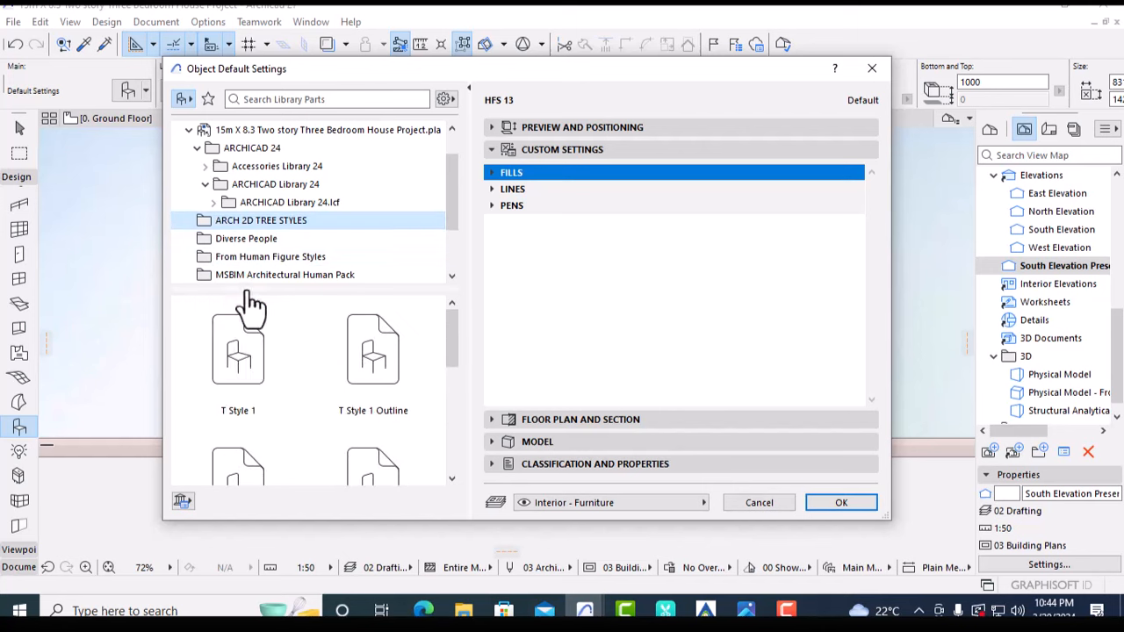
pyautogui.click(368, 369)
pyautogui.click(834, 503)
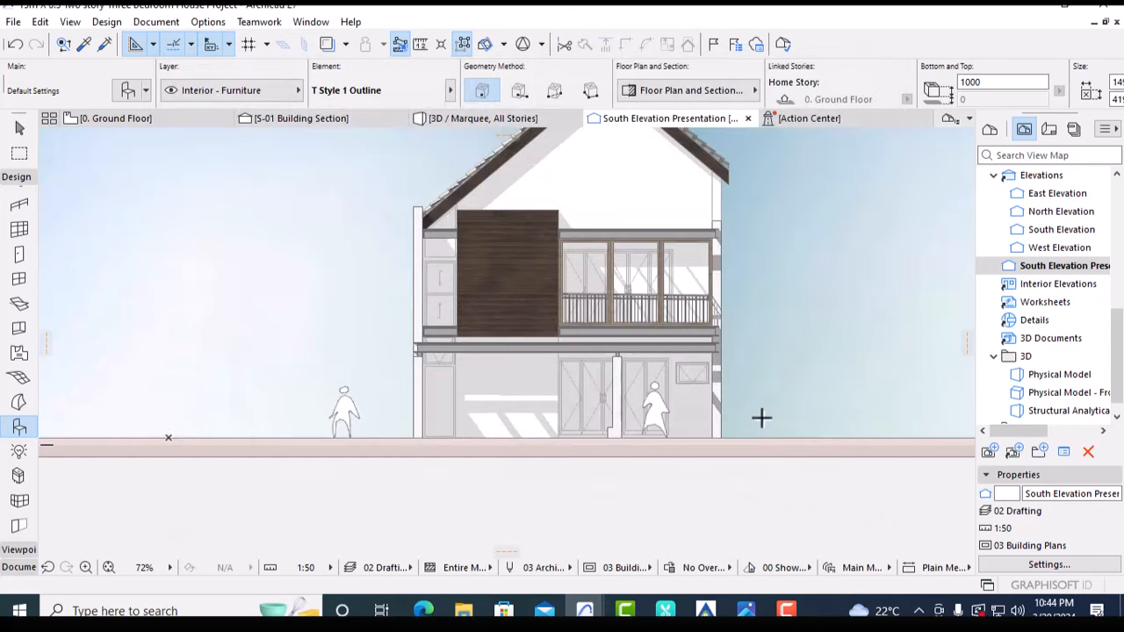
pyautogui.press('Escape')
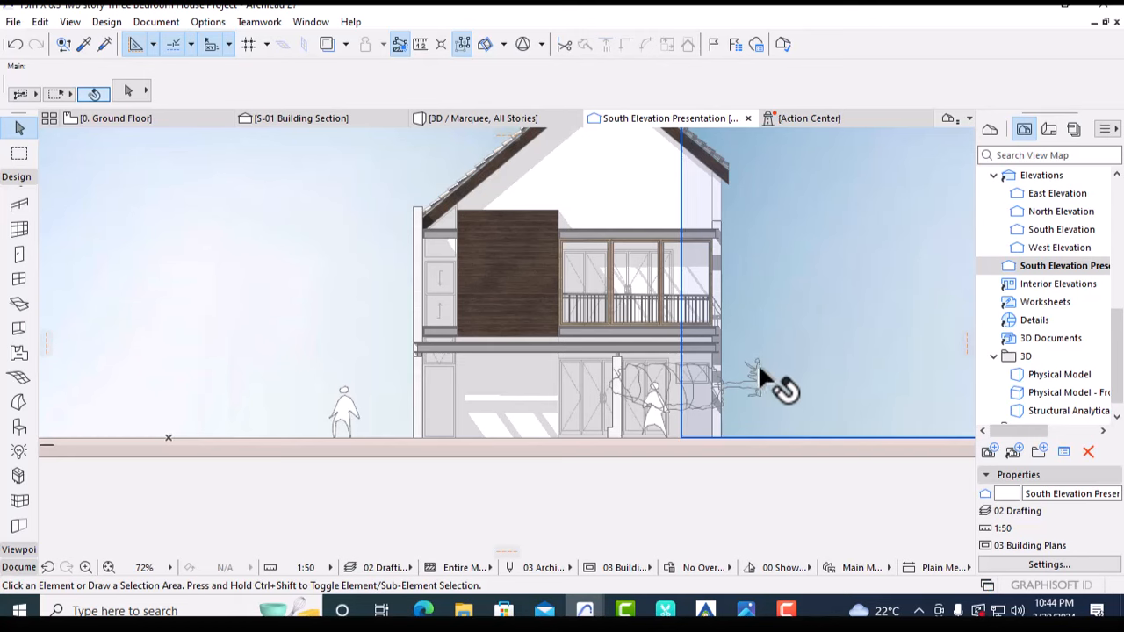
# Rotate the placed T Style 1 Outline tree 90° clockwise so it stands upright
pyautogui.scroll(-3, 759, 394)
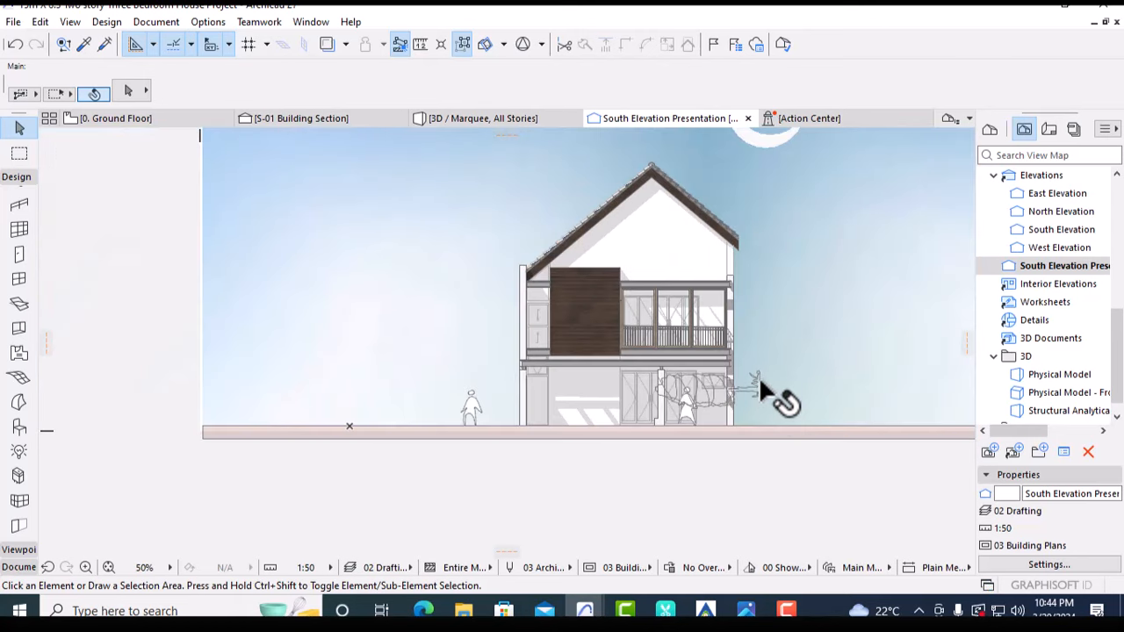
pyautogui.click(758, 376)
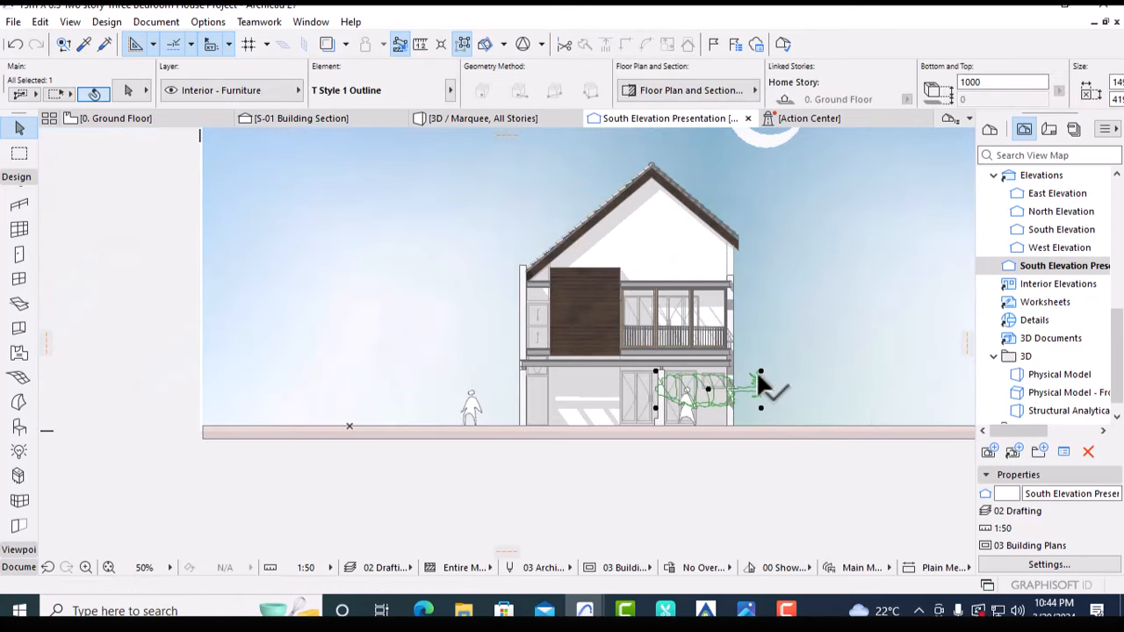
pyautogui.hotkey('ctrl', 'e')
pyautogui.click(753, 389)
pyautogui.click(798, 394)
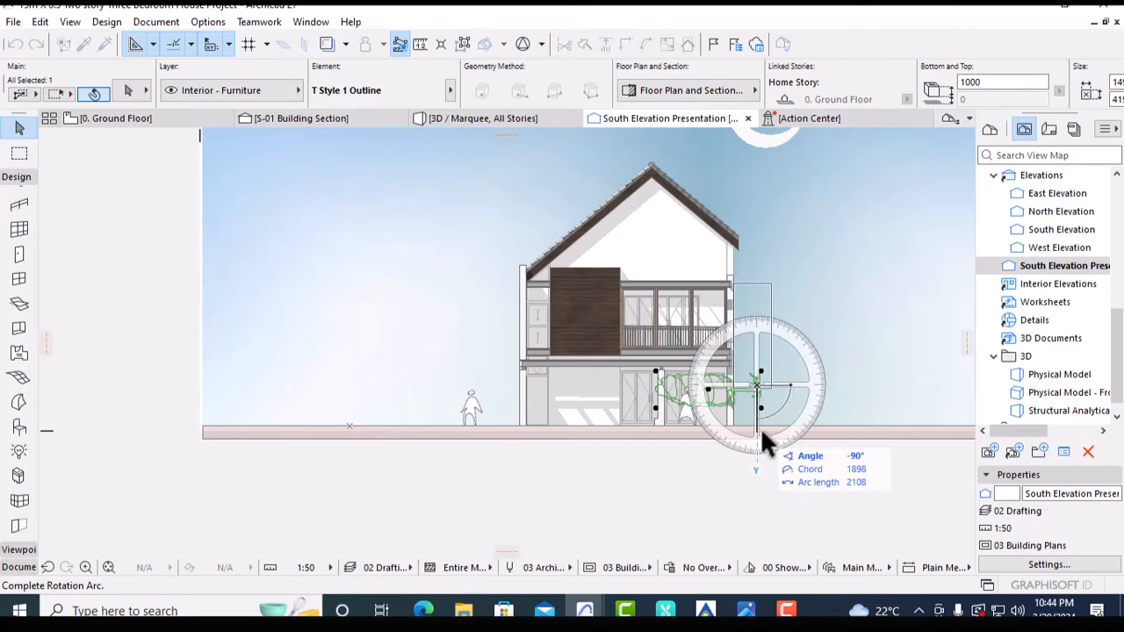
pyautogui.click(767, 427)
# Move the upright outline tree down so its base rests on the ground line just right of the house
pyautogui.hotkey('ctrl', 'd')
pyautogui.click(770, 388)
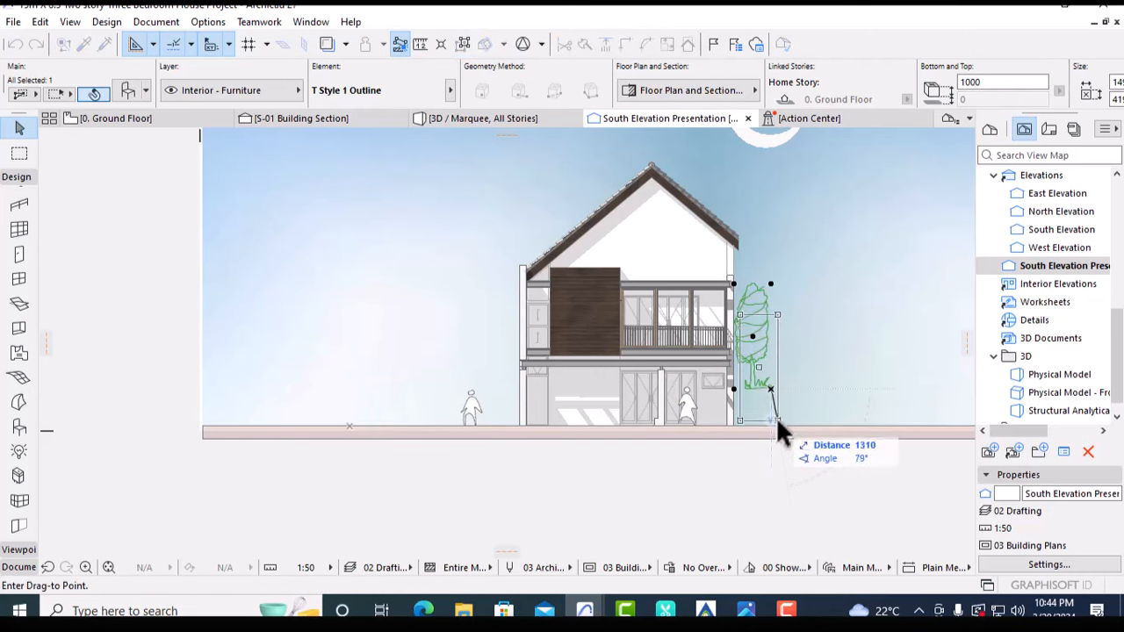
pyautogui.click(777, 426)
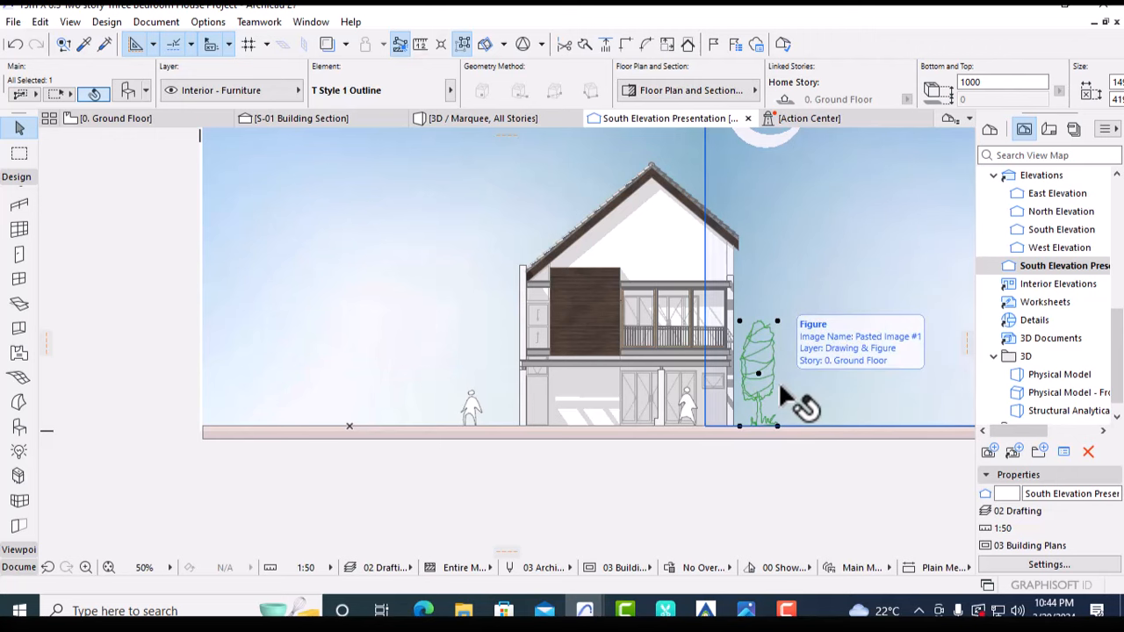
# Copy the outline tree a short way right along the ground line and change the copy to T Style 1
pyautogui.hotkey('ctrl', 'shift', 'd')
pyautogui.click(761, 426)
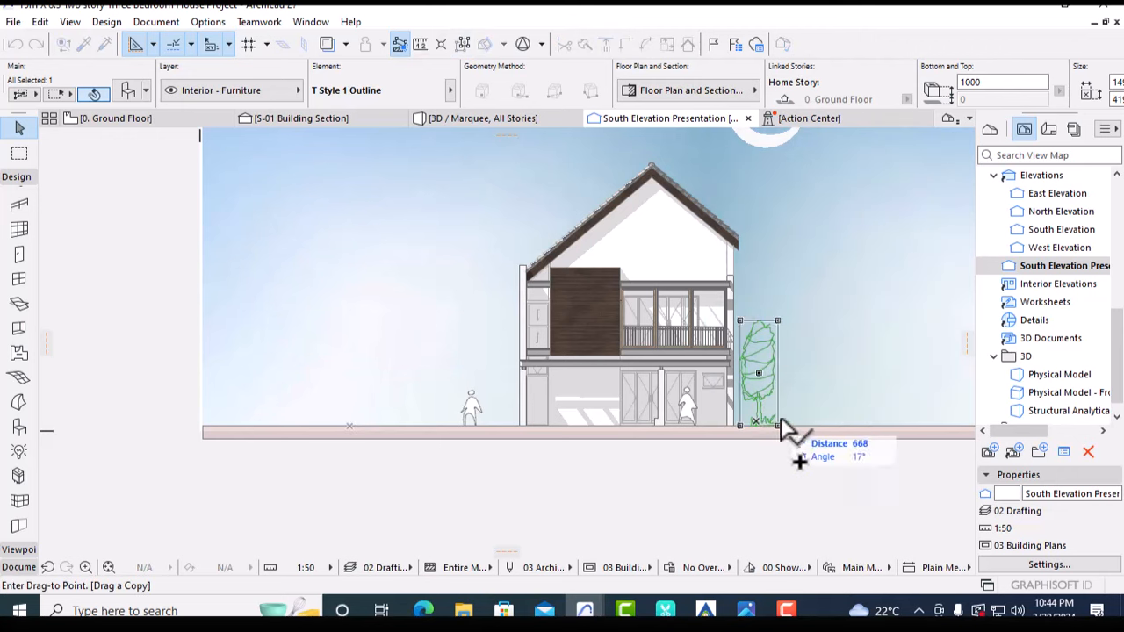
pyautogui.click(794, 426)
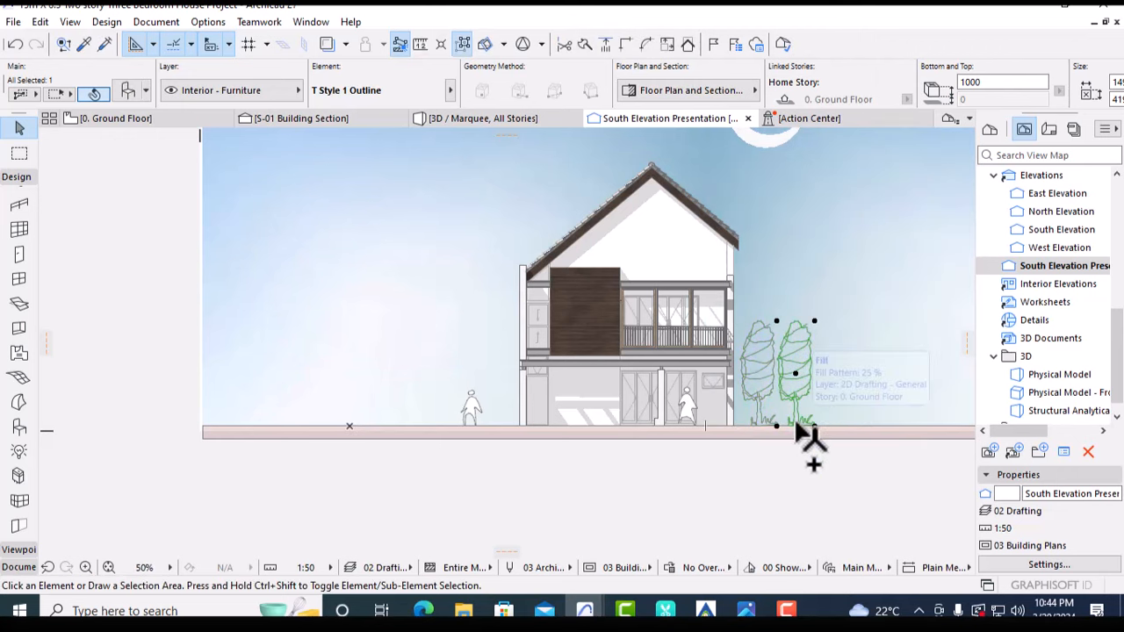
pyautogui.hotkey('ctrl', 't')
pyautogui.click(238, 351)
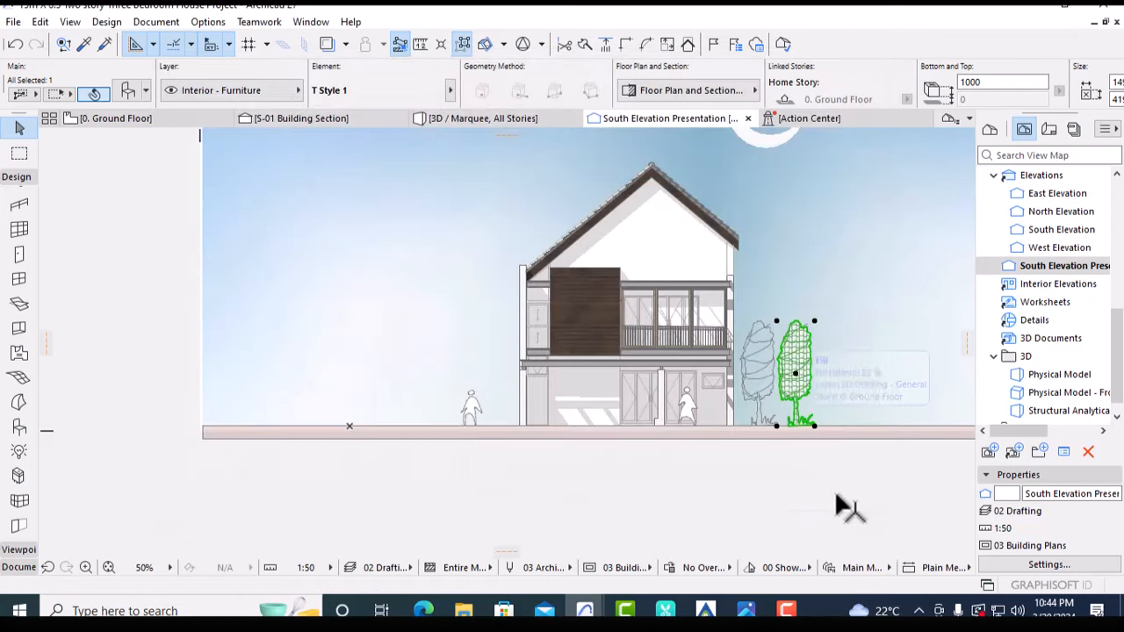
pyautogui.click(837, 502)
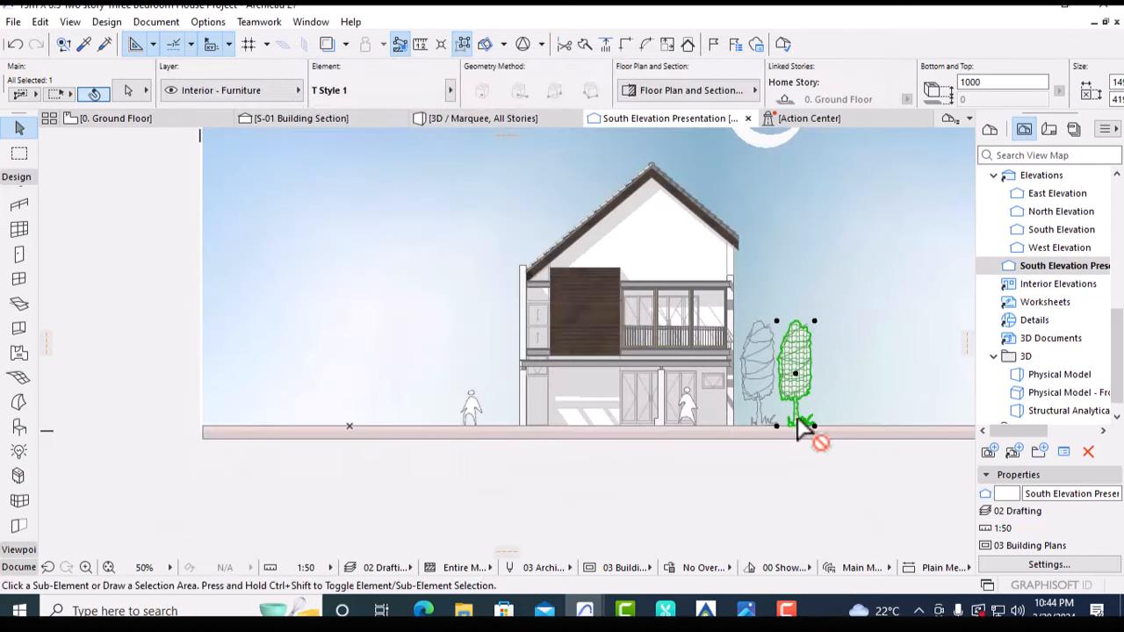
# Copy the T Style 1 tree to its right along the ground line and change the copy to T Style 2
pyautogui.hotkey('ctrl', 'shift', 'd')
pyautogui.click(815, 425)
pyautogui.click(839, 428)
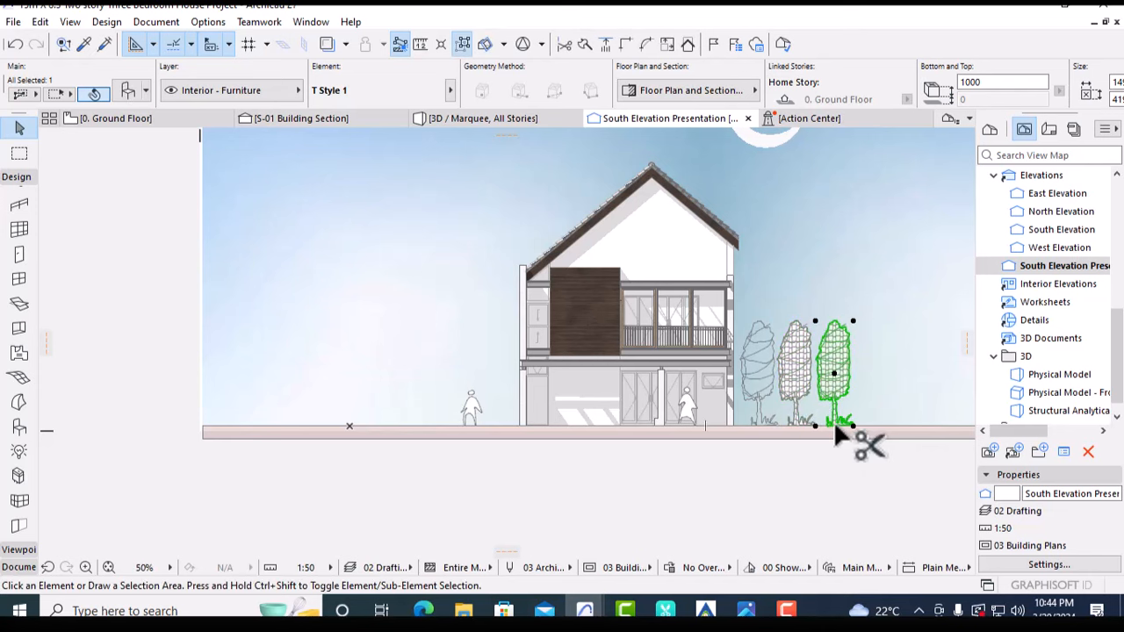
pyautogui.hotkey('ctrl', 't')
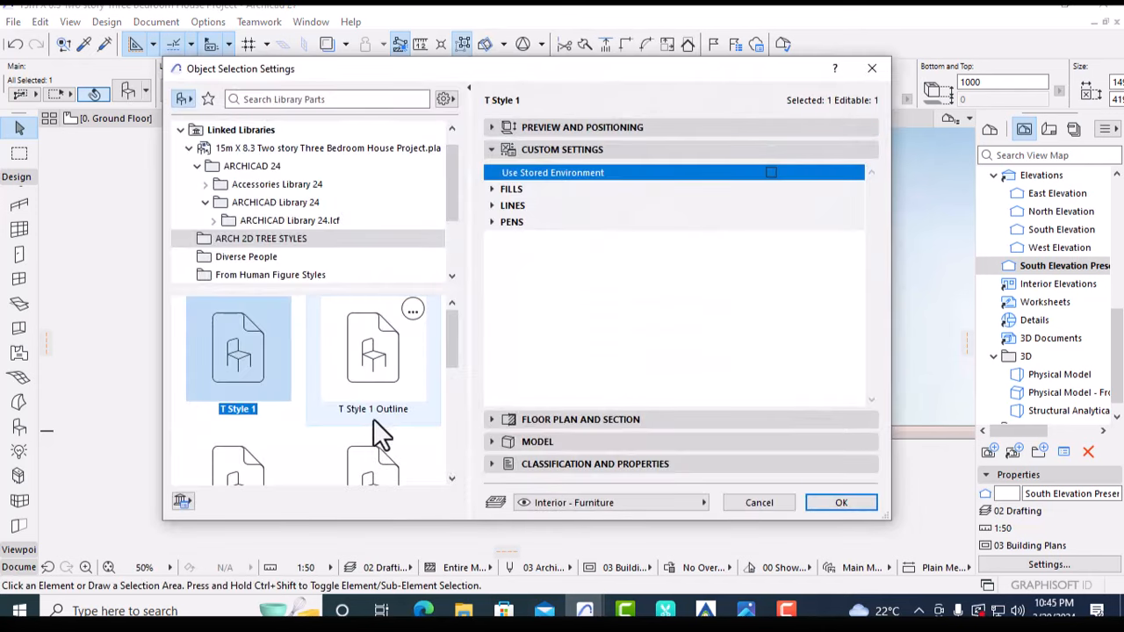
pyautogui.click(259, 465)
pyautogui.click(839, 502)
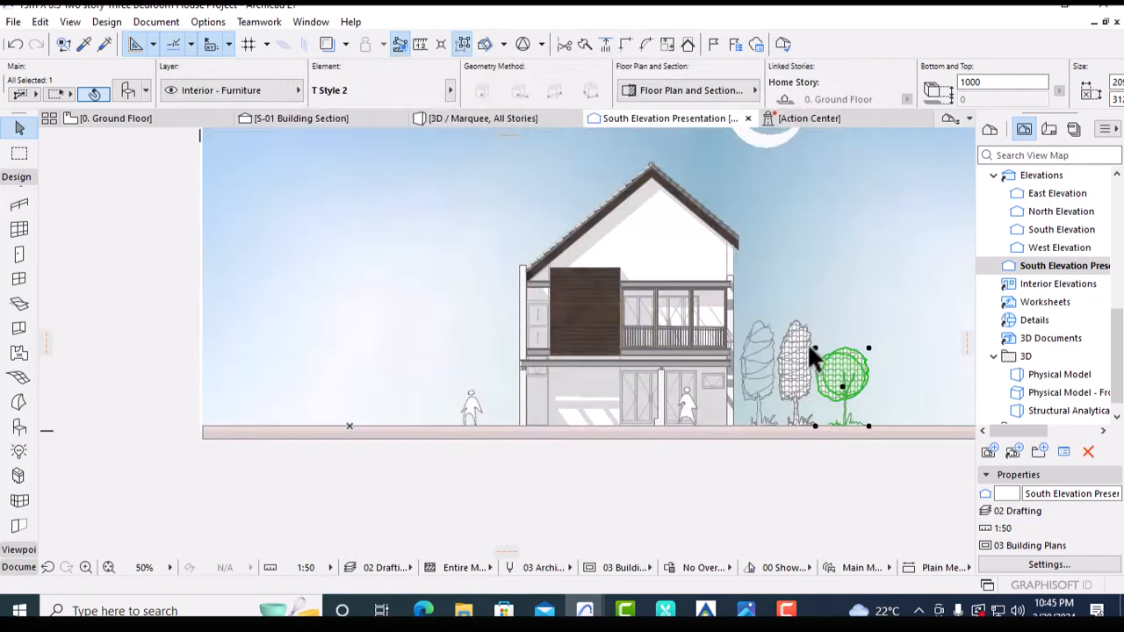
# Copy the round T Style 2 tree horizontally to the house's left side, at the standing human figure
pyautogui.scroll(3, 856, 401)
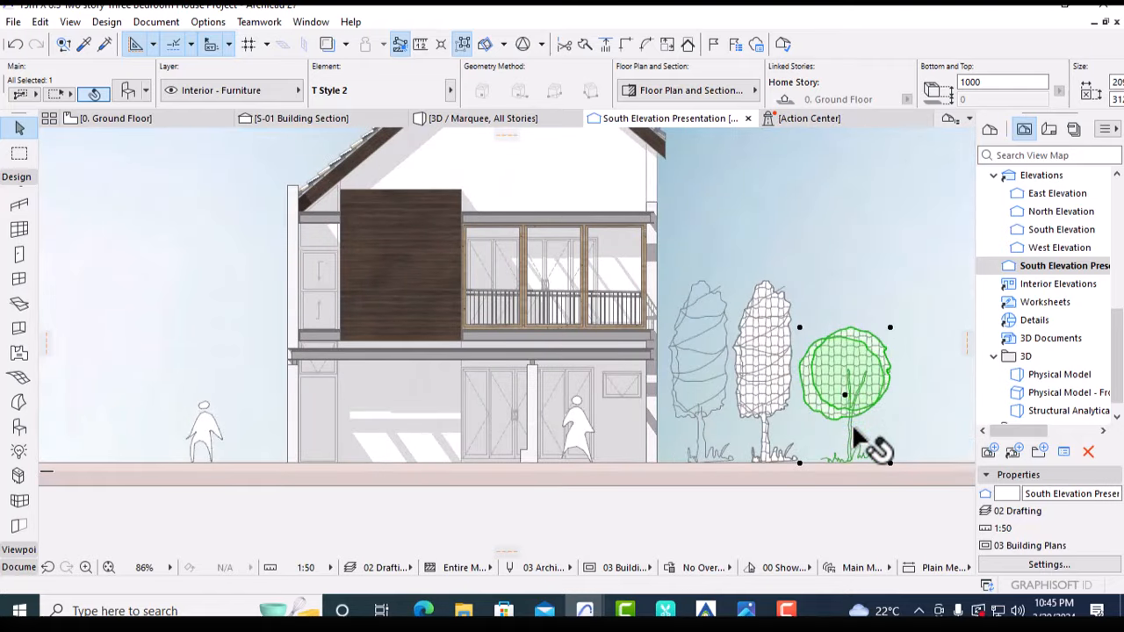
pyautogui.hotkey('ctrl', 'shift', 'd')
pyautogui.click(850, 458)
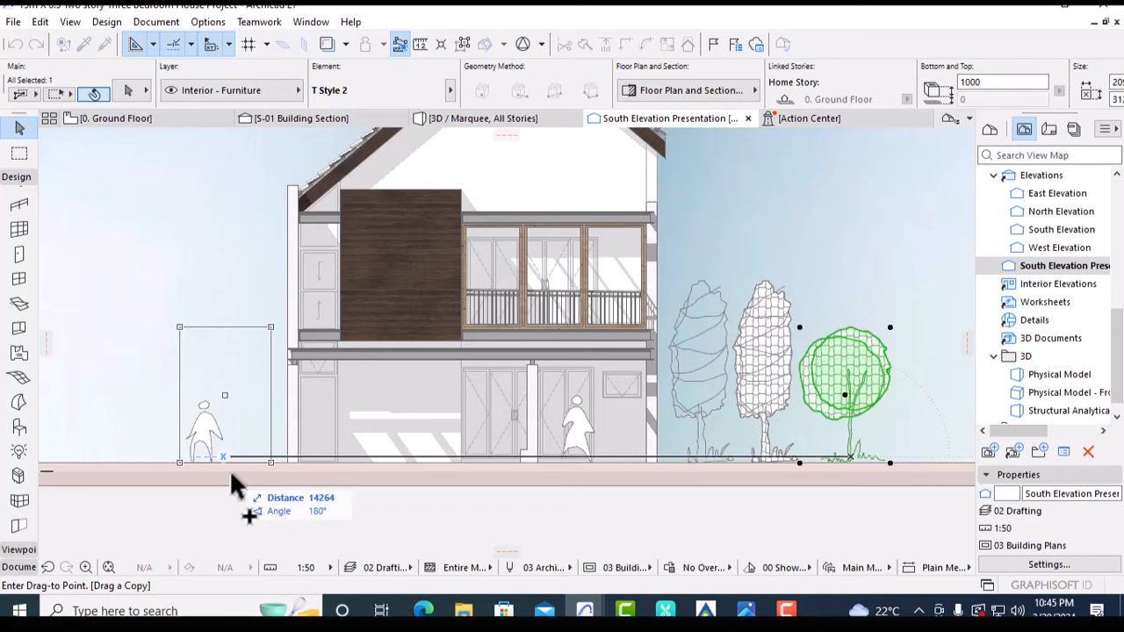
pyautogui.click(231, 475)
pyautogui.press('Escape')
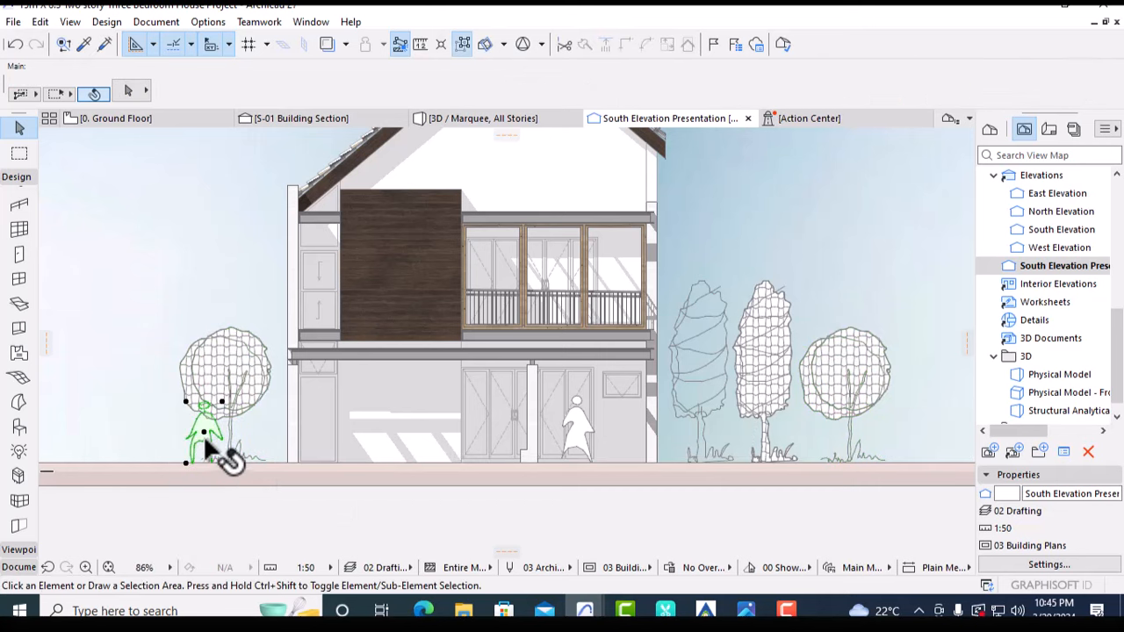
# Move the human figure on the house's left side further left along the ground, clear of the tree trunk
pyautogui.hotkey('ctrl', 'd')
pyautogui.click(204, 439)
pyautogui.click(169, 438)
pyautogui.press('Escape')
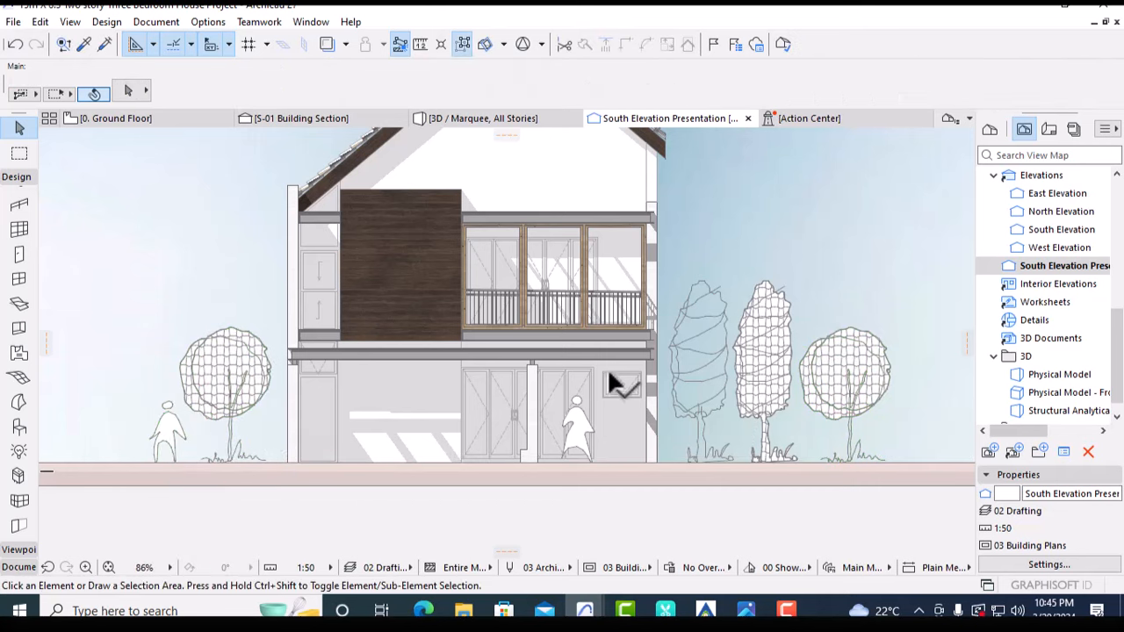
# Copy the right-hand T Style 2 tree further right along the ground line and change the copy to T Style 3 Outline
pyautogui.scroll(-3, 685, 386)
pyautogui.click(793, 400)
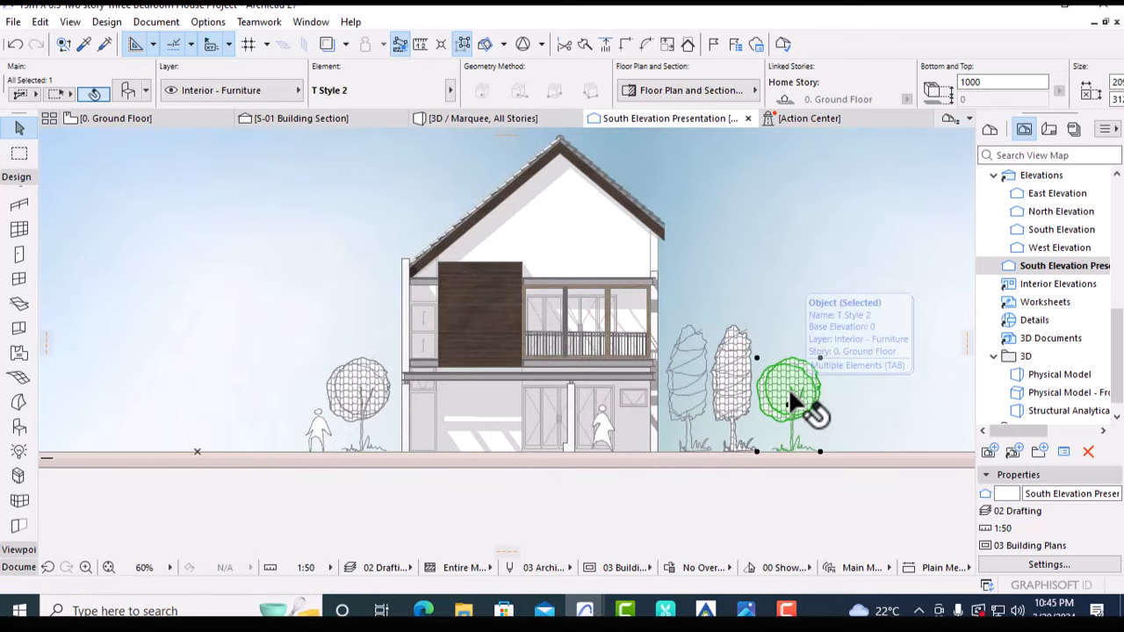
pyautogui.hotkey('ctrl', 'shift', 'd')
pyautogui.click(791, 423)
pyautogui.click(861, 423)
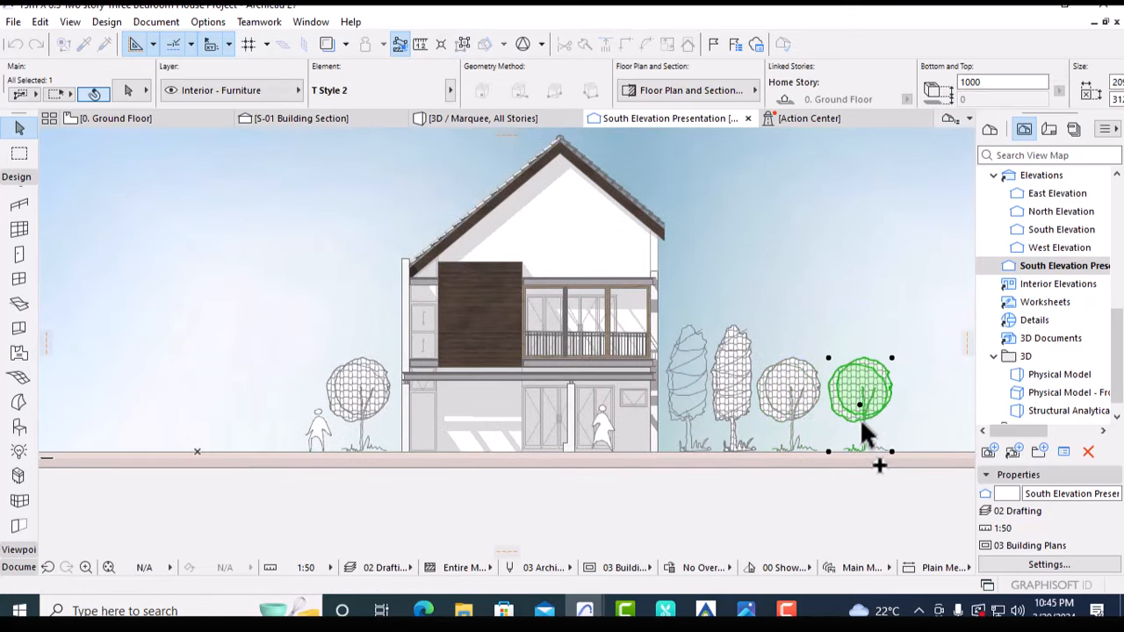
pyautogui.doubleClick(842, 439)
pyautogui.scroll(-2, 376, 420)
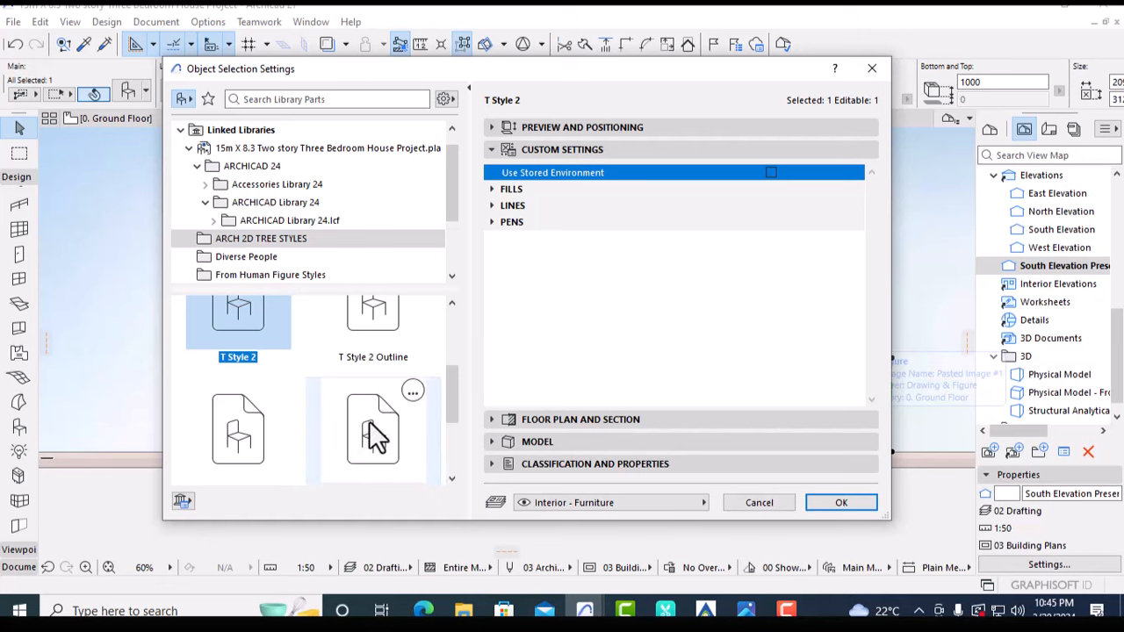
pyautogui.click(373, 432)
pyautogui.click(834, 502)
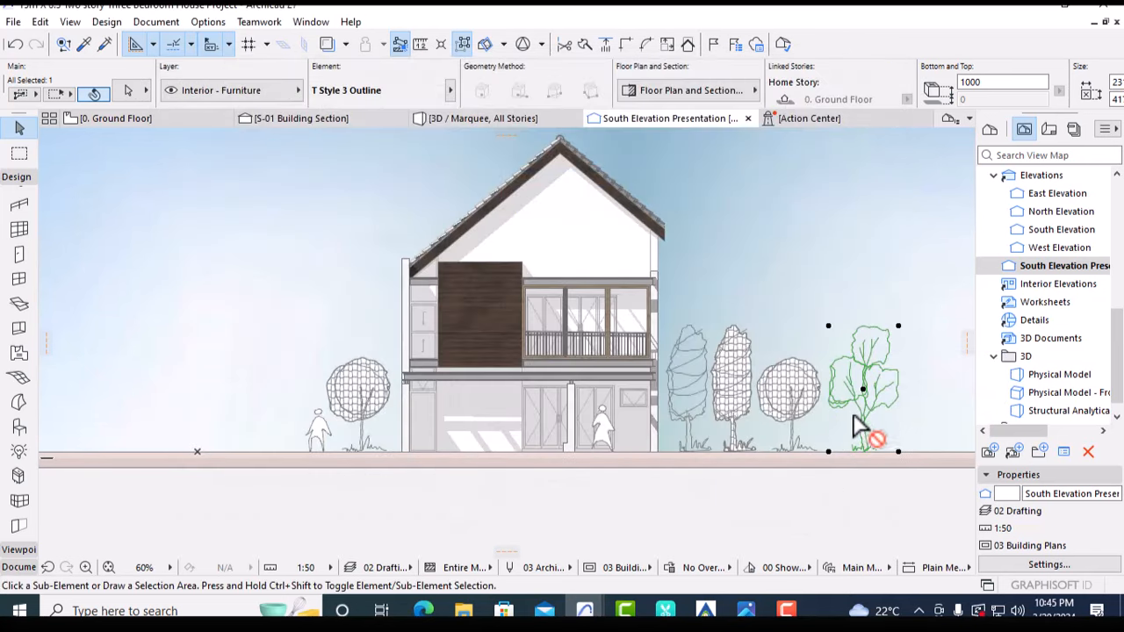
# Copy the T Style 3 Outline tree to its right along the ground line and change the copy to T Style 4 Outline
pyautogui.hotkey('ctrl', 'shift', 'd')
pyautogui.moveTo(853, 418); pyautogui.dragTo(760, 414, button='middle')
pyautogui.click(768, 435)
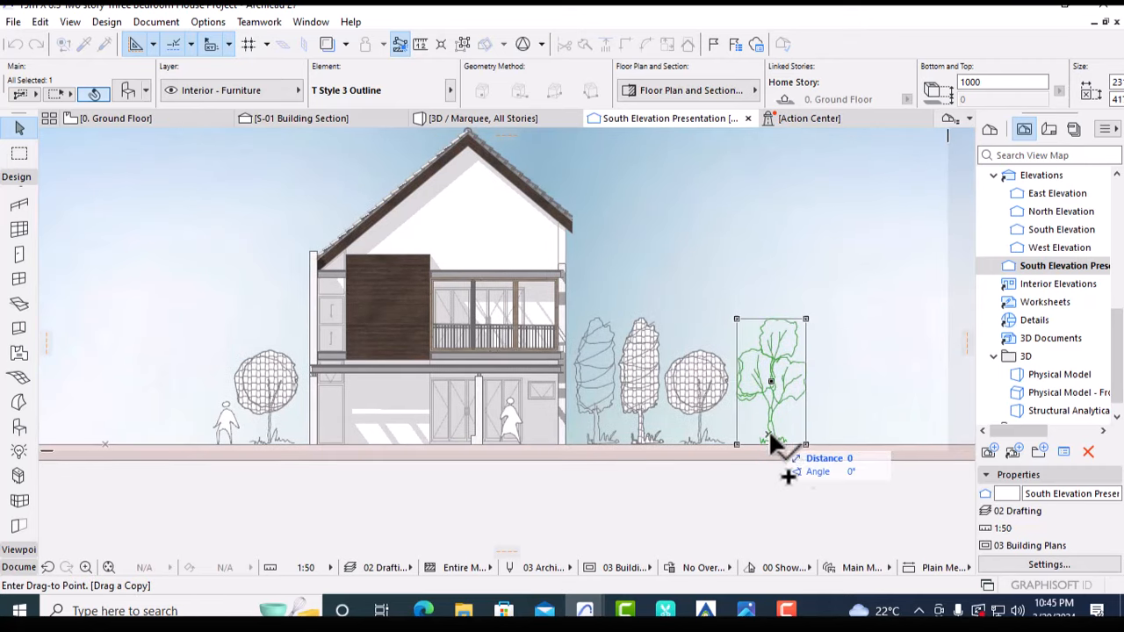
pyautogui.click(838, 437)
pyautogui.hotkey('ctrl', 't')
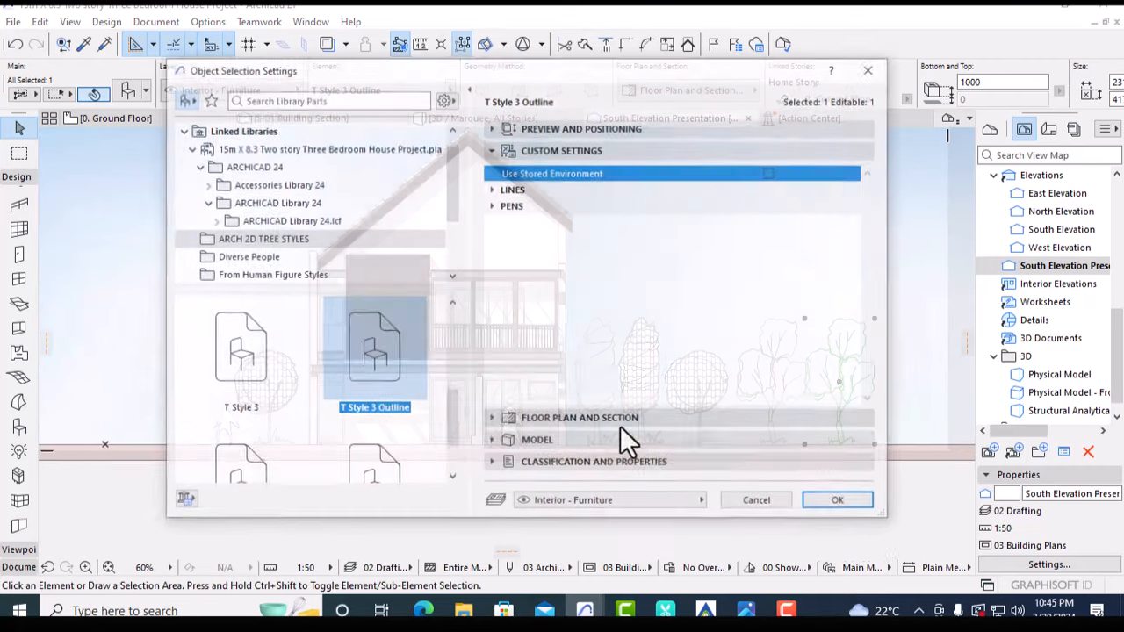
pyautogui.scroll(-1, 371, 448)
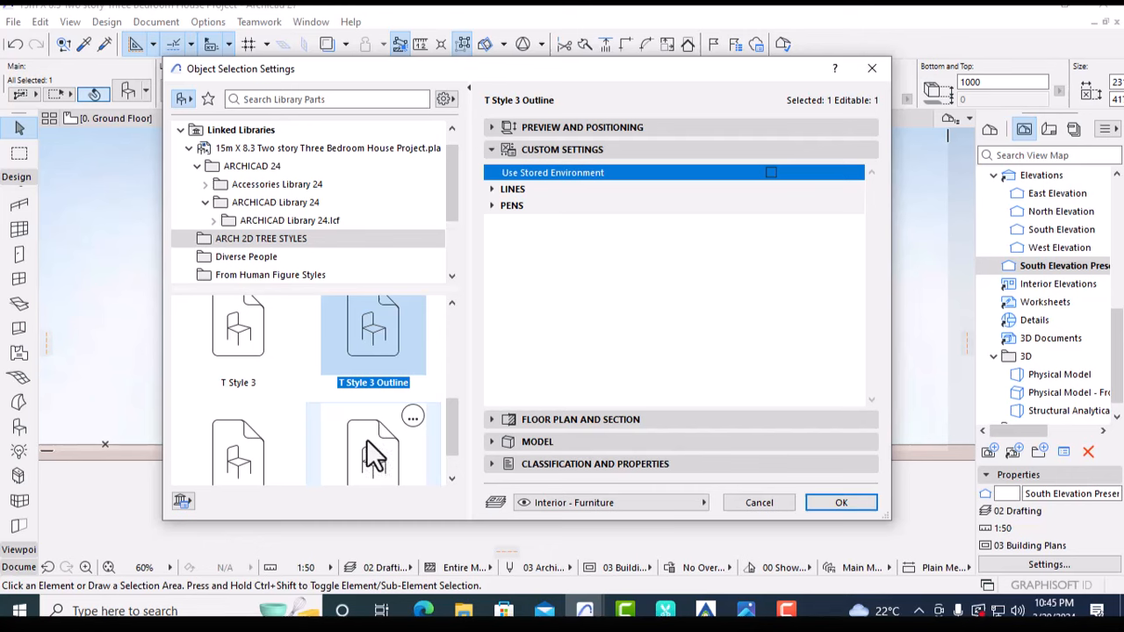
pyautogui.click(373, 452)
pyautogui.click(839, 503)
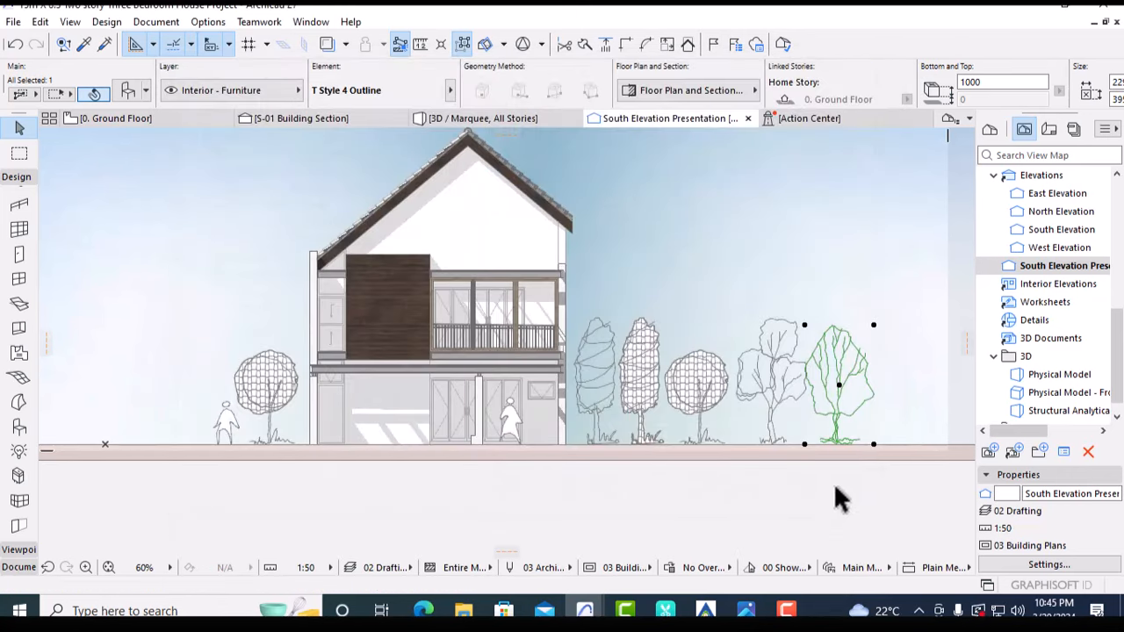
pyautogui.press('Escape')
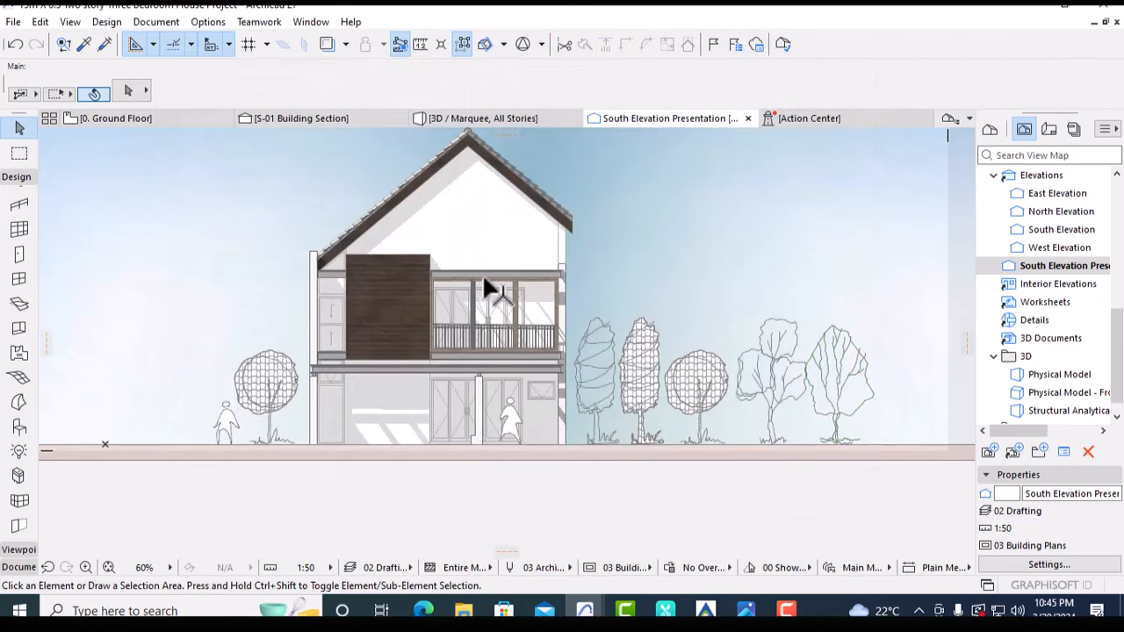
# Delete the T Style 1 tree, the second one to the right of the house
pyautogui.moveTo(347, 384); pyautogui.dragTo(425, 384, button='middle')
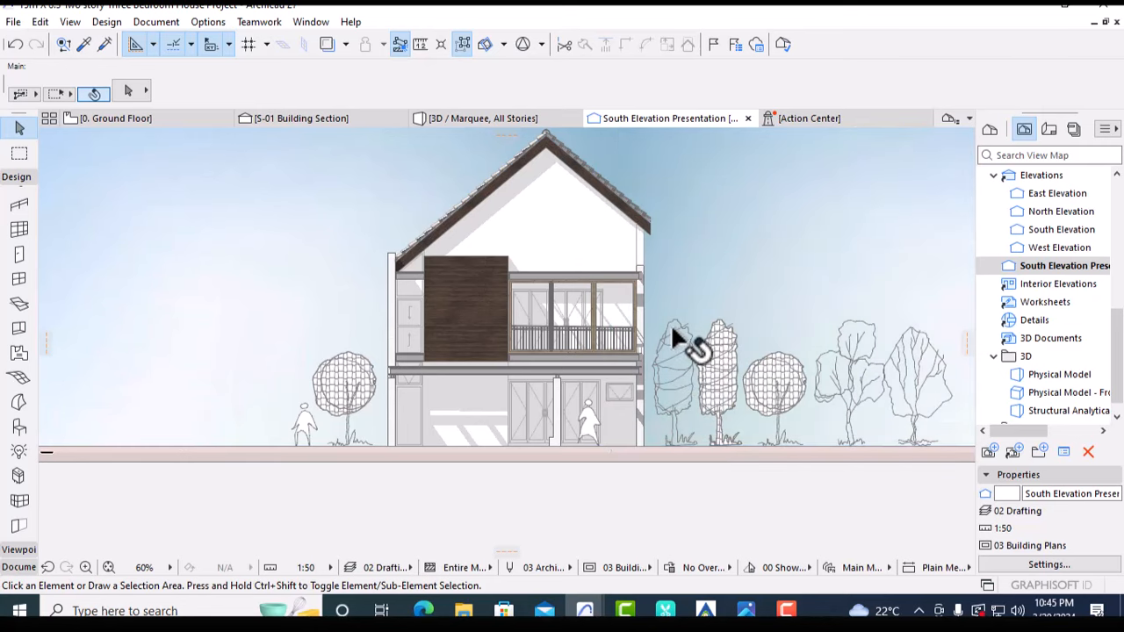
pyautogui.scroll(-2, 672, 333)
pyautogui.scroll(-4, 673, 328)
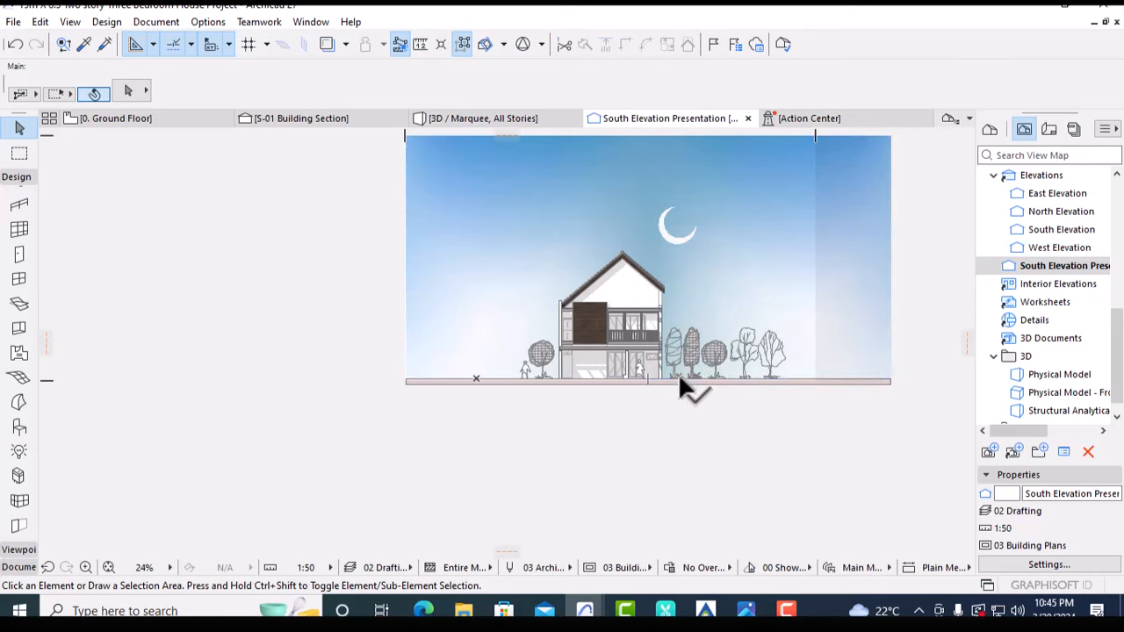
pyautogui.click(682, 373)
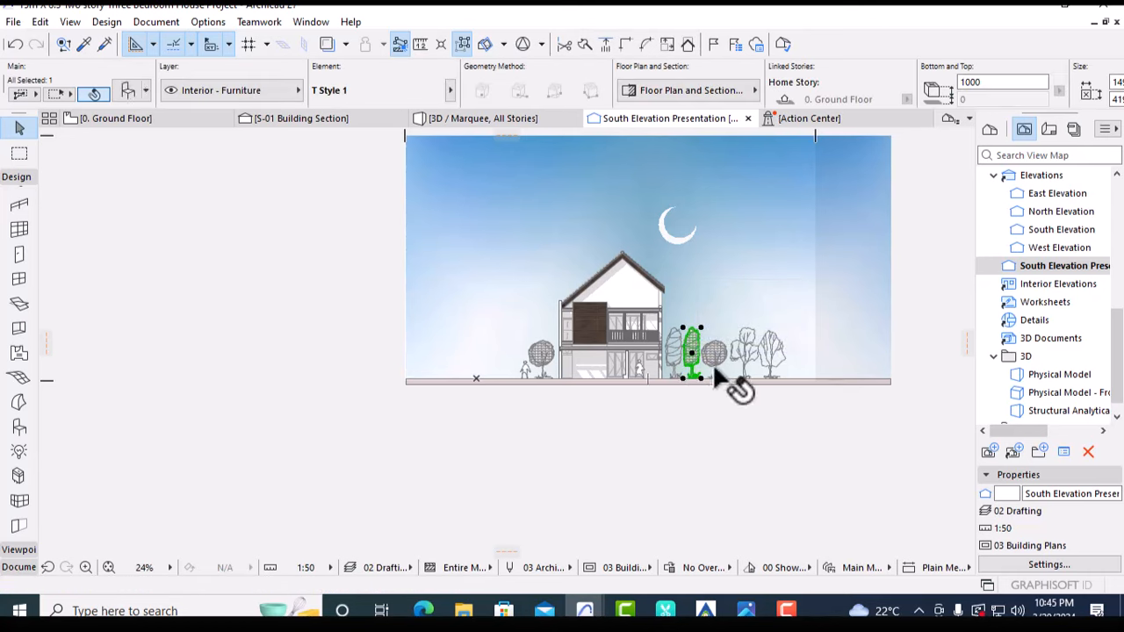
pyautogui.press('Delete')
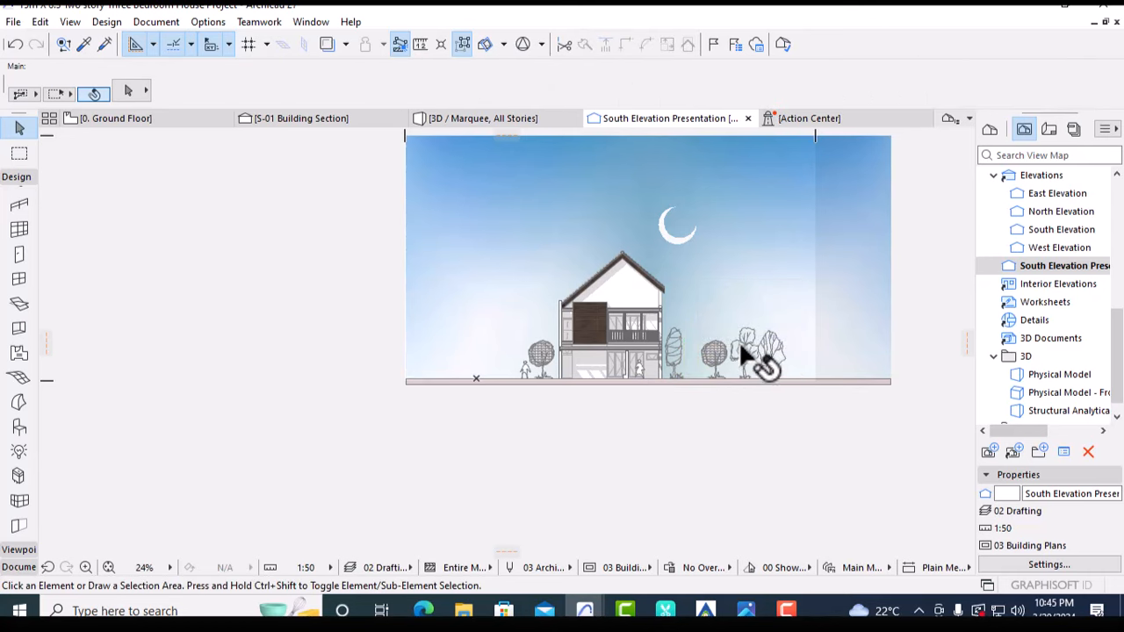
# Delete the T Style 1 Outline, T Style 2 and T Style 4 Outline trees on the right side of the house
pyautogui.click(682, 371)
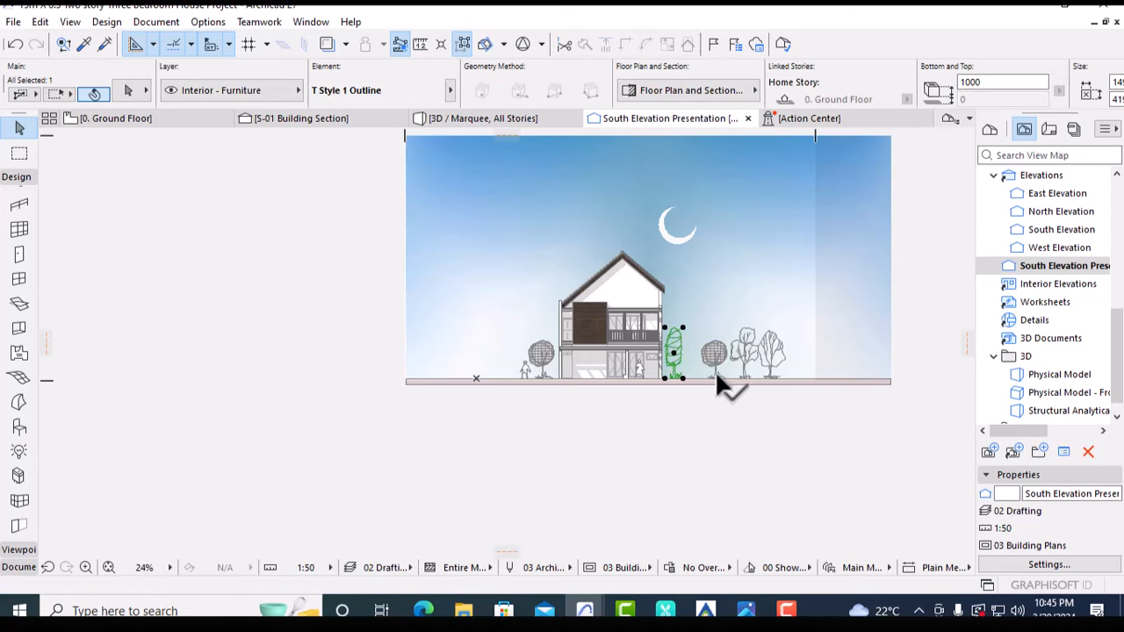
pyautogui.keyDown('shift'); pyautogui.click(722, 373); pyautogui.keyUp('shift')
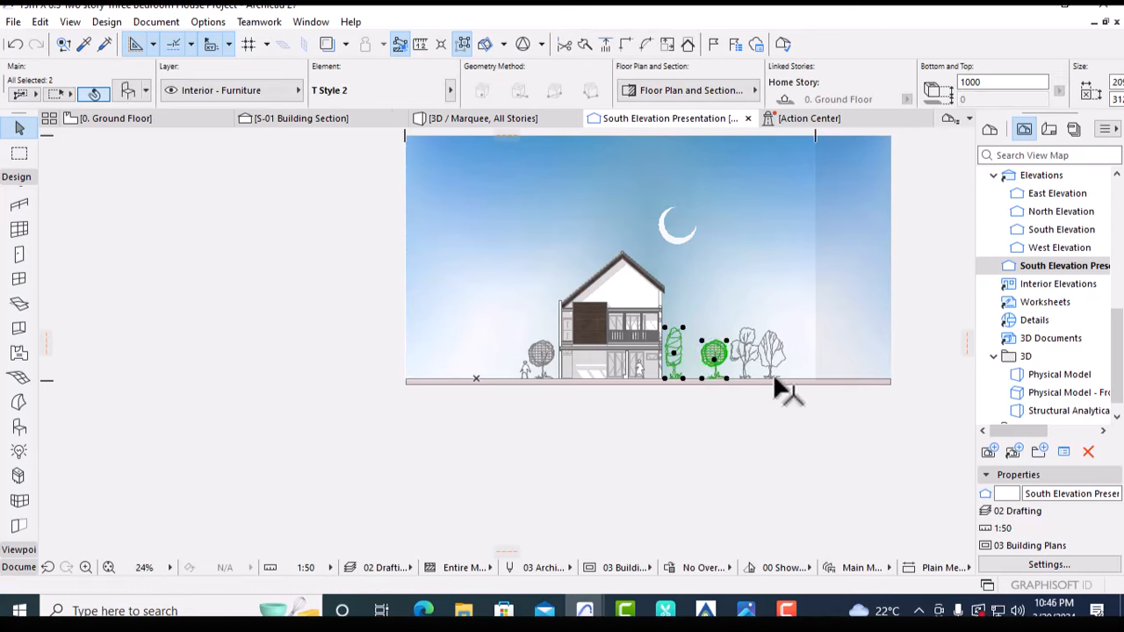
pyautogui.press('Delete')
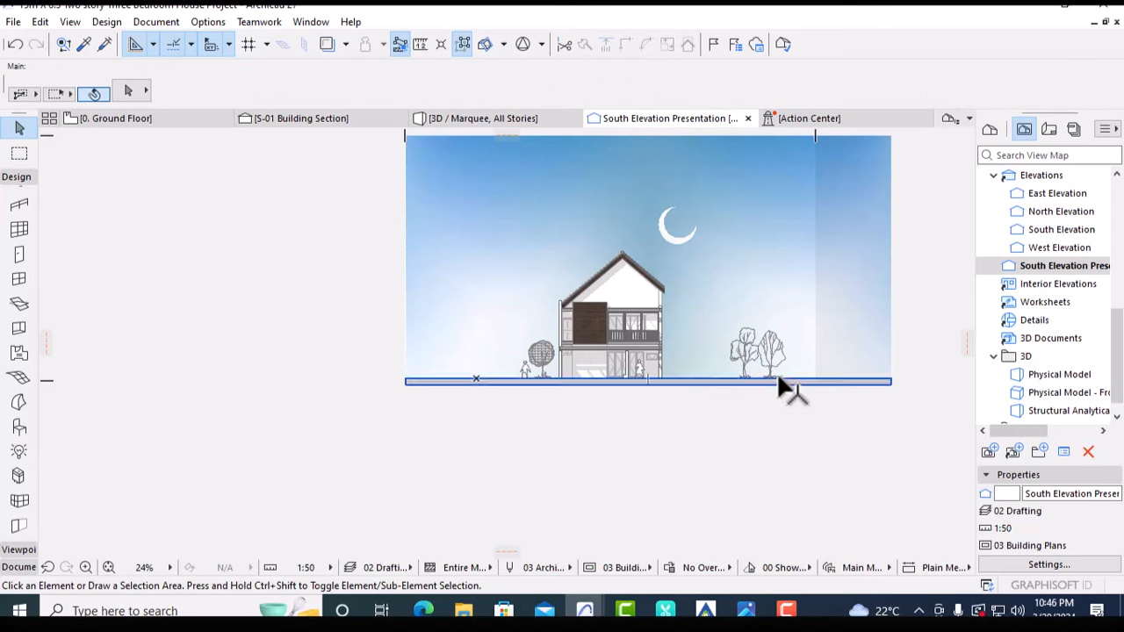
pyautogui.click(782, 380)
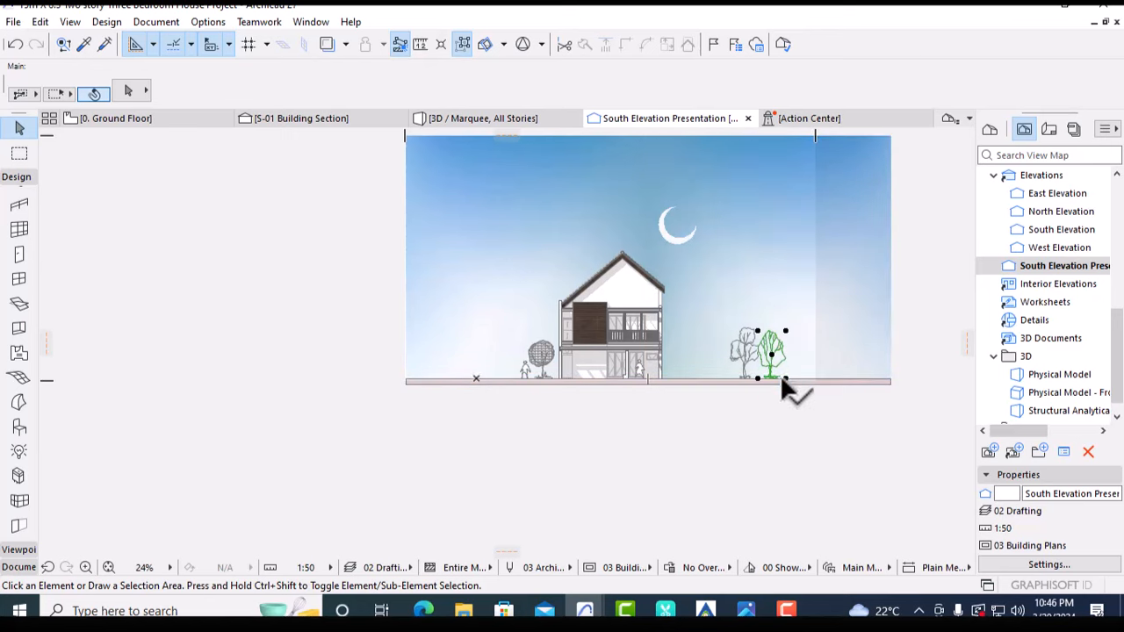
pyautogui.press('Delete')
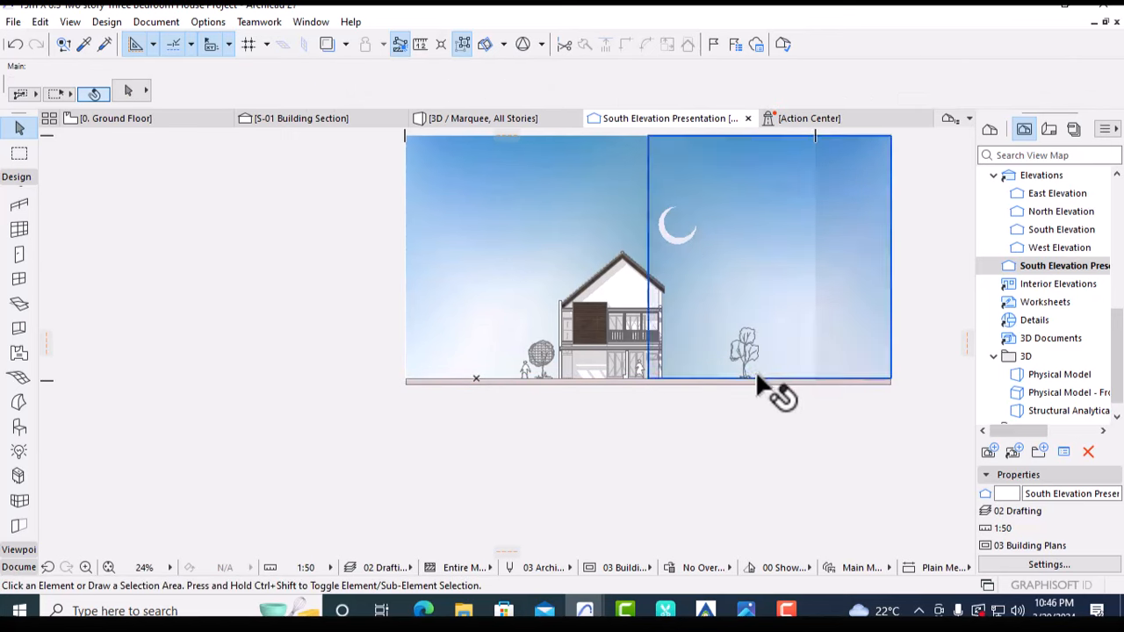
# Move the remaining T Style 3 Outline tree left along the ground line, close to the house's right wall
pyautogui.click(751, 377)
pyautogui.press('Escape')
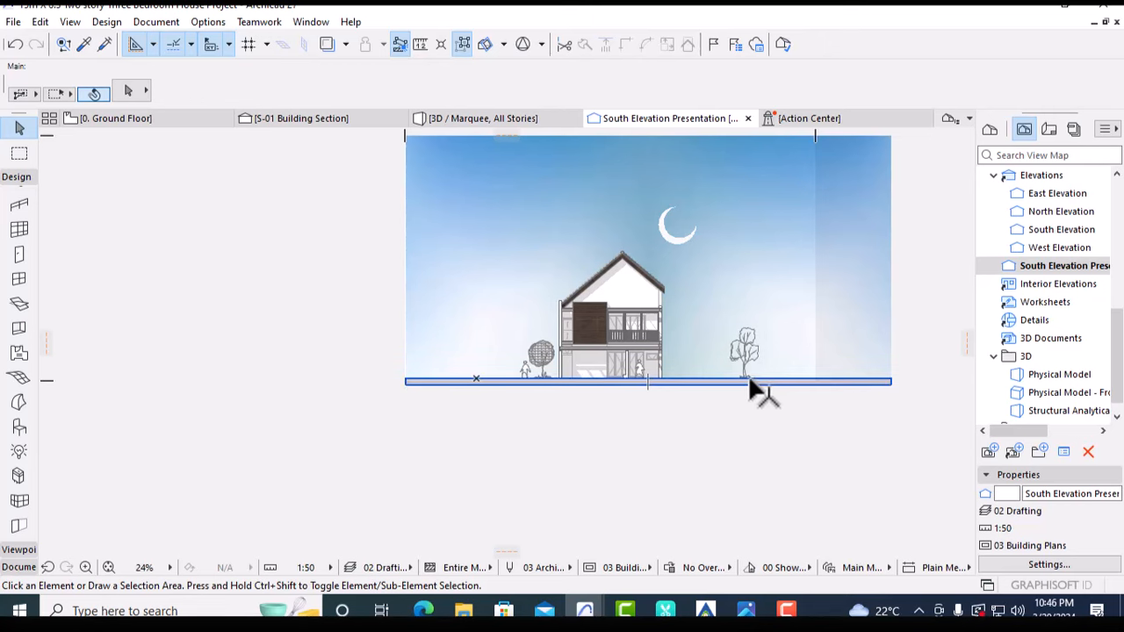
pyautogui.click(753, 374)
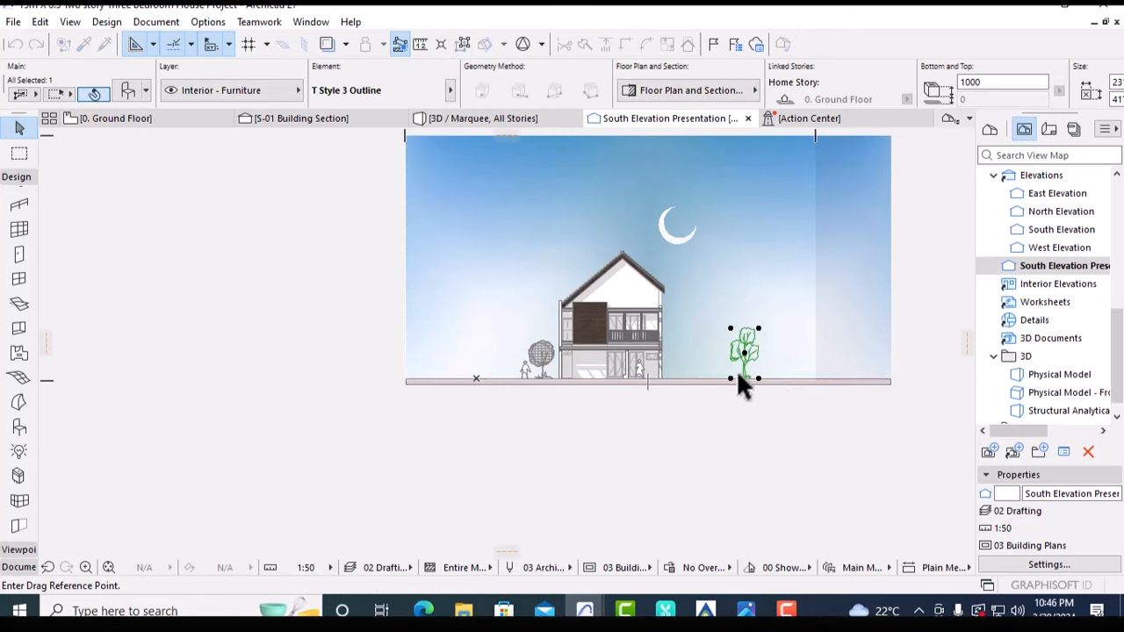
pyautogui.moveTo(742, 380); pyautogui.dragTo(675, 376)
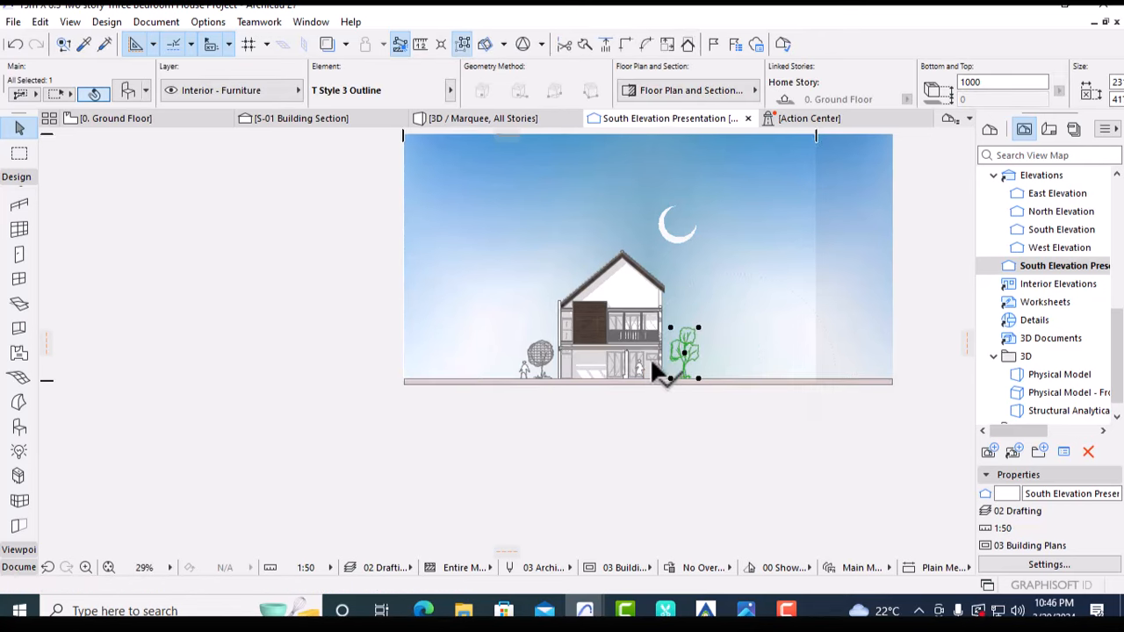
# Resize the T Style 3 Outline tree graphically from its lower-left corner, enlarging it to roughly the height of the roof eaves
pyautogui.scroll(3, 654, 359)
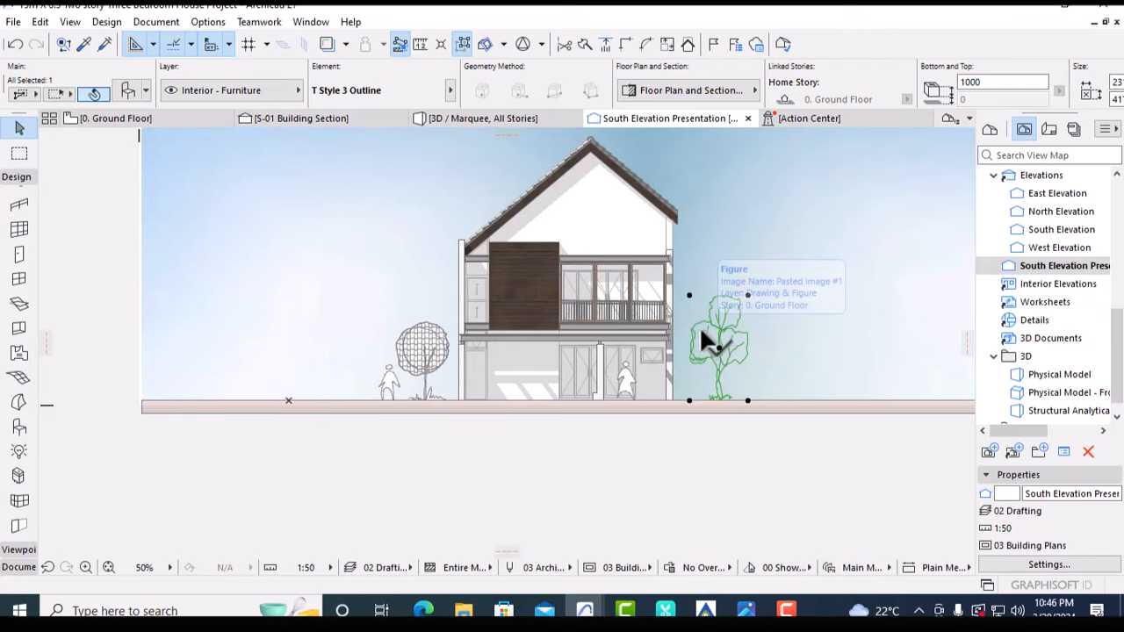
pyautogui.hotkey('ctrl', 'k')
pyautogui.click(654, 343)
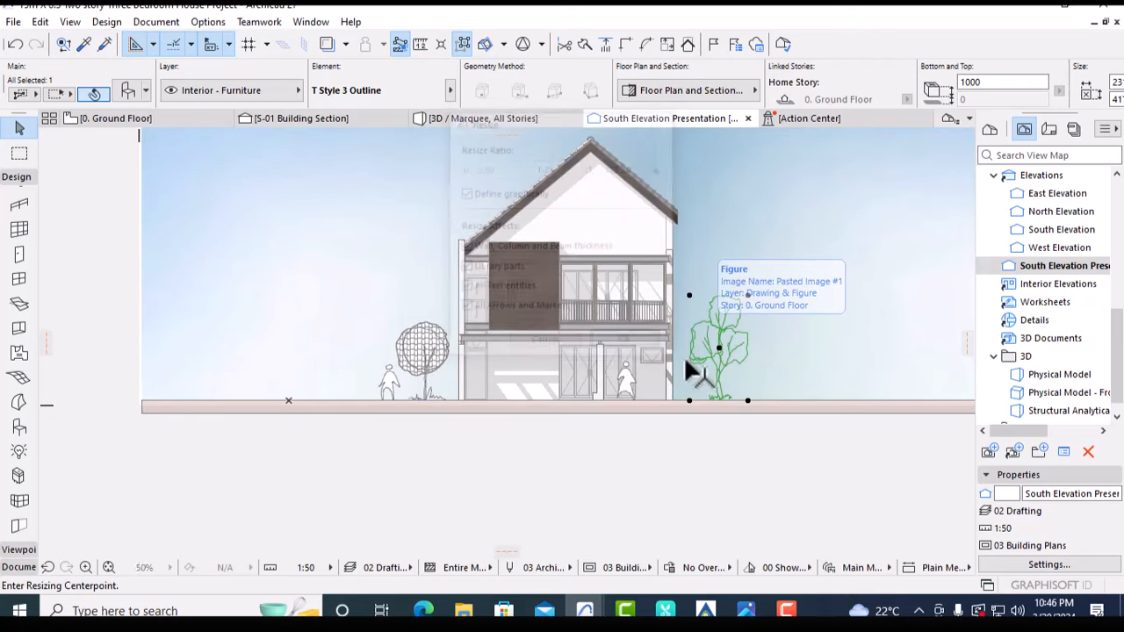
pyautogui.click(692, 400)
pyautogui.click(747, 294)
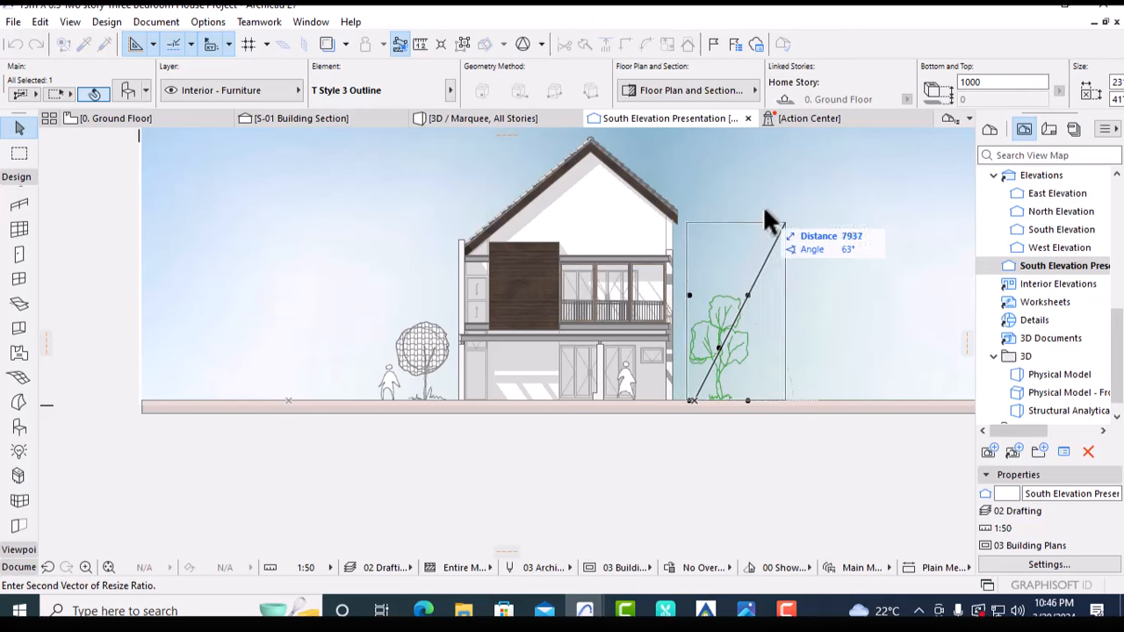
pyautogui.click(769, 191)
pyautogui.press('Escape')
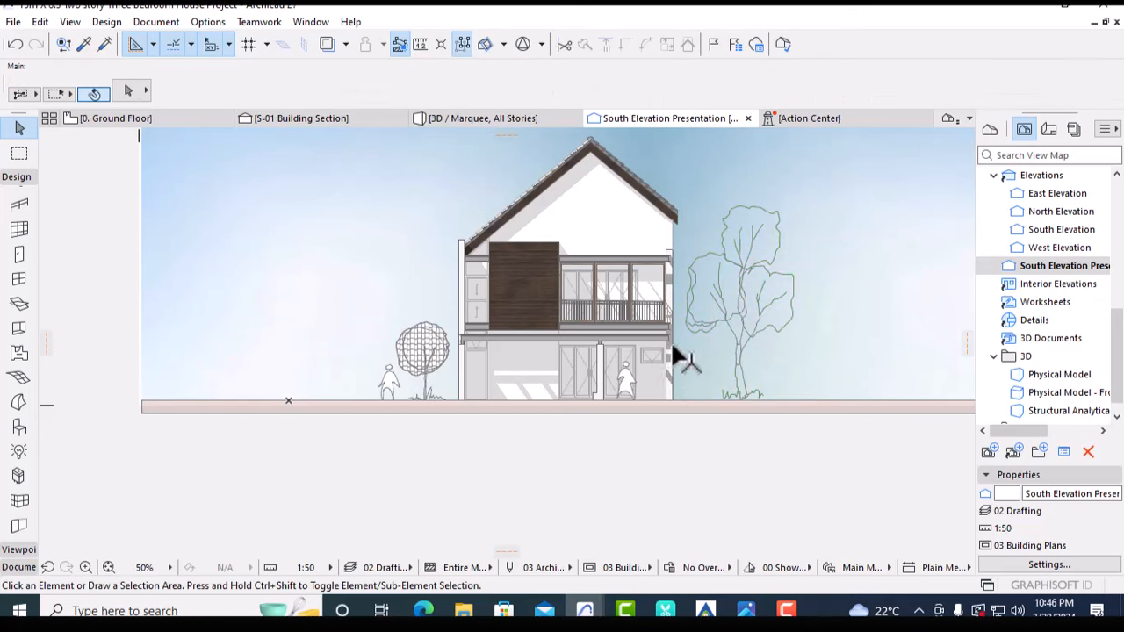
# Move the doorway figure to the gap between house and large tree, and the left-hand figure to the ground-floor door
pyautogui.moveTo(629, 387); pyautogui.dragTo(710, 401)
pyautogui.moveTo(594, 339); pyautogui.dragTo(676, 380, button='middle')
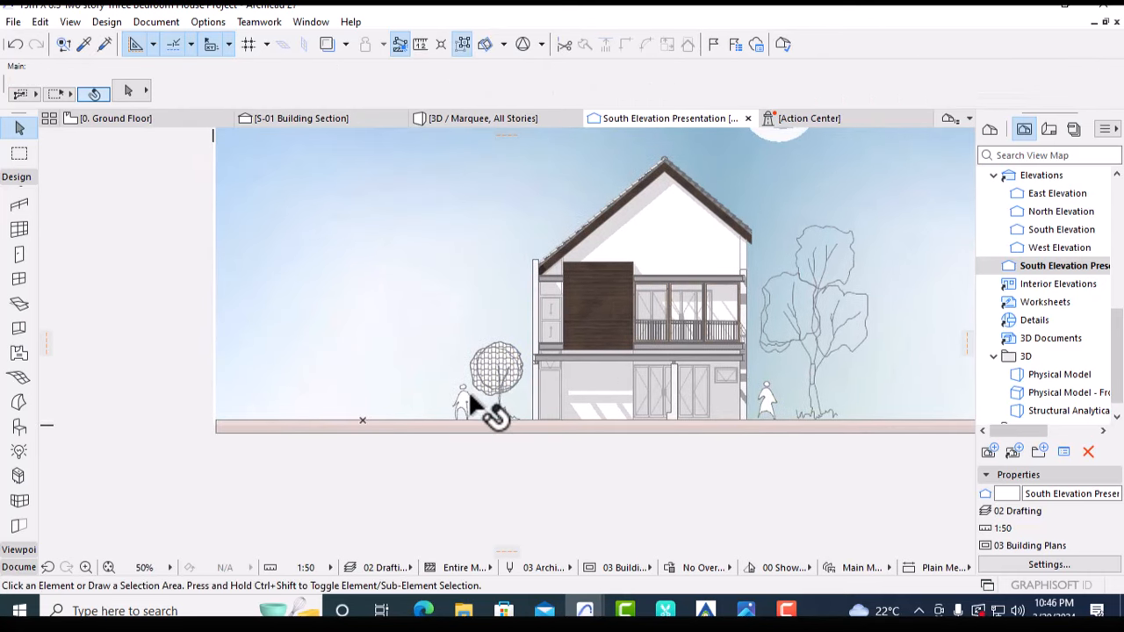
pyautogui.moveTo(471, 406); pyautogui.dragTo(653, 405)
pyautogui.press('Escape')
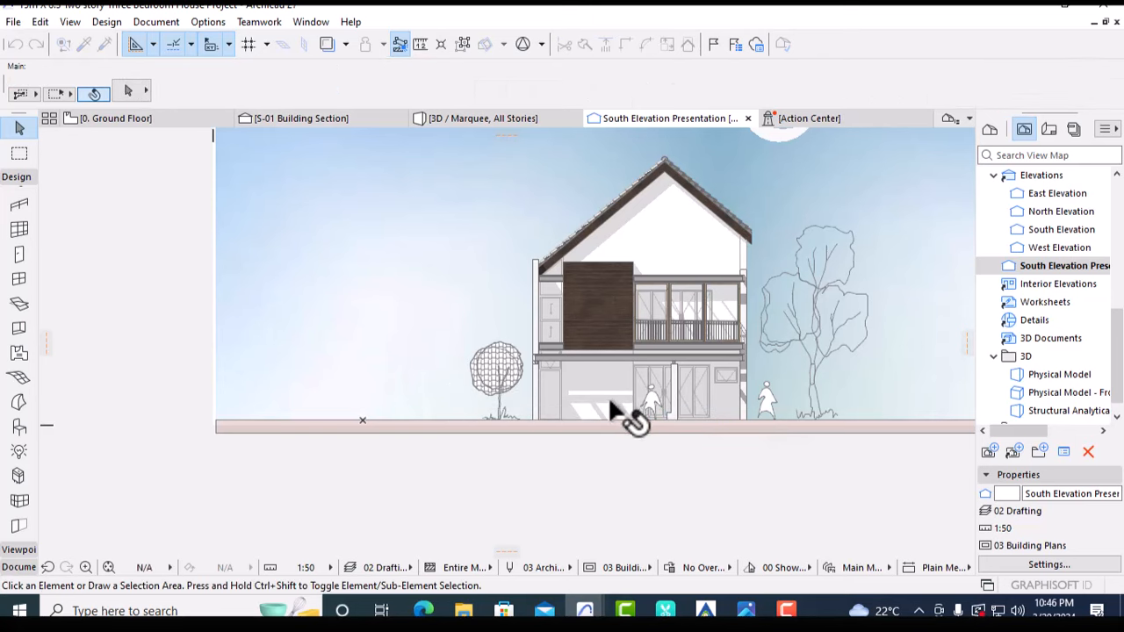
# Set Fill 1 of the T Style 2 tree left of the house to Foreground
pyautogui.click(505, 374)
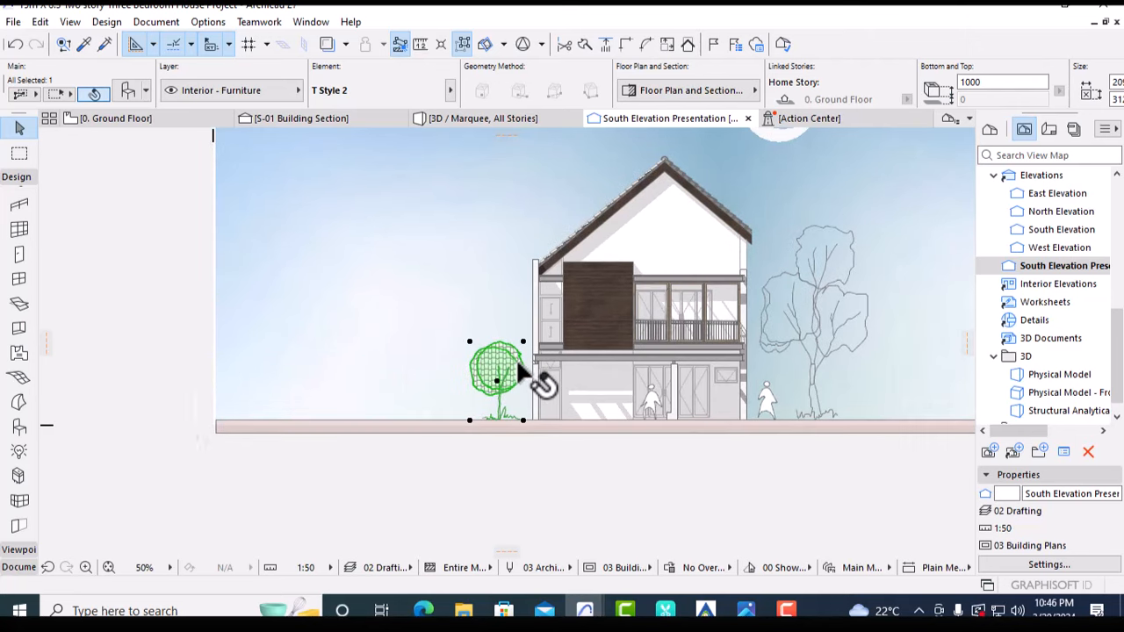
pyautogui.doubleClick(520, 362)
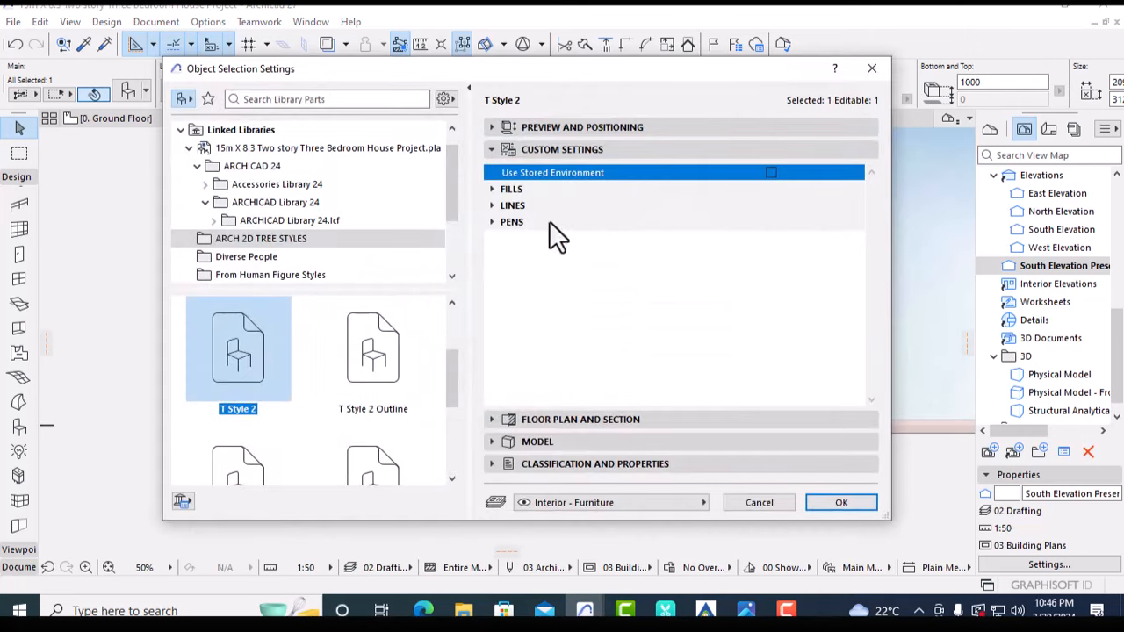
pyautogui.click(490, 190)
pyautogui.click(835, 206)
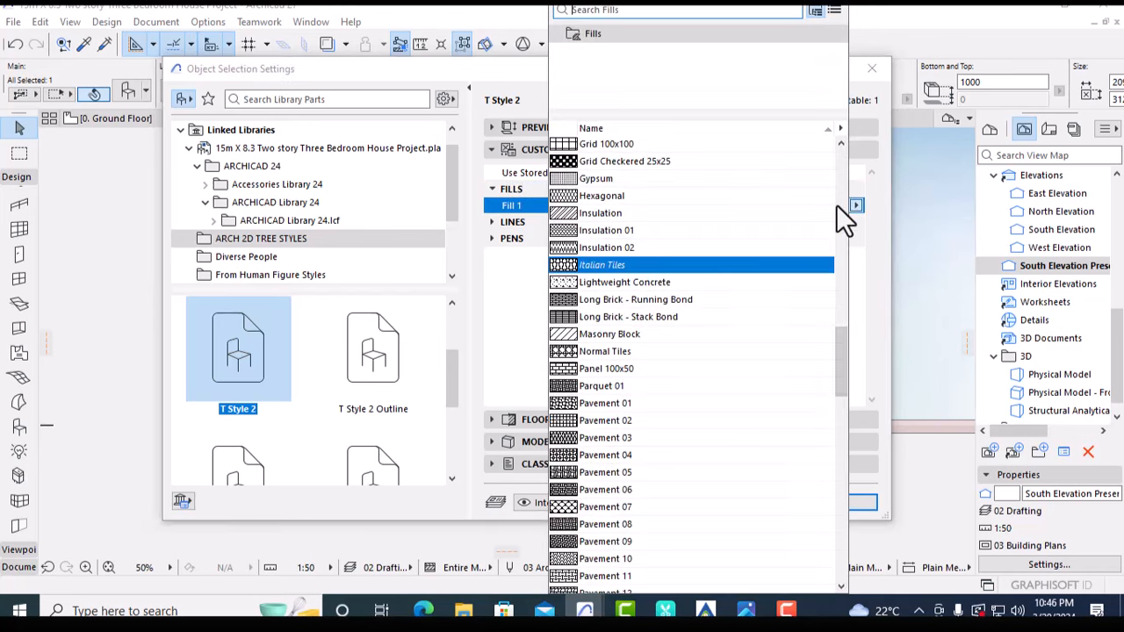
pyautogui.scroll(1, 635, 171)
pyautogui.scroll(10, 638, 181)
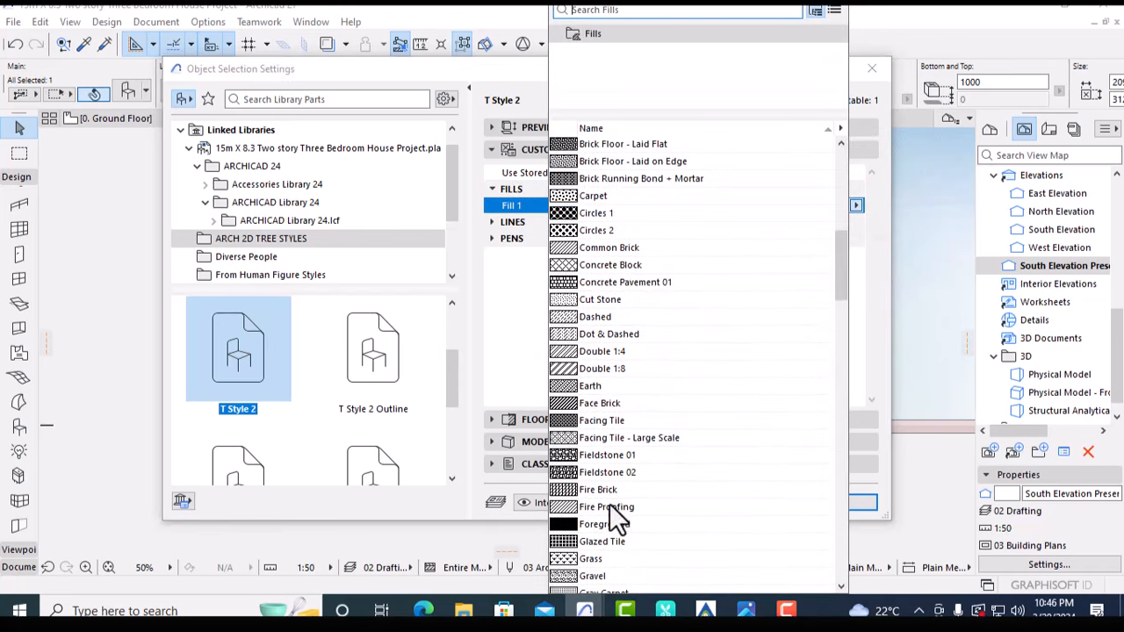
pyautogui.click(619, 525)
pyautogui.click(838, 502)
pyautogui.press('Escape')
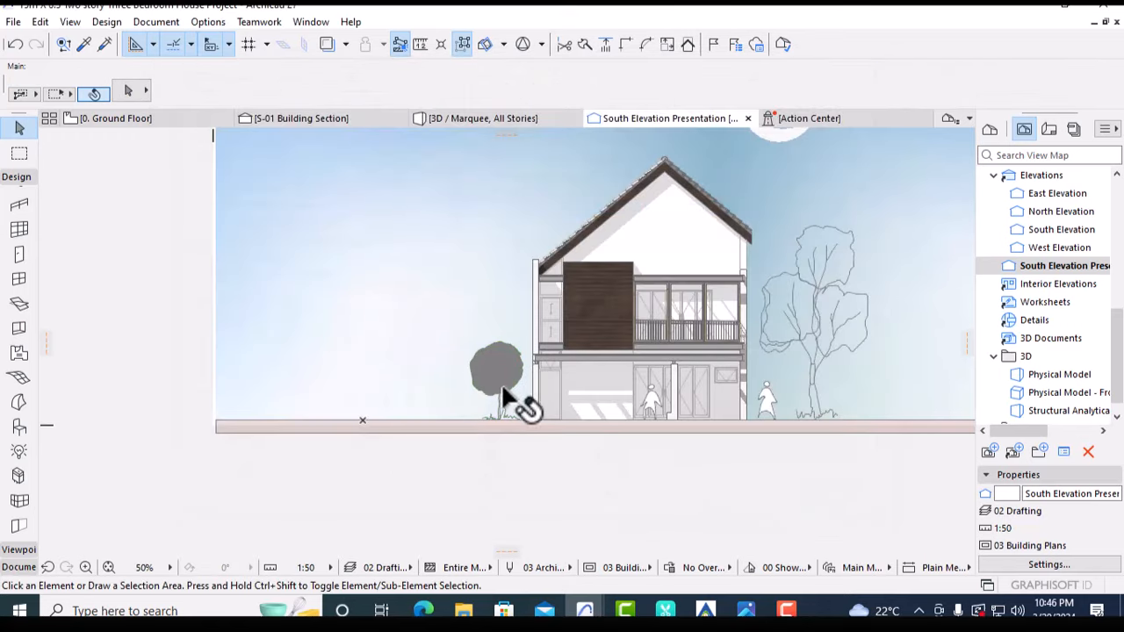
# Set Pen 3 of the T Style 2 tree left of the house to light green pen 104
pyautogui.click(496, 364)
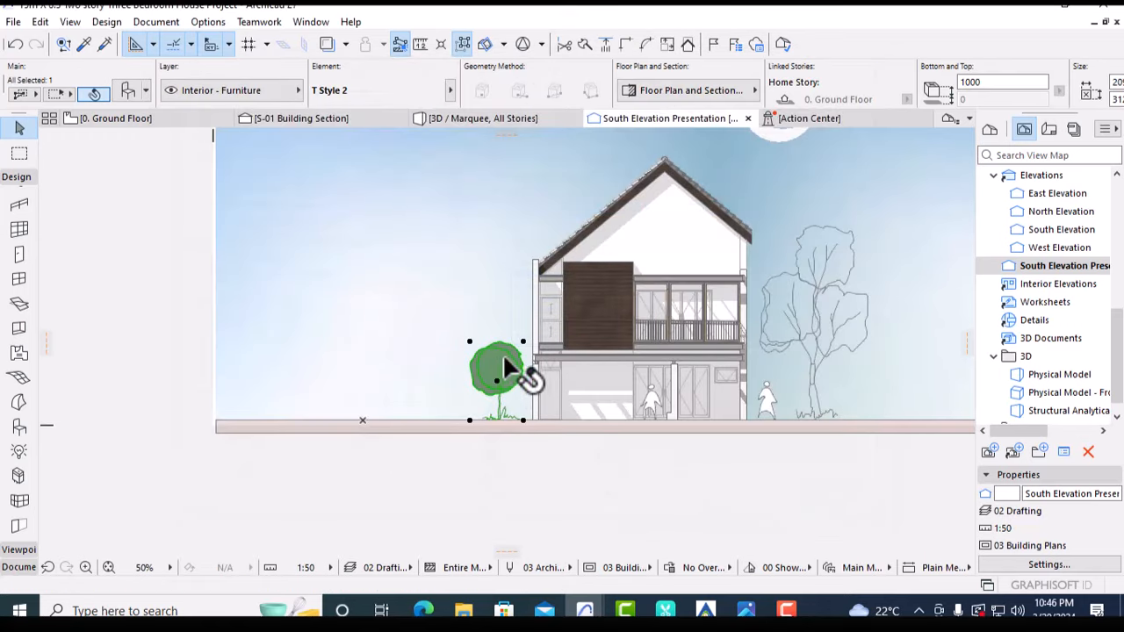
pyautogui.doubleClick(502, 360)
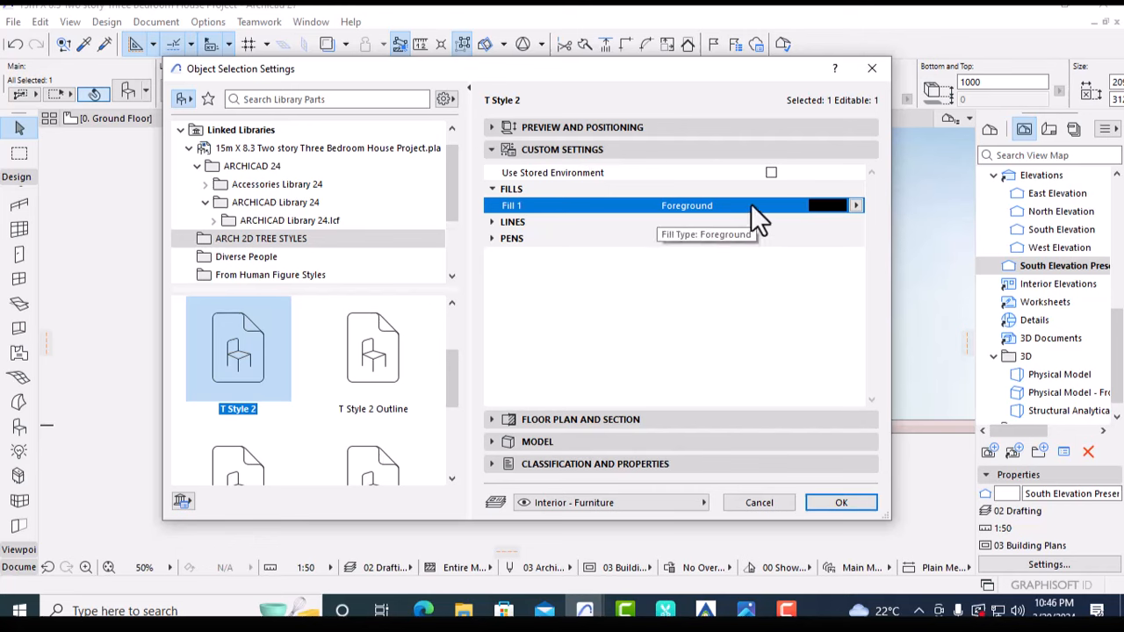
pyautogui.click(493, 223)
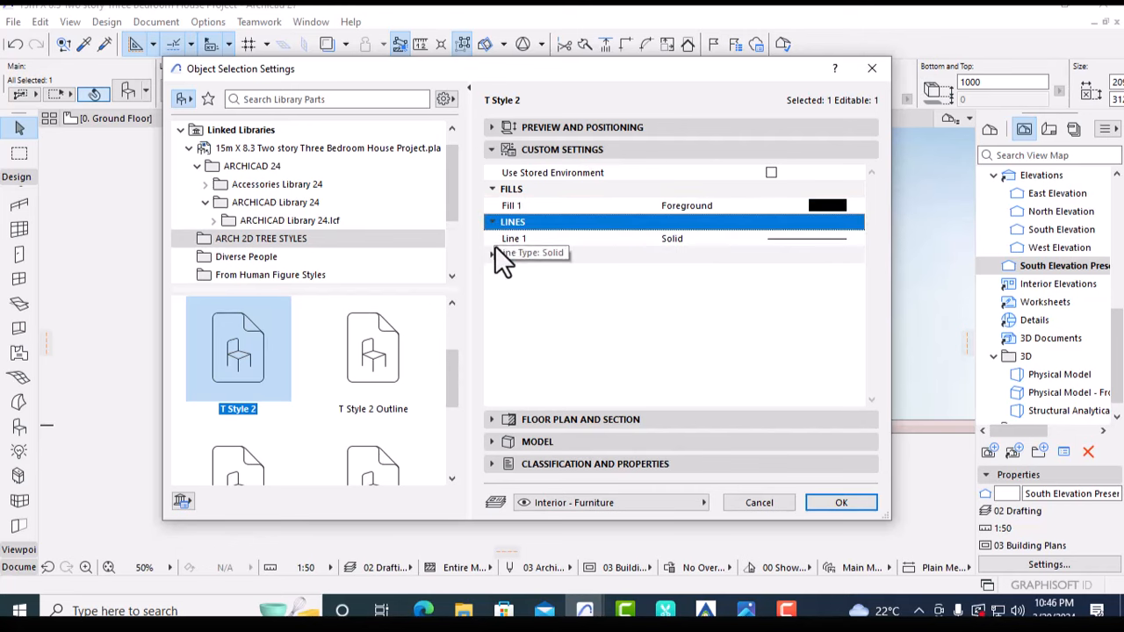
pyautogui.click(493, 255)
pyautogui.click(830, 304)
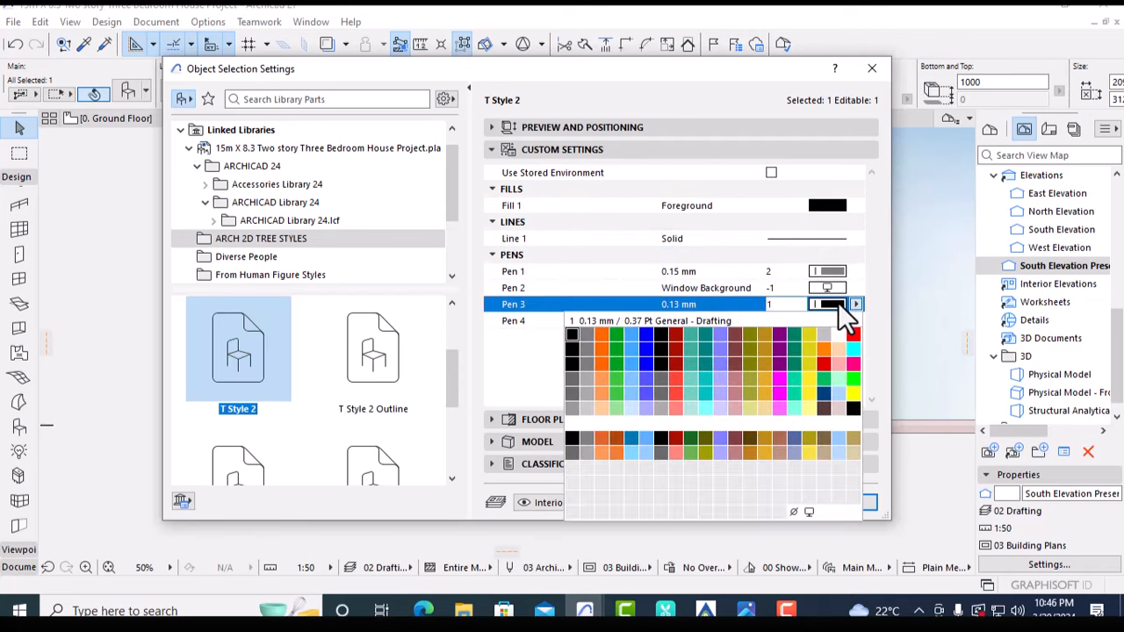
pyautogui.click(628, 407)
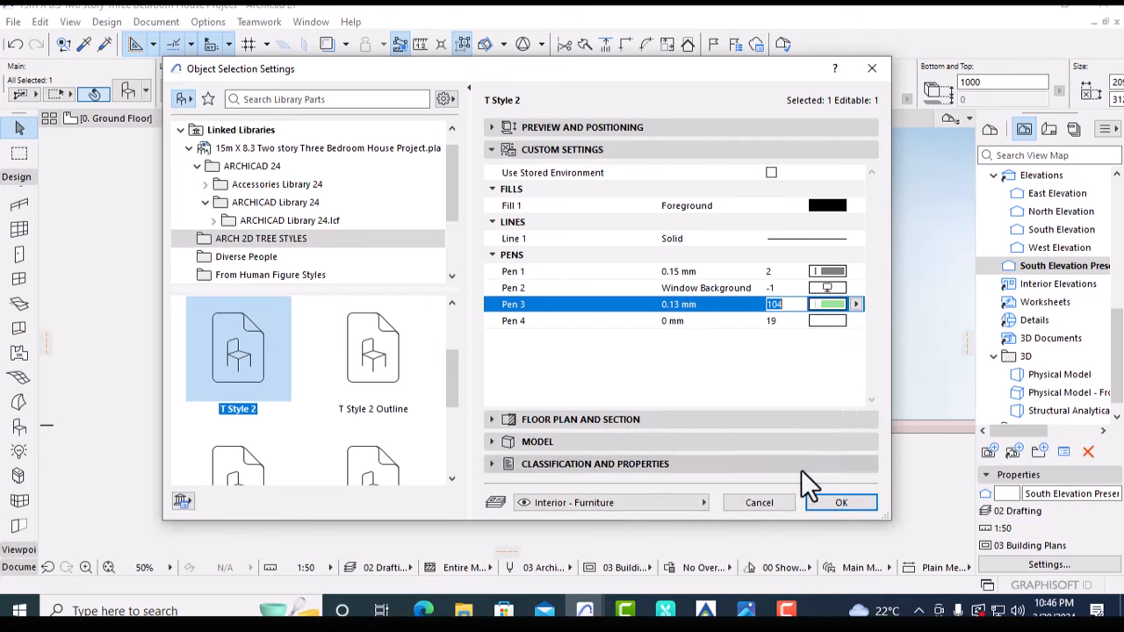
pyautogui.click(839, 503)
pyautogui.scroll(2, 496, 383)
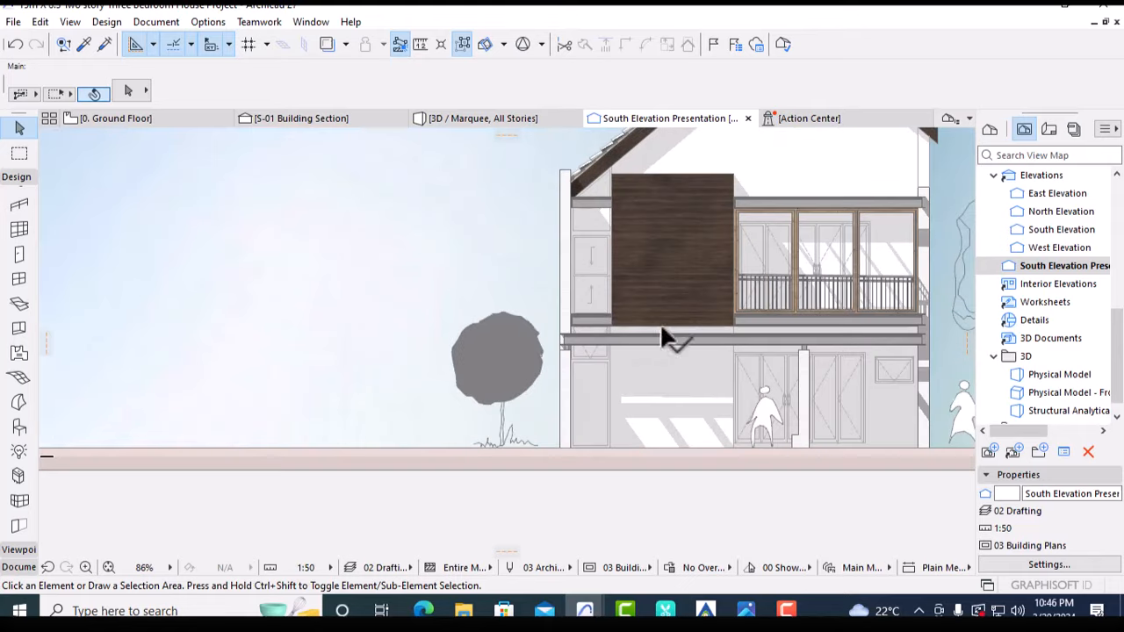
# Change Fill 1 of the T Style 2 tree left of the house to the 50 % fill
pyautogui.click(498, 389)
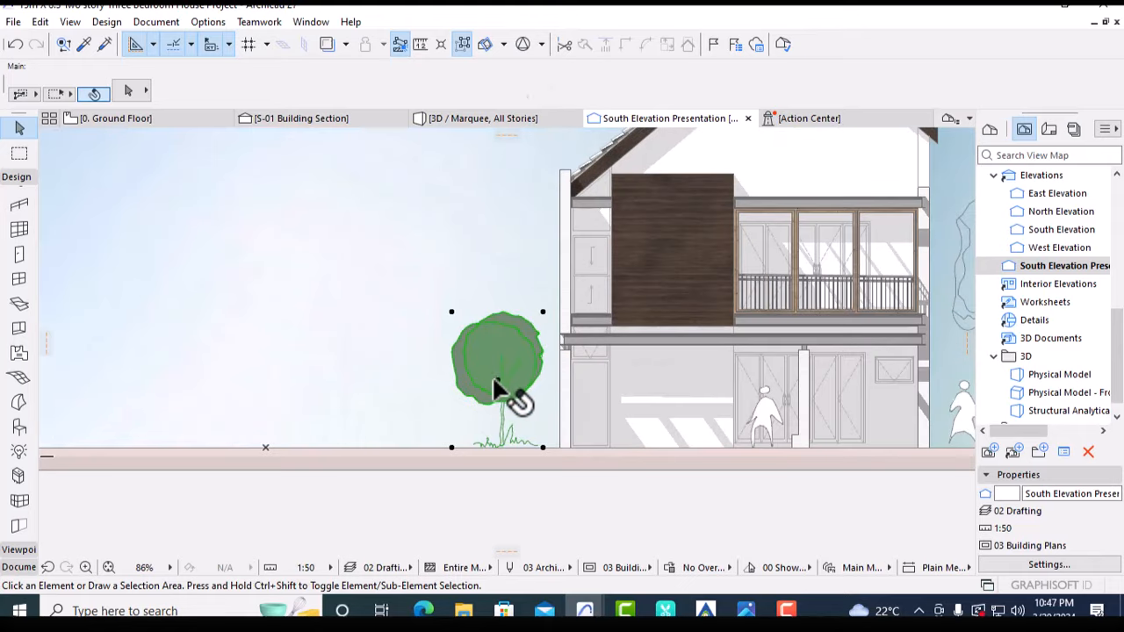
pyautogui.doubleClick(508, 386)
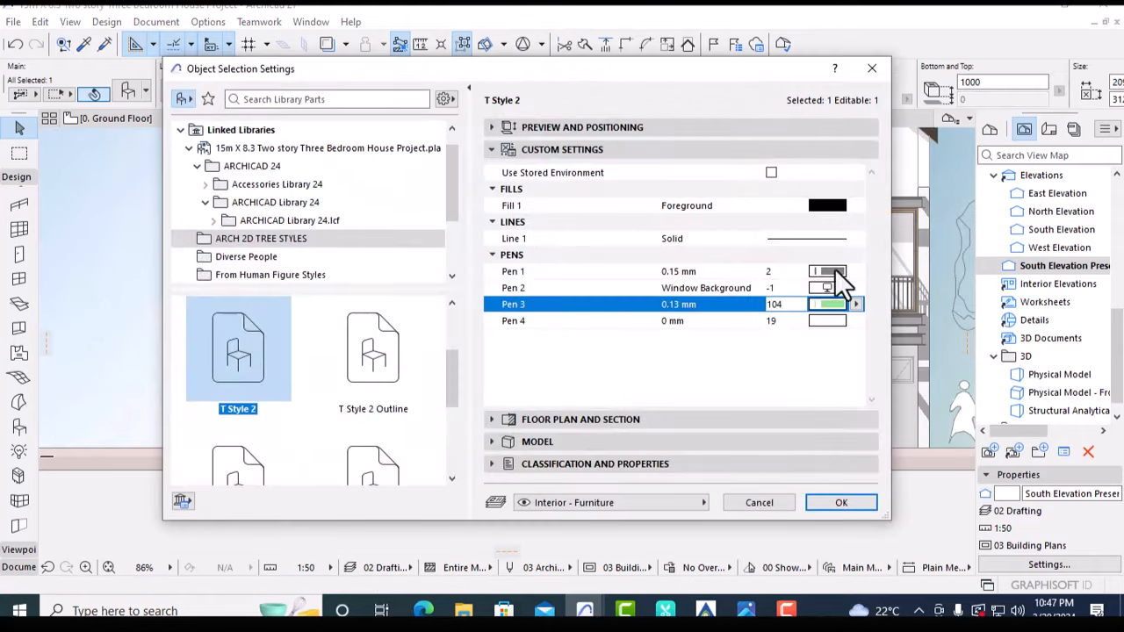
pyautogui.click(829, 205)
pyautogui.scroll(6, 632, 221)
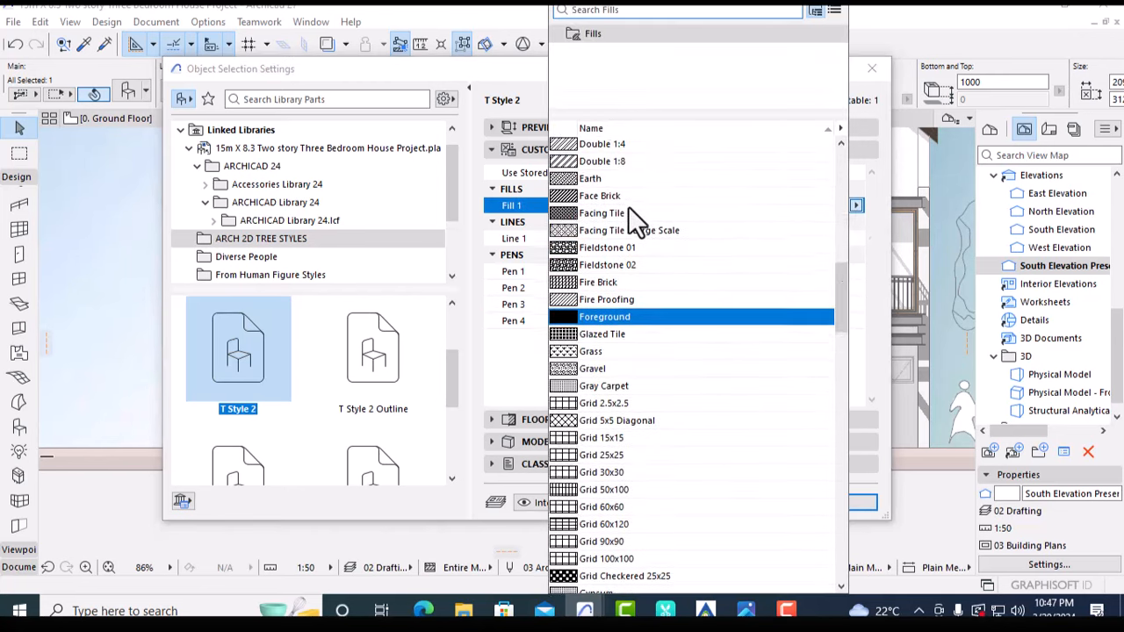
pyautogui.moveTo(841, 247); pyautogui.dragTo(842, 142)
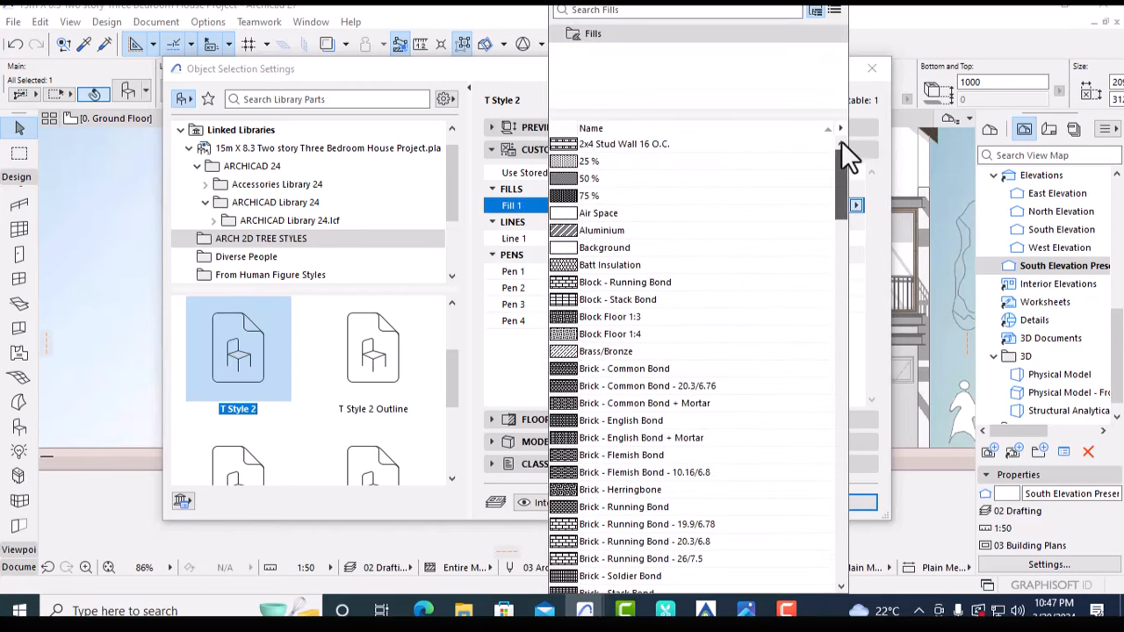
pyautogui.click(595, 182)
pyautogui.click(813, 502)
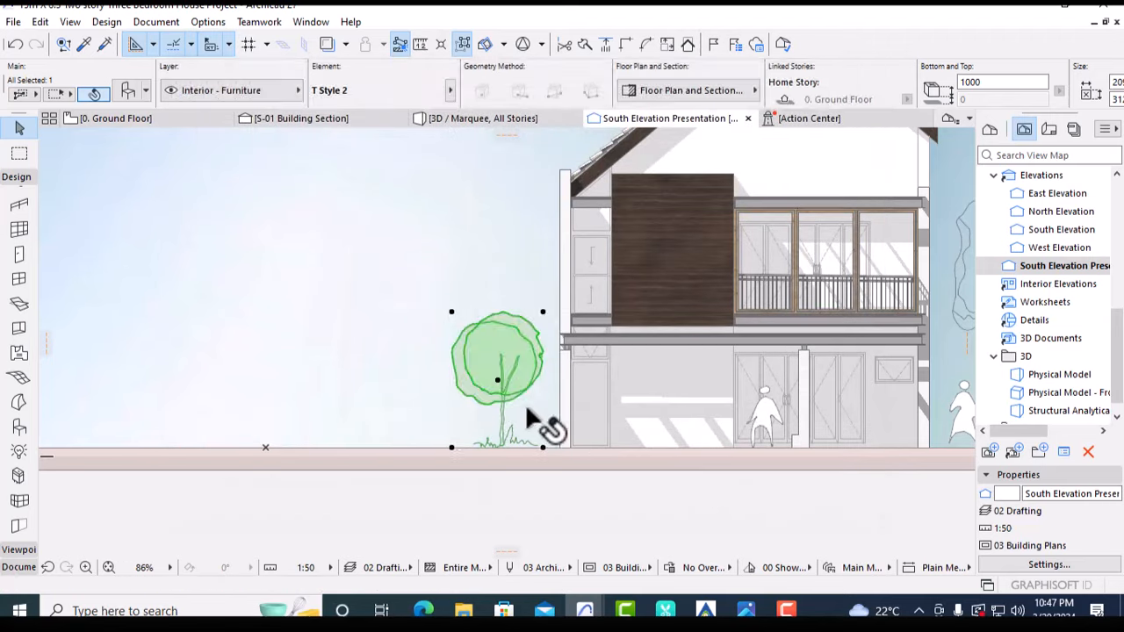
# Move the crescent moon slightly lower and closer to the roof peak
pyautogui.scroll(-3, 658, 355)
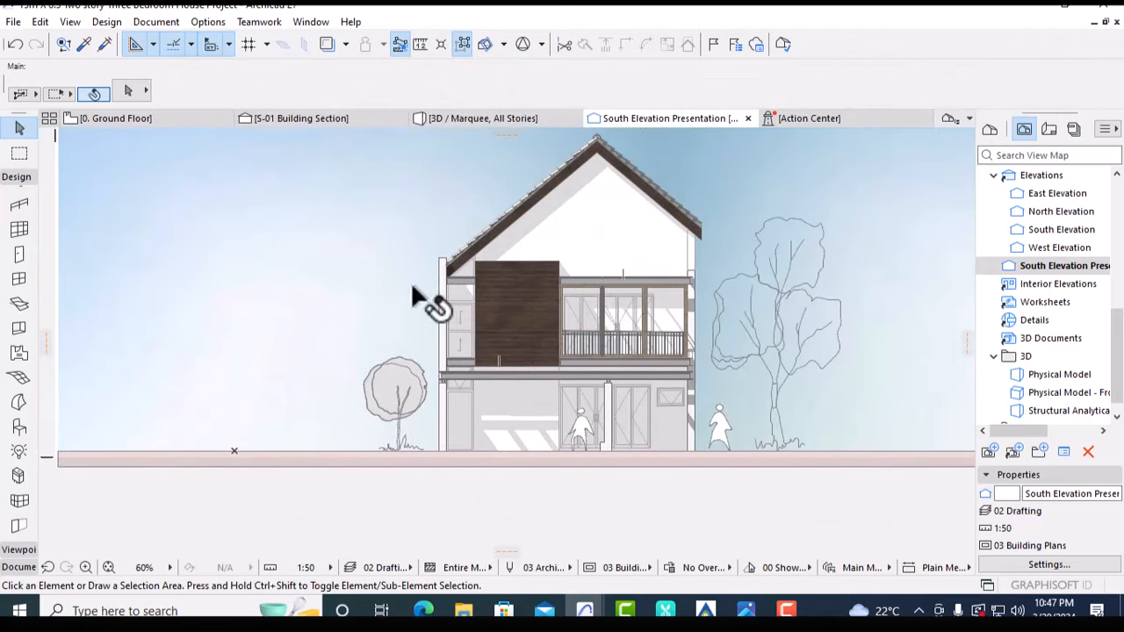
pyautogui.scroll(-2, 554, 352)
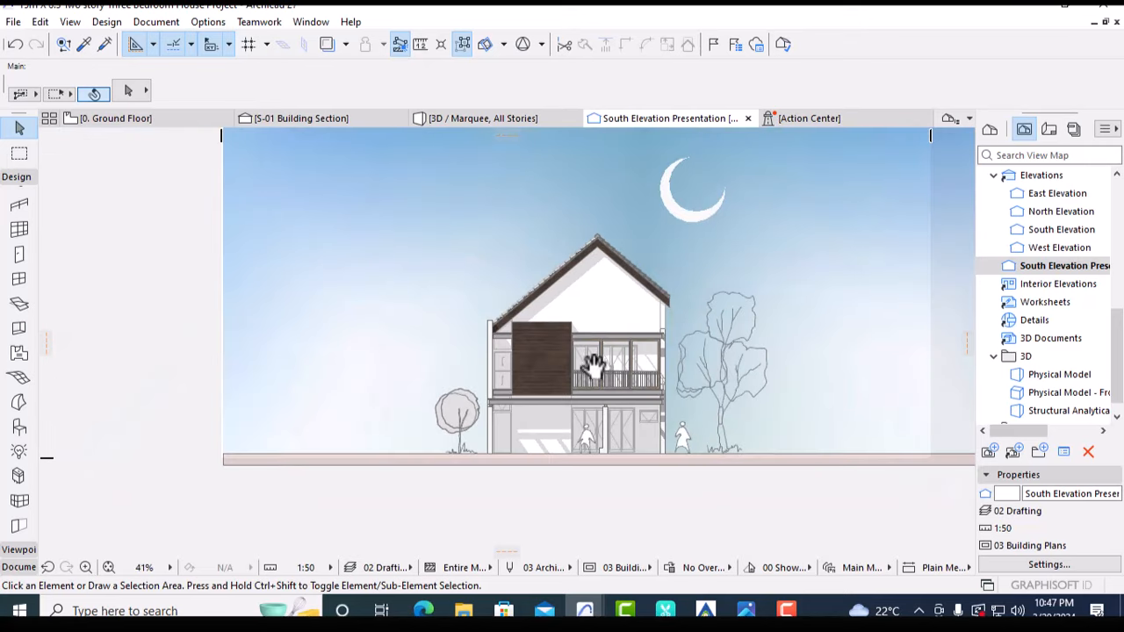
pyautogui.scroll(1, 571, 351)
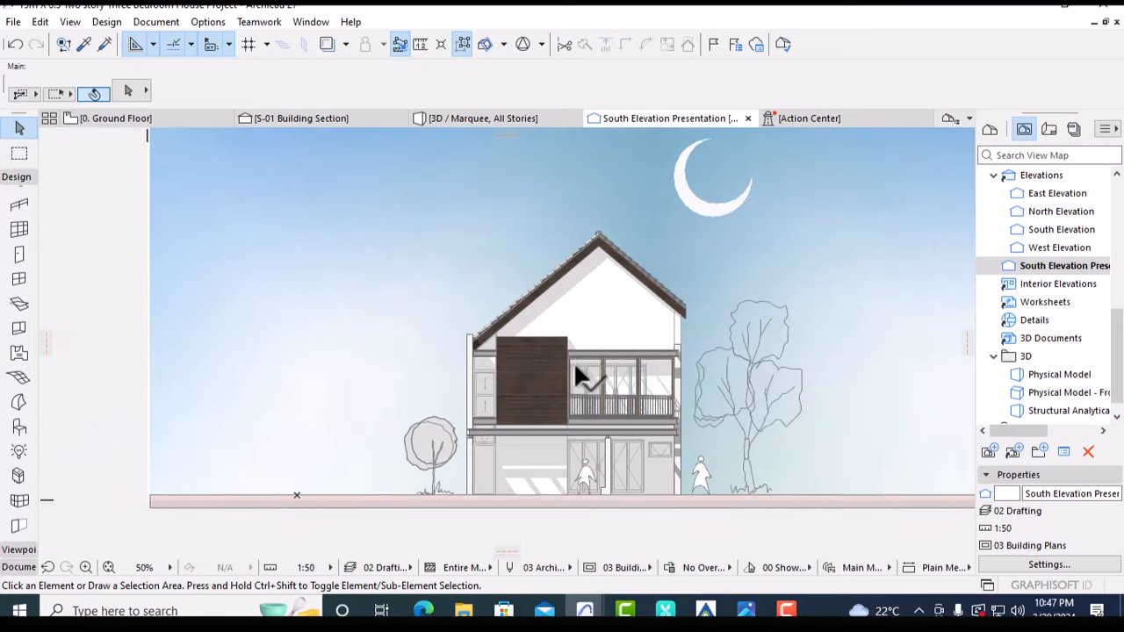
pyautogui.scroll(1, 575, 361)
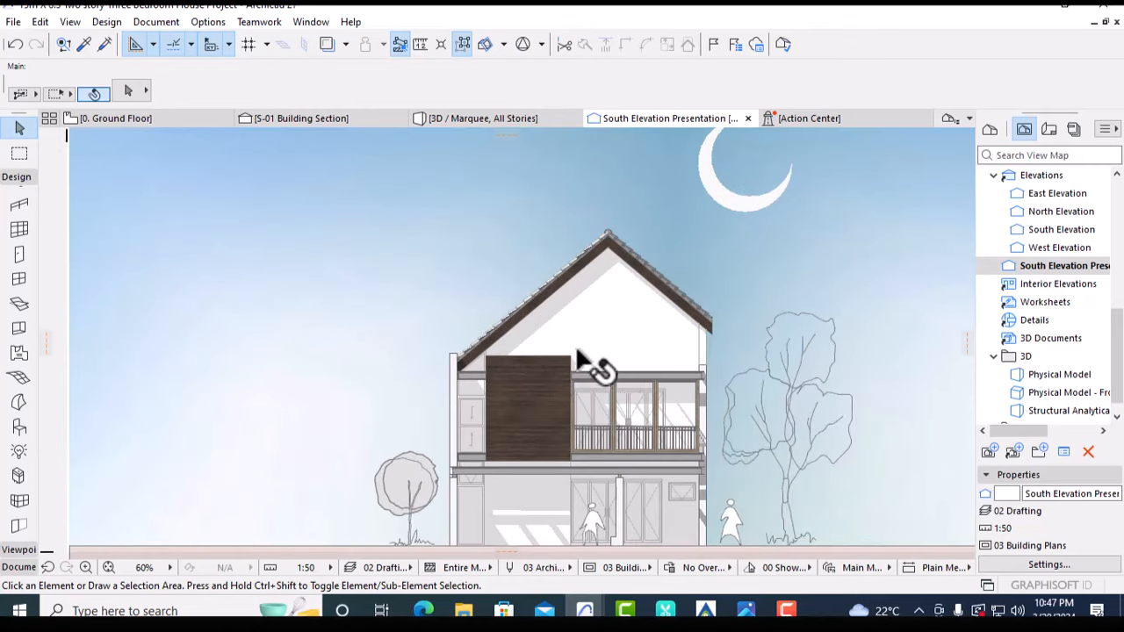
pyautogui.scroll(-1, 581, 358)
pyautogui.click(688, 225)
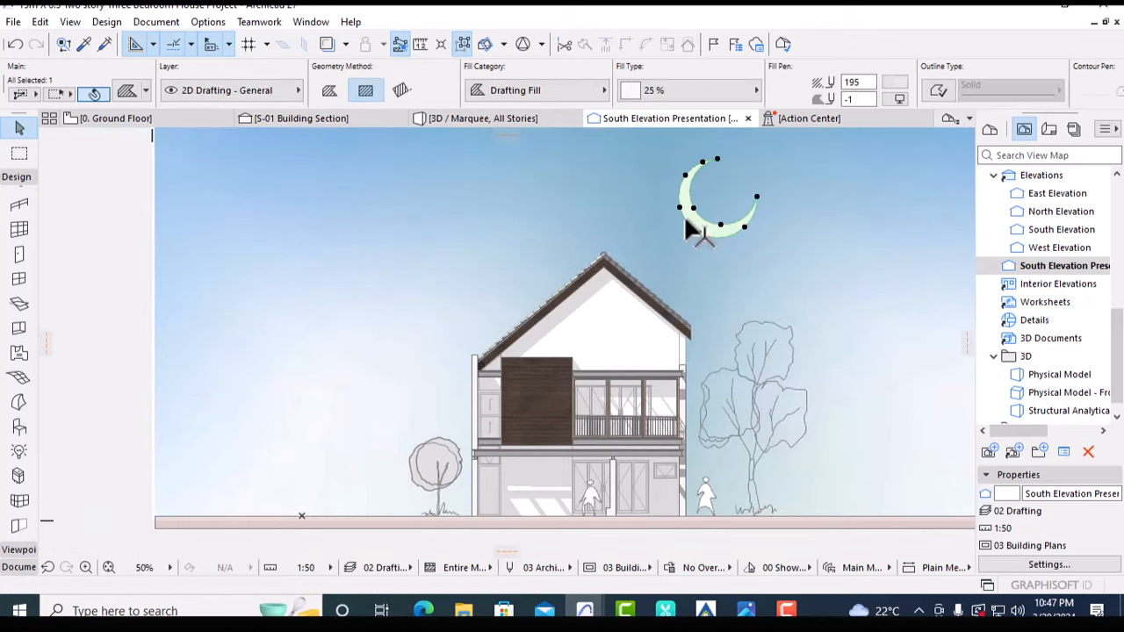
pyautogui.moveTo(718, 233); pyautogui.dragTo(723, 258)
pyautogui.press('Escape')
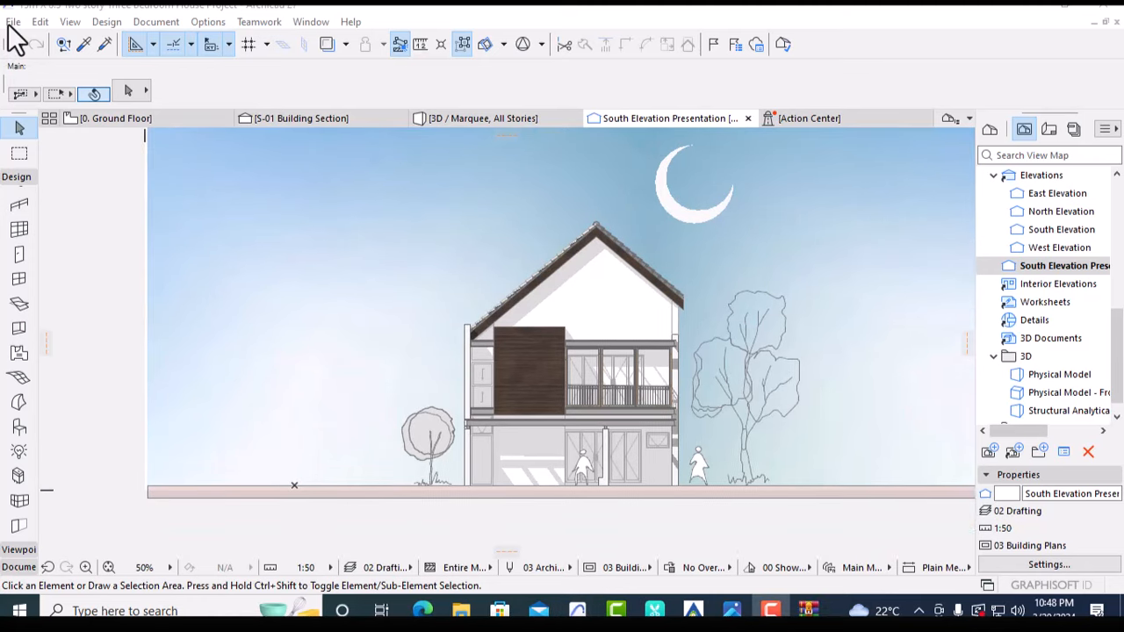
# Open the Library Manager and browse to the obj folder for adding a library
pyautogui.click(13, 21)
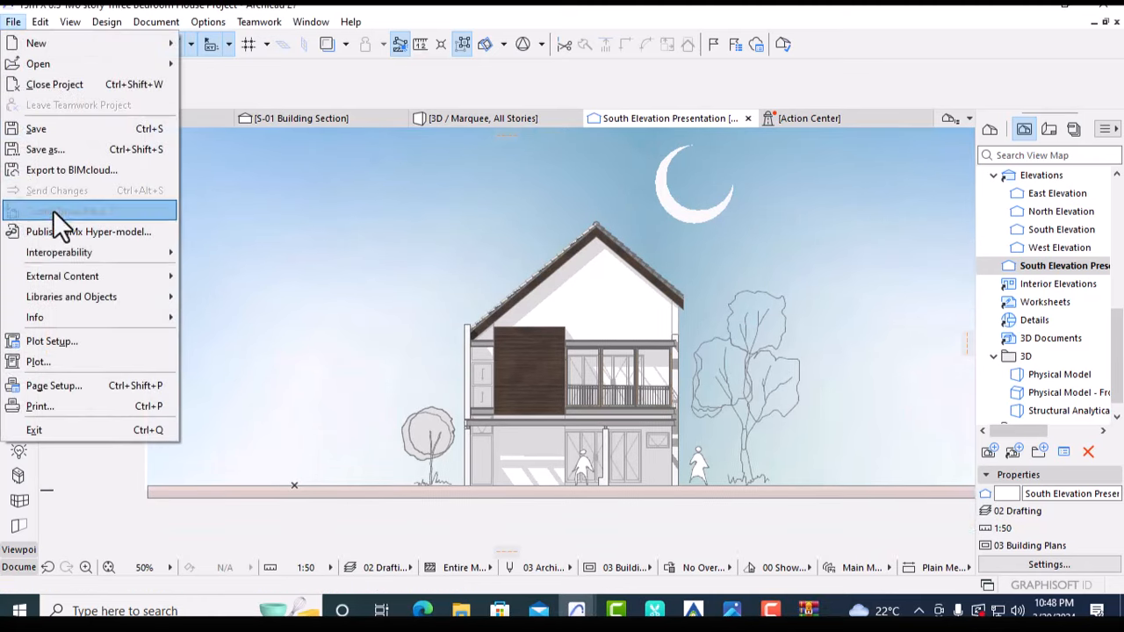
pyautogui.moveTo(77, 294)
pyautogui.click(244, 295)
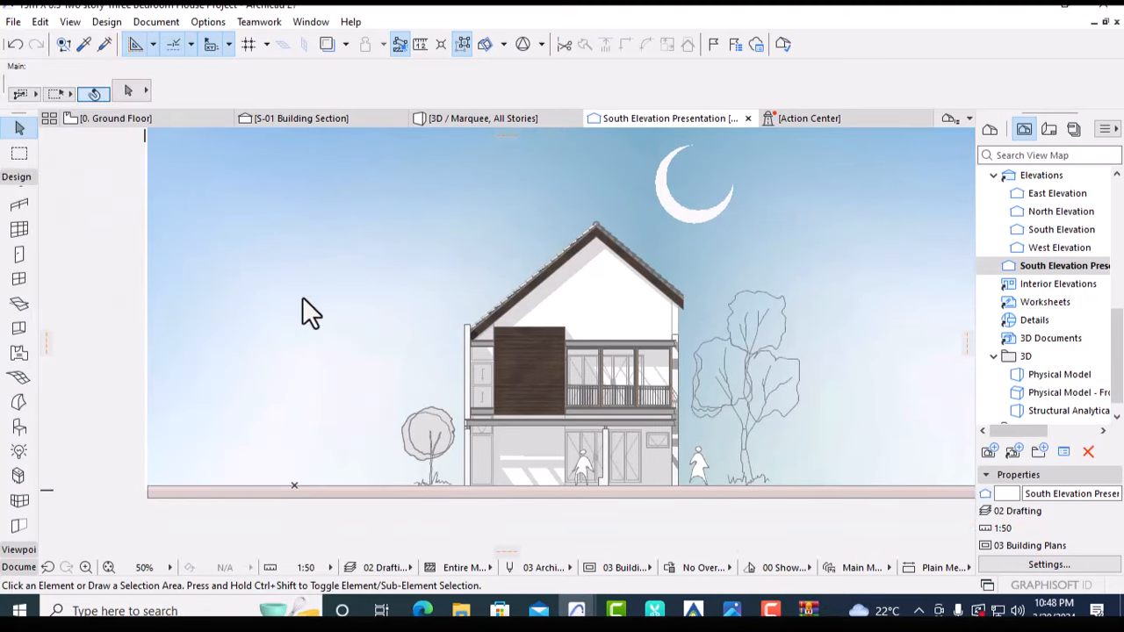
pyautogui.click(334, 423)
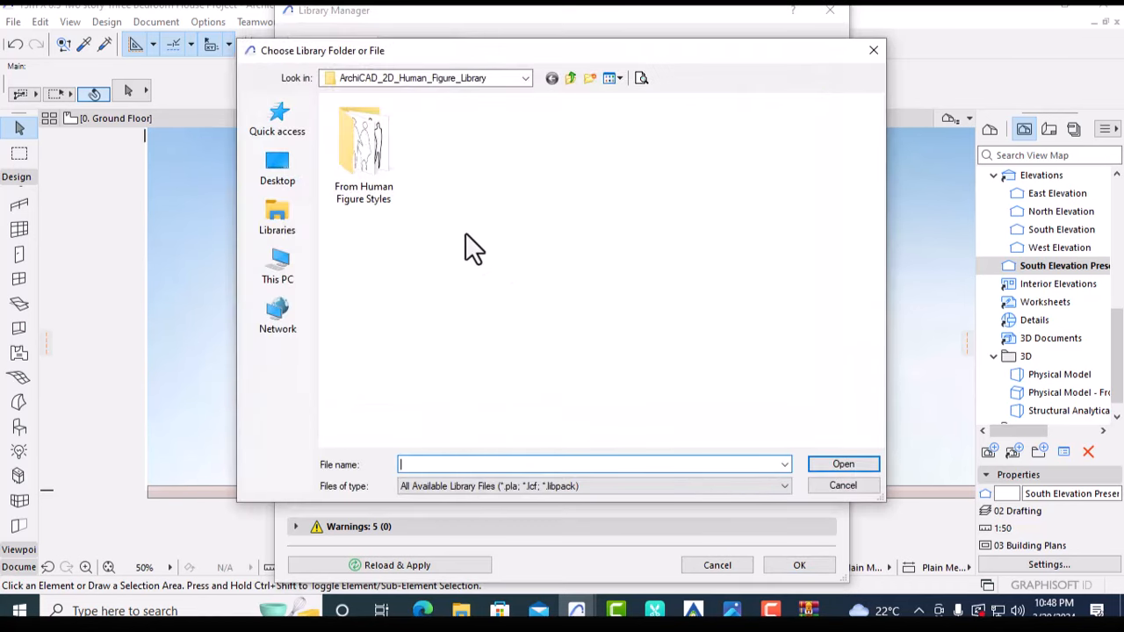
pyautogui.click(525, 77)
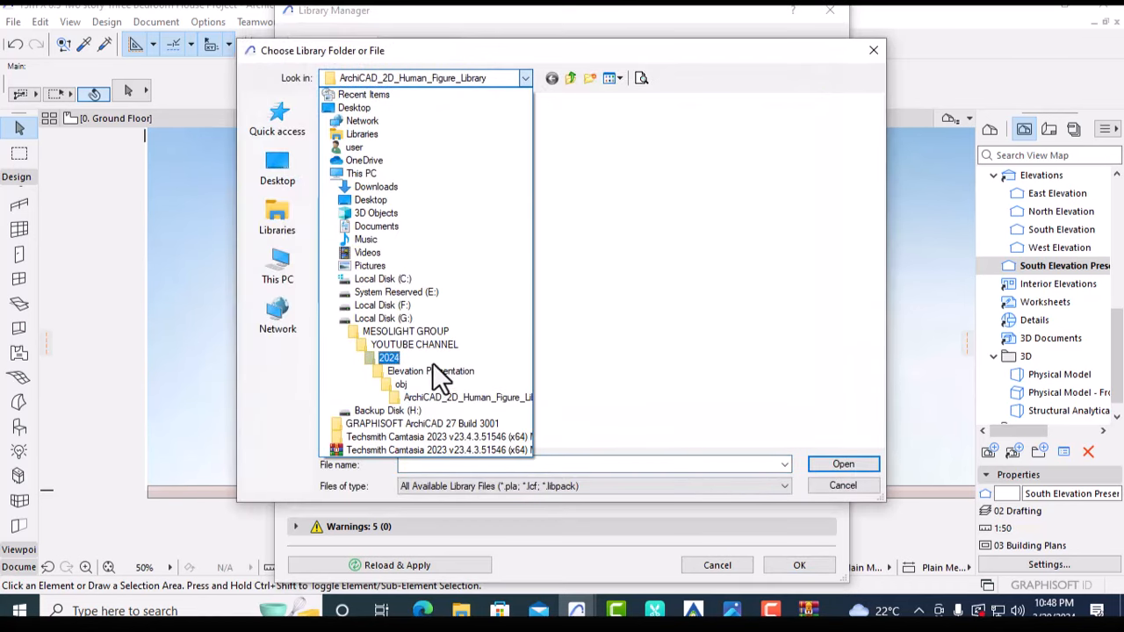
pyautogui.click(413, 385)
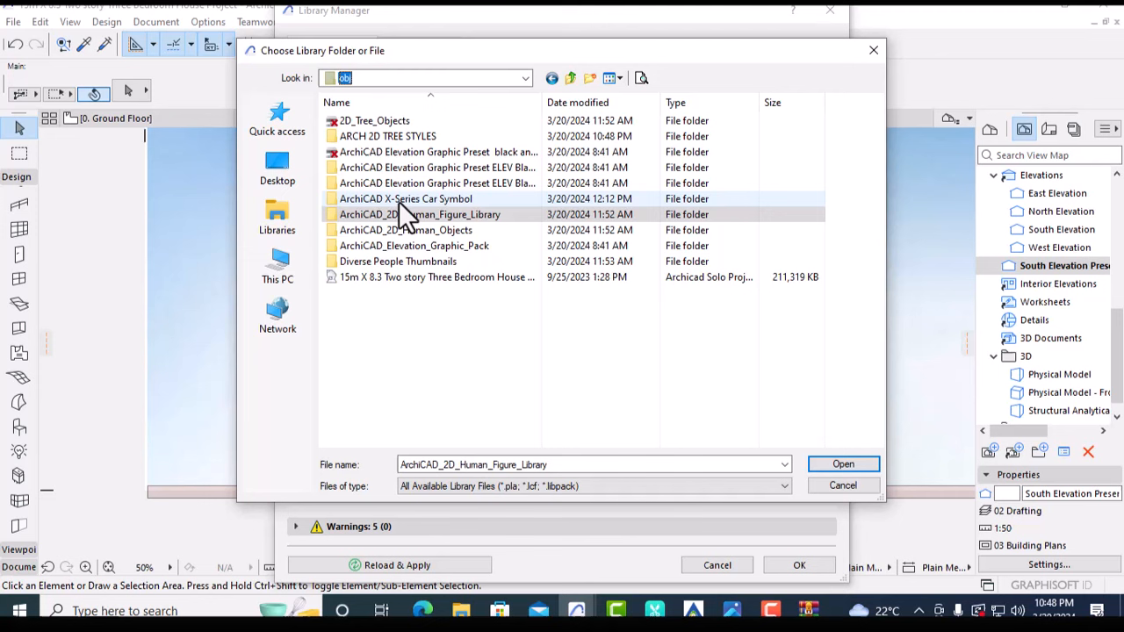
# Try to add the ARCH 2D TREE STYLES folder to the project libraries, with the obj folder sorted by date modified
pyautogui.click(383, 132)
pyautogui.doubleClick(383, 136)
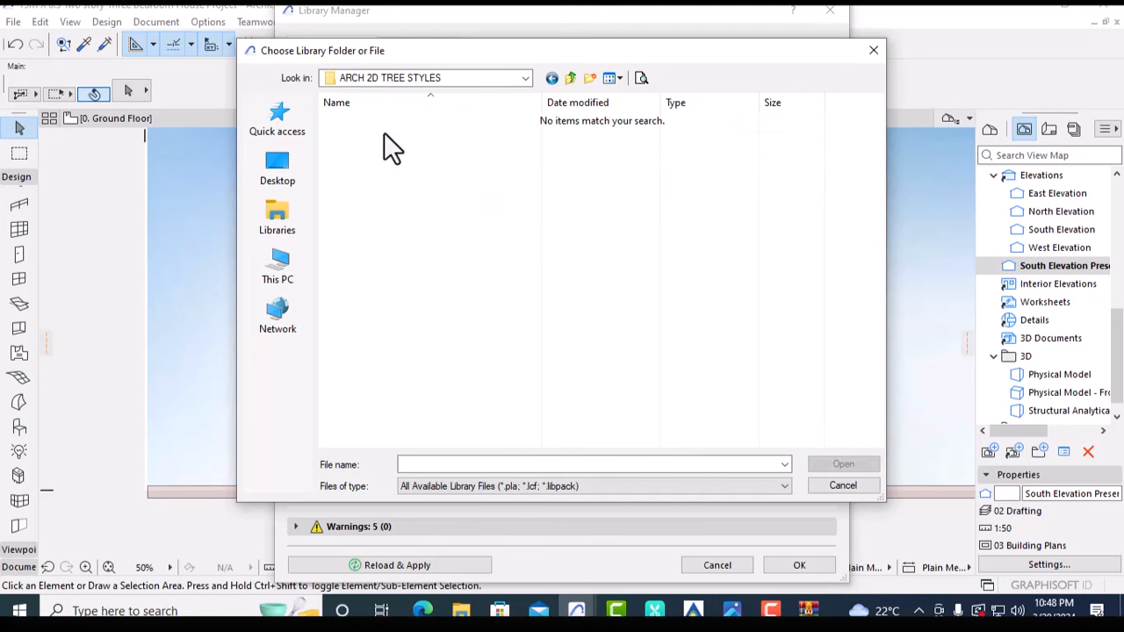
pyautogui.click(552, 78)
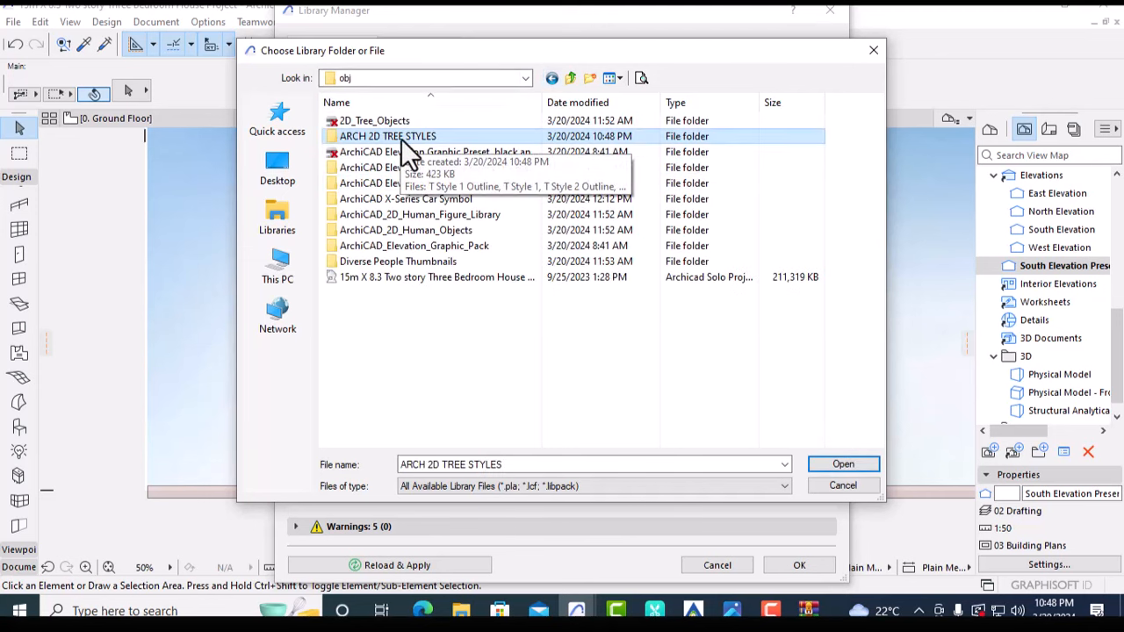
pyautogui.rightClick(470, 367)
pyautogui.moveTo(615, 409)
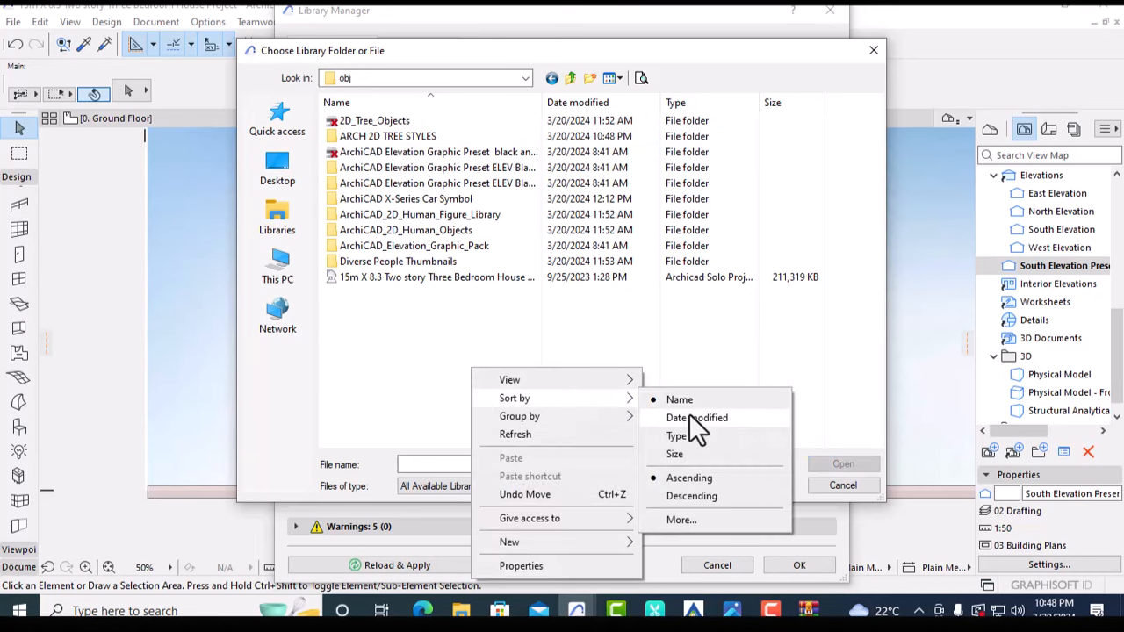
pyautogui.click(694, 429)
pyautogui.click(417, 137)
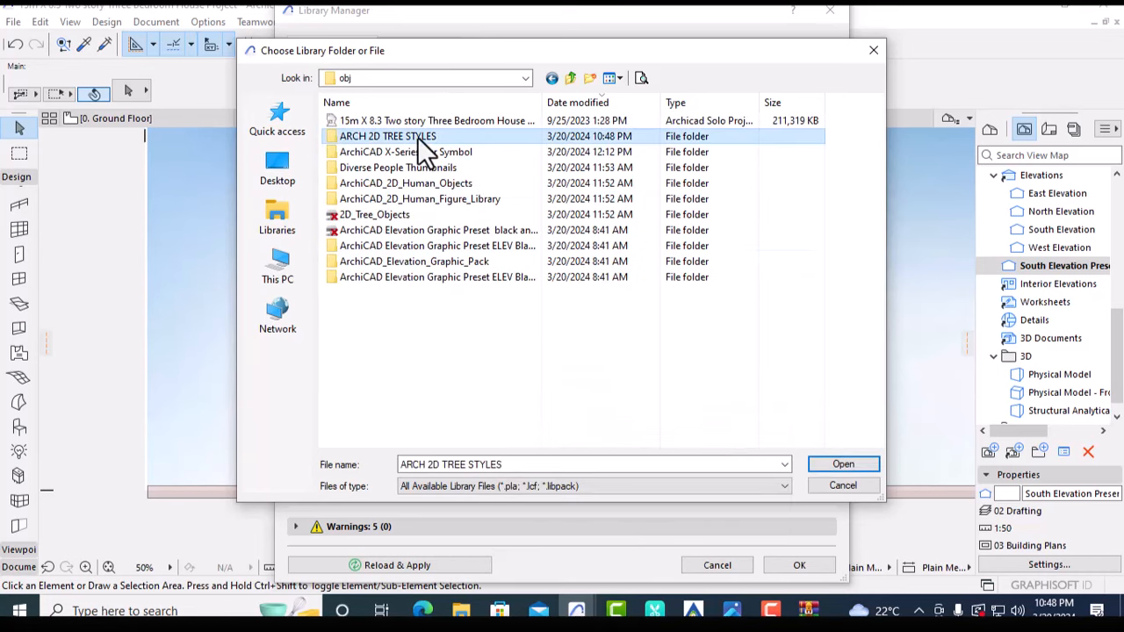
pyautogui.click(825, 465)
pyautogui.click(598, 248)
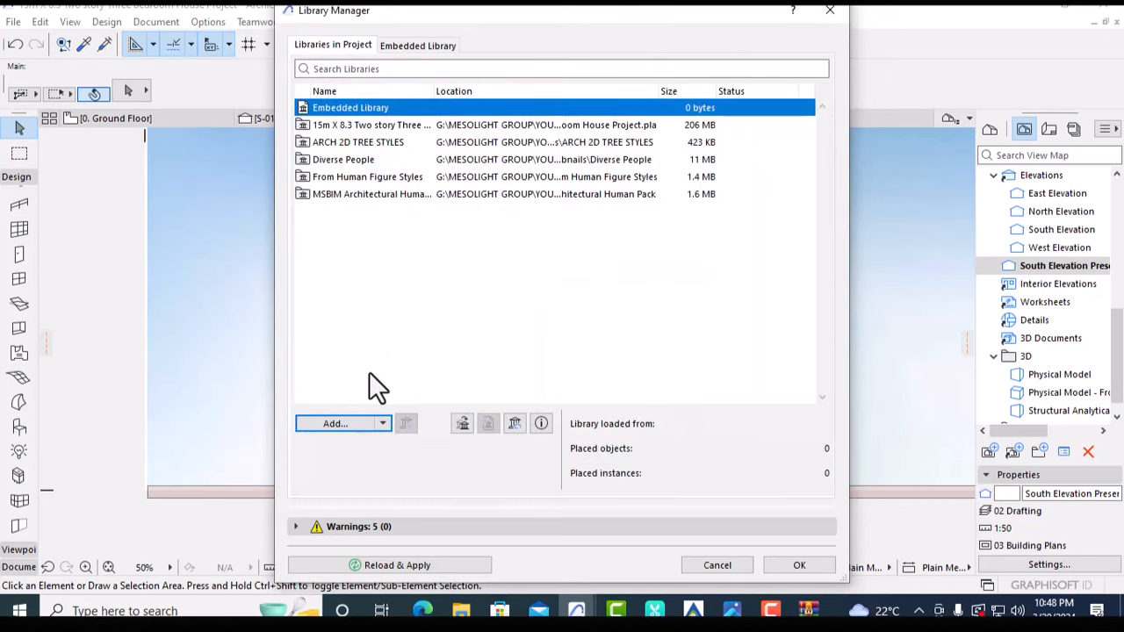
# Add the ArchiCAD X-Series Car Symbol folder to the project libraries and apply the change
pyautogui.click(337, 425)
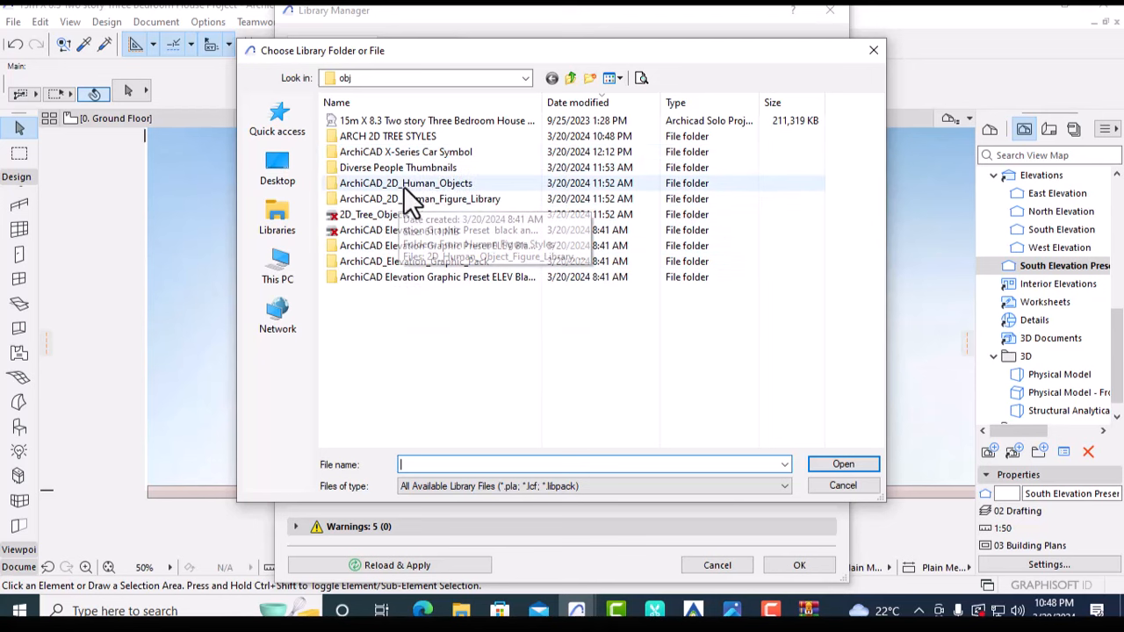
pyautogui.click(403, 154)
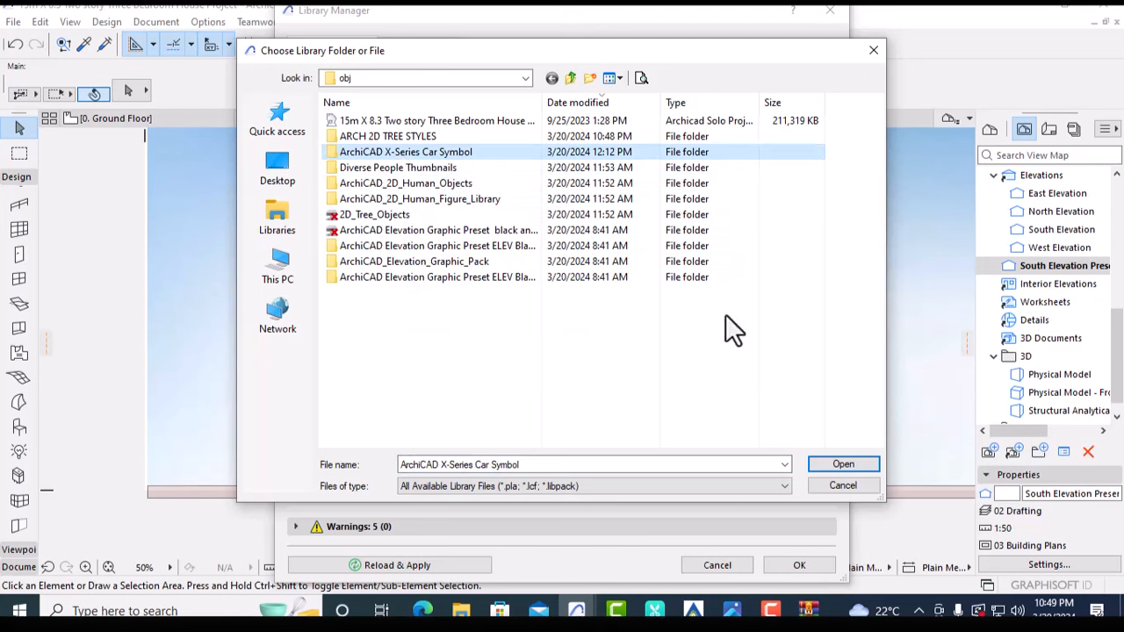
pyautogui.click(842, 465)
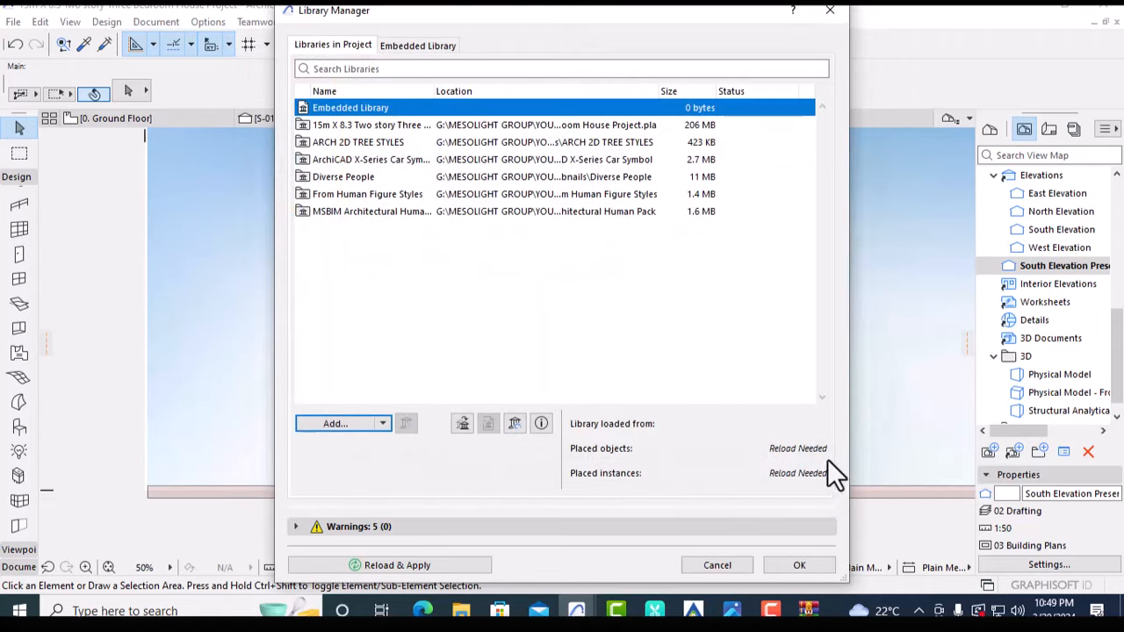
pyautogui.click(792, 565)
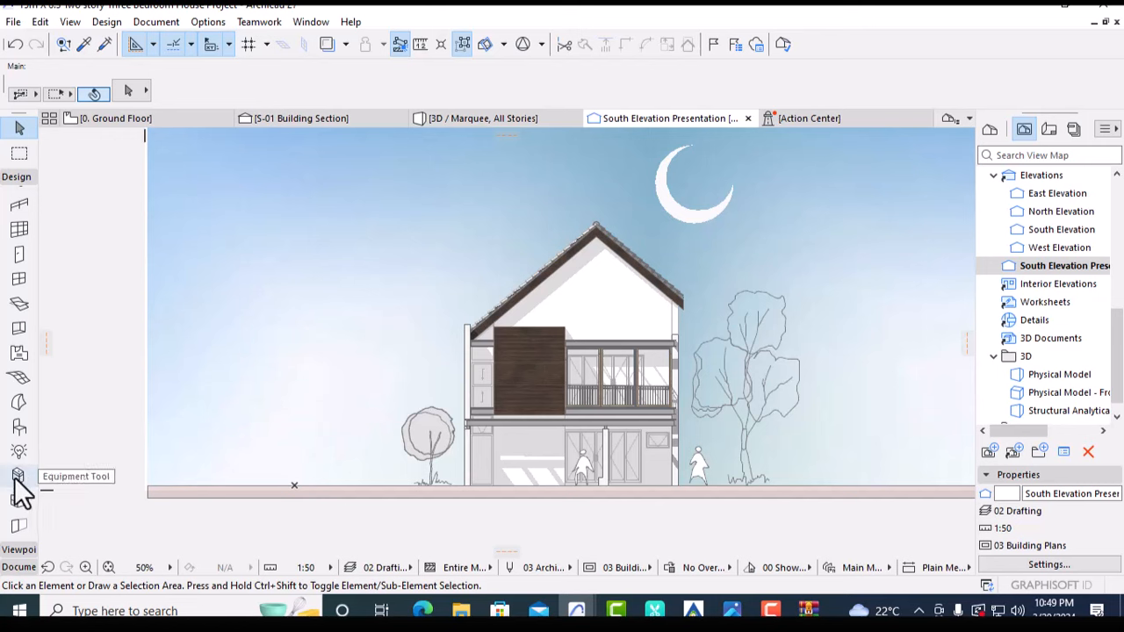
# Place the Rear car object from the ArchiCAD X-Series Car Symbol library on the ground strip below the wood-clad panel
pyautogui.click(18, 427)
pyautogui.doubleClick(19, 428)
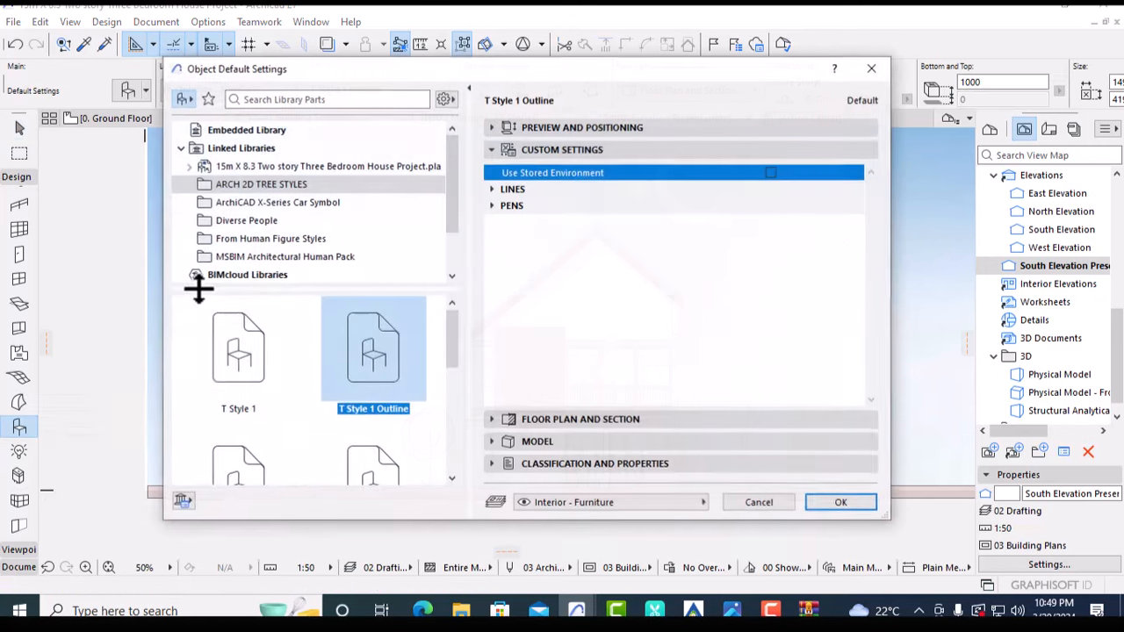
pyautogui.click(257, 205)
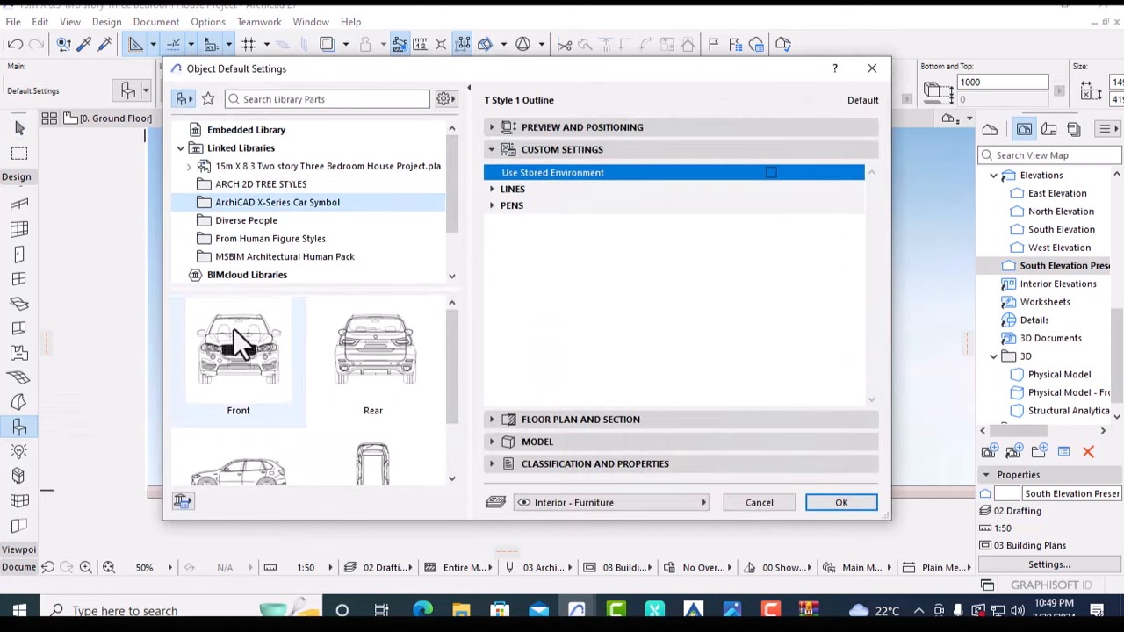
pyautogui.click(404, 309)
pyautogui.click(836, 503)
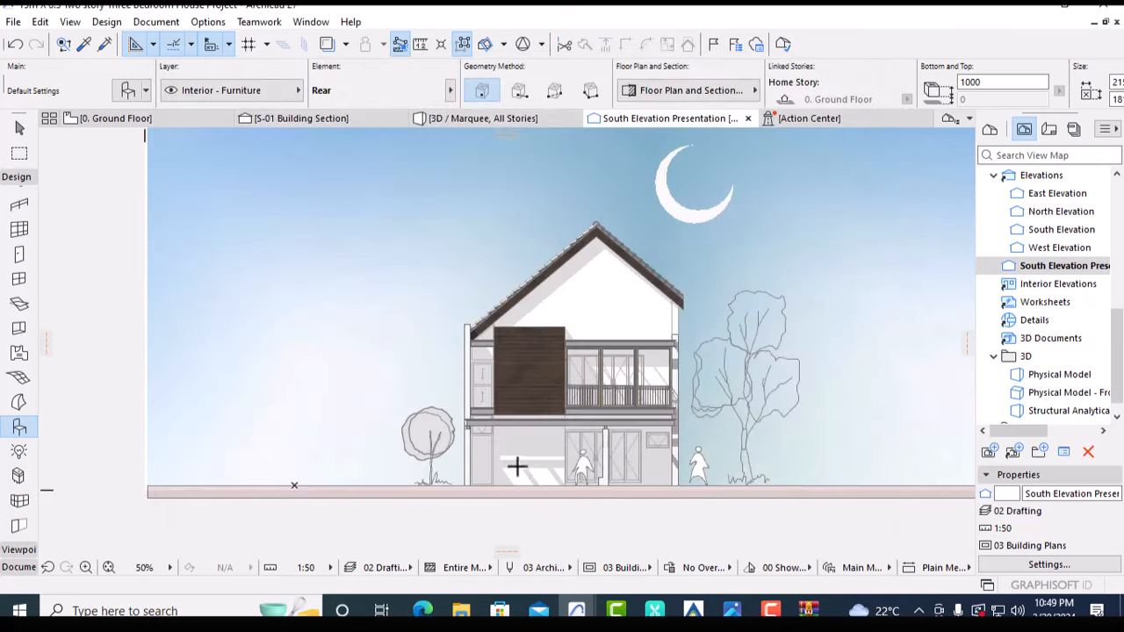
pyautogui.click(527, 490)
pyautogui.press('Escape')
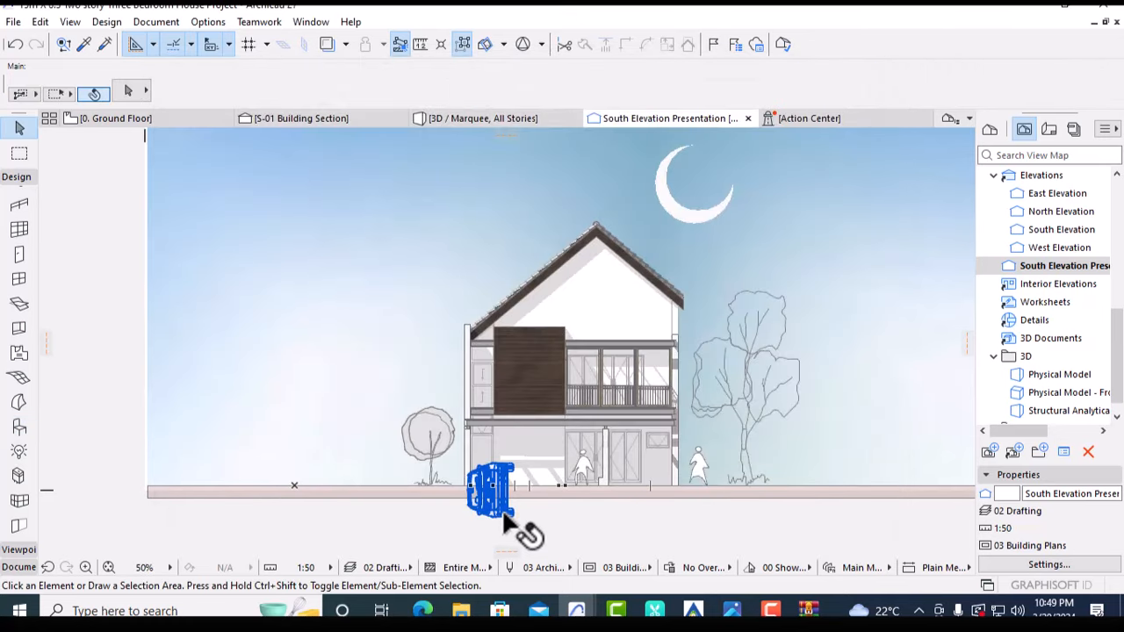
# Rotate the placed car a quarter turn clockwise so it stands upright
pyautogui.click(510, 511)
pyautogui.hotkey('ctrl', 'e')
pyautogui.click(493, 485)
pyautogui.click(534, 486)
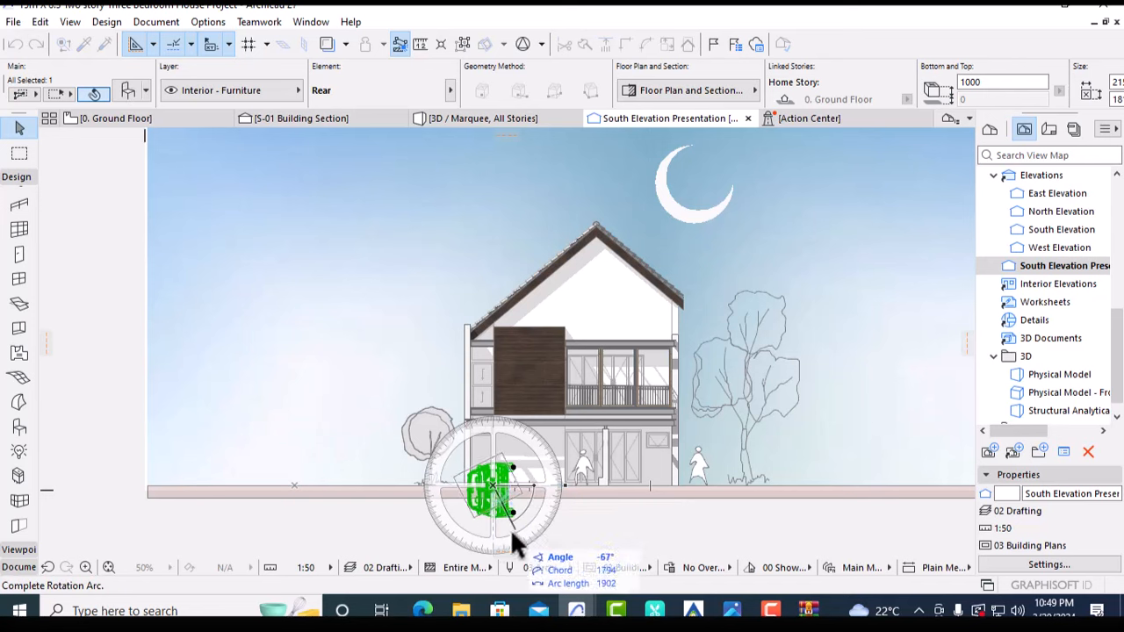
pyautogui.press('Escape')
# Move the car so its wheels rest on the ground line below the wood-clad panel, and shift it slightly toward the doorway figure
pyautogui.scroll(4, 508, 496)
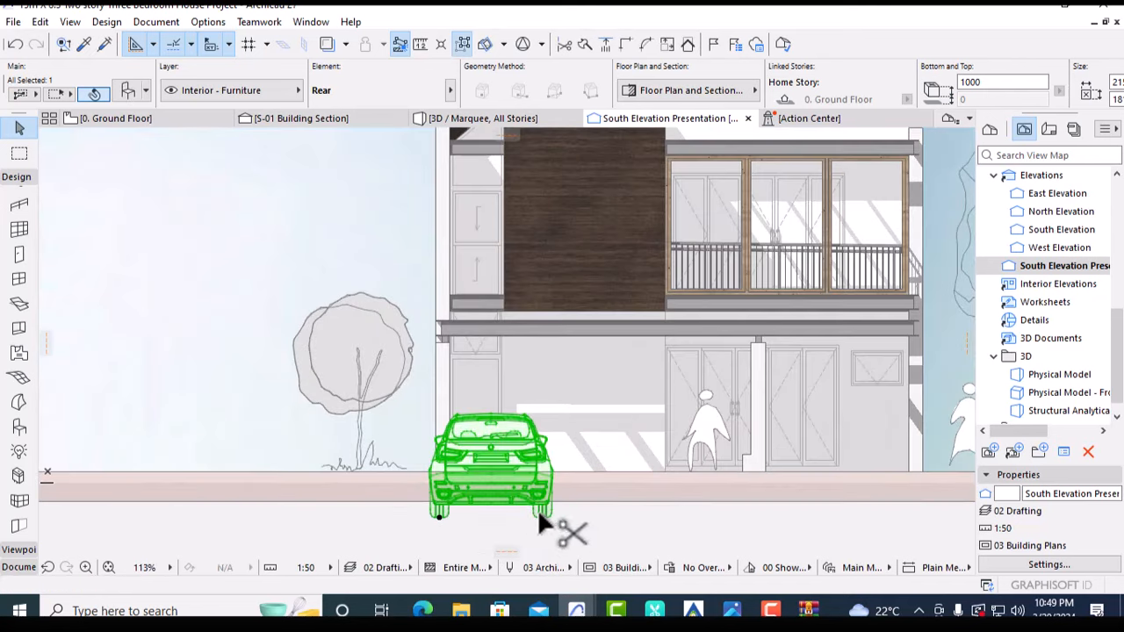
pyautogui.moveTo(540, 518); pyautogui.dragTo(614, 469)
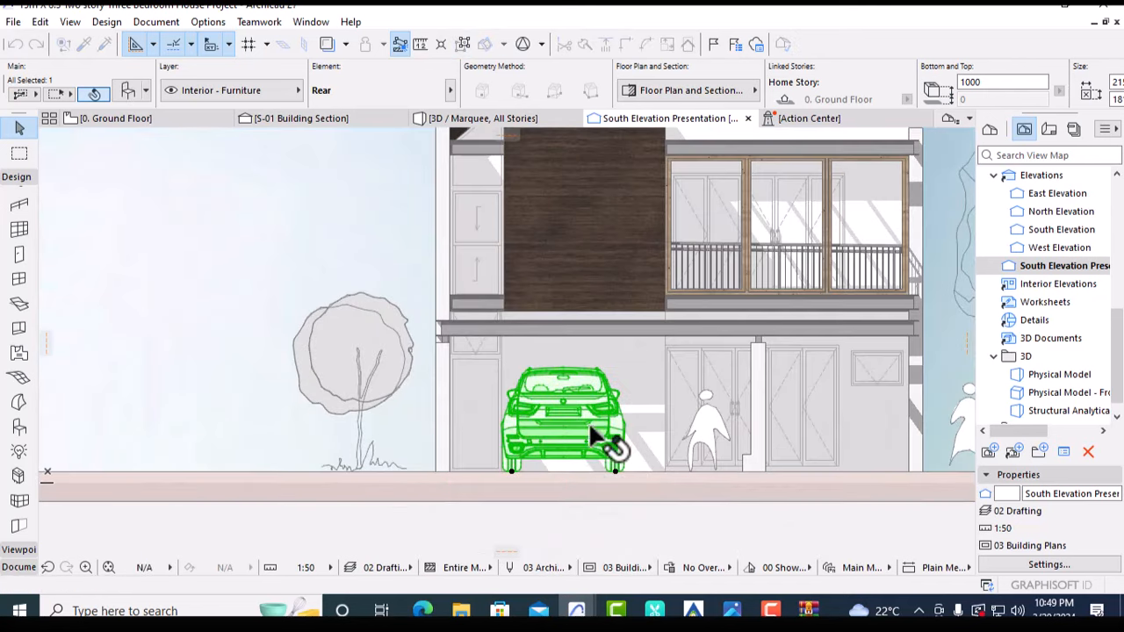
pyautogui.press('Escape')
pyautogui.click(569, 413)
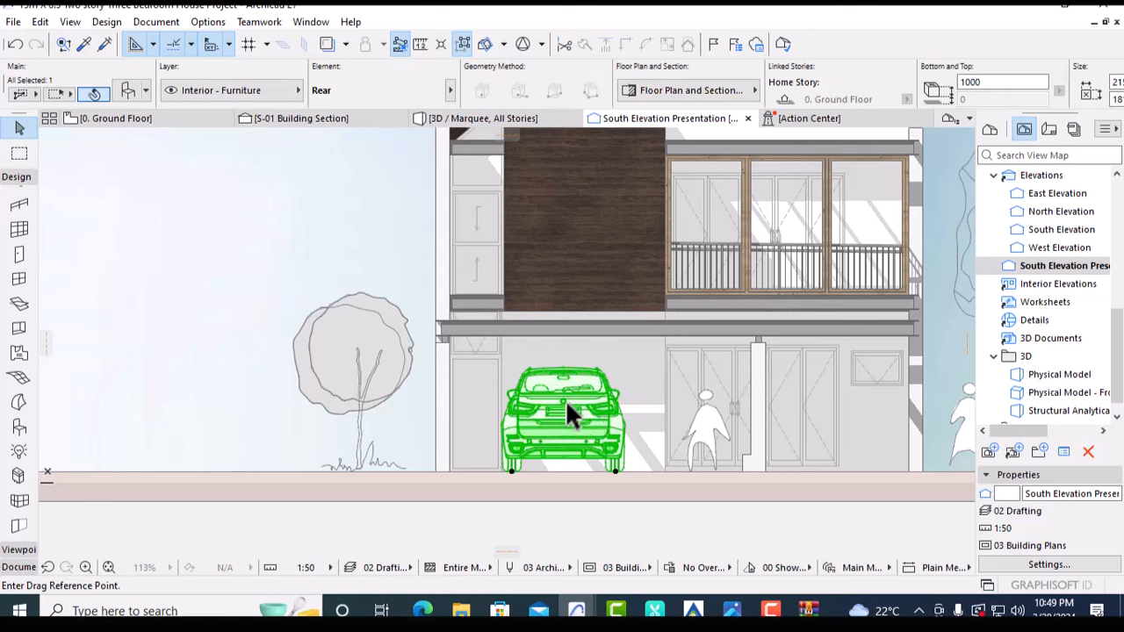
pyautogui.moveTo(567, 404); pyautogui.dragTo(580, 410)
pyautogui.press('Escape')
pyautogui.scroll(-3, 689, 334)
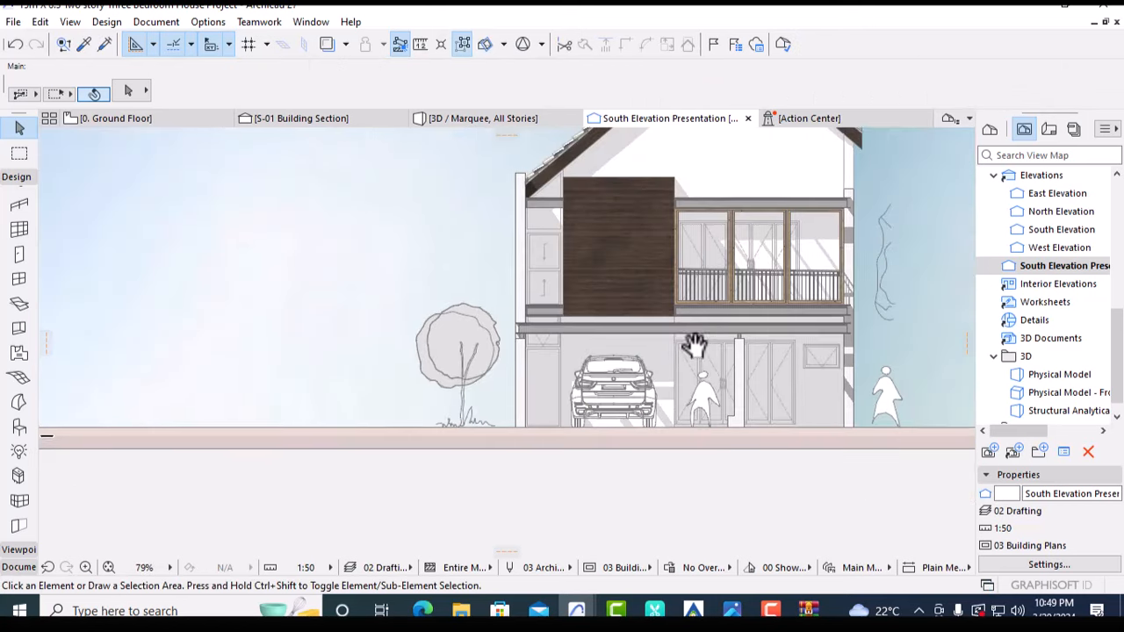
# Draw a large dashed circle in the sky to the left of the roof peak
pyautogui.scroll(-5, 657, 322)
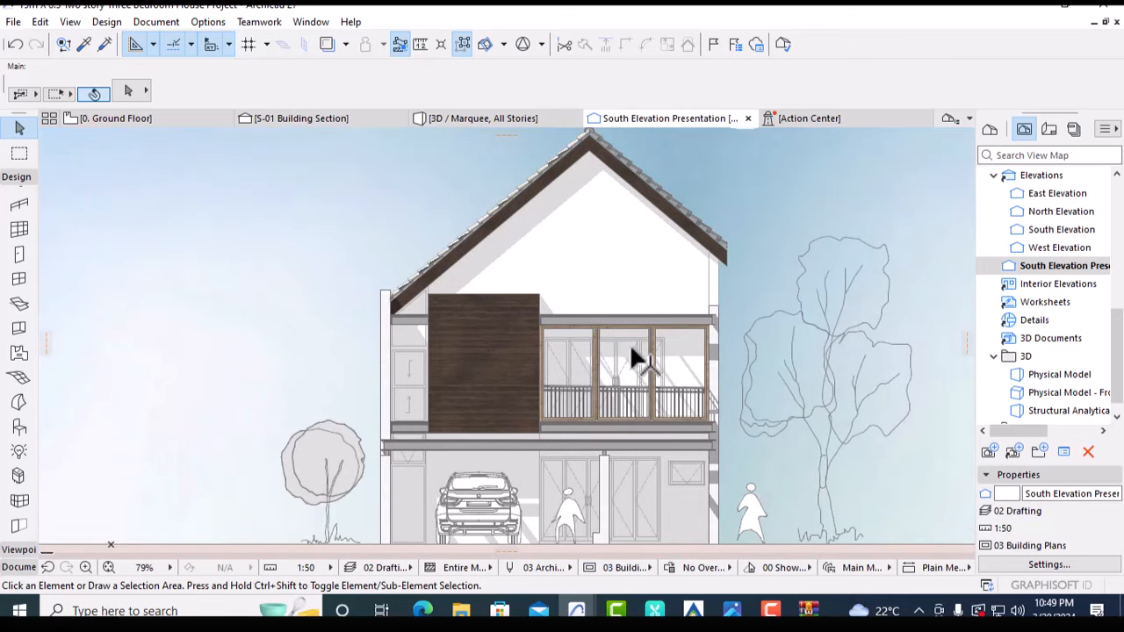
pyautogui.moveTo(662, 330); pyautogui.dragTo(646, 357, button='middle')
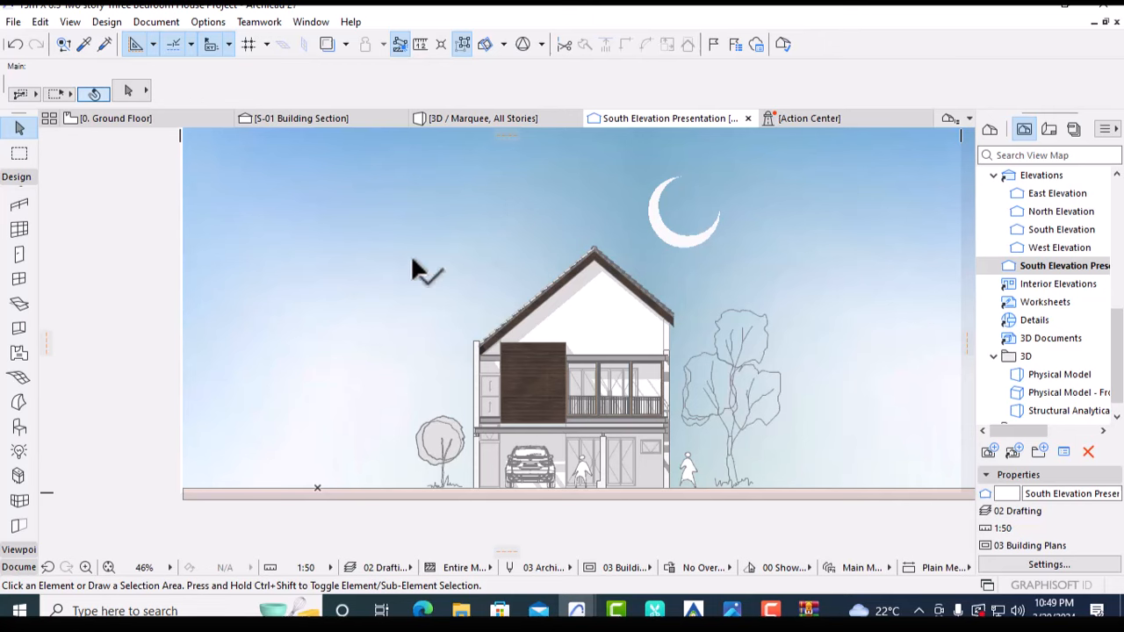
pyautogui.click(19, 567)
pyautogui.click(19, 437)
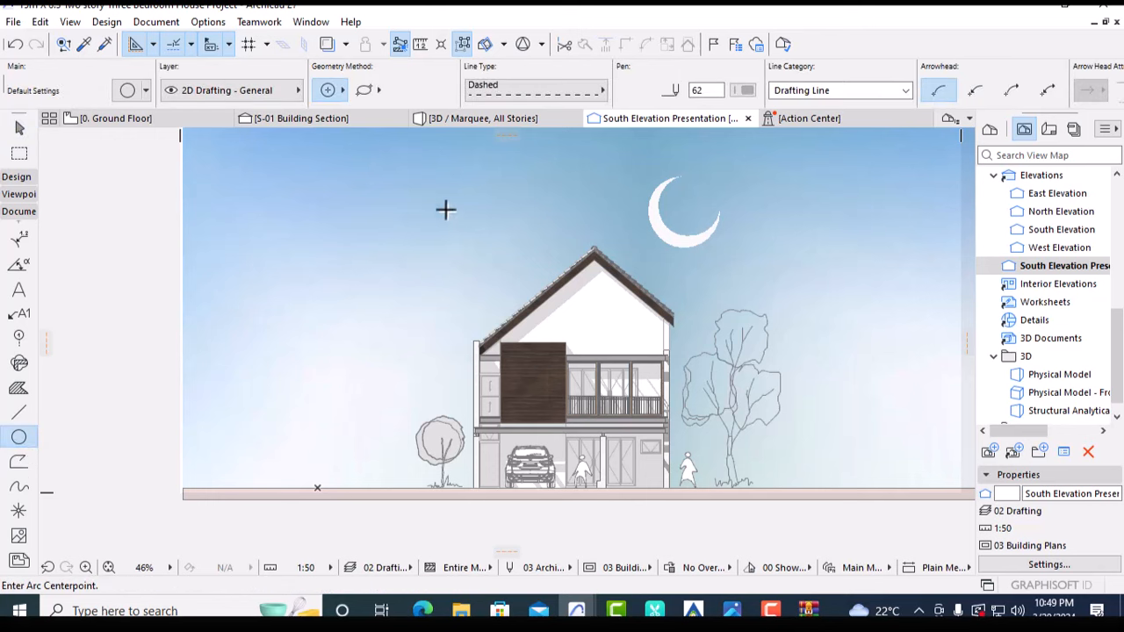
pyautogui.click(426, 182)
pyautogui.click(495, 247)
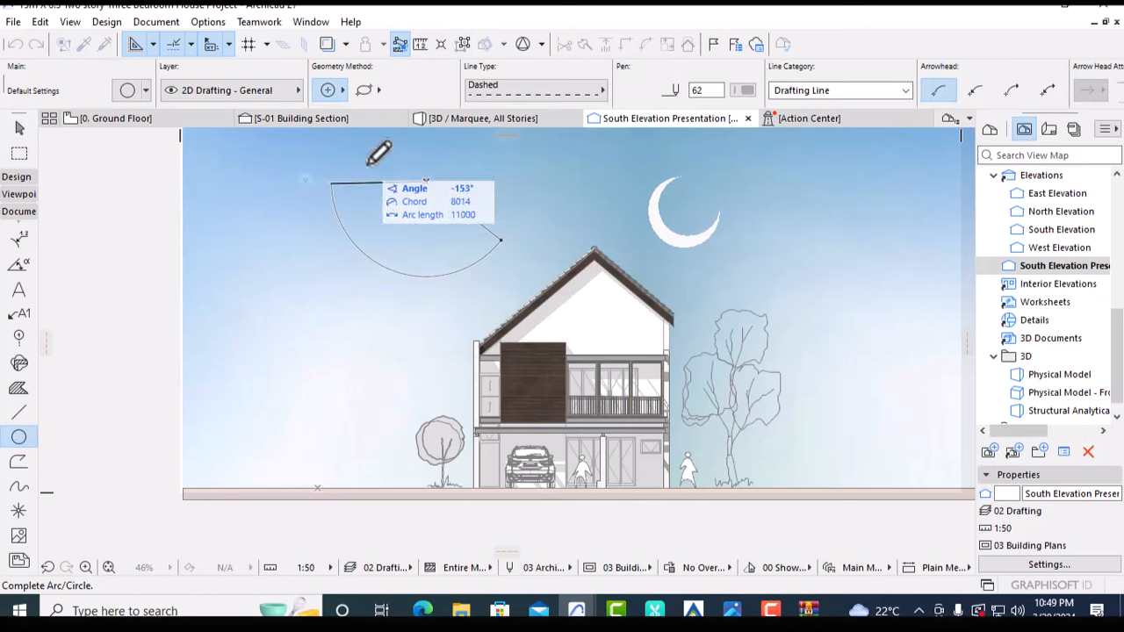
pyautogui.press('Escape')
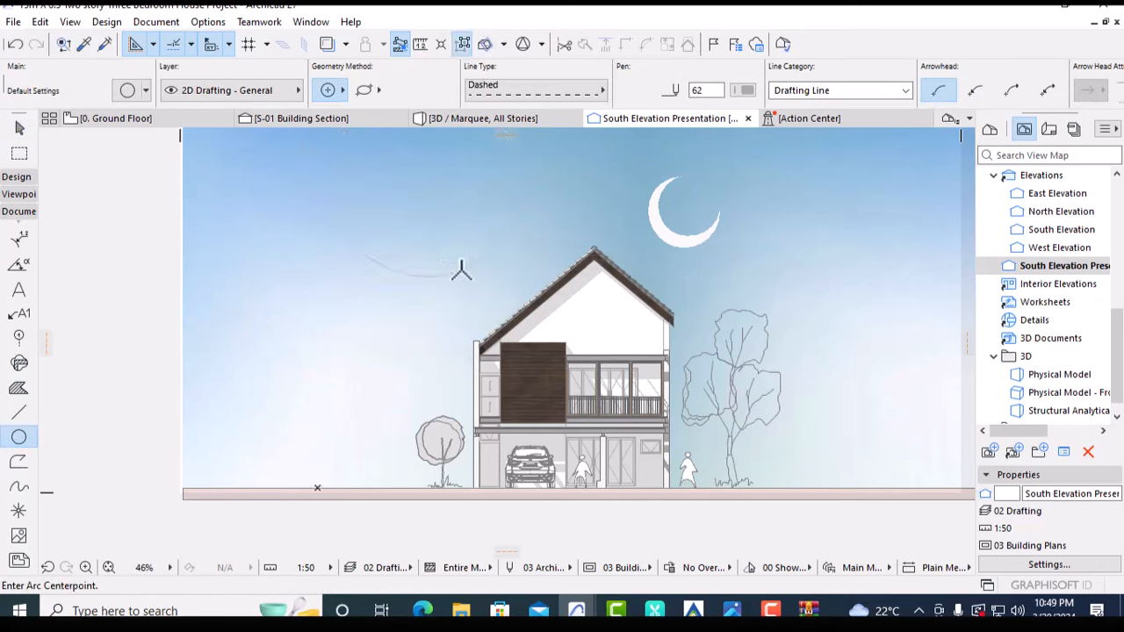
pyautogui.press('Escape')
# Fill the dashed circle in the sky with a 25 % cut fill
pyautogui.click(28, 389)
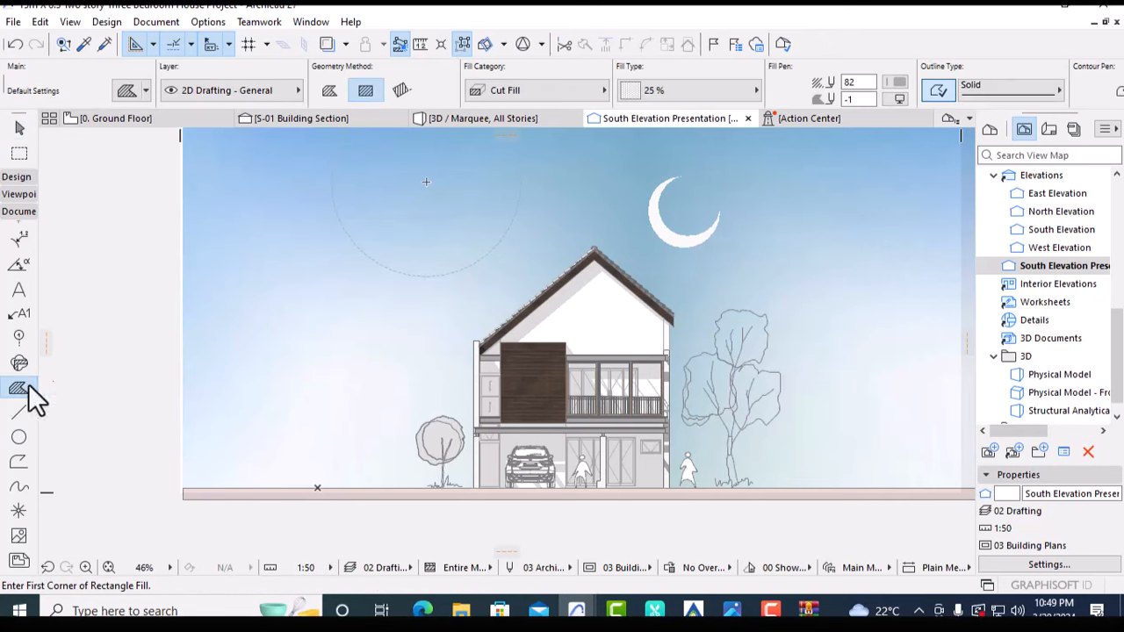
pyautogui.click(493, 232)
pyautogui.press('Escape')
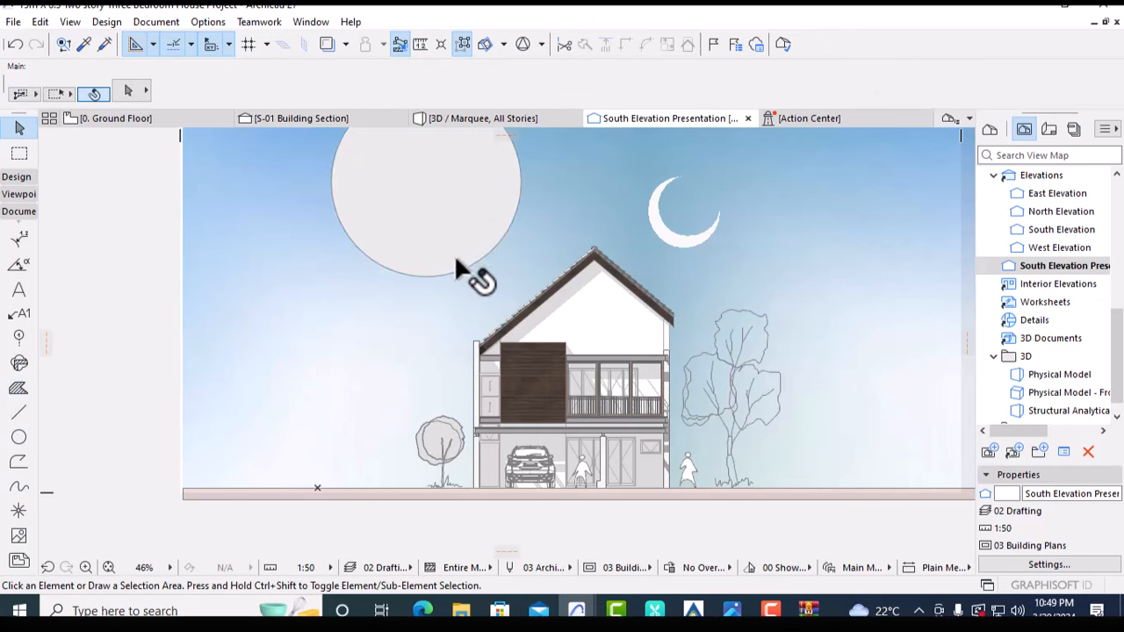
# Set the filled disc's fill pen to orange pen 3 and remove the outline around it
pyautogui.click(475, 266)
pyautogui.click(477, 255)
pyautogui.click(897, 82)
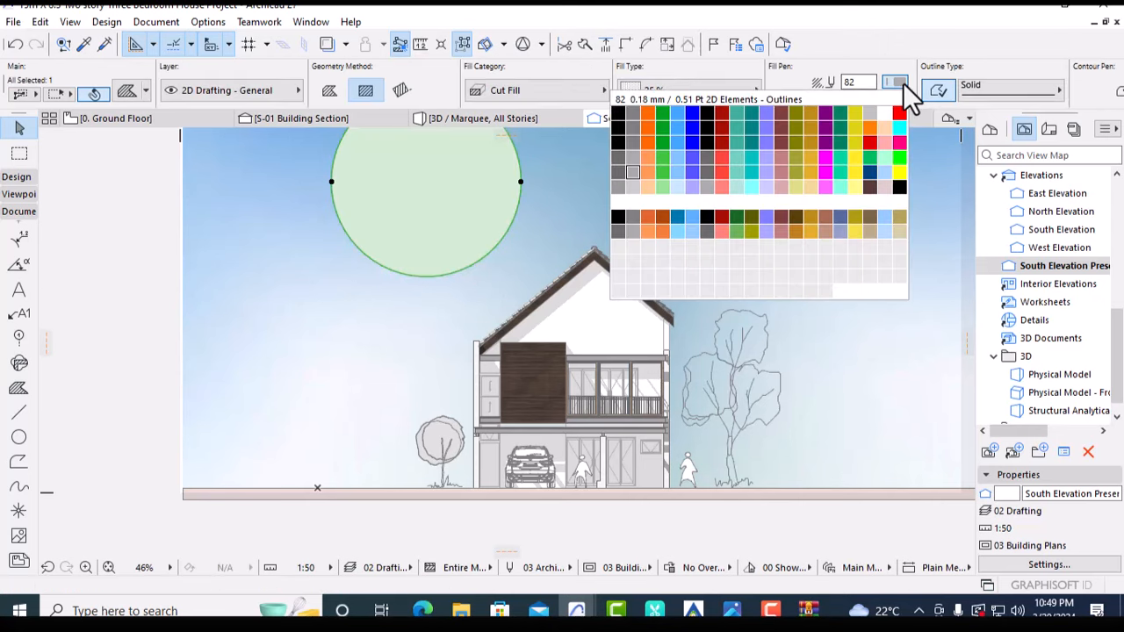
pyautogui.click(651, 184)
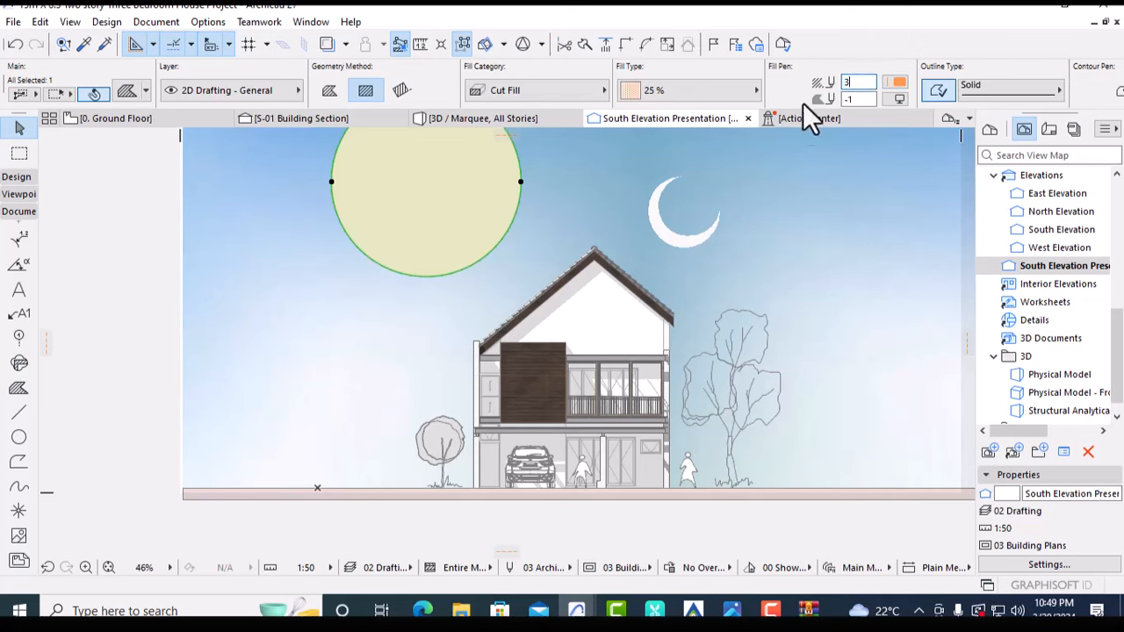
pyautogui.click(376, 296)
pyautogui.click(464, 221)
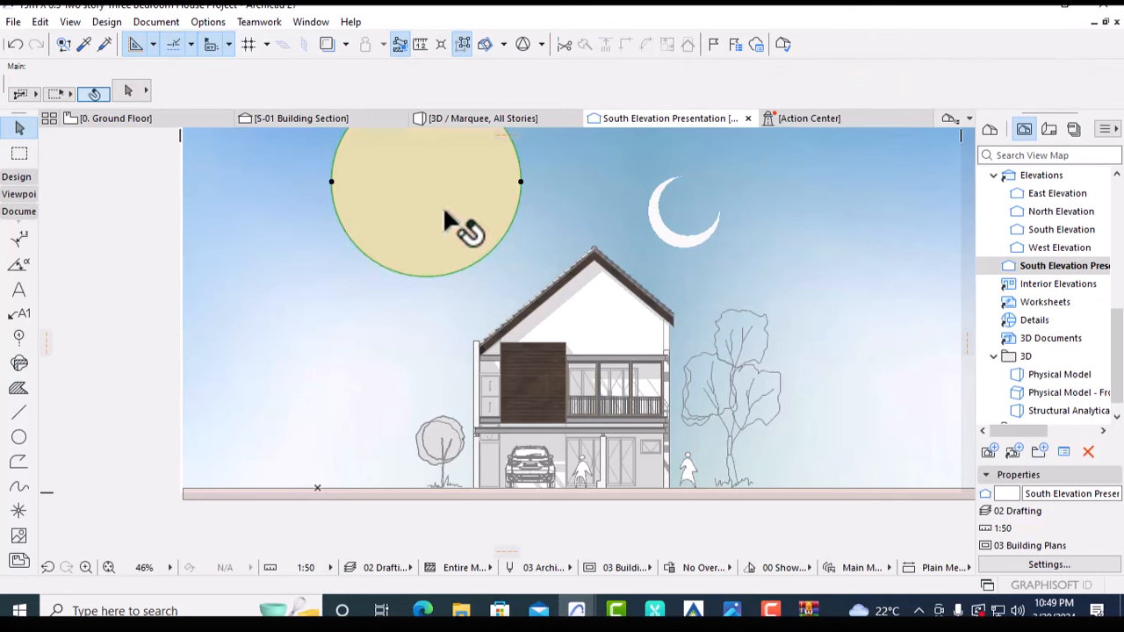
pyautogui.click(150, 250)
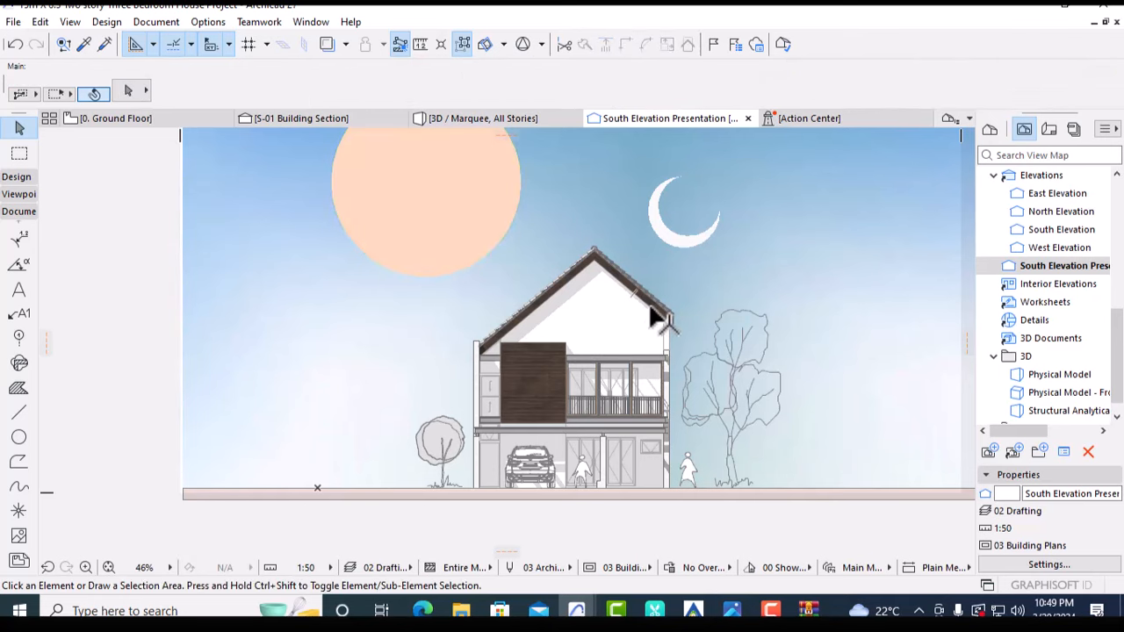
# Delete the crescent moon from the sky
pyautogui.moveTo(659, 311); pyautogui.dragTo(657, 346, button='middle')
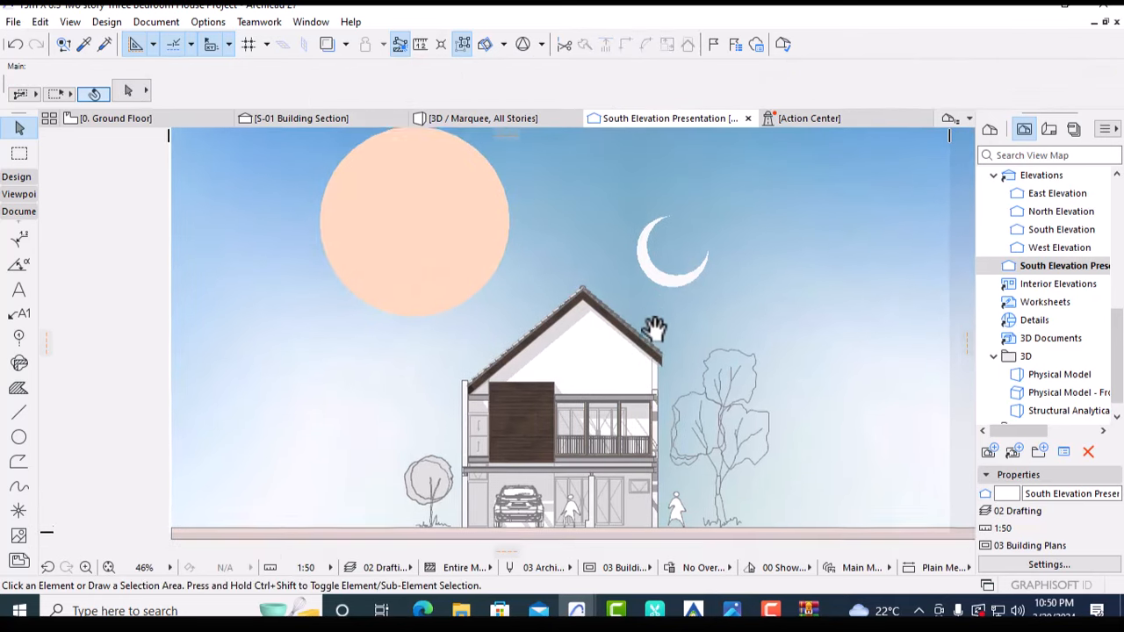
pyautogui.click(655, 273)
pyautogui.press('Delete')
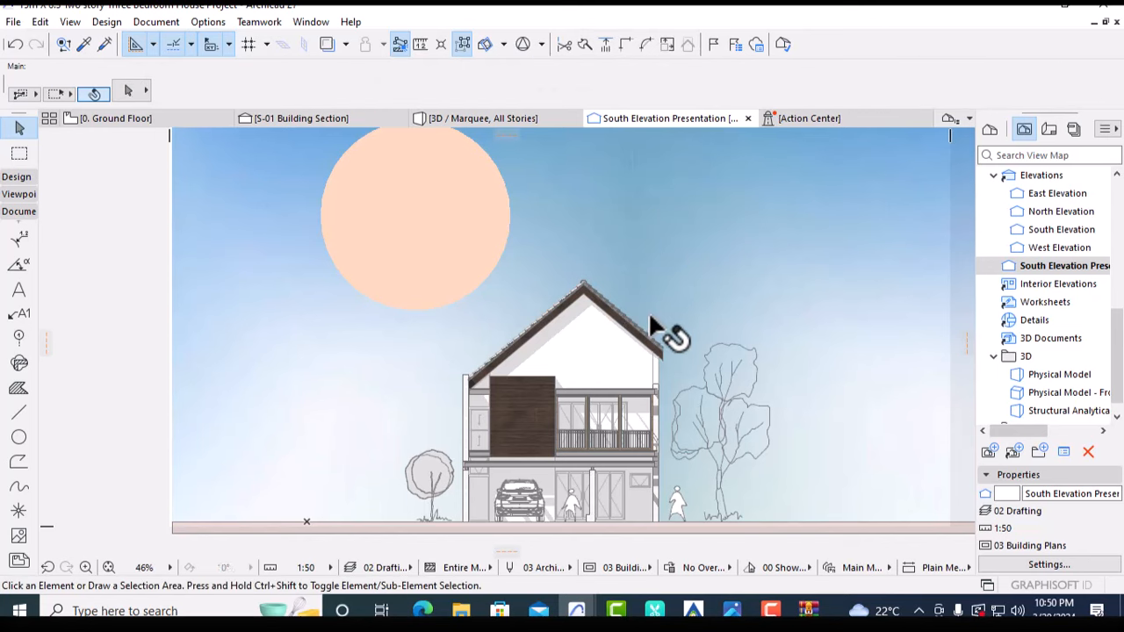
# Move the orange sun disc slightly down and toward the roof peak
pyautogui.moveTo(651, 317)
pyautogui.mouseDown(button='middle')
pyautogui.moveTo(659, 310)
pyautogui.moveTo(660, 336)
pyautogui.mouseUp(button='middle')
pyautogui.click(474, 256)
pyautogui.hotkey('ctrl', 'd')
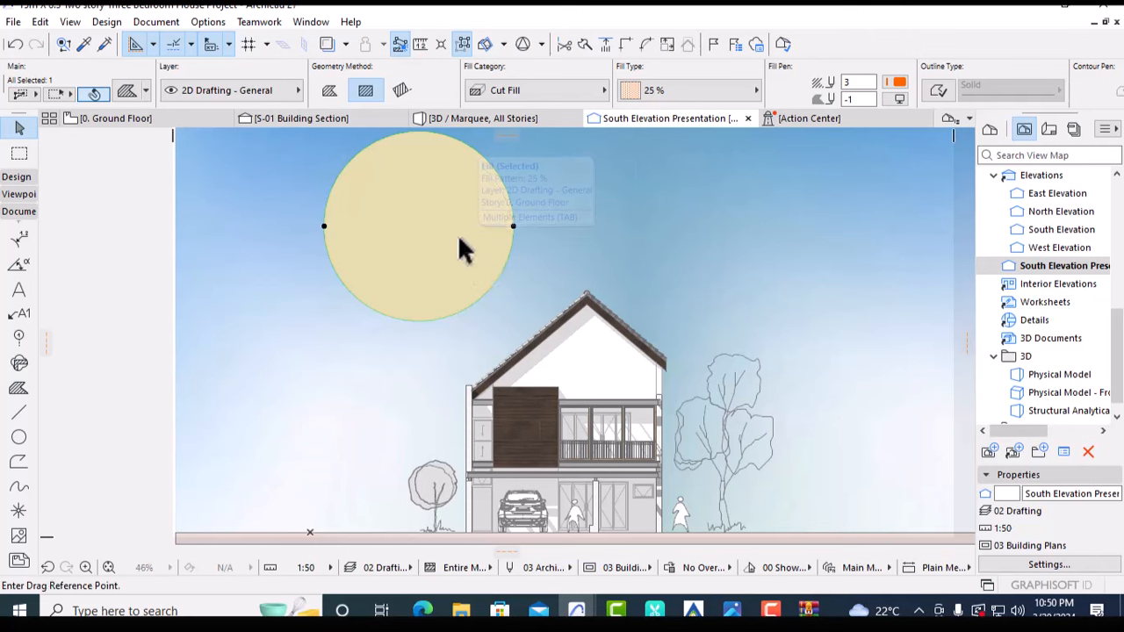
pyautogui.click(459, 238)
pyautogui.click(469, 247)
pyautogui.press('Escape')
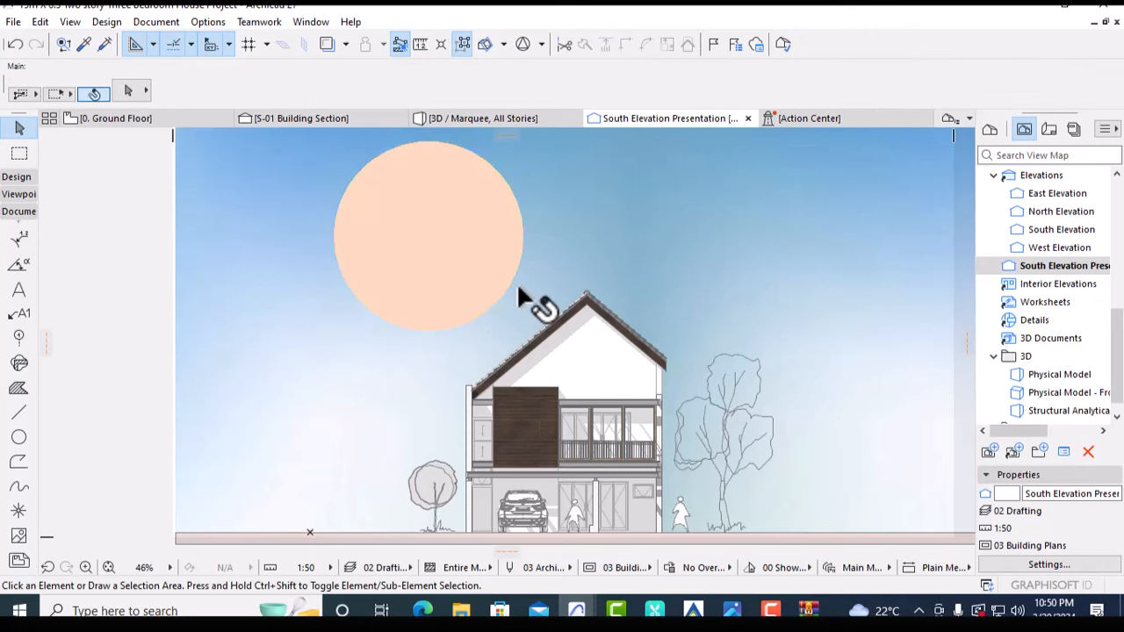
# Undo the sun disc's move and the deletion of the crescent moon
pyautogui.hotkey('ctrl', 'z')
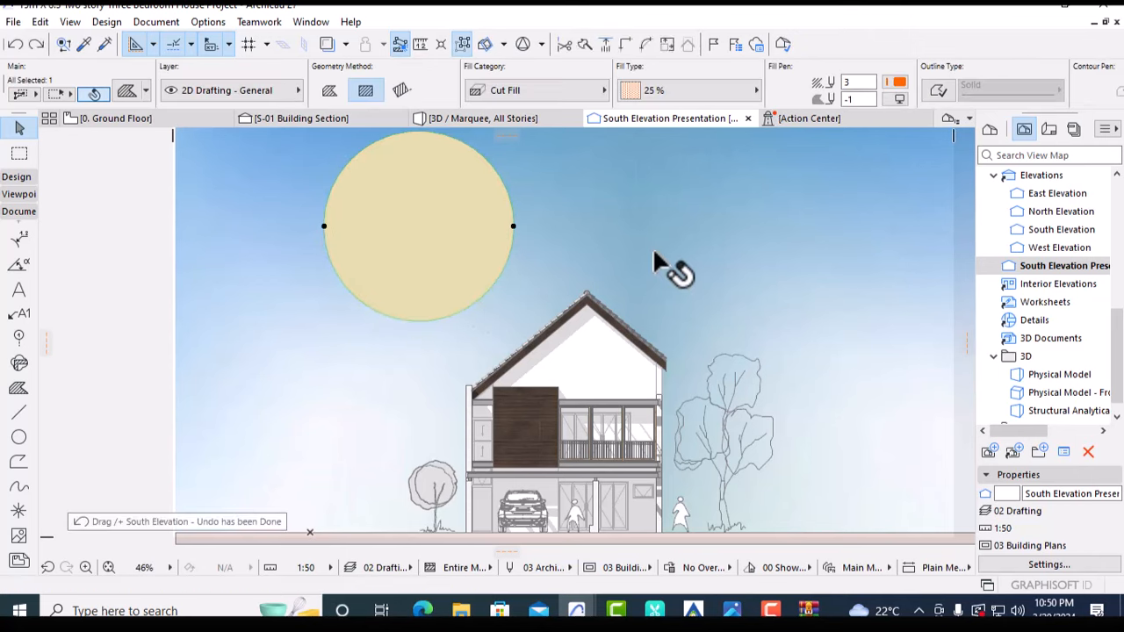
pyautogui.hotkey('ctrl', 'z')
# Resize the crescent moon graphically to well under half its size, using its outer tip as the reference point
pyautogui.click(660, 279)
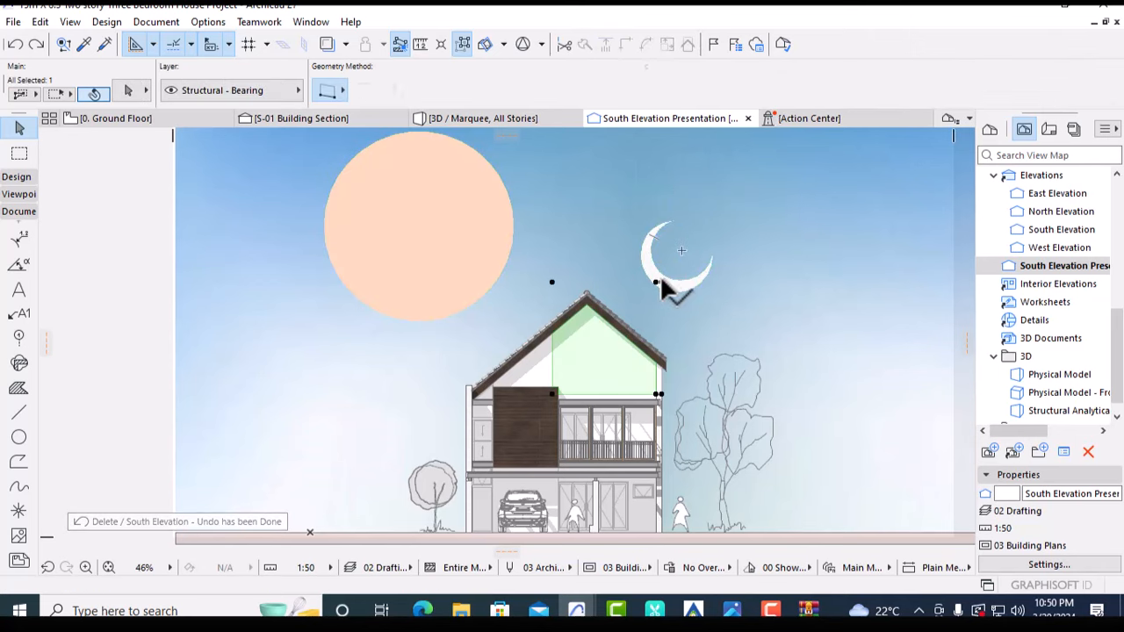
pyautogui.click(663, 281)
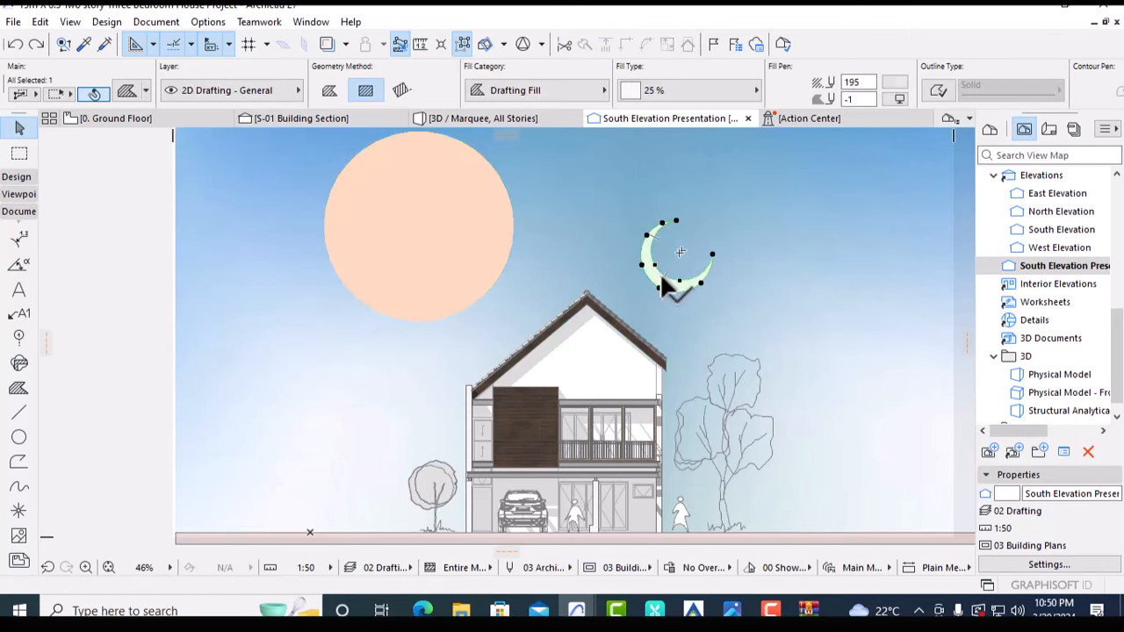
pyautogui.hotkey('ctrl', 'k')
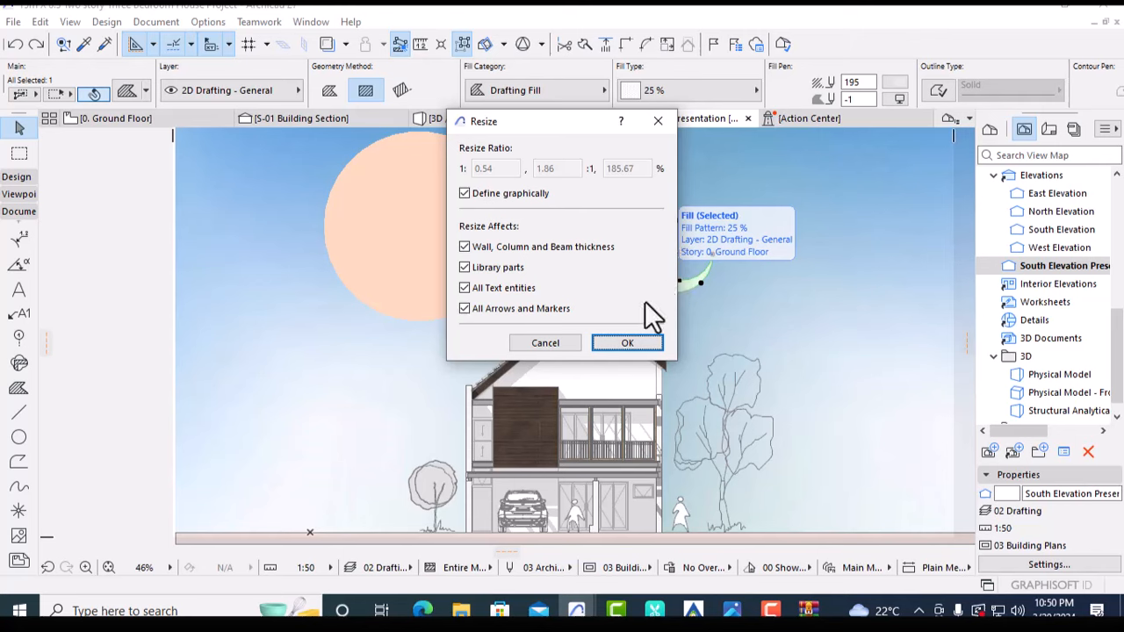
pyautogui.click(627, 343)
pyautogui.click(712, 254)
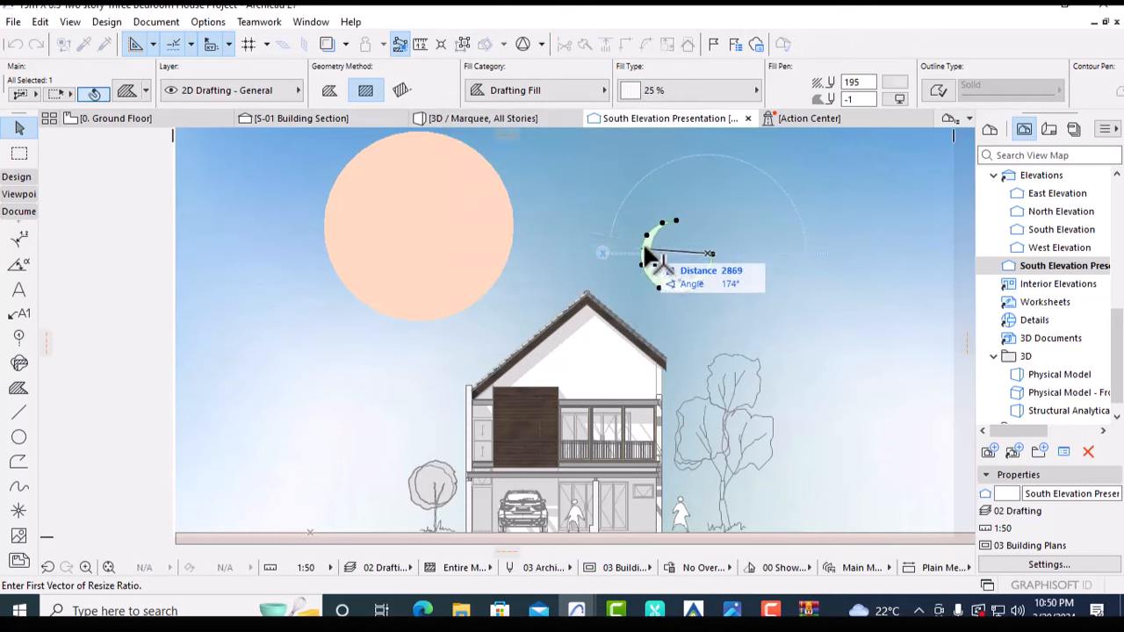
pyautogui.click(614, 228)
# Move the small crescent moon about 6050 at roughly 41°, placing it high in the sky above the large tree
pyautogui.click(697, 260)
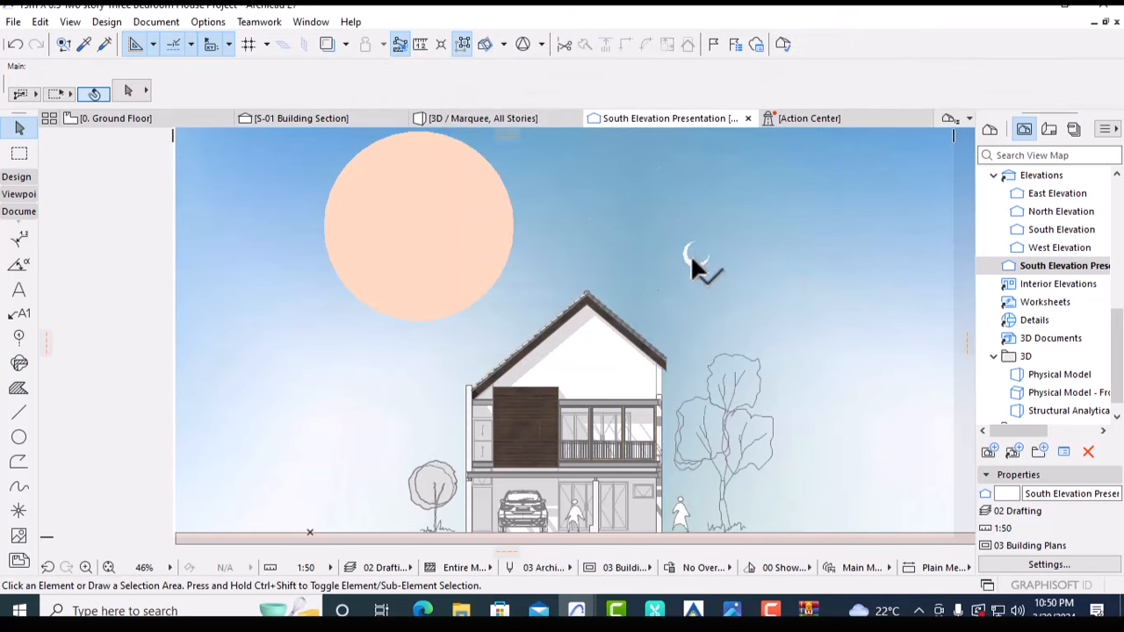
pyautogui.hotkey('ctrl', 'd')
pyautogui.click(695, 258)
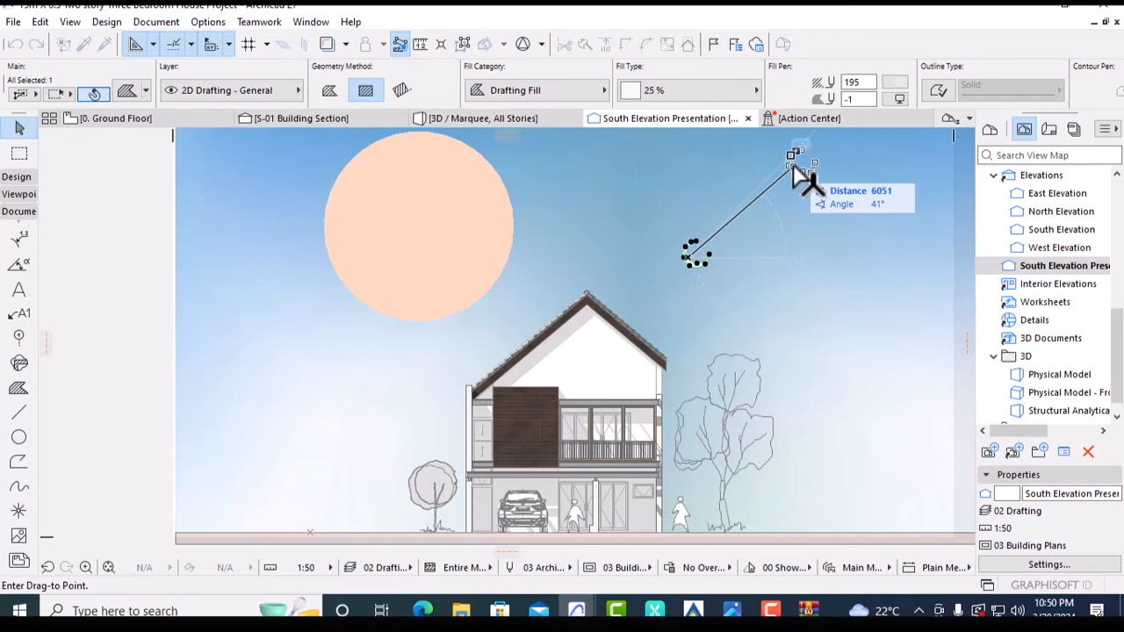
pyautogui.click(799, 166)
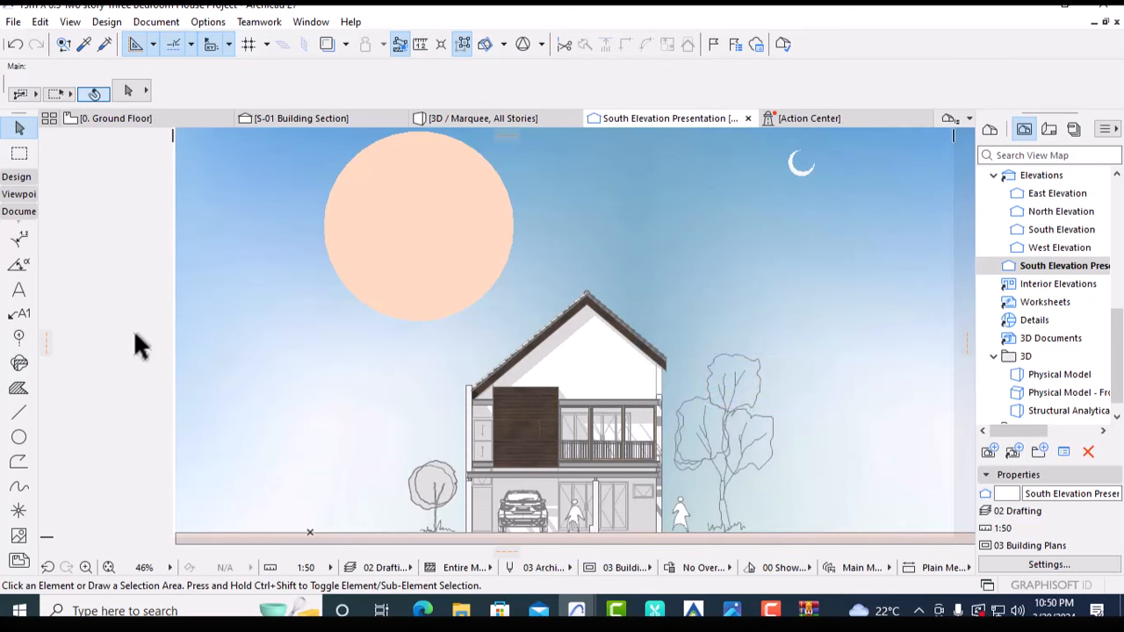
# Capture a full-screen screenshot of the finished elevation and save it as a PNG image in the obj folder
pyautogui.moveTo(389, 296)
pyautogui.mouseDown(button='middle')
pyautogui.moveTo(413, 283)
pyautogui.moveTo(410, 300)
pyautogui.mouseUp(button='middle')
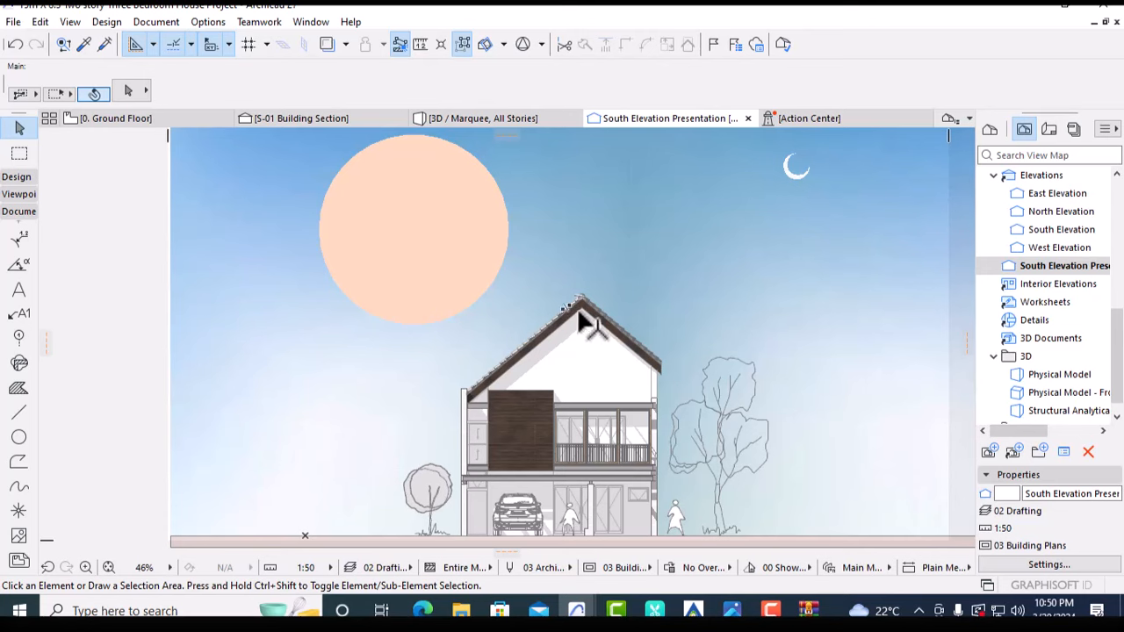
pyautogui.moveTo(579, 323); pyautogui.dragTo(572, 323, button='middle')
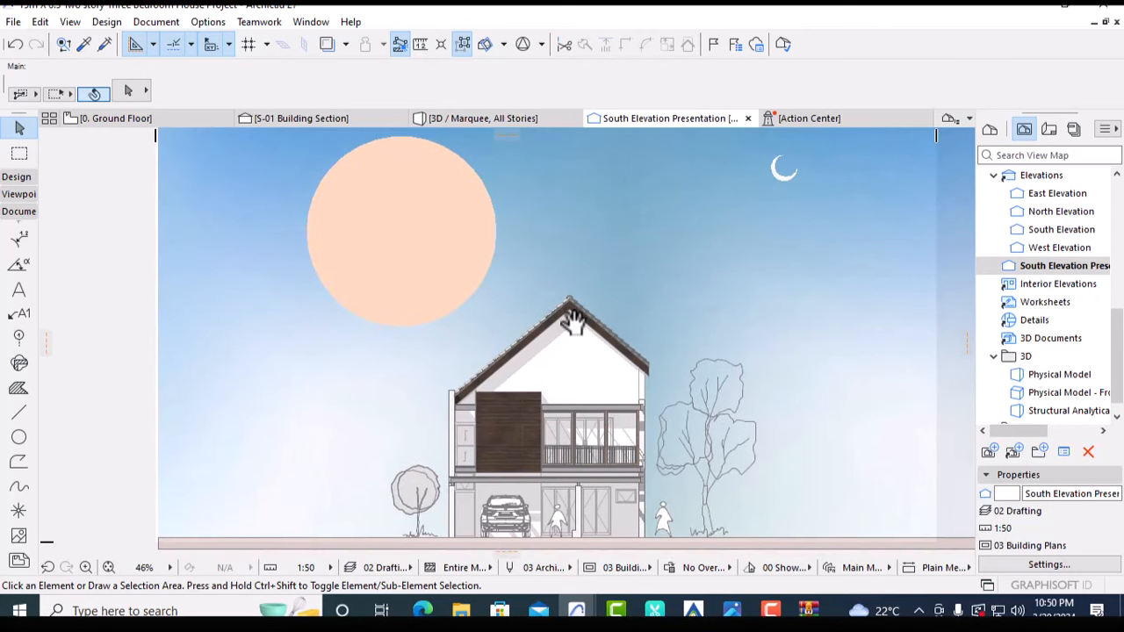
pyautogui.click(661, 608)
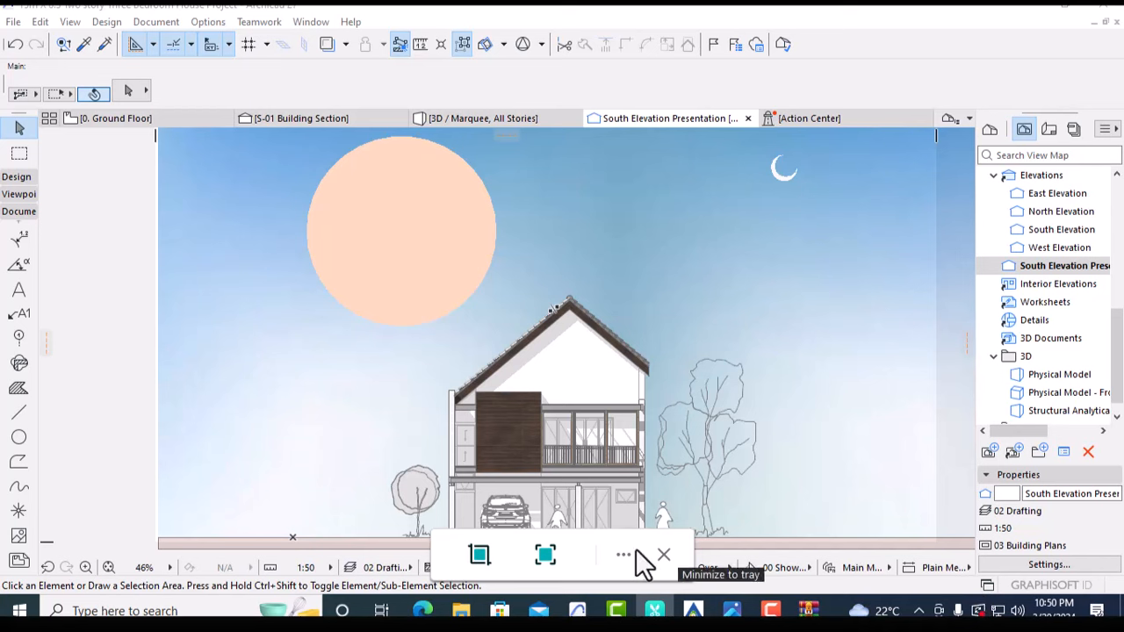
pyautogui.click(549, 554)
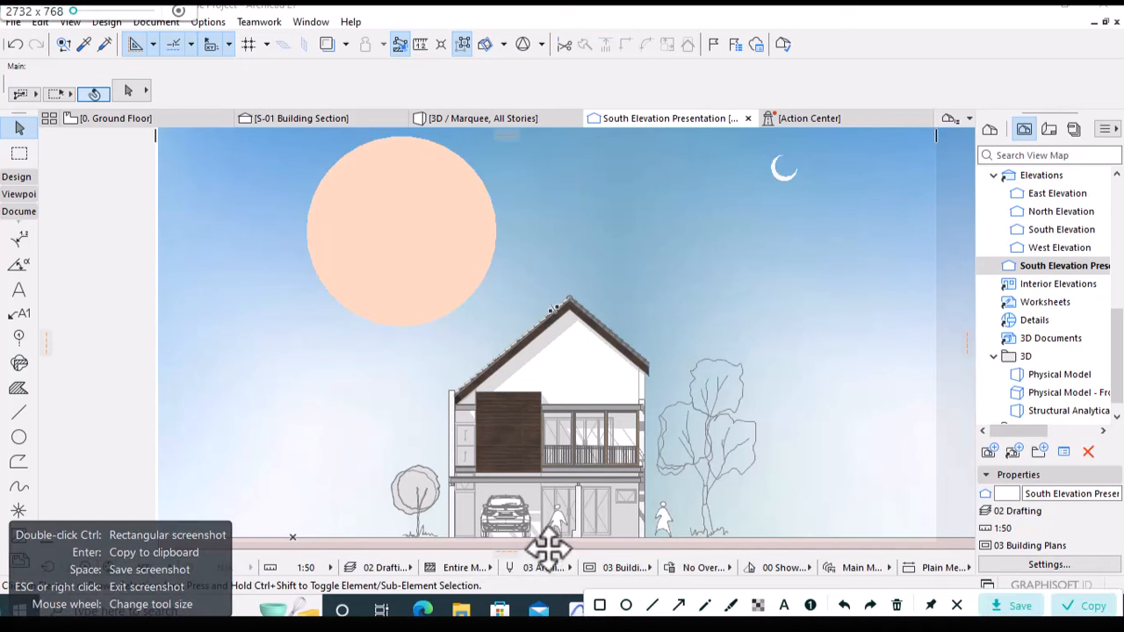
pyautogui.click(1013, 608)
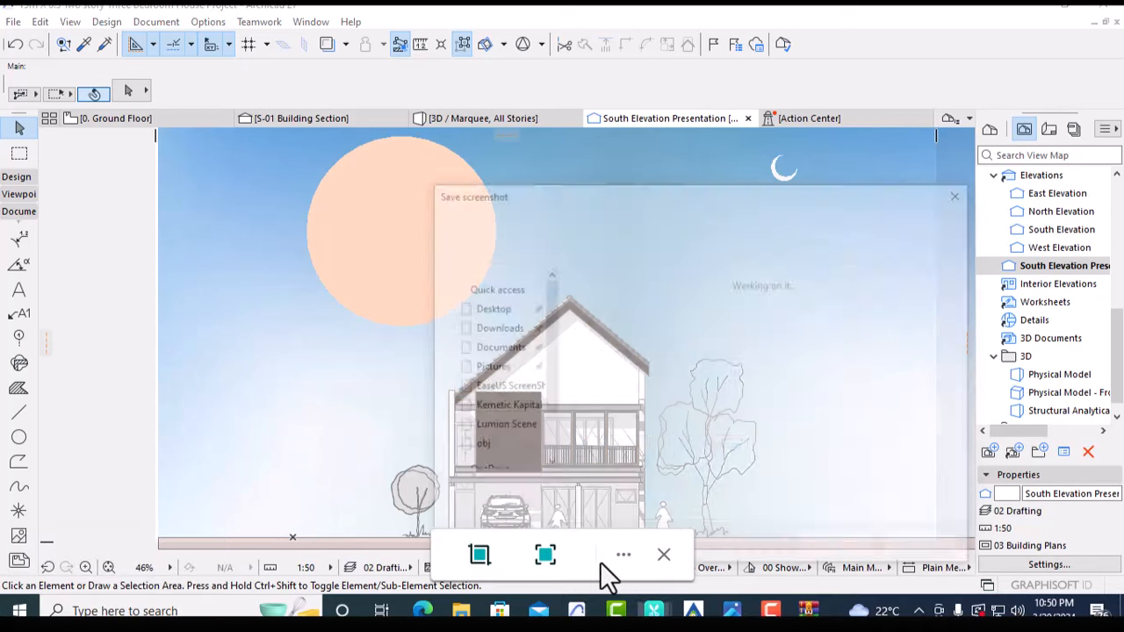
pyautogui.moveTo(654, 188); pyautogui.dragTo(715, 146)
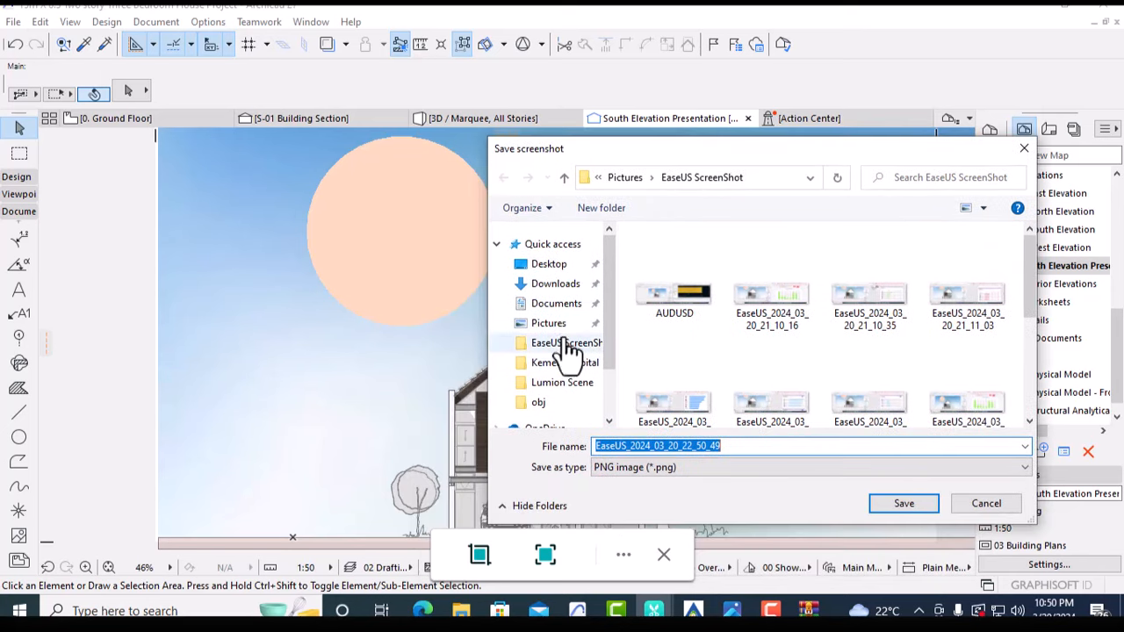
pyautogui.click(582, 402)
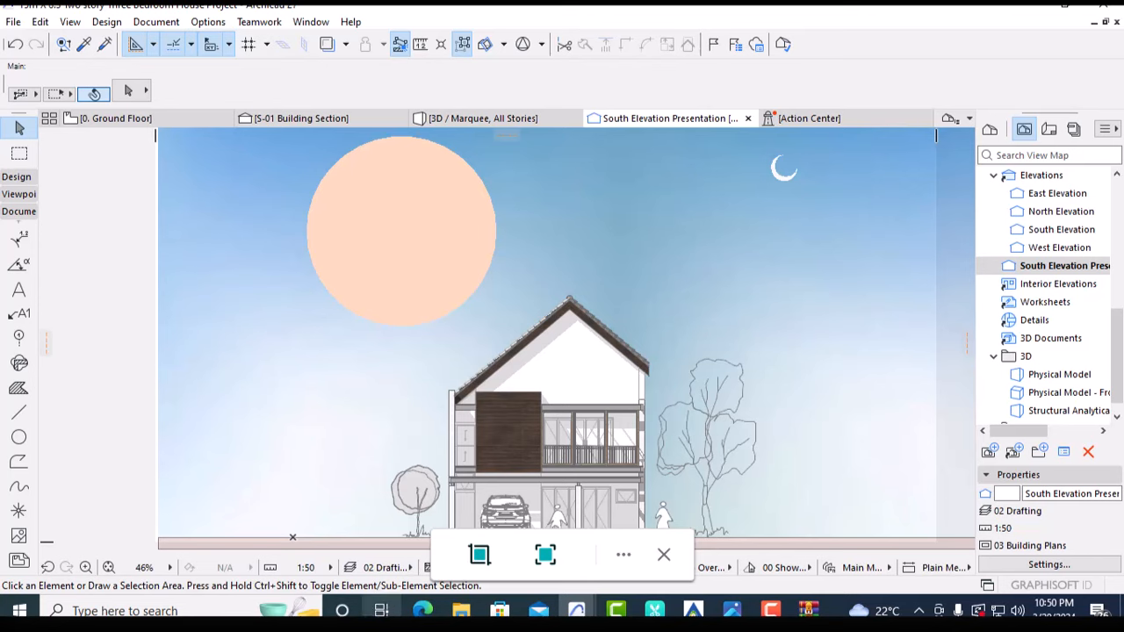
# Switch to the obj folder in File Explorer and open the image EaseUS_2024_03_20_21_55_04 in a maximized Photos window
pyautogui.click(461, 610)
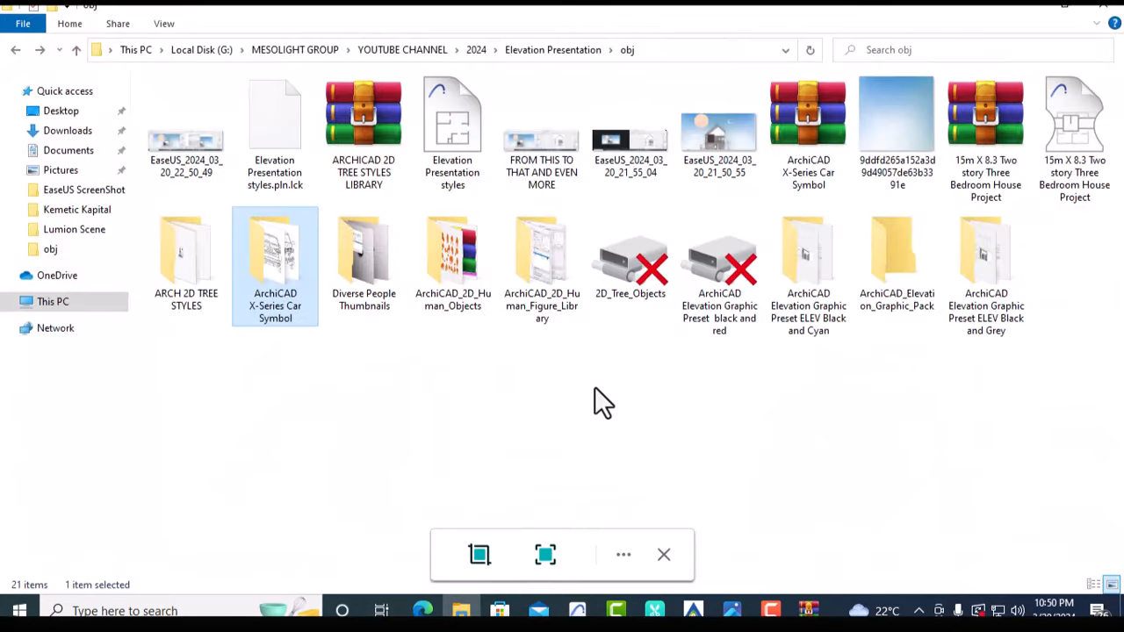
pyautogui.rightClick(532, 383)
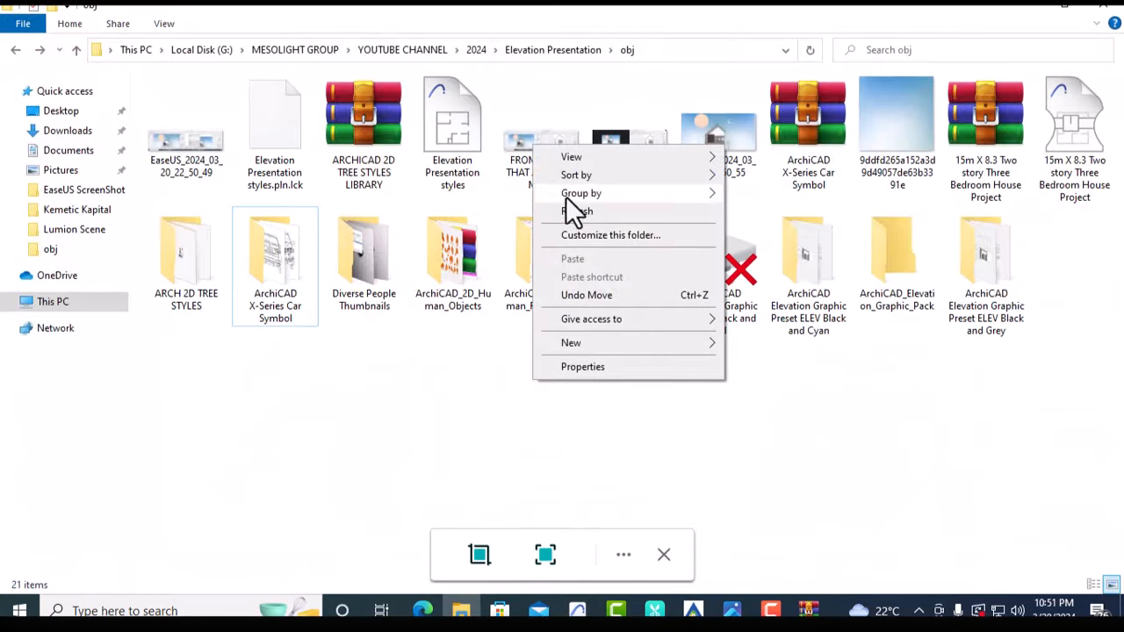
pyautogui.click(469, 309)
pyautogui.click(469, 308)
pyautogui.doubleClick(620, 149)
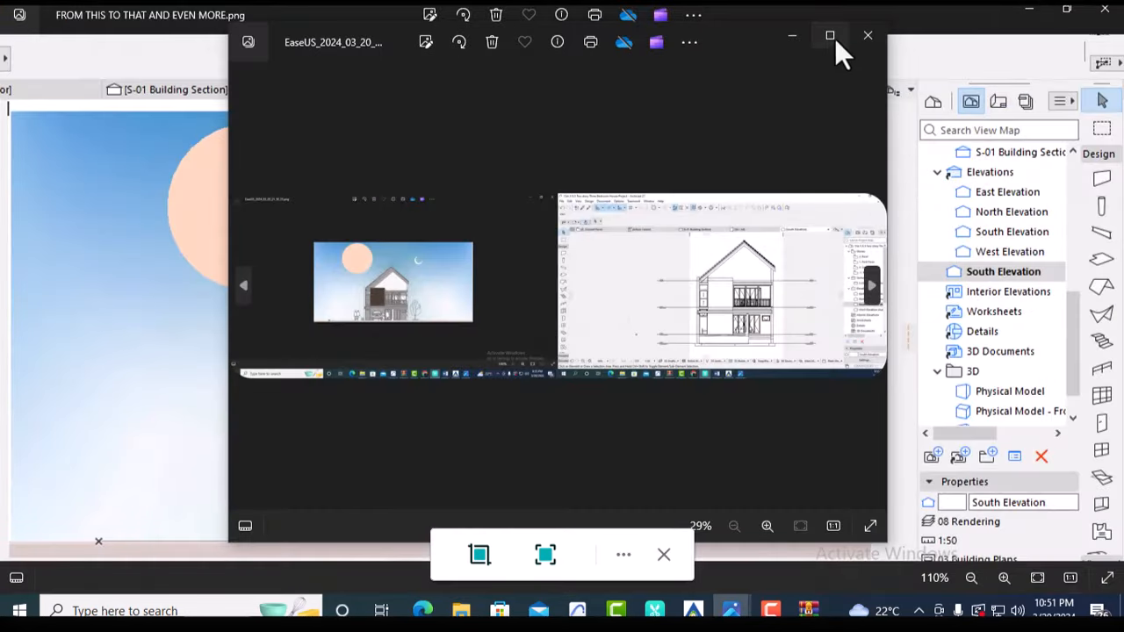
pyautogui.click(831, 37)
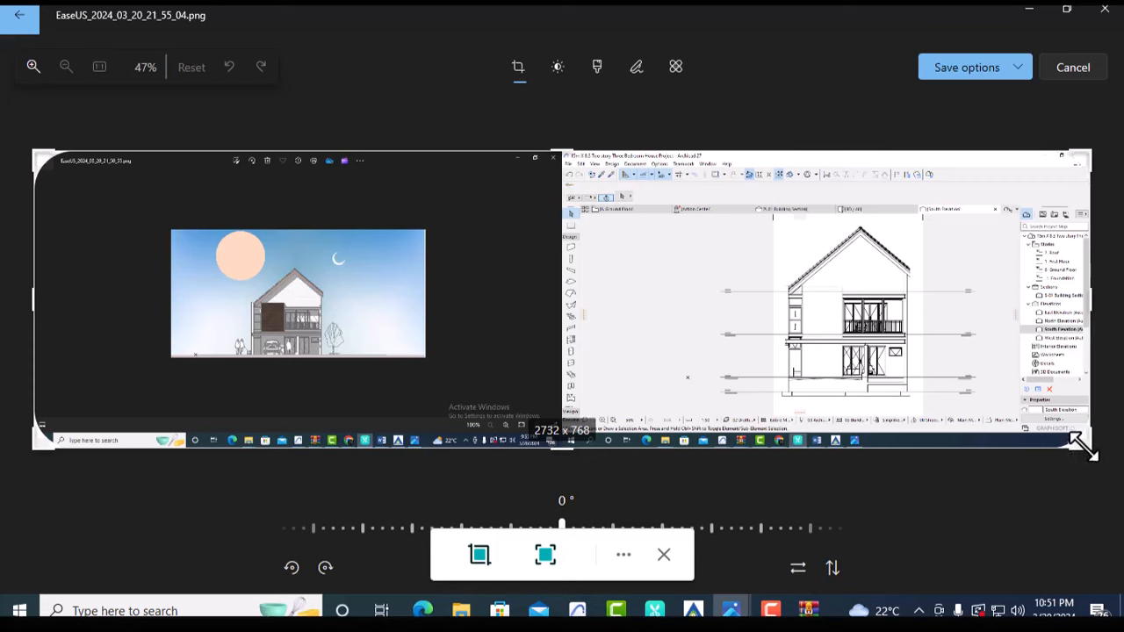
# Crop the screenshot to the rendered elevation at 473 x 322 pixels and save it over the original file
pyautogui.moveTo(1085, 448); pyautogui.dragTo(364, 349)
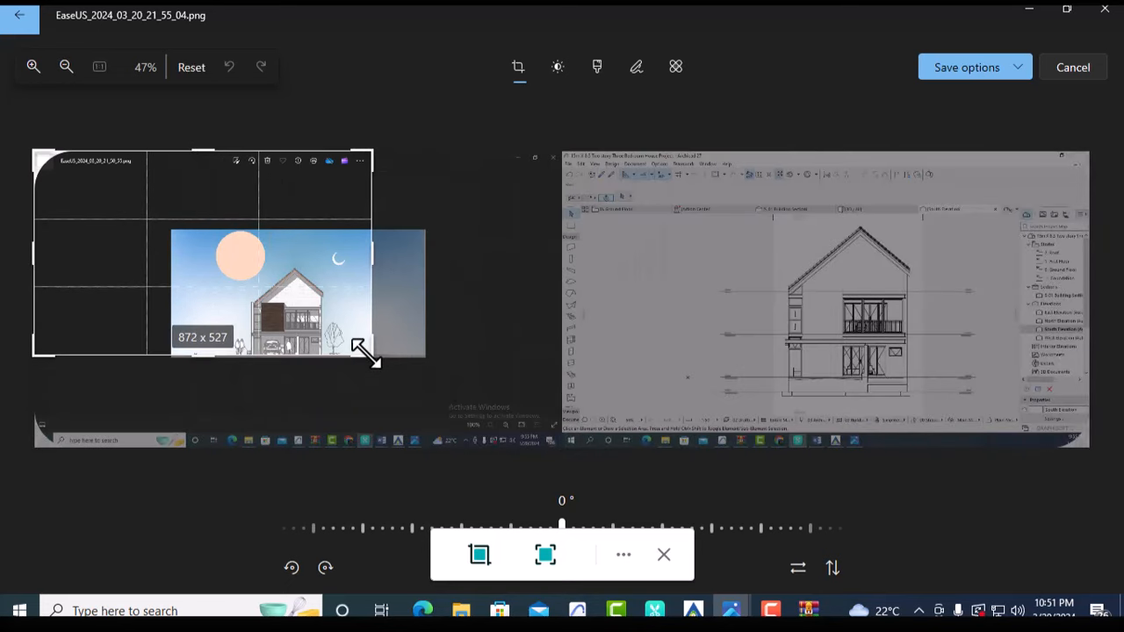
pyautogui.moveTo(288, 136); pyautogui.dragTo(529, 259)
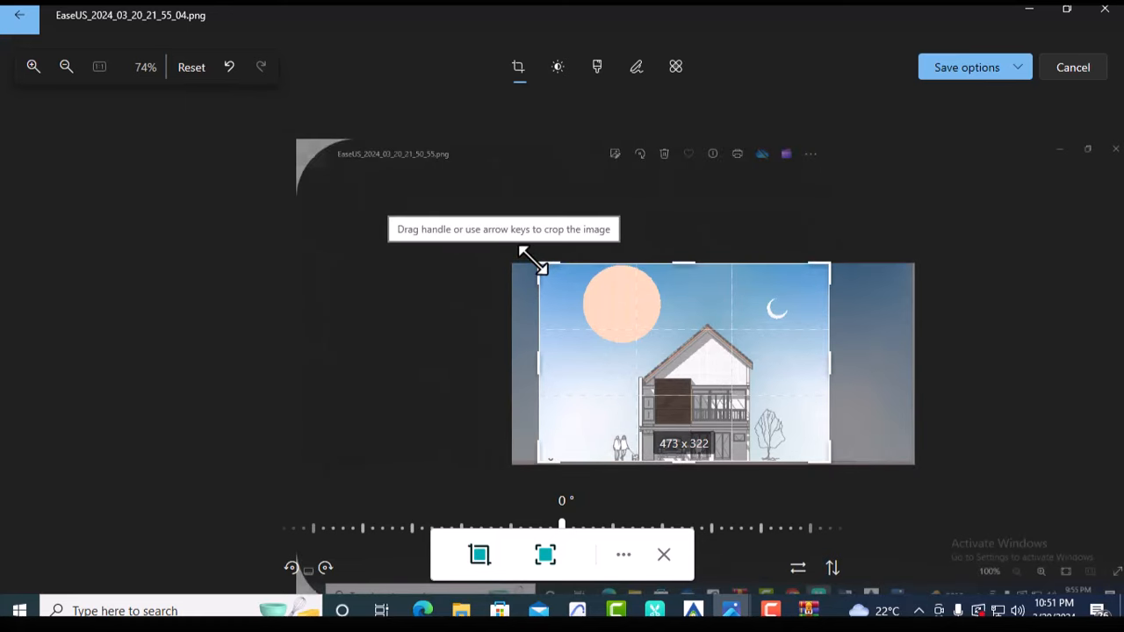
pyautogui.click(957, 70)
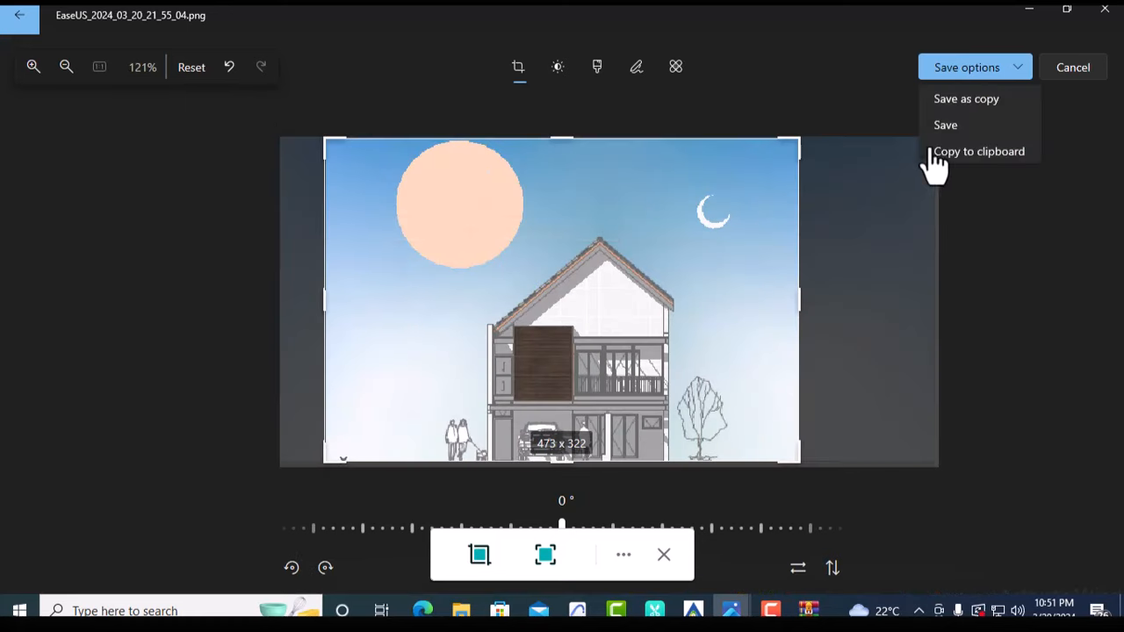
pyautogui.click(939, 128)
pyautogui.scroll(1, 583, 364)
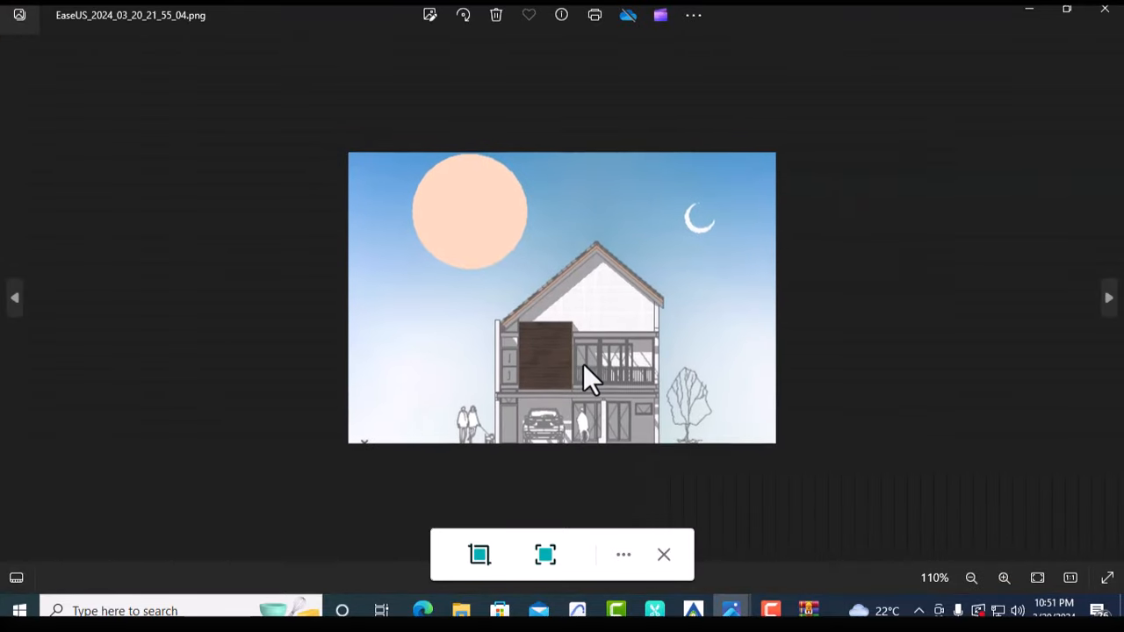
pyautogui.scroll(3, 527, 387)
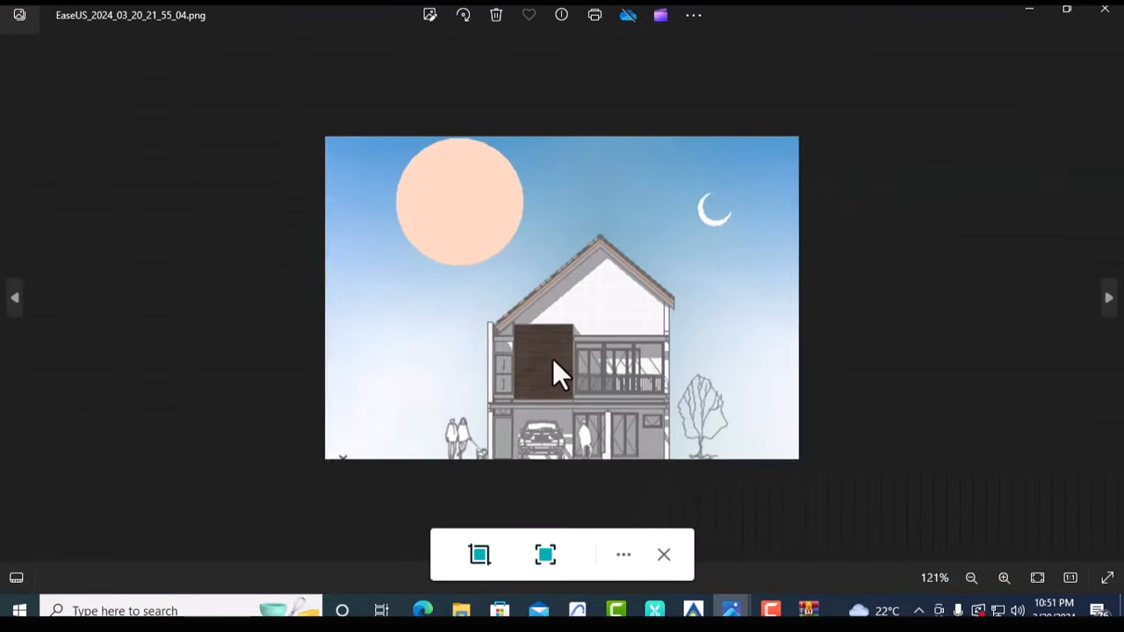
pyautogui.scroll(-2, 593, 271)
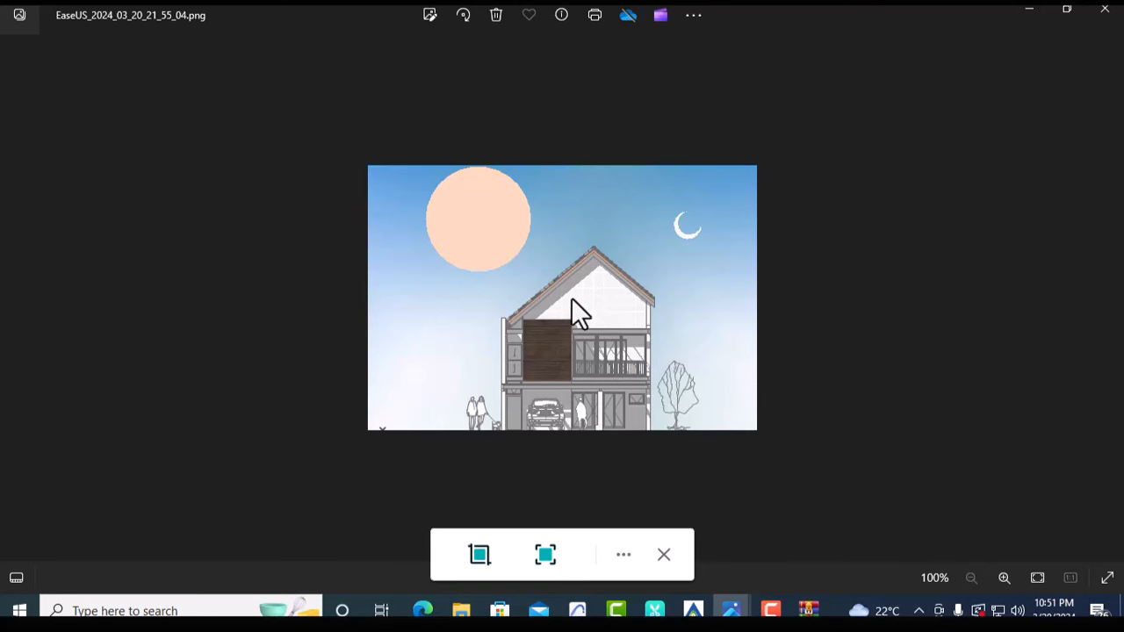
# Examine the cropped elevation image up close, then inspect the image FROM THIS TO THAT AND EVEN MORE
pyautogui.scroll(3, 572, 300)
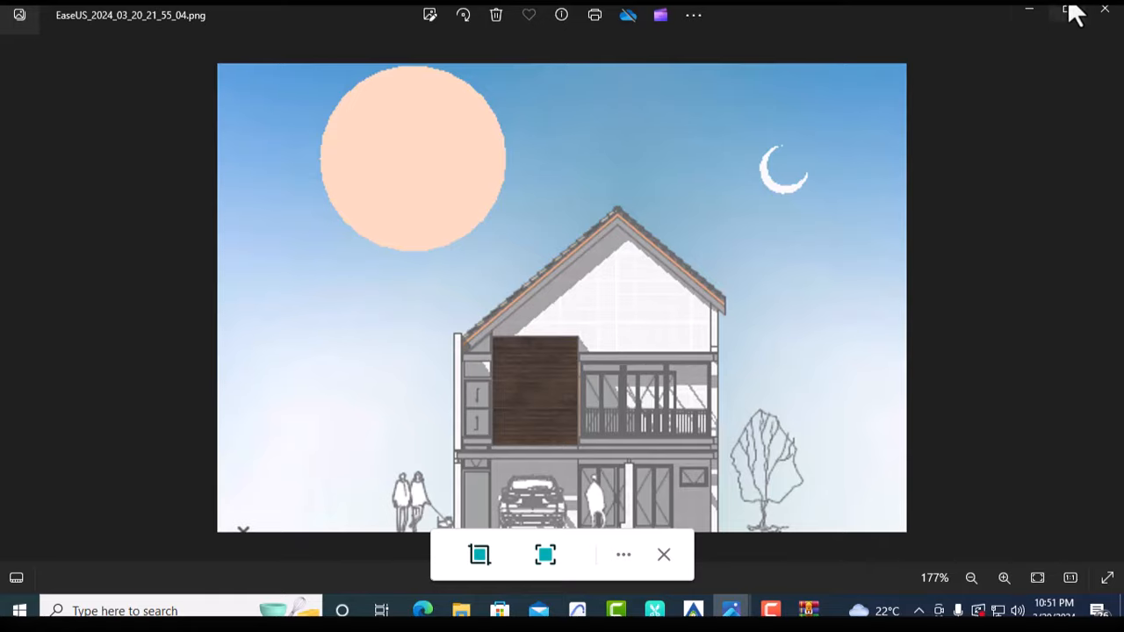
pyautogui.click(1023, 10)
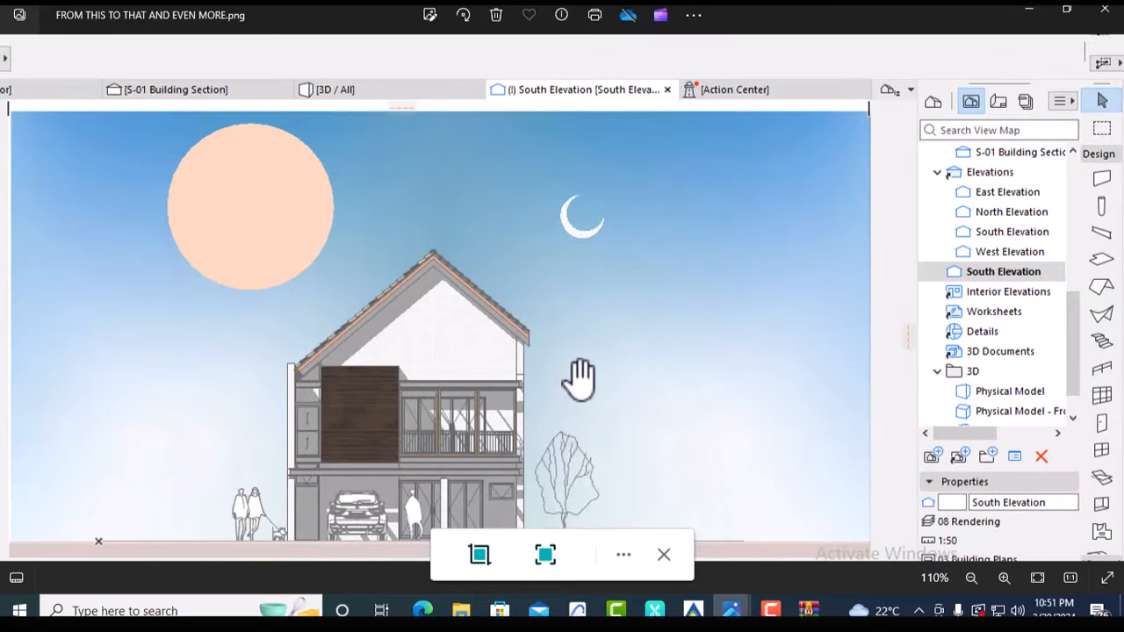
pyautogui.scroll(-1, 624, 352)
pyautogui.scroll(3, 562, 358)
pyautogui.scroll(-6, 485, 378)
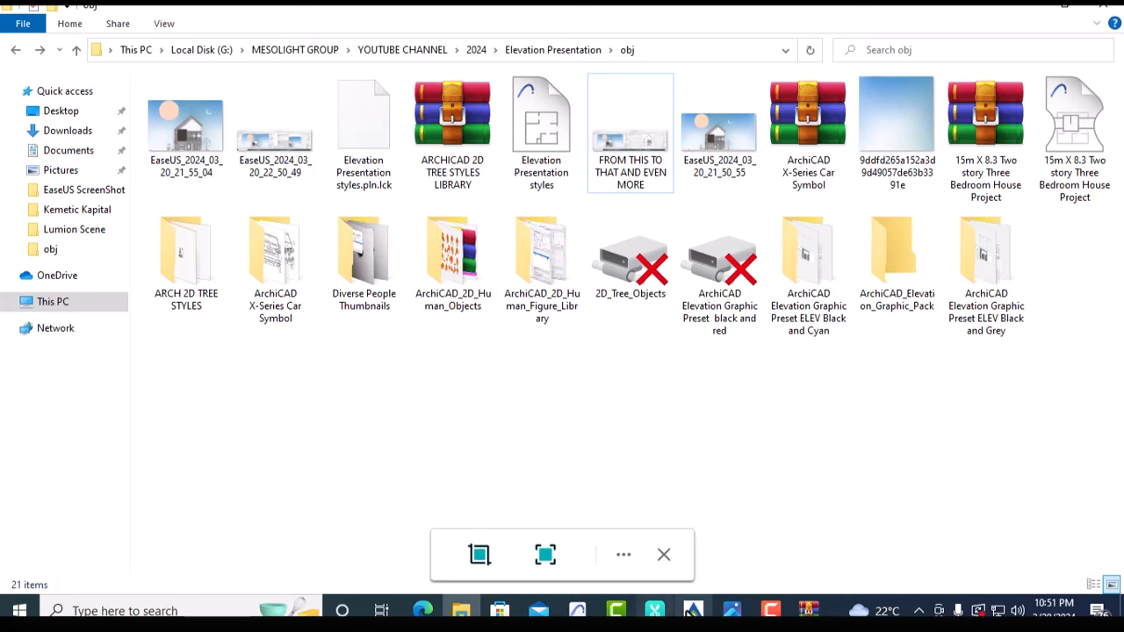
# Switch to the Archicad project 15m X 8.3 Two story Three Bedroom House Project and open the upper-floor bifold door's settings
pyautogui.moveTo(576, 610)
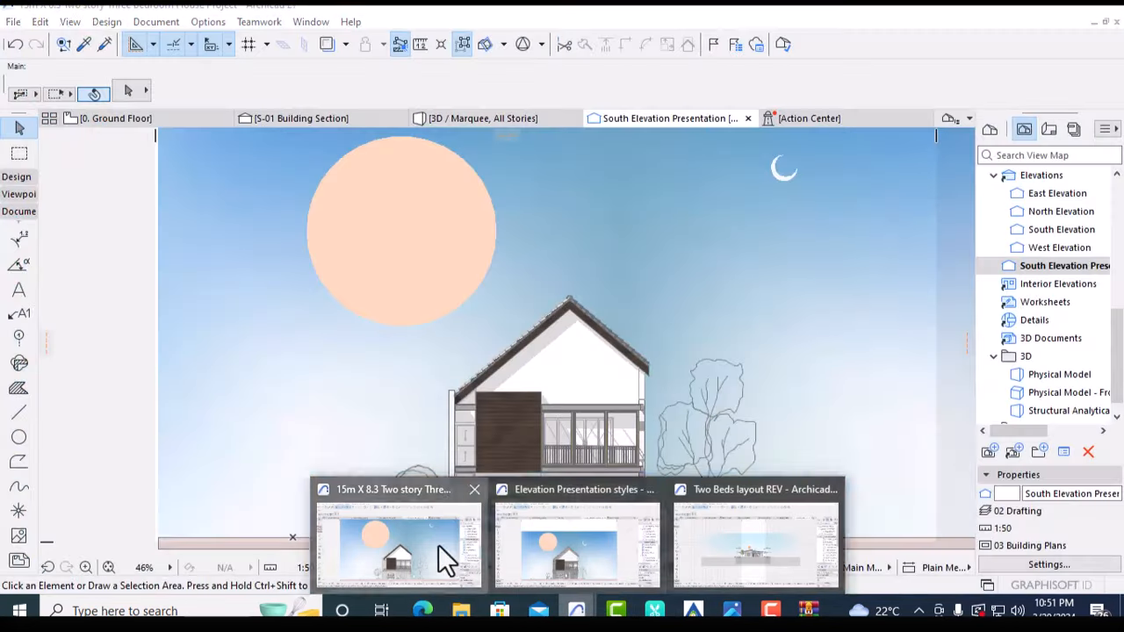
pyautogui.click(438, 544)
pyautogui.scroll(10, 580, 426)
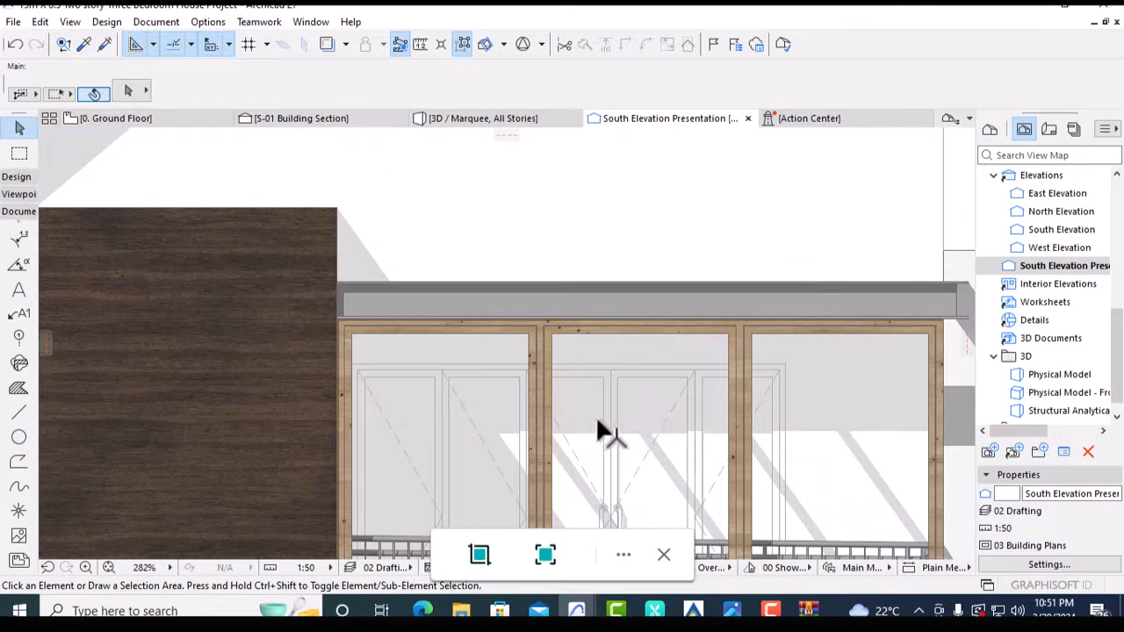
pyautogui.click(637, 414)
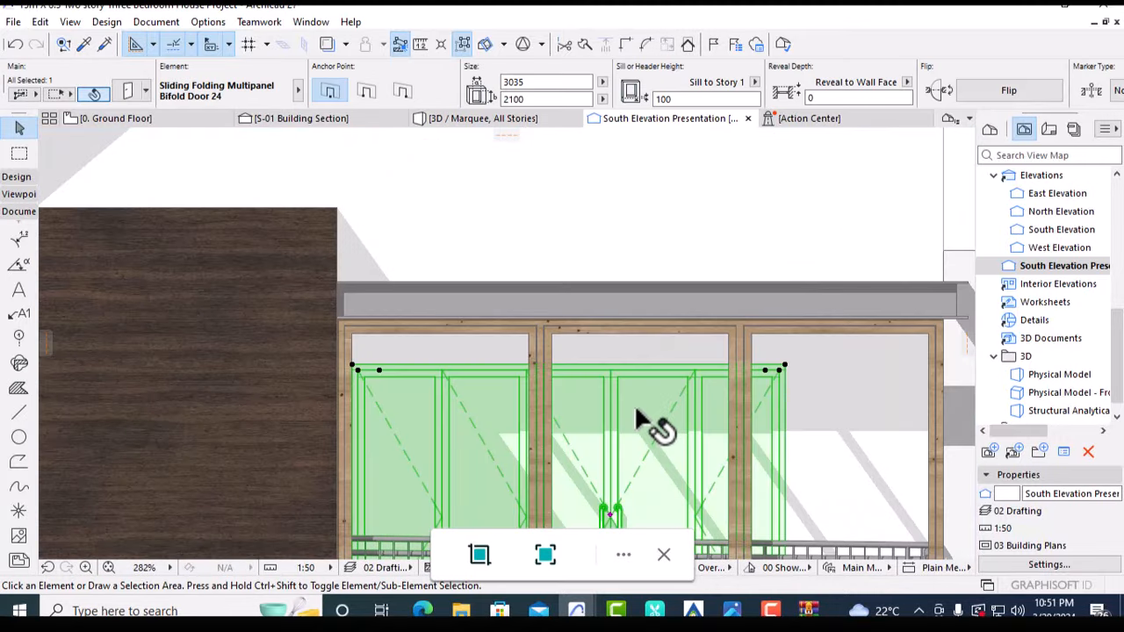
pyautogui.doubleClick(636, 412)
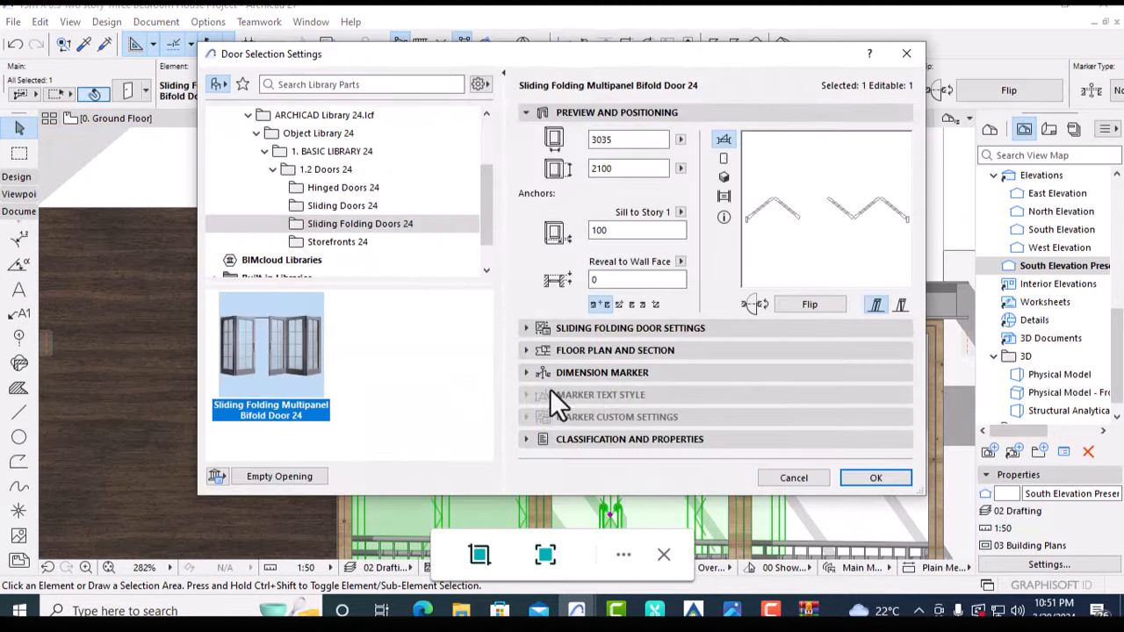
# Set the upper-floor bifold door's leaf glass surface to Glass - Blue in its model attributes
pyautogui.click(527, 328)
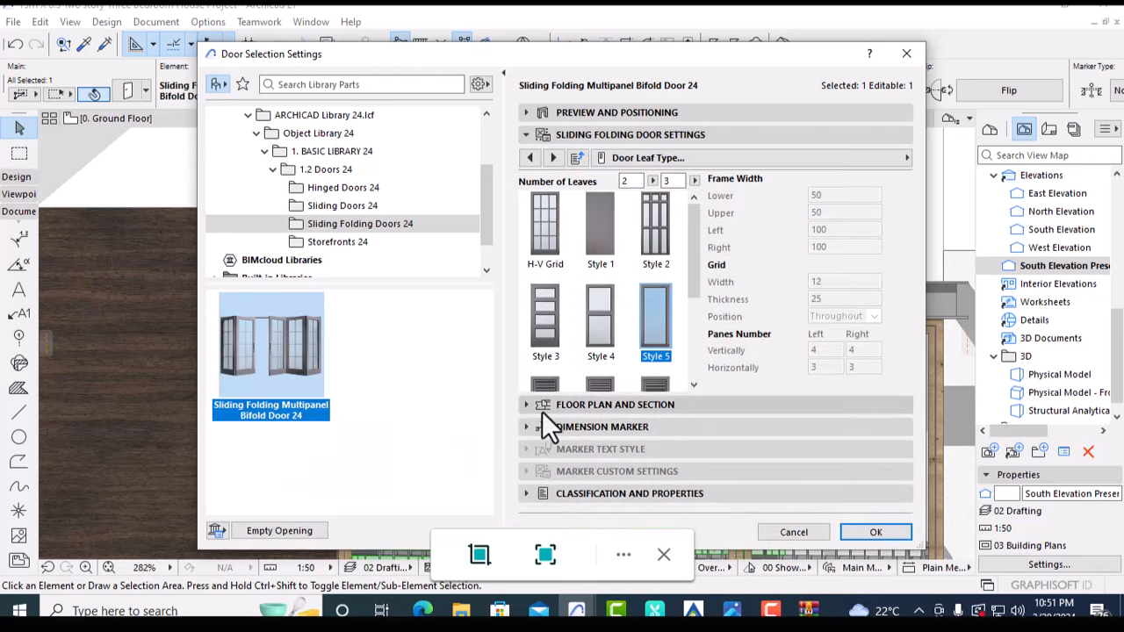
pyautogui.click(553, 157)
pyautogui.click(552, 157)
pyautogui.click(552, 157)
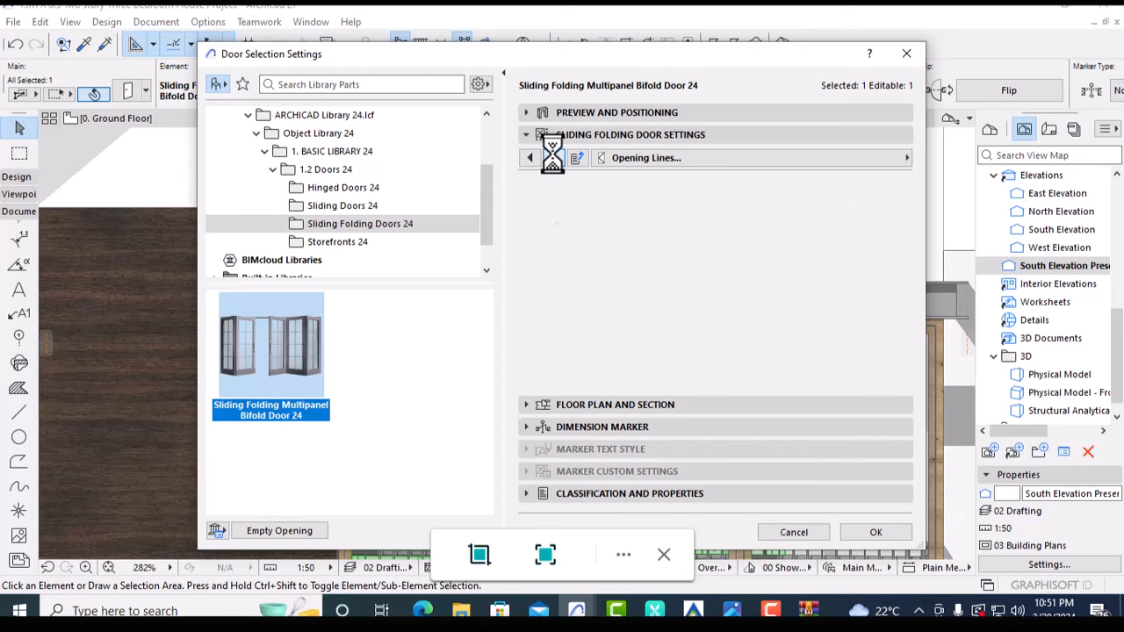
pyautogui.click(552, 157)
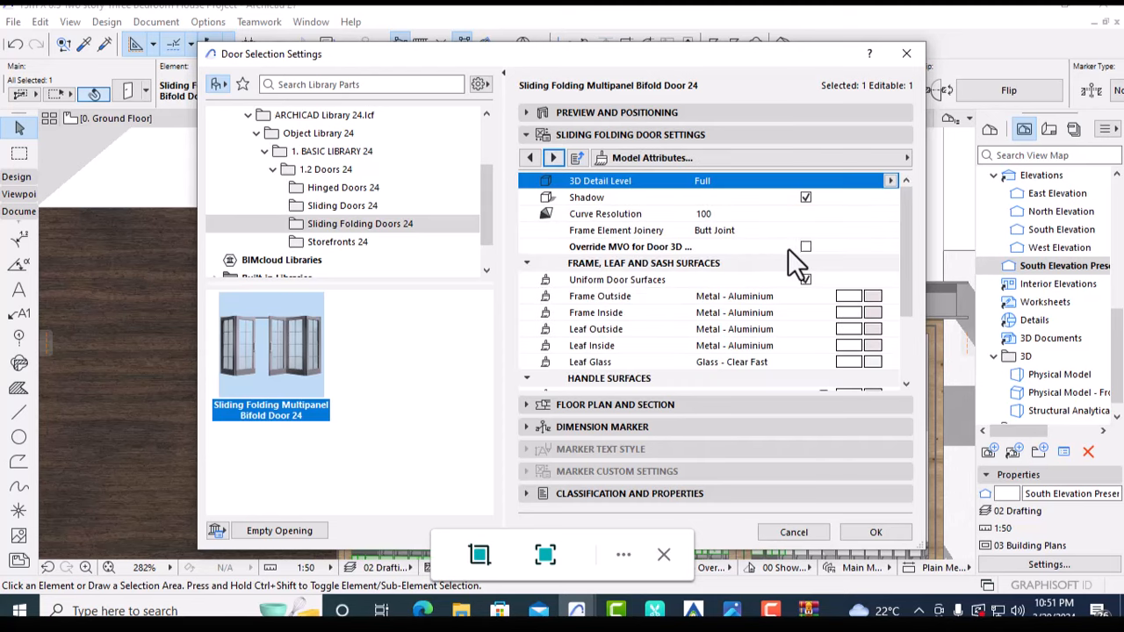
pyautogui.click(873, 362)
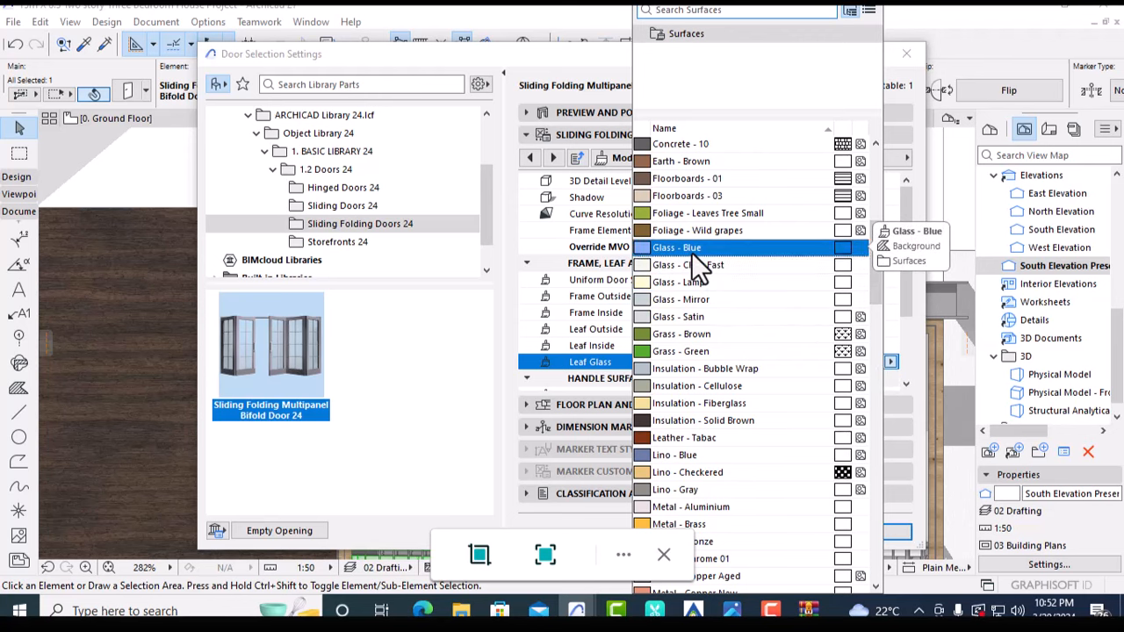
pyautogui.click(691, 250)
pyautogui.click(875, 532)
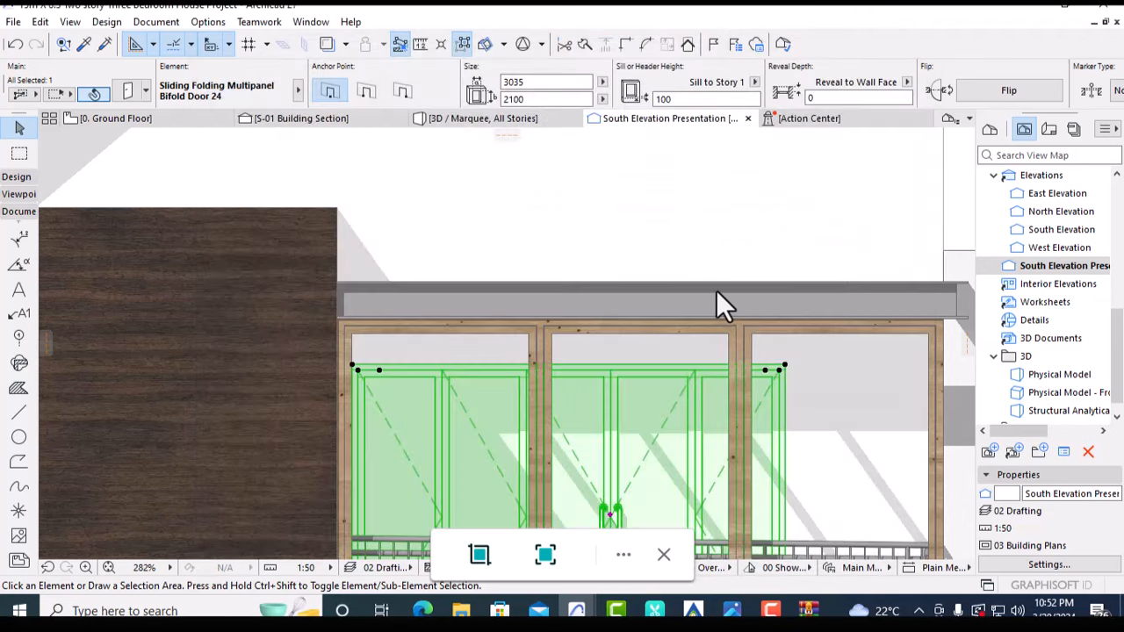
# Recheck the upper-floor bifold door's surface and 3D pen attributes, closing the screenshot toolbar along the way
pyautogui.scroll(-4, 692, 235)
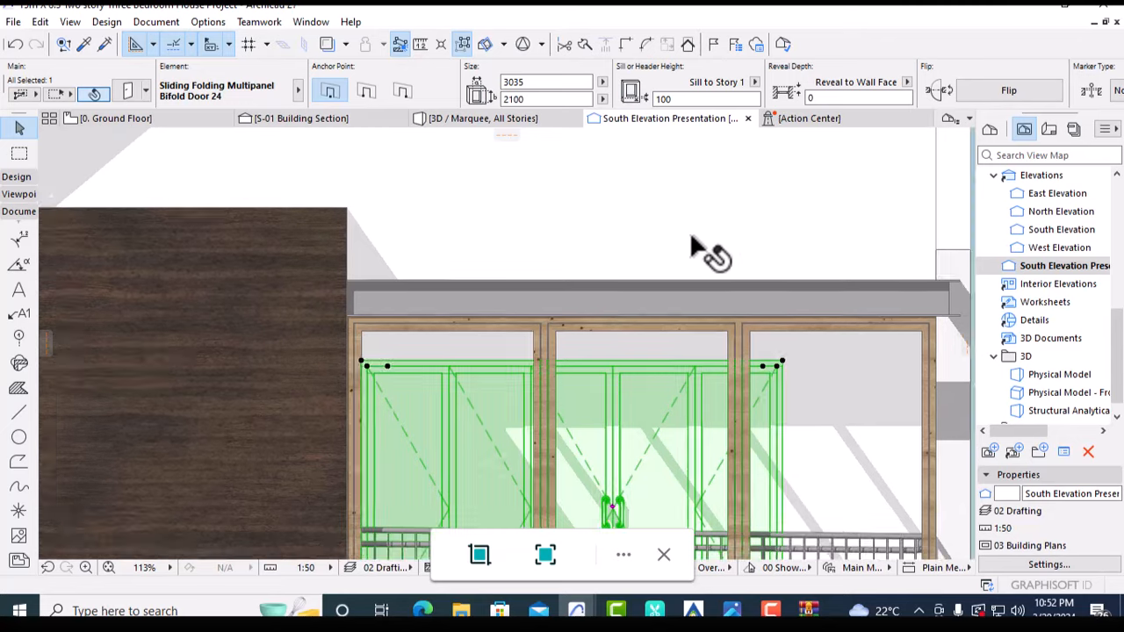
pyautogui.scroll(-2, 692, 235)
pyautogui.press('Escape')
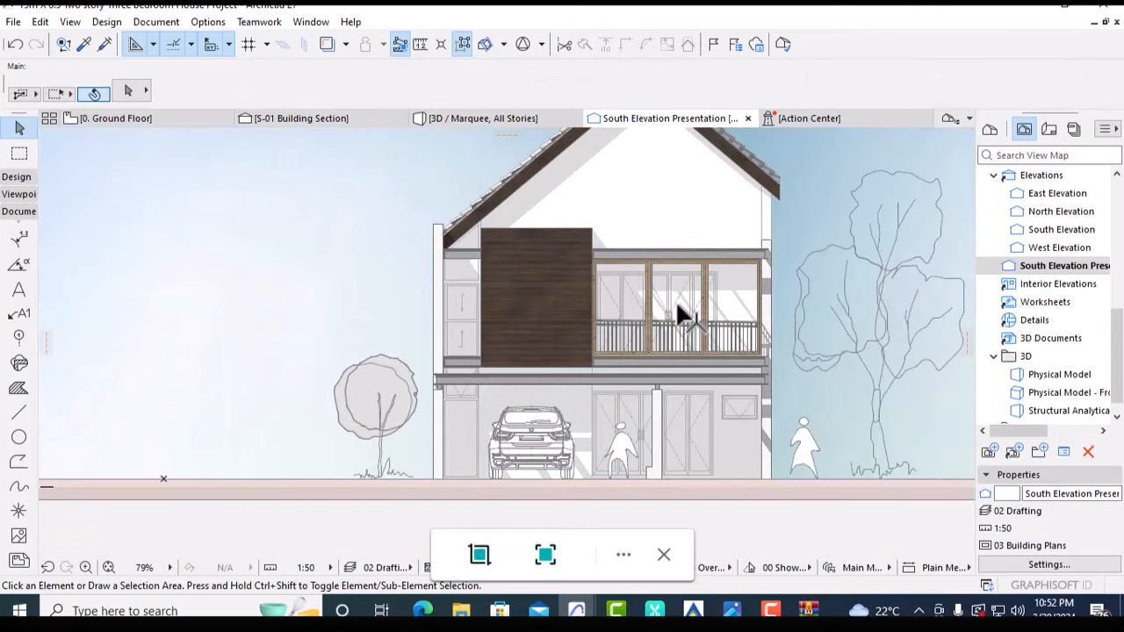
pyautogui.scroll(-1, 710, 326)
pyautogui.moveTo(710, 326); pyautogui.dragTo(615, 372, button='middle')
pyautogui.click(583, 336)
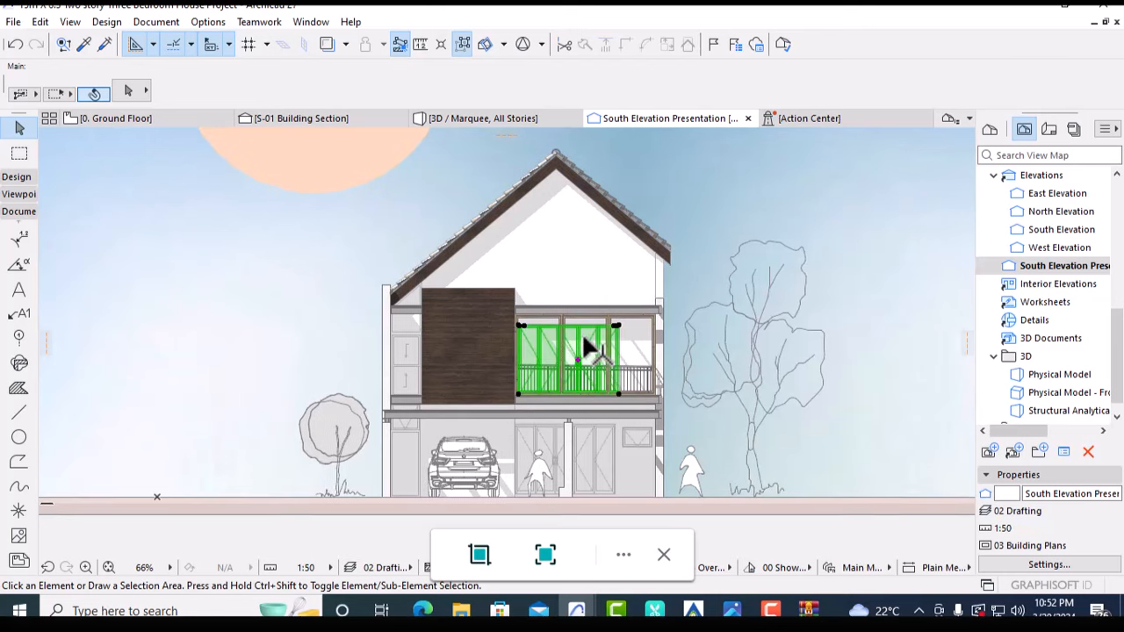
pyautogui.hotkey('ctrl', 't')
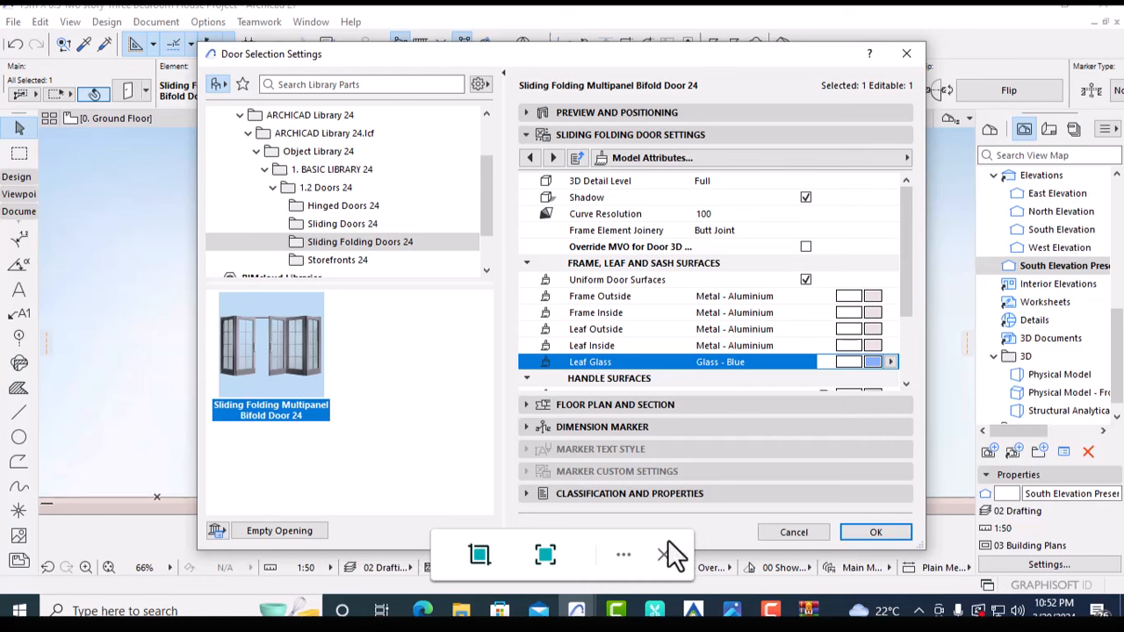
pyautogui.click(665, 555)
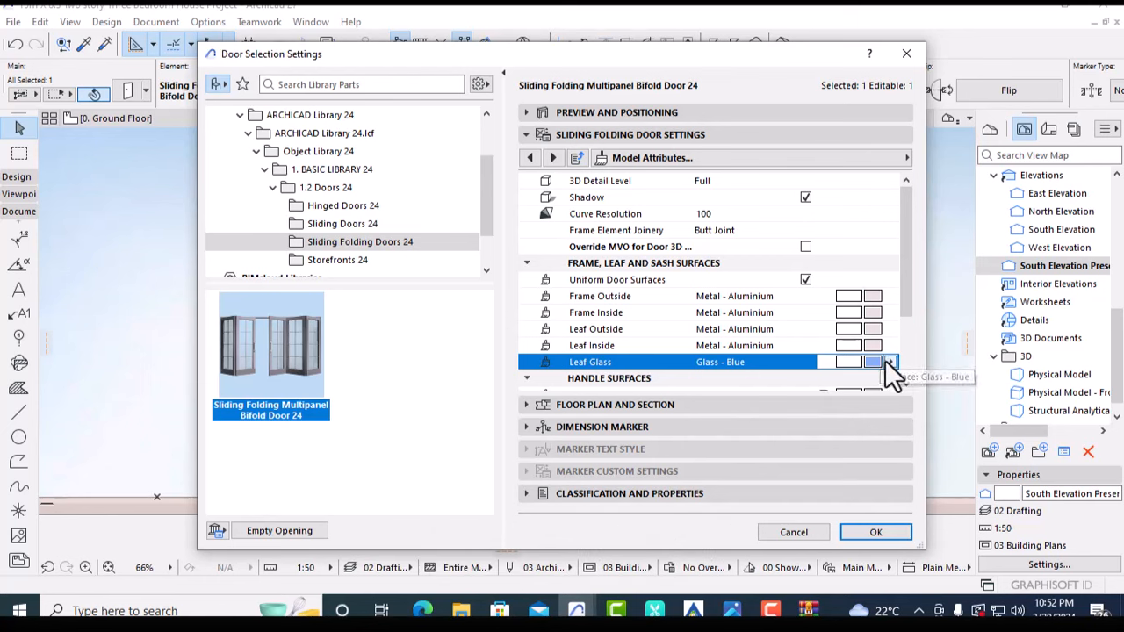
pyautogui.scroll(-2, 887, 365)
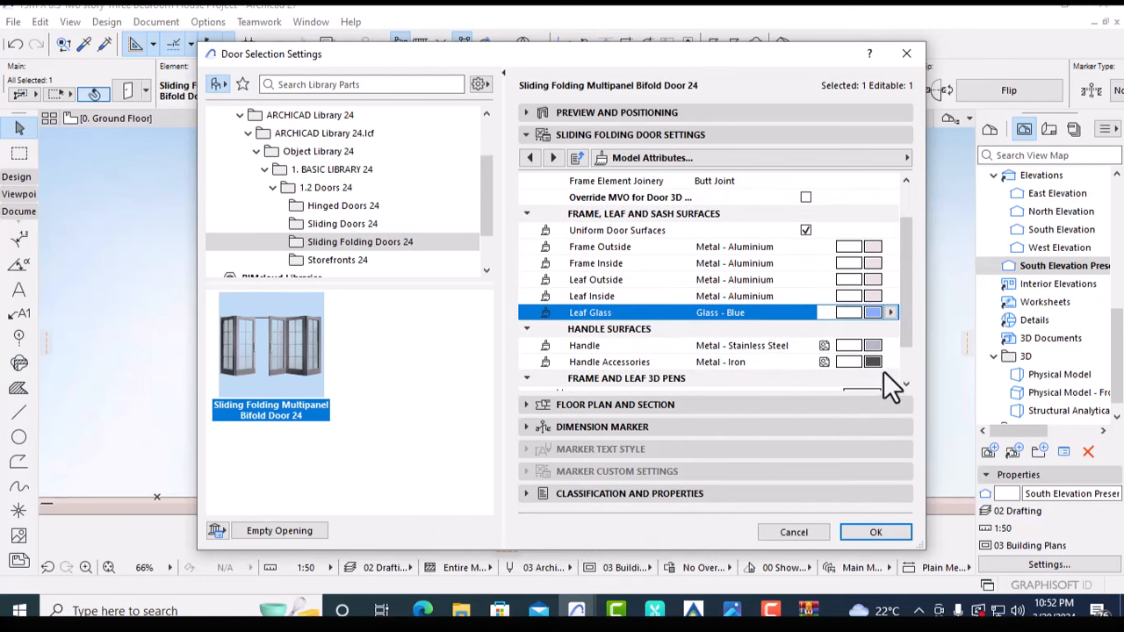
pyautogui.moveTo(905, 295); pyautogui.dragTo(902, 327)
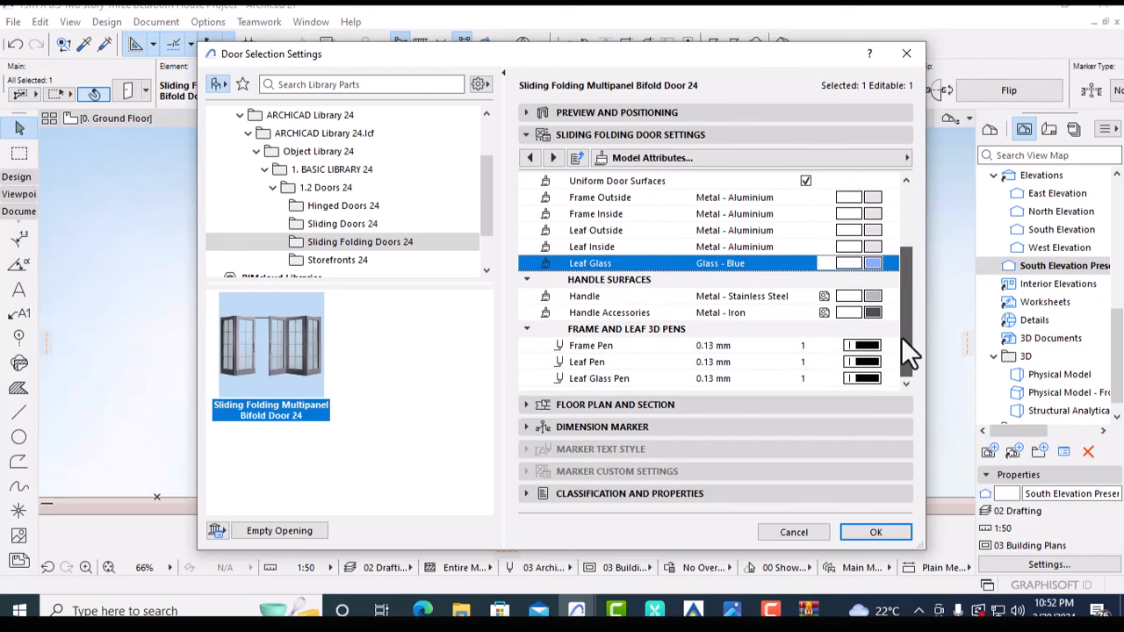
pyautogui.press('Escape')
pyautogui.press('Escape')
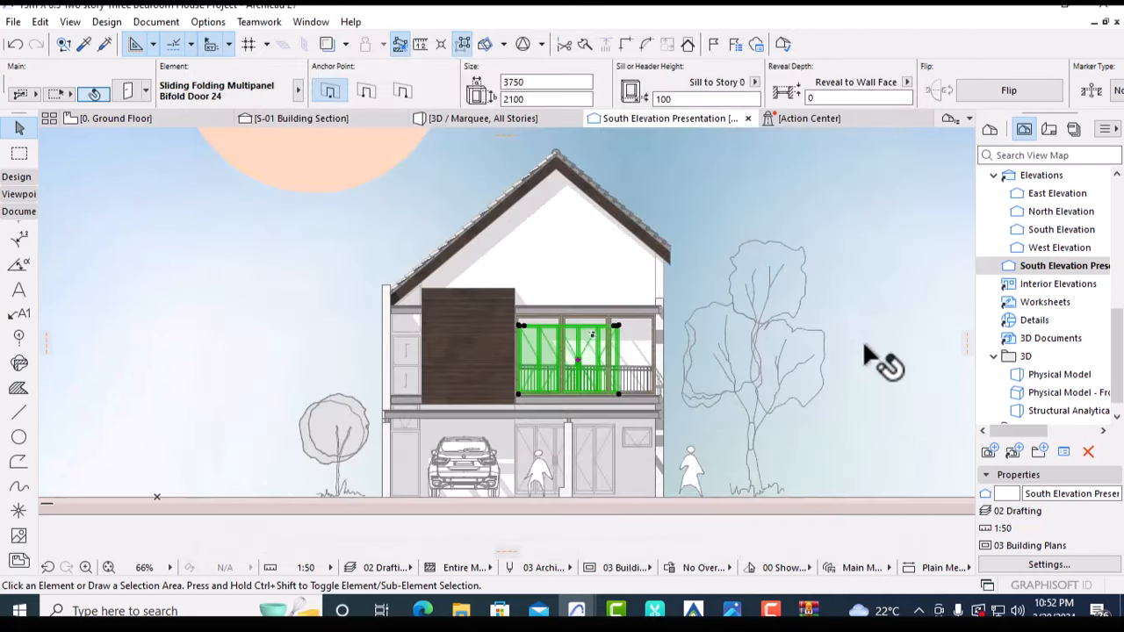
pyautogui.click(404, 353)
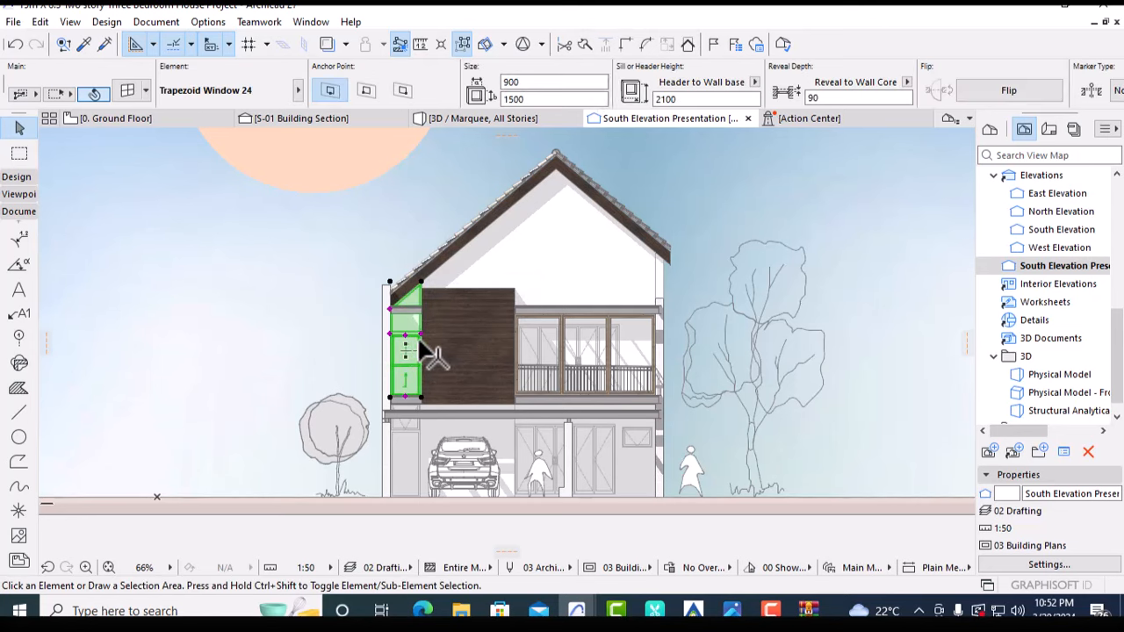
pyautogui.press('Escape')
# Extend the South Elevation marker's depth limit beyond the rear of the house on the ground floor plan, then return to the South Elevation Presentation view
pyautogui.press('F3')
pyautogui.keyDown('shift'); pyautogui.moveTo(606, 329); pyautogui.dragTo(659, 325, button='middle'); pyautogui.keyUp('shift')
pyautogui.scroll(3, 636, 325)
pyautogui.press('F2')
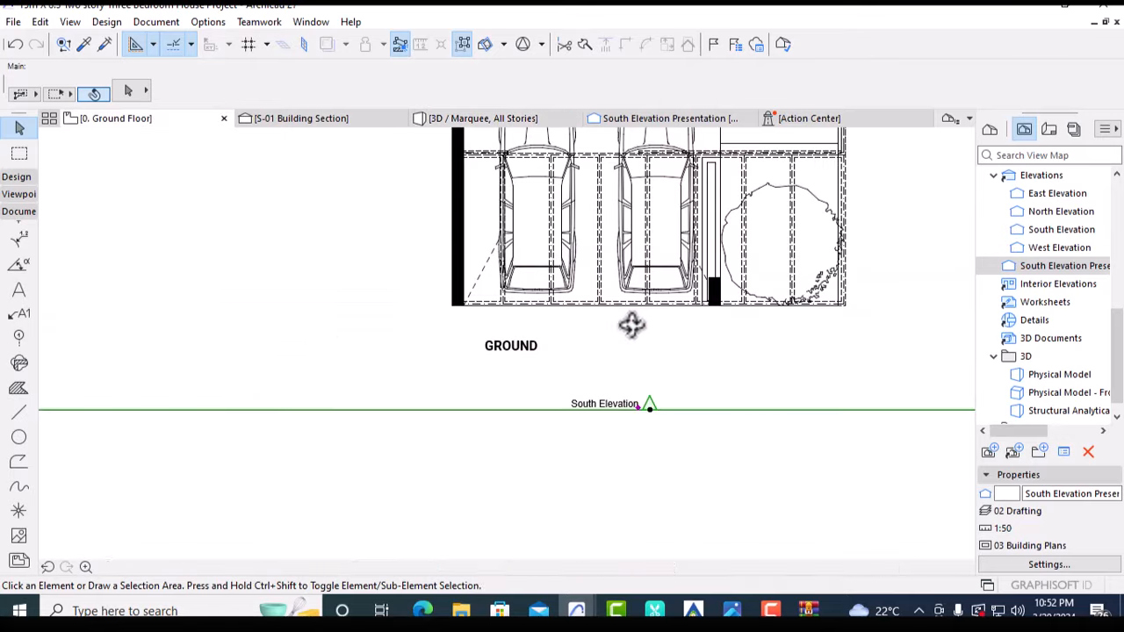
pyautogui.click(677, 406)
pyautogui.scroll(-2, 703, 396)
pyautogui.scroll(-5, 714, 394)
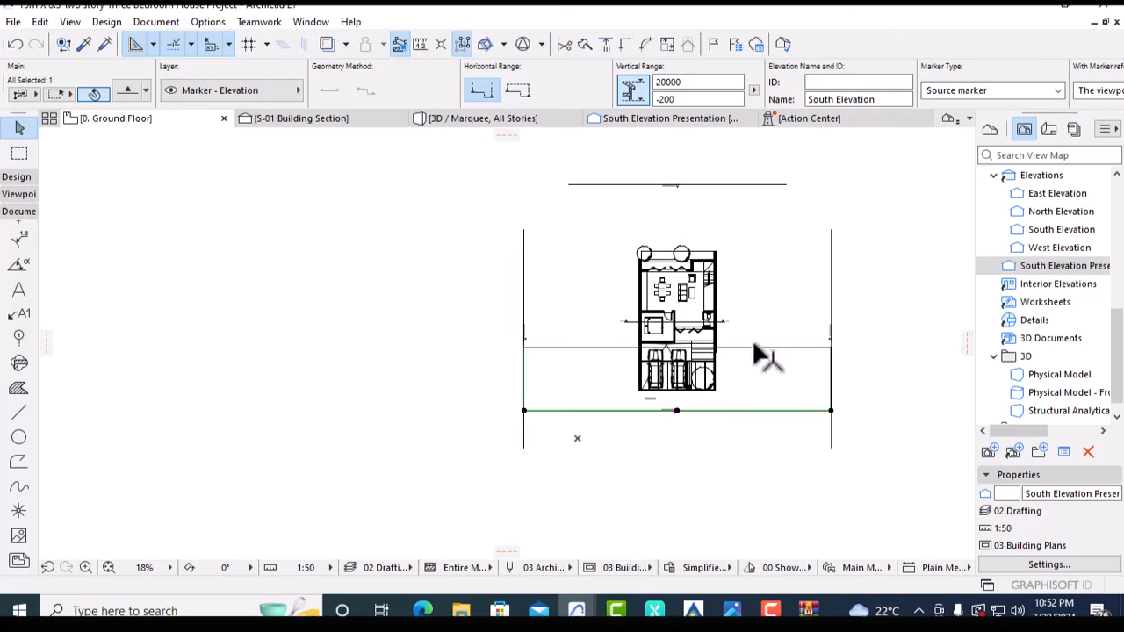
pyautogui.click(751, 348)
pyautogui.click(757, 186)
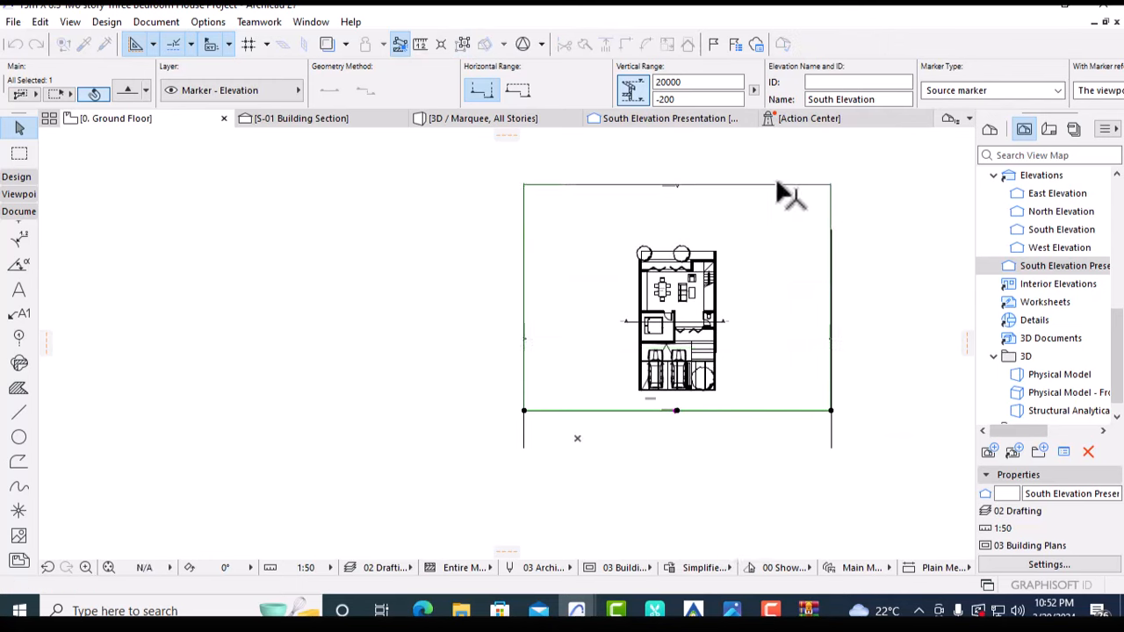
pyautogui.press('Escape')
pyautogui.doubleClick(1046, 268)
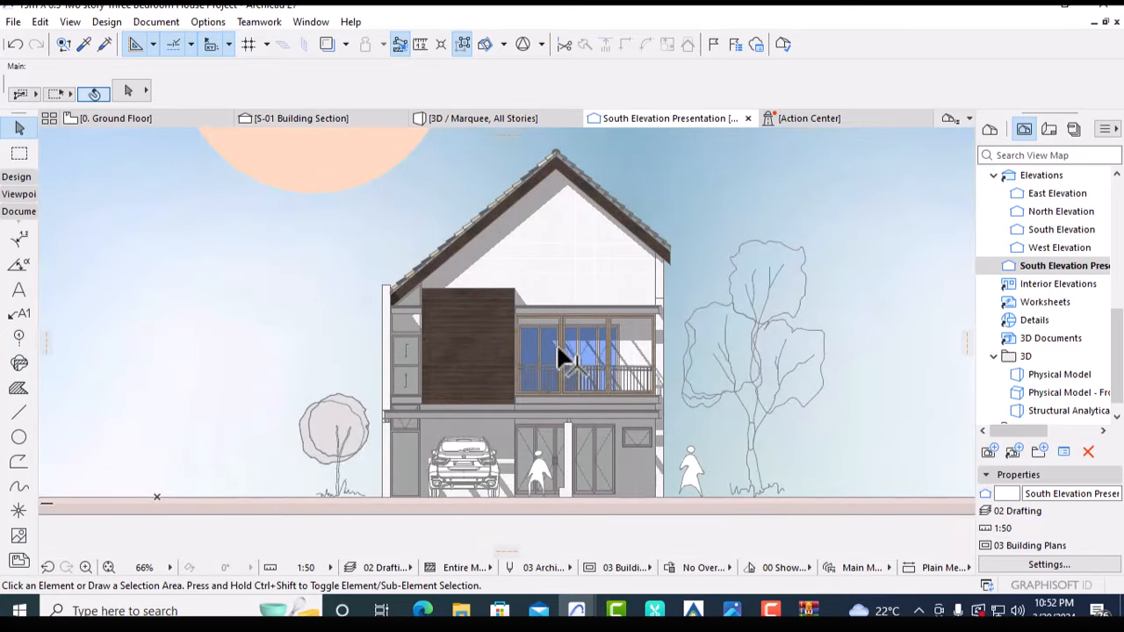
# Change the upper-floor bifold door's leaf glass surface to Glass - Satin
pyautogui.scroll(5, 558, 351)
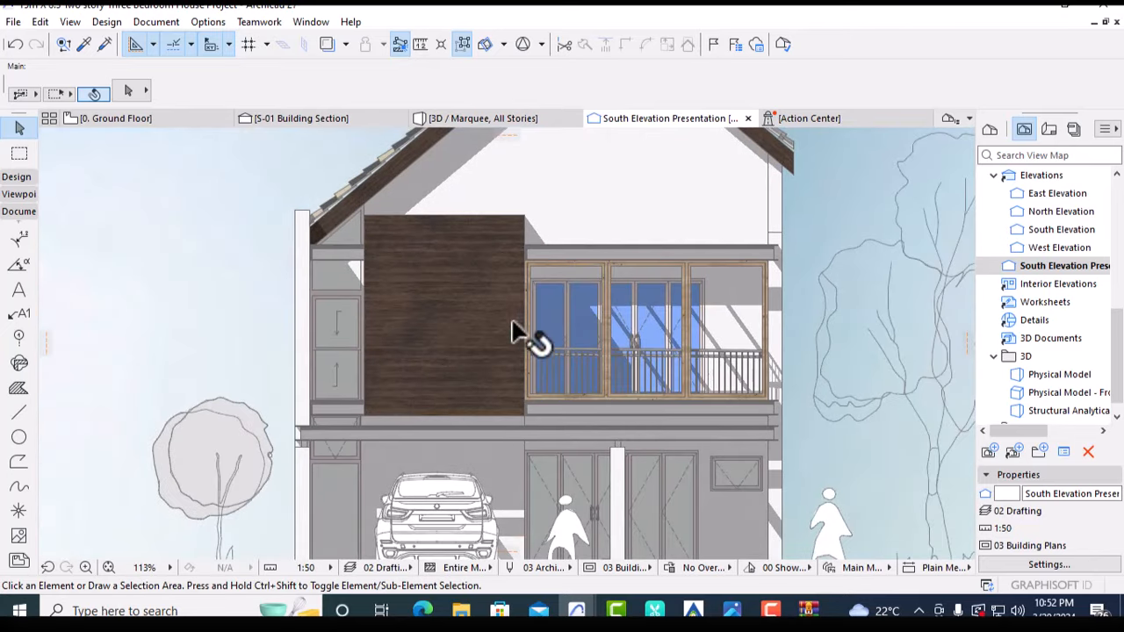
pyautogui.click(589, 311)
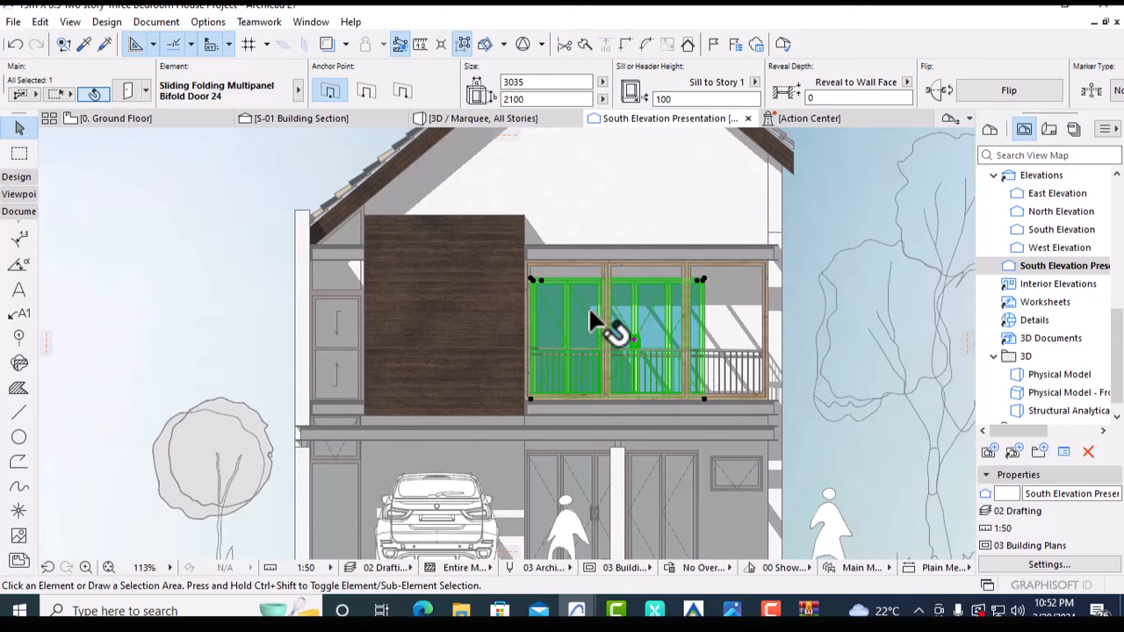
pyautogui.hotkey('ctrl', 't')
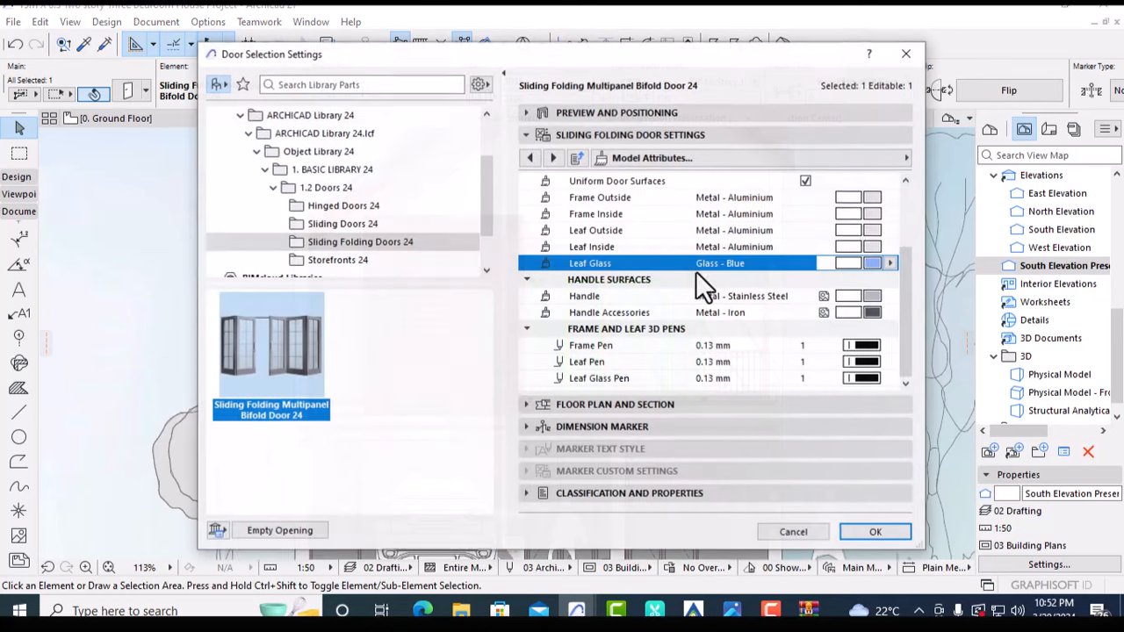
pyautogui.click(890, 264)
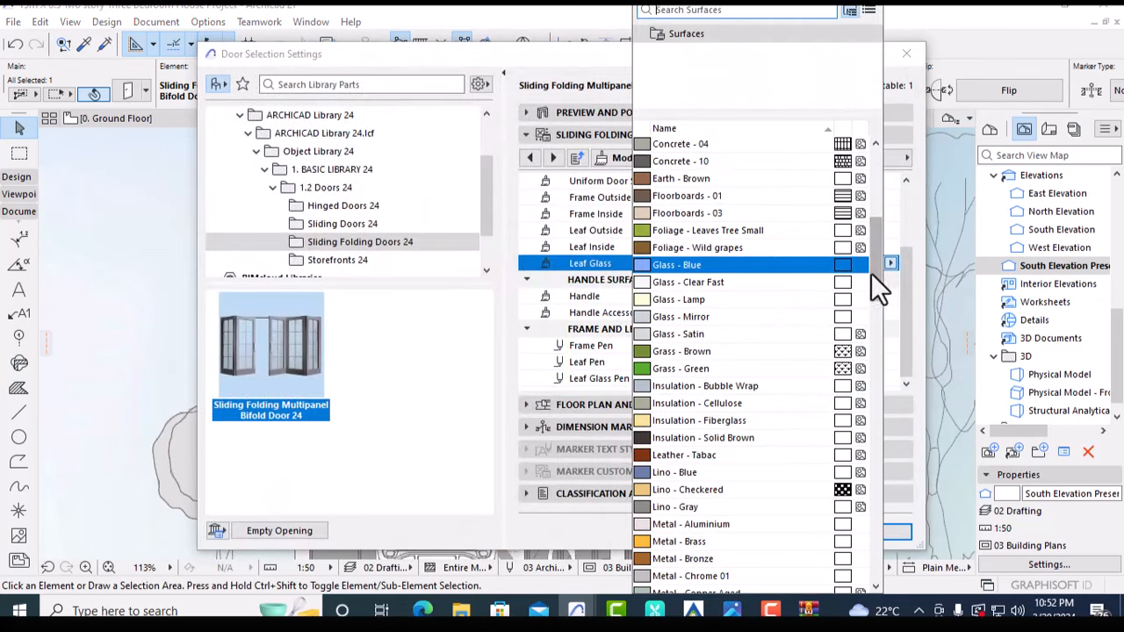
pyautogui.click(695, 334)
pyautogui.click(880, 532)
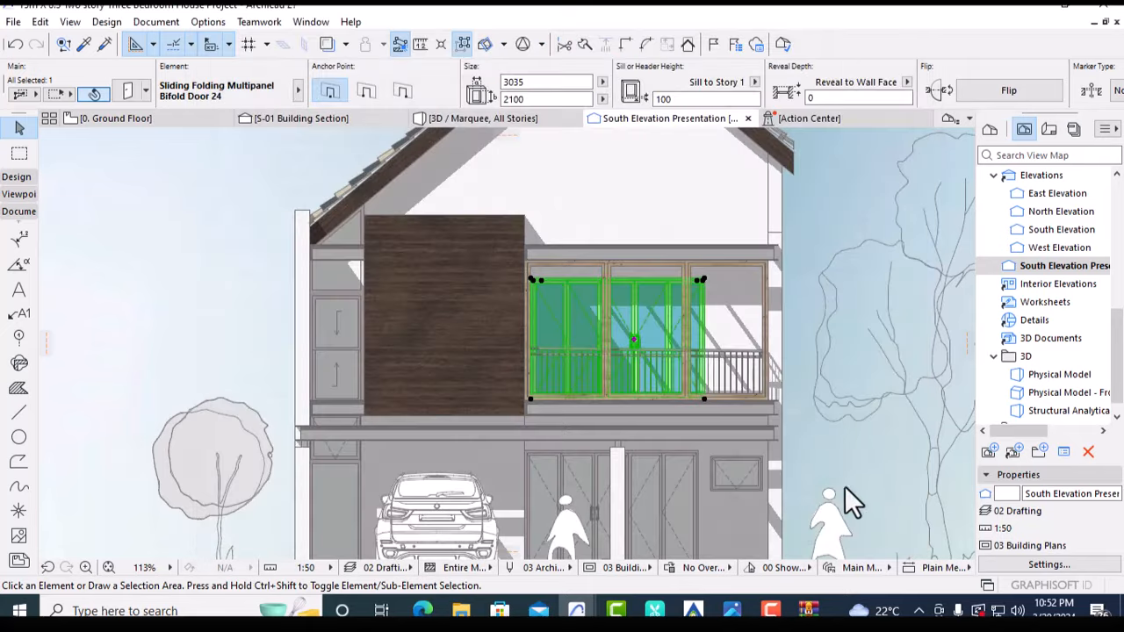
pyautogui.click(742, 286)
pyautogui.scroll(-3, 723, 292)
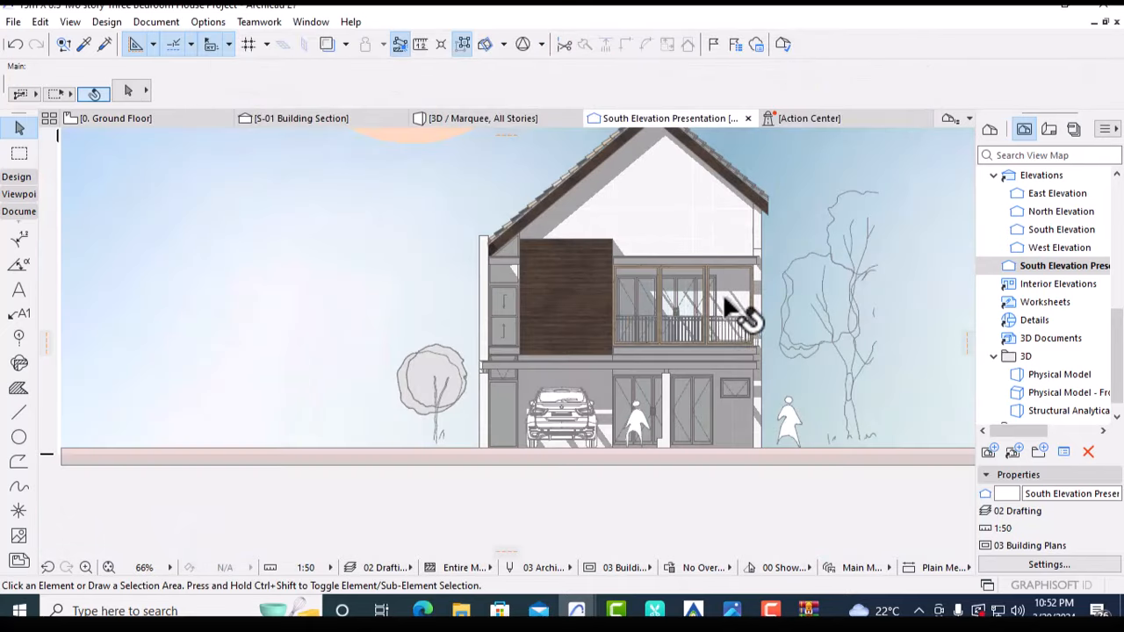
# Try the Glass - Blue surface on the glass of the upper-floor trapezoid window beside the timber cladding
pyautogui.click(502, 298)
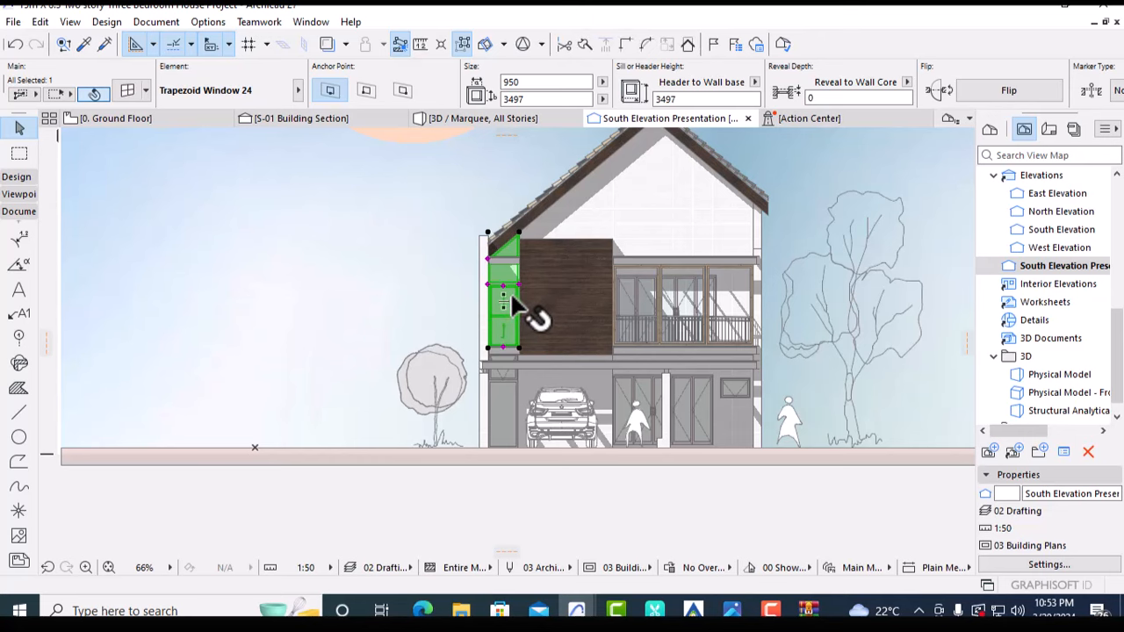
pyautogui.doubleClick(513, 307)
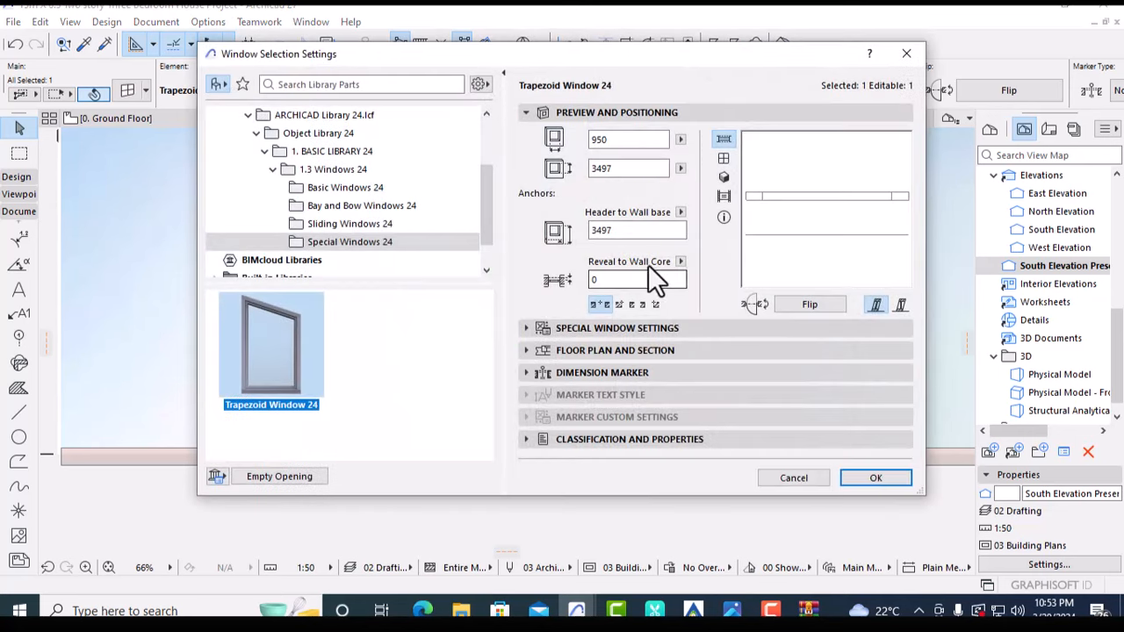
pyautogui.click(525, 328)
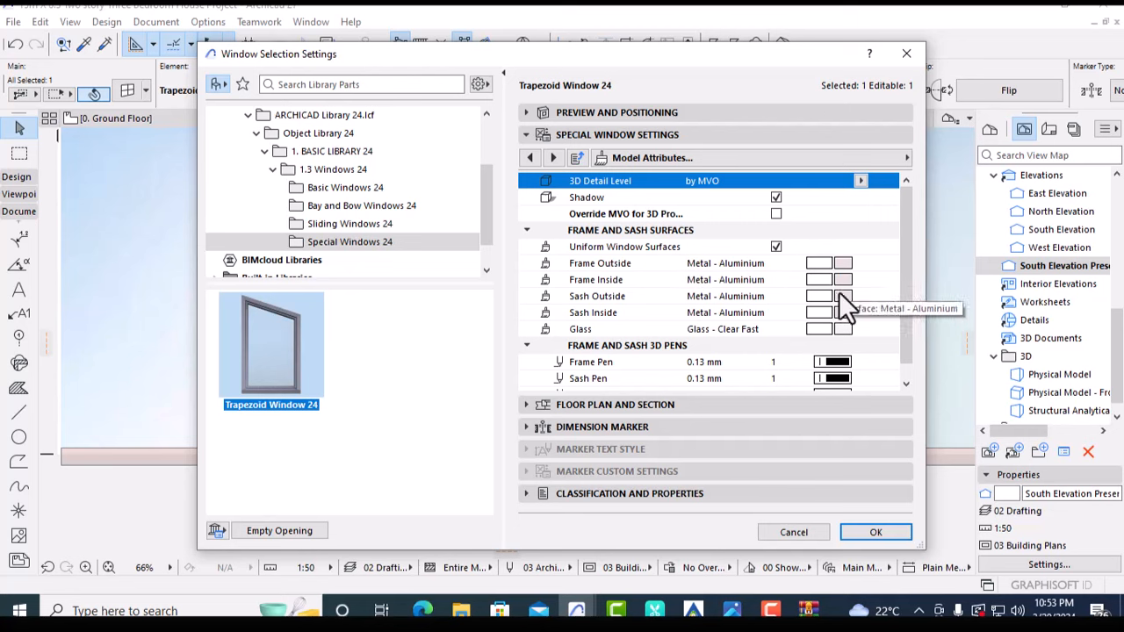
pyautogui.click(845, 328)
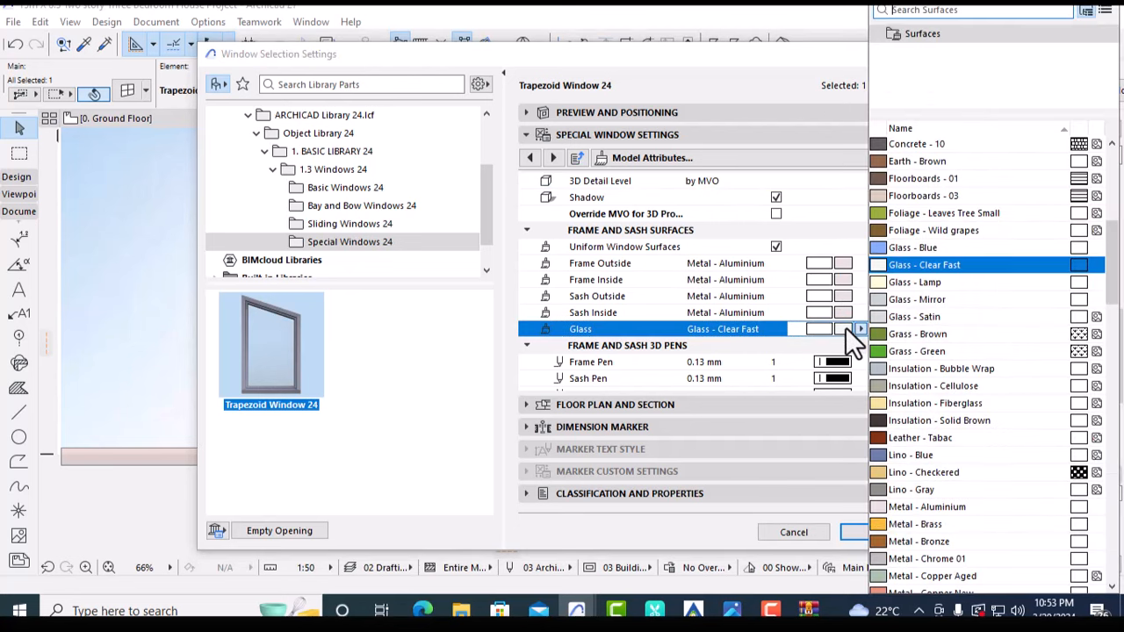
pyautogui.click(915, 246)
pyautogui.click(872, 530)
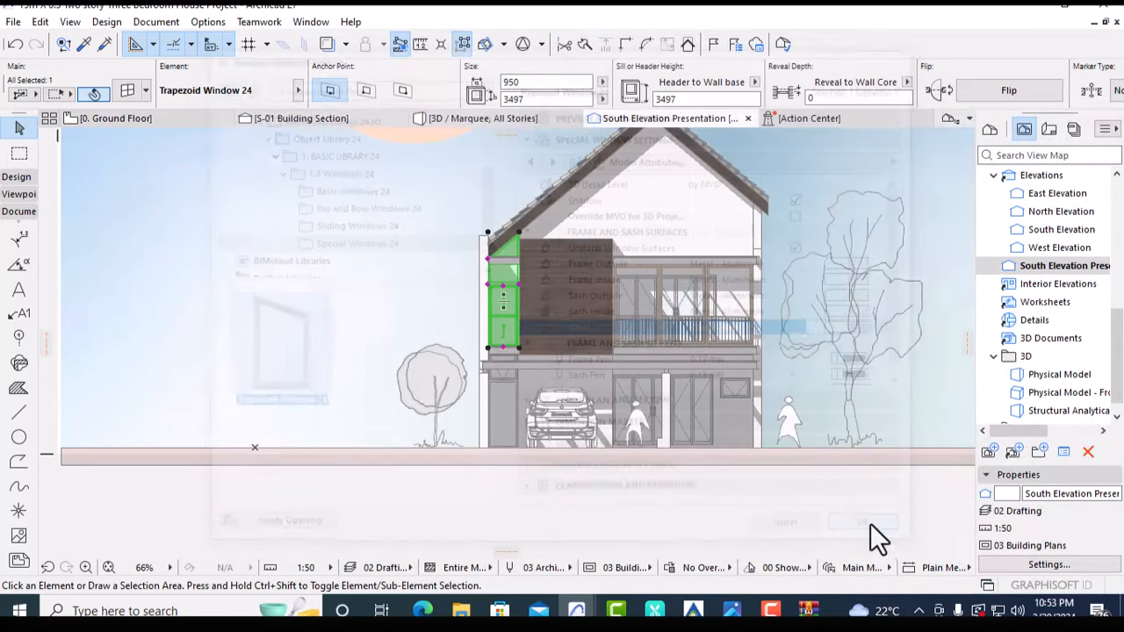
pyautogui.press('Escape')
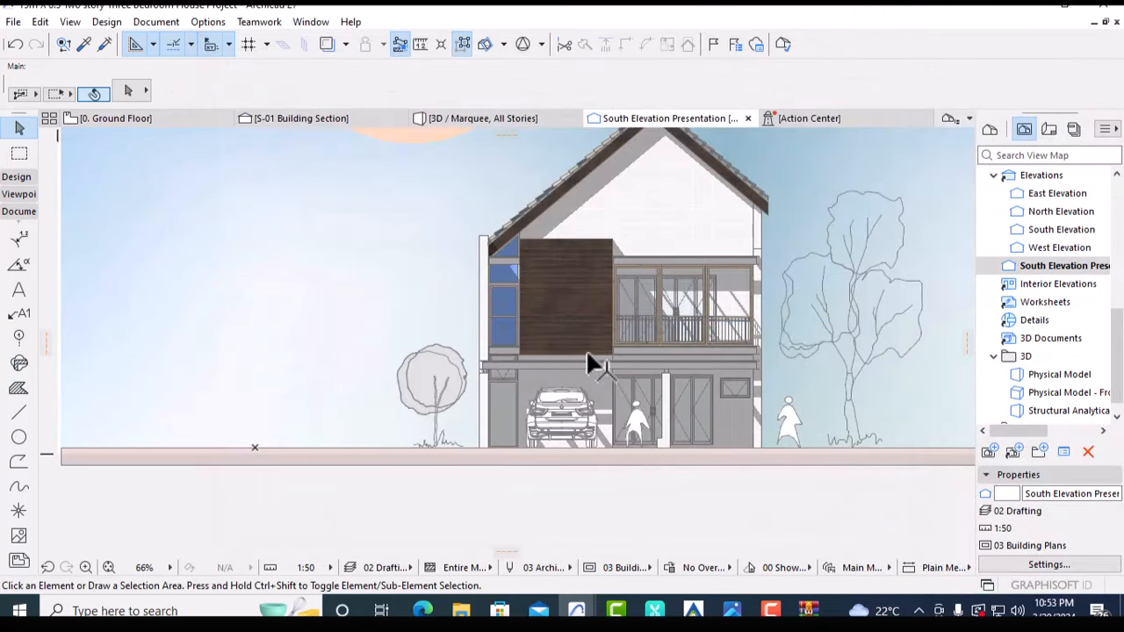
# Try the Glass - Blue surface on the leaf glass of the upper-floor bifold door
pyautogui.click(688, 301)
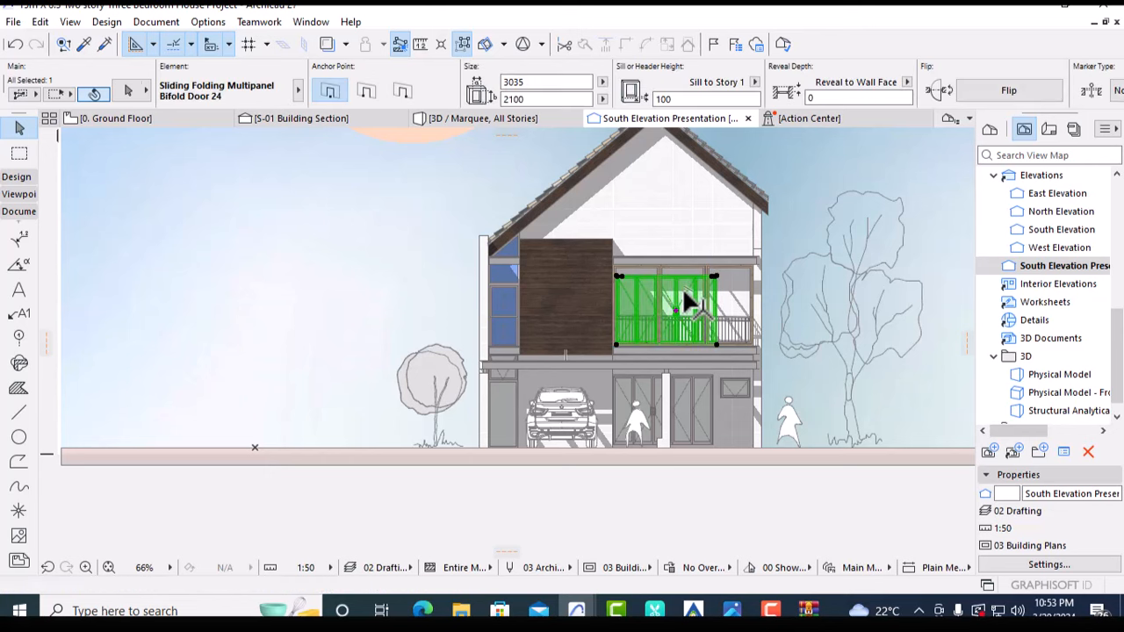
pyautogui.doubleClick(688, 301)
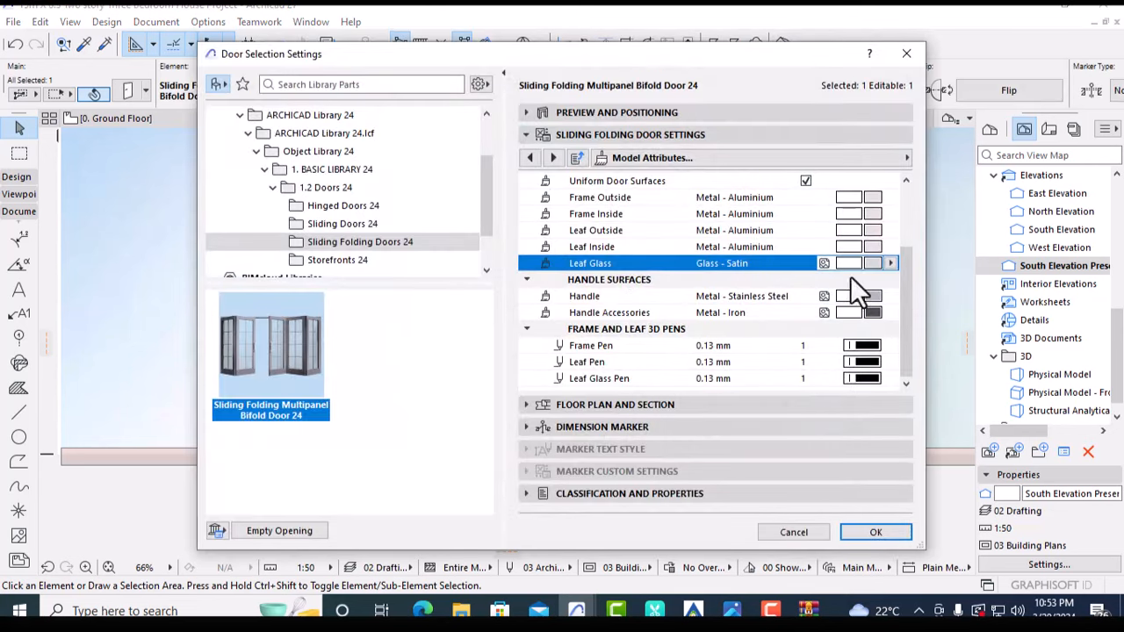
pyautogui.click(889, 263)
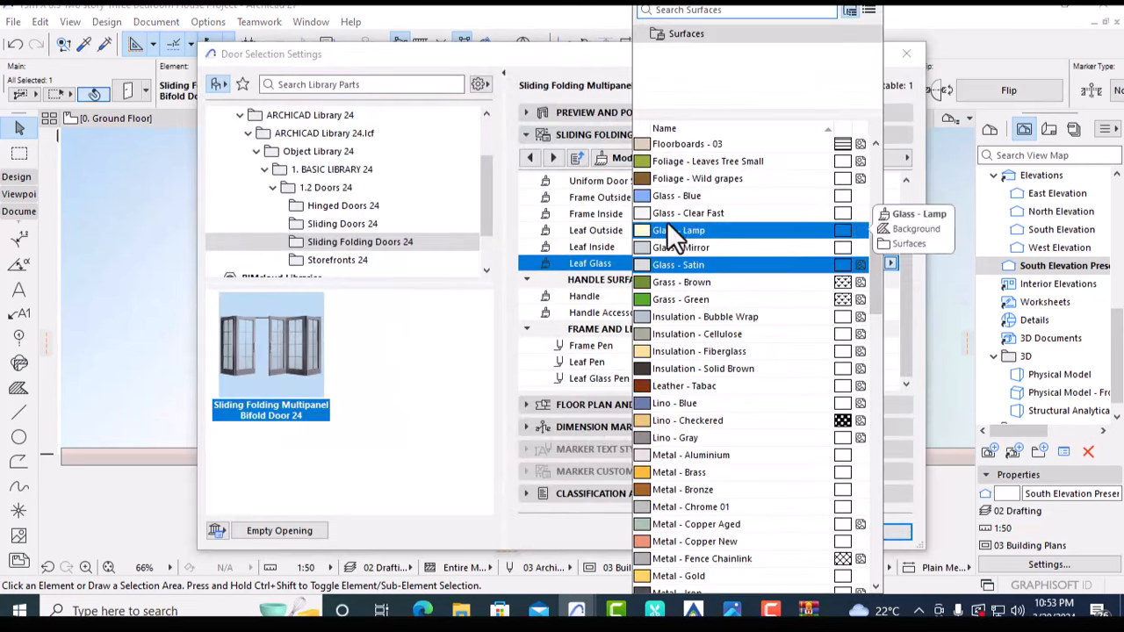
pyautogui.click(669, 191)
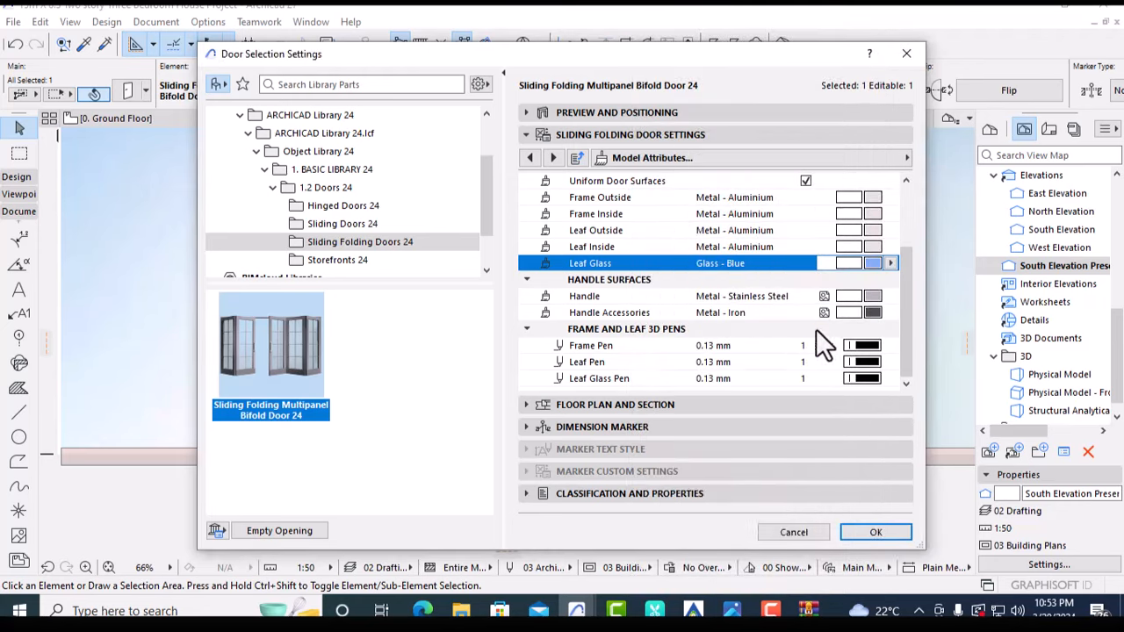
pyautogui.click(875, 532)
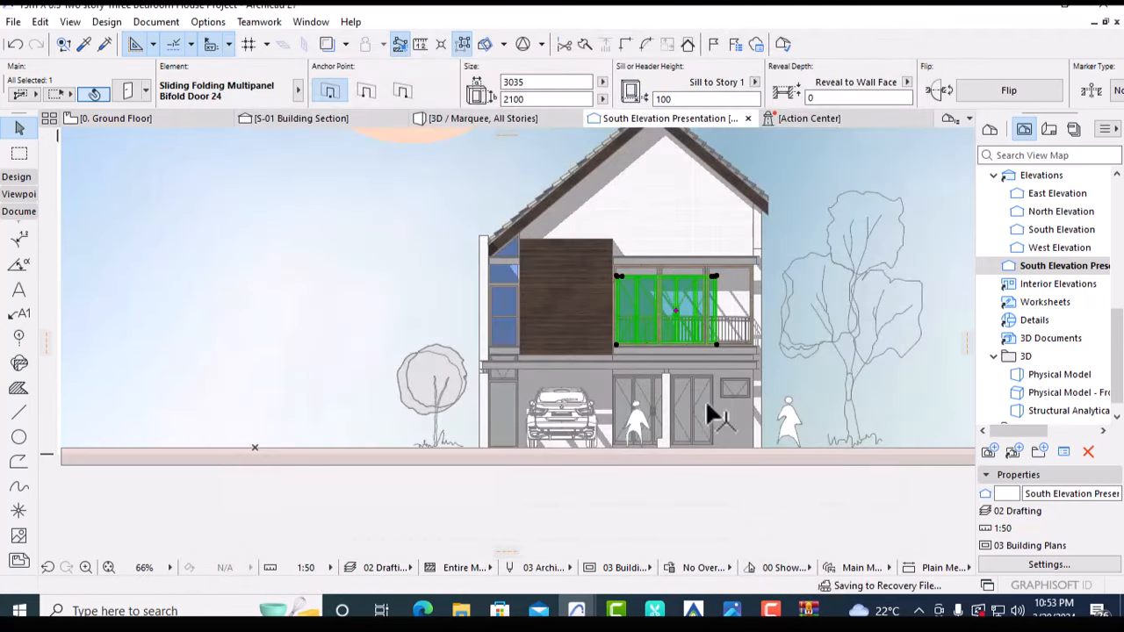
pyautogui.press('Escape')
# Review the blue glazing on the elevation, then undo the glass surface changes to the bifold door and the trapezoid window
pyautogui.scroll(-3, 728, 378)
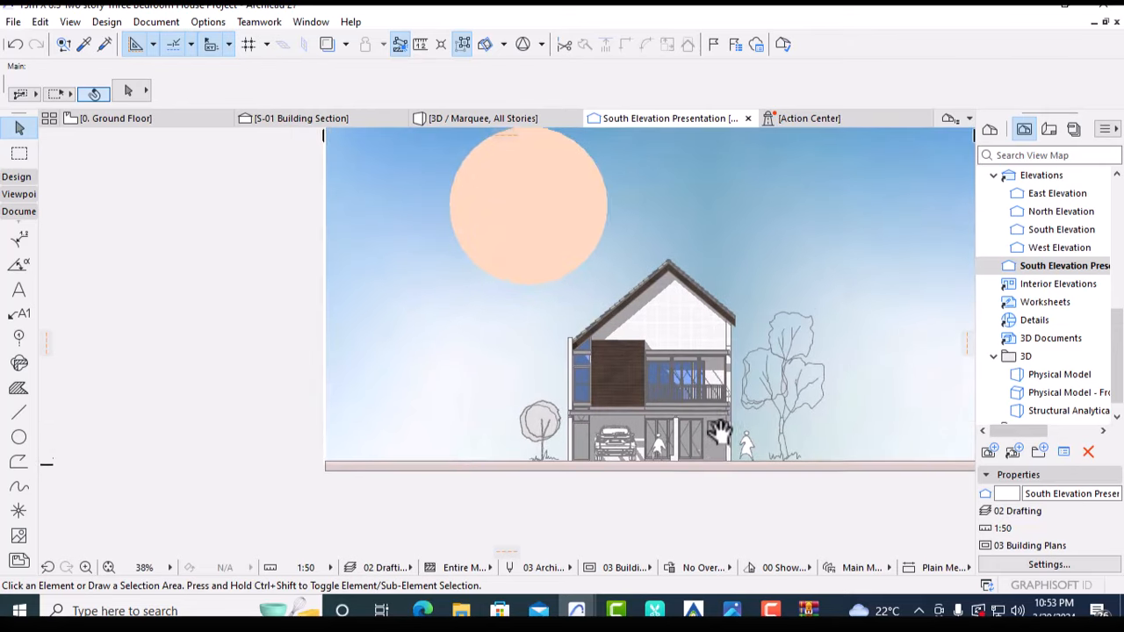
pyautogui.scroll(5, 716, 434)
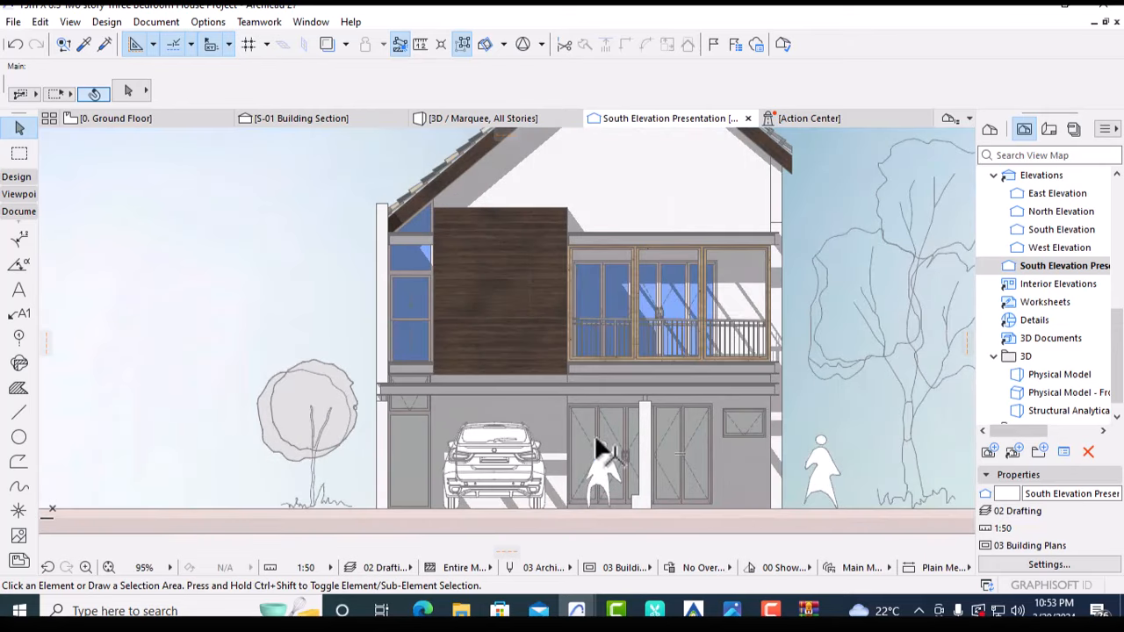
pyautogui.scroll(-4, 620, 293)
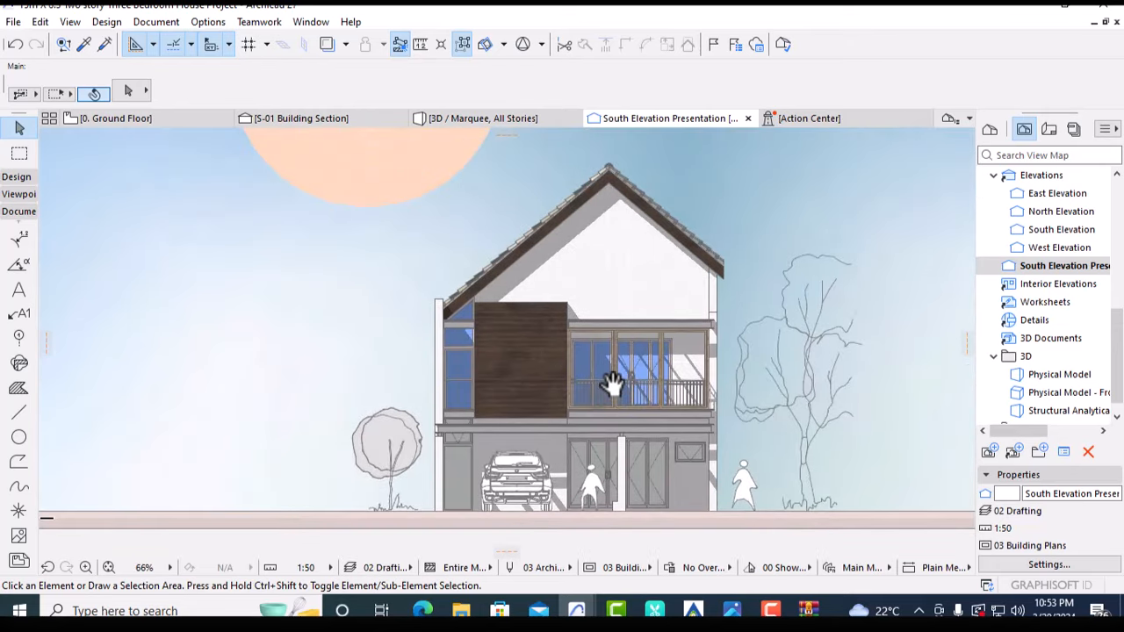
pyautogui.scroll(-2, 620, 382)
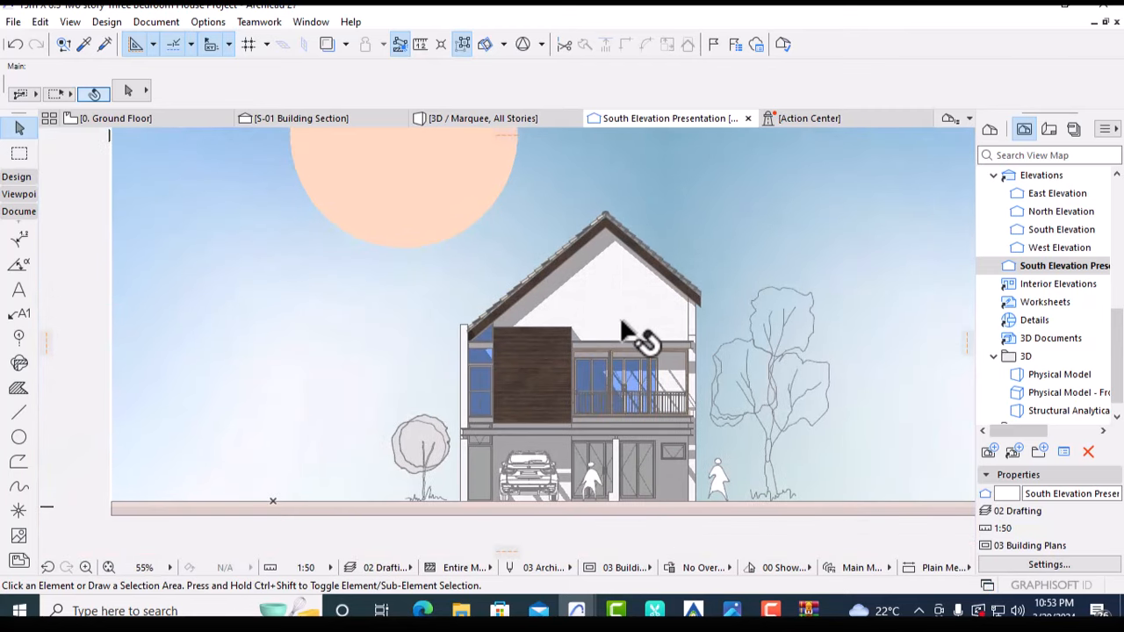
pyautogui.hotkey('ctrl', 'z')
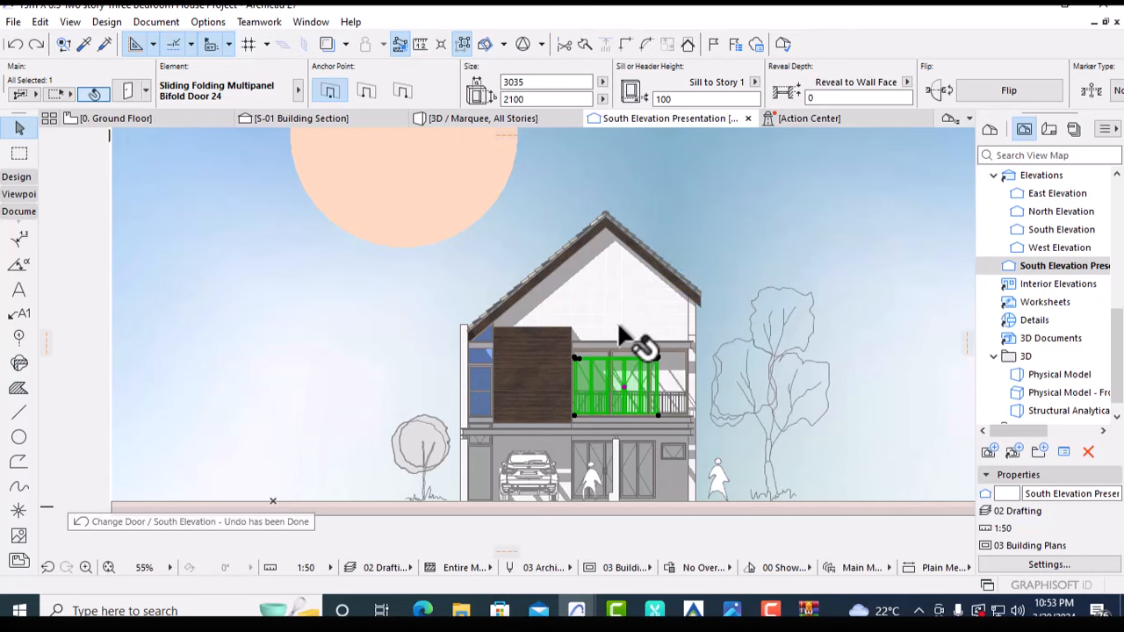
pyautogui.hotkey('ctrl', 'z')
pyautogui.press('Escape')
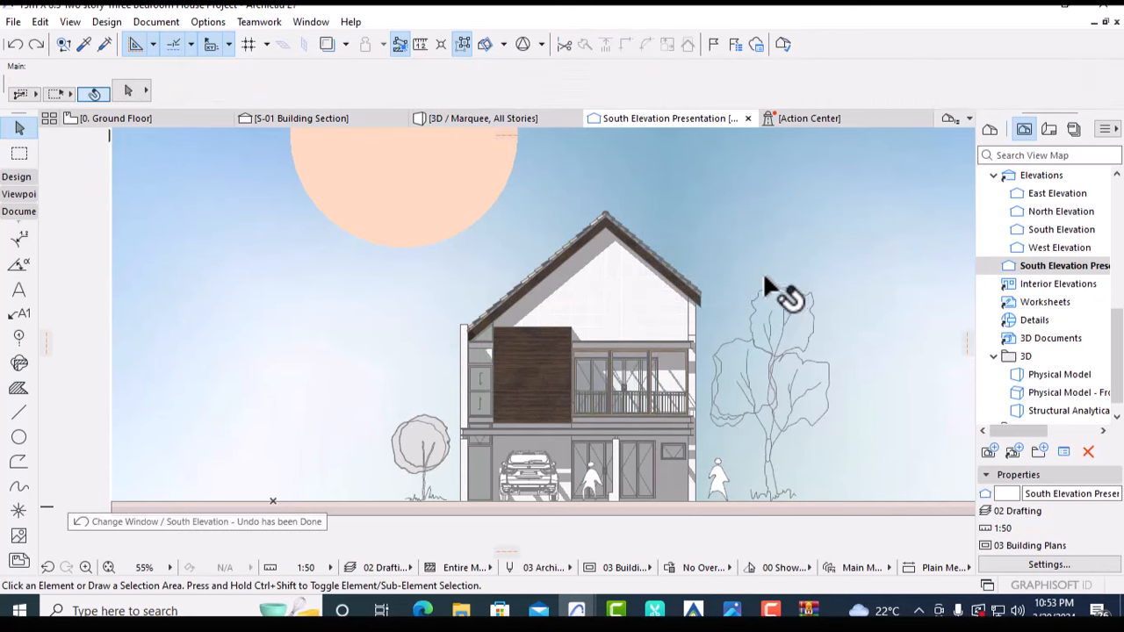
pyautogui.scroll(-1, 639, 300)
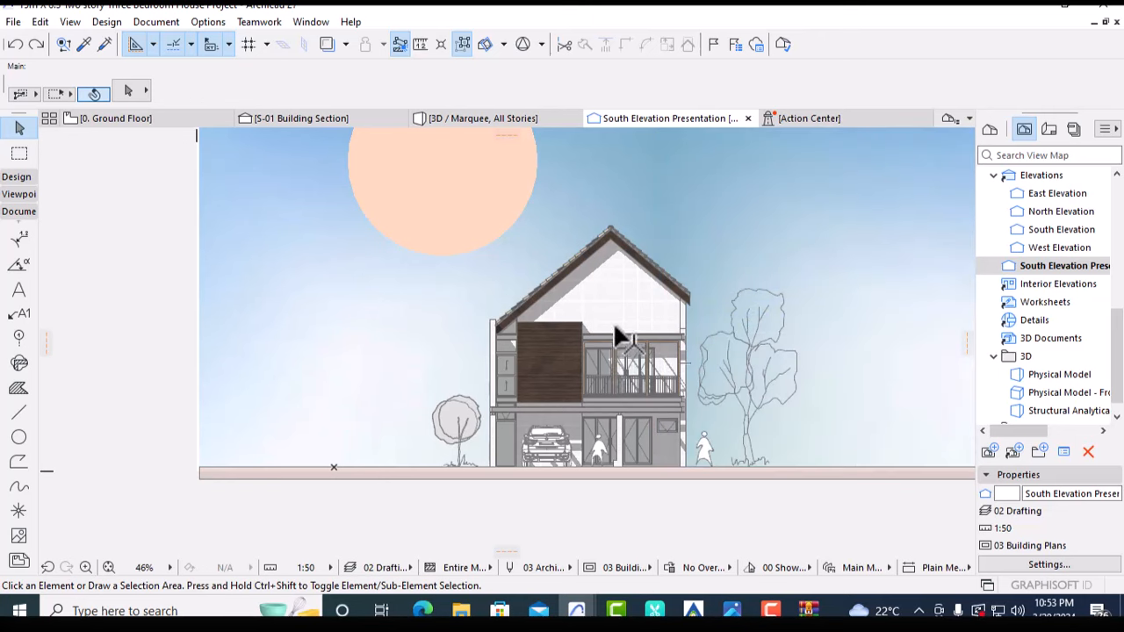
pyautogui.scroll(2, 619, 329)
pyautogui.scroll(2, 633, 343)
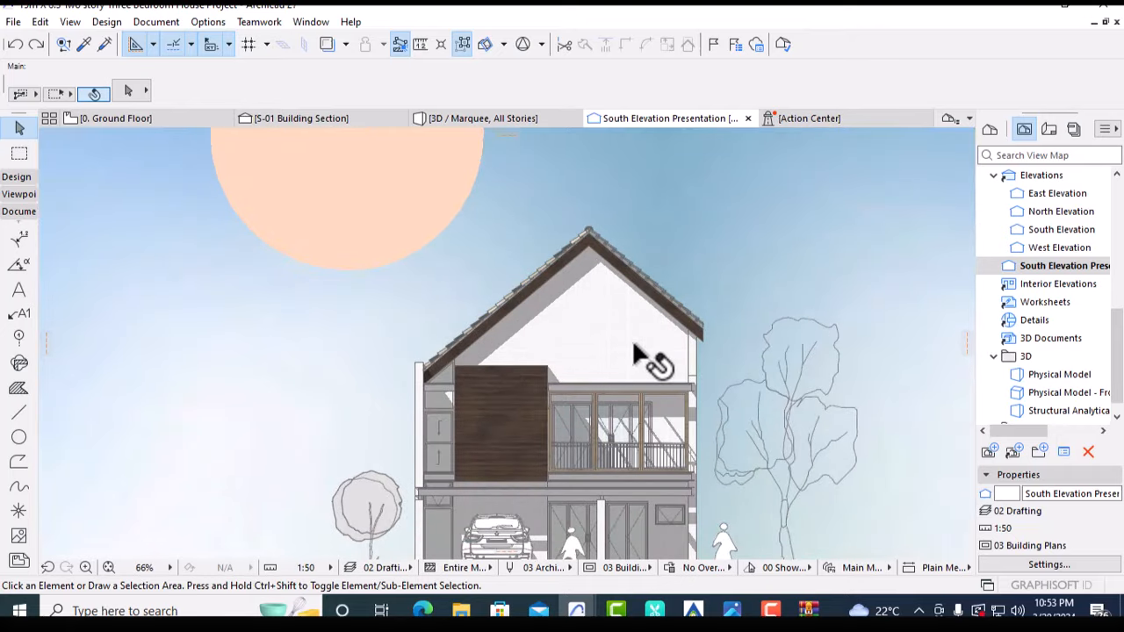
pyautogui.scroll(-1, 635, 347)
pyautogui.moveTo(638, 351); pyautogui.dragTo(631, 340, button='middle')
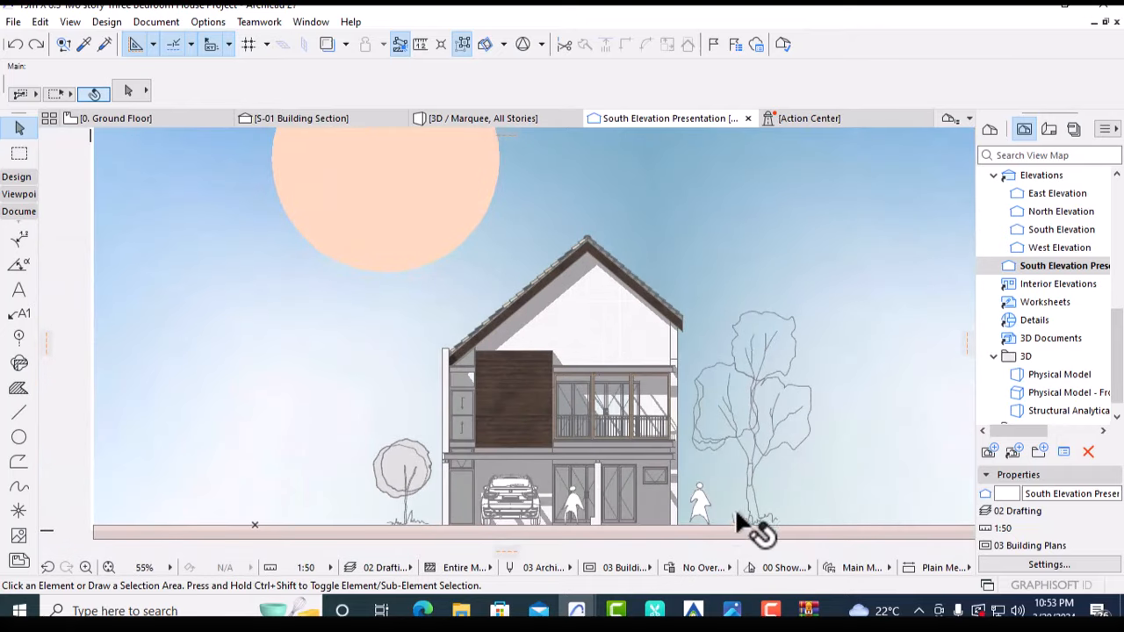
pyautogui.moveTo(622, 486)
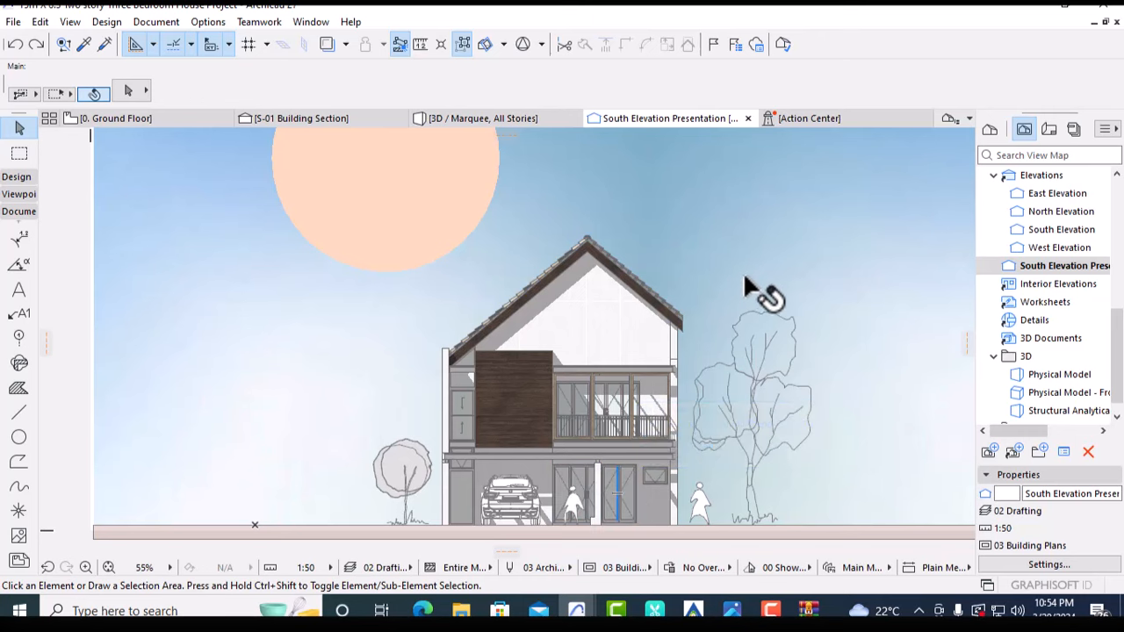
pyautogui.moveTo(715, 288); pyautogui.dragTo(719, 280, button='middle')
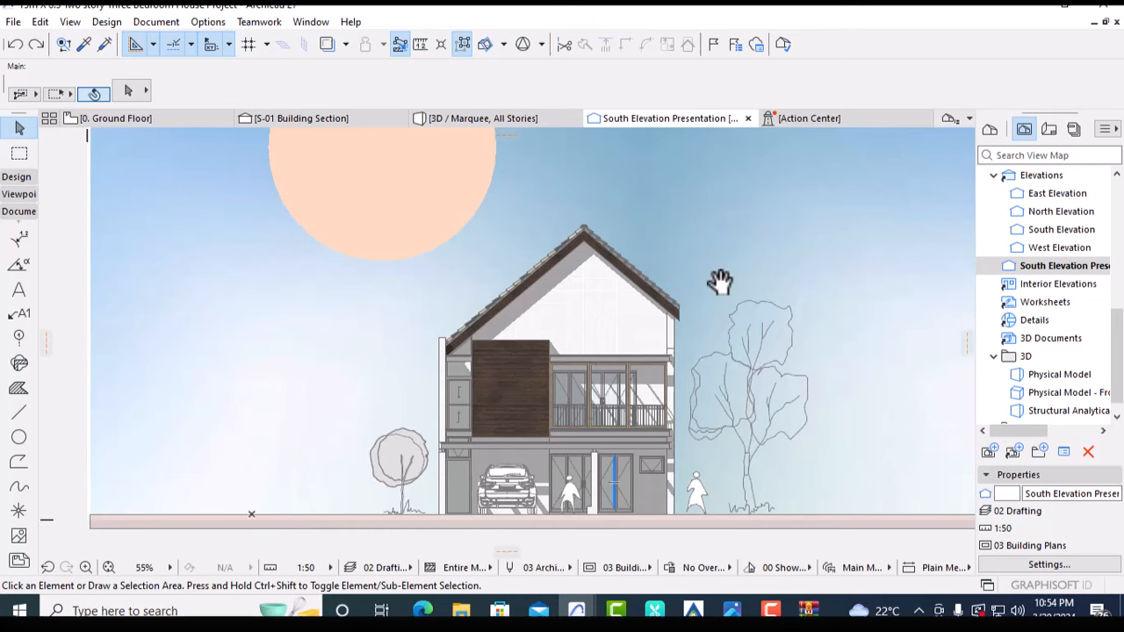